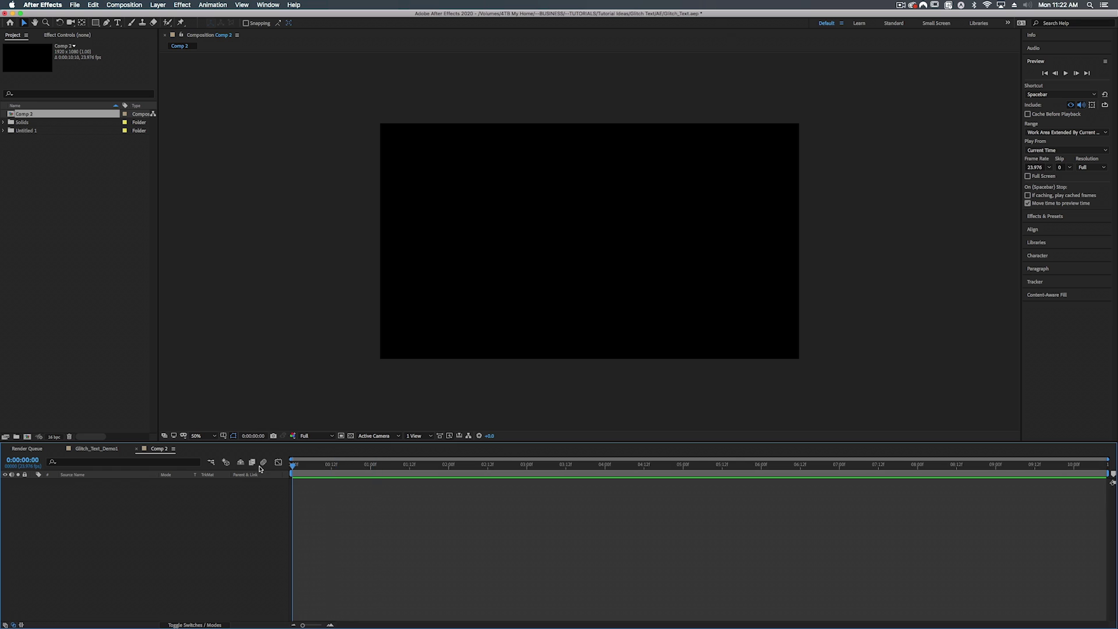
Add a new text layer reading 'GLITCH' on the first line and 'TEXT' on the second.
right_click(124, 526)
mouse_move(150, 530)
click(280, 544)
text(Gl)
key(BackSpace)
text(LITCH)
key(Return)
text(TEXT)
click(278, 544)
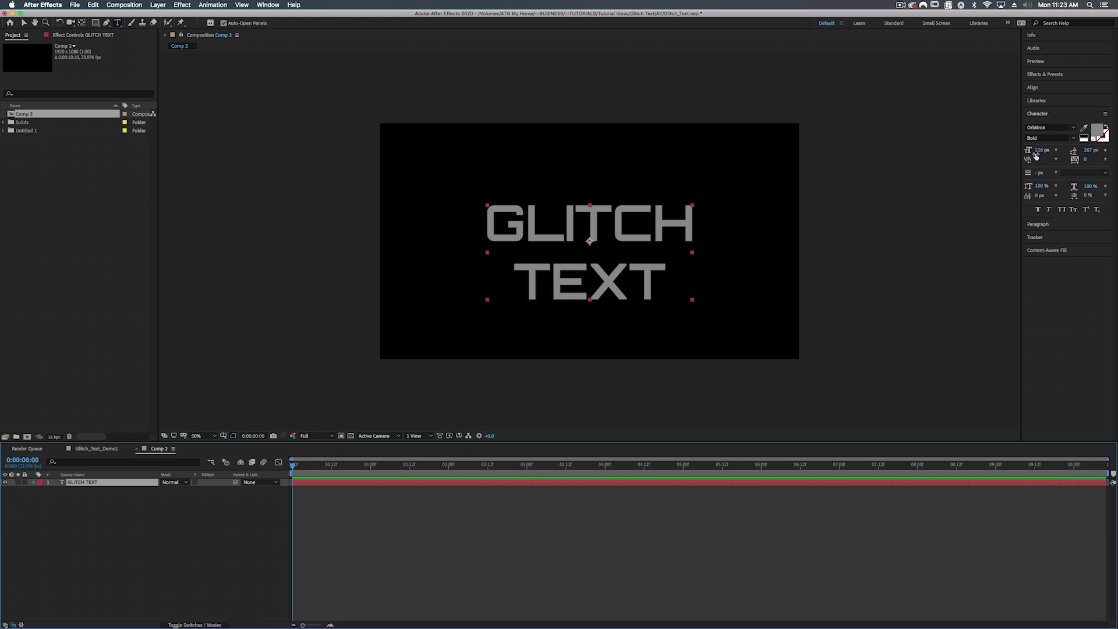
Style the text in Orbitron Bold at 313 px with Faux Bold and adjusted leading.
click(1072, 130)
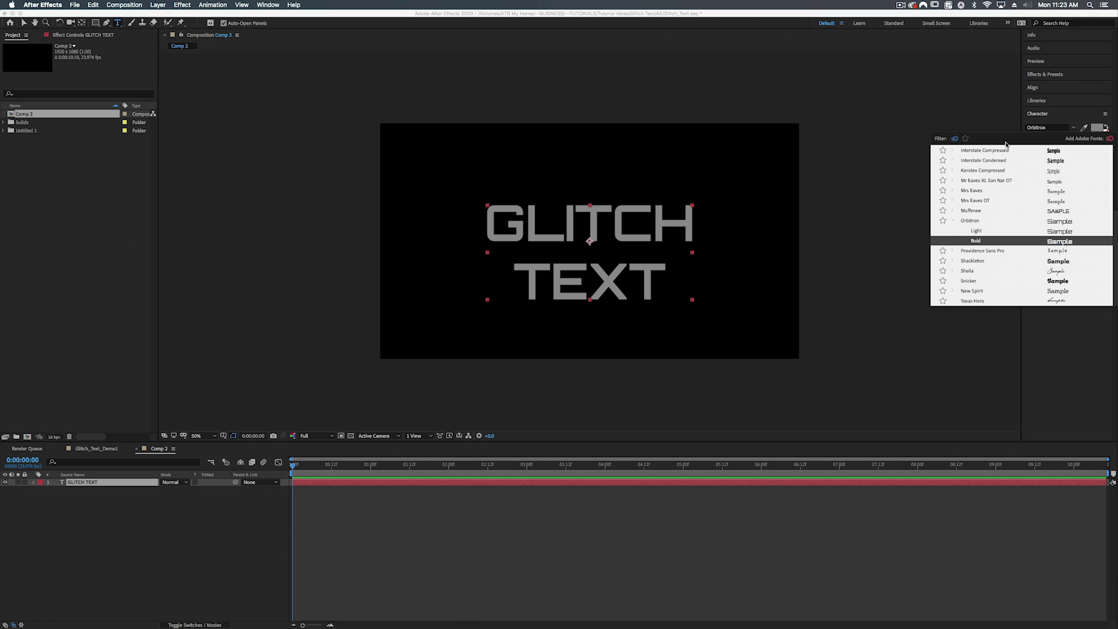
key(Return)
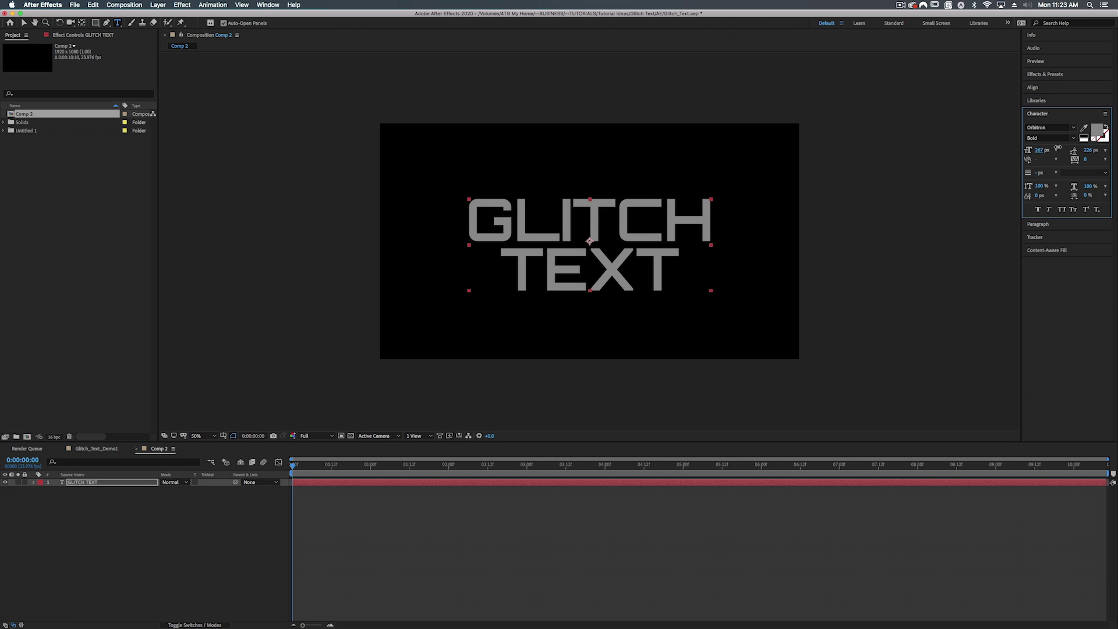
drag(1042, 150, 1055, 150)
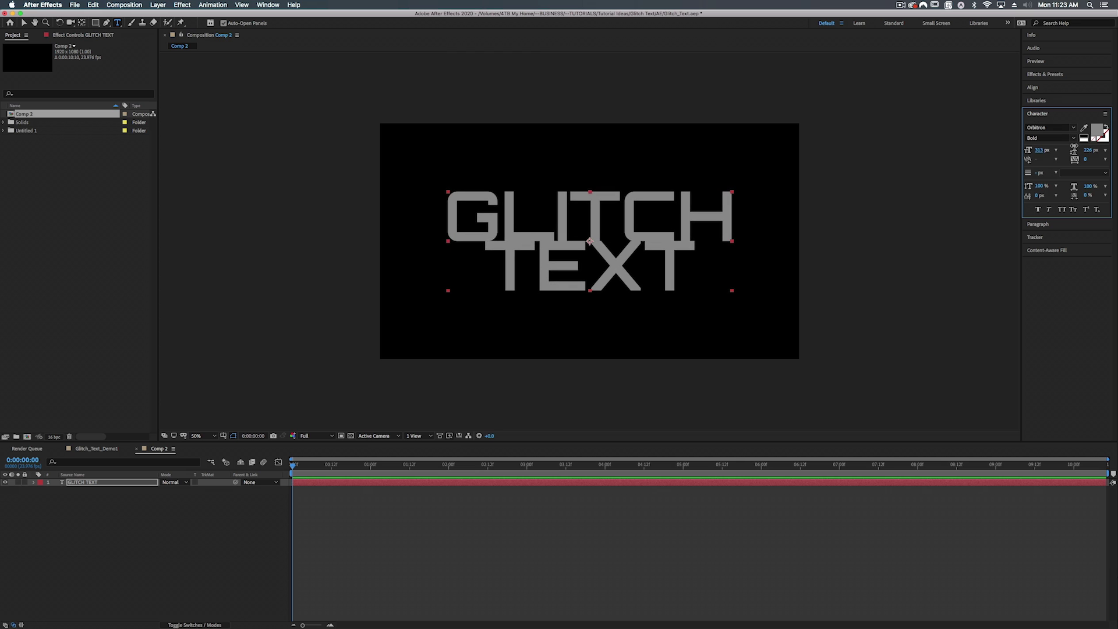
click(1039, 210)
click(1039, 209)
click(1038, 209)
drag(1088, 150, 1077, 149)
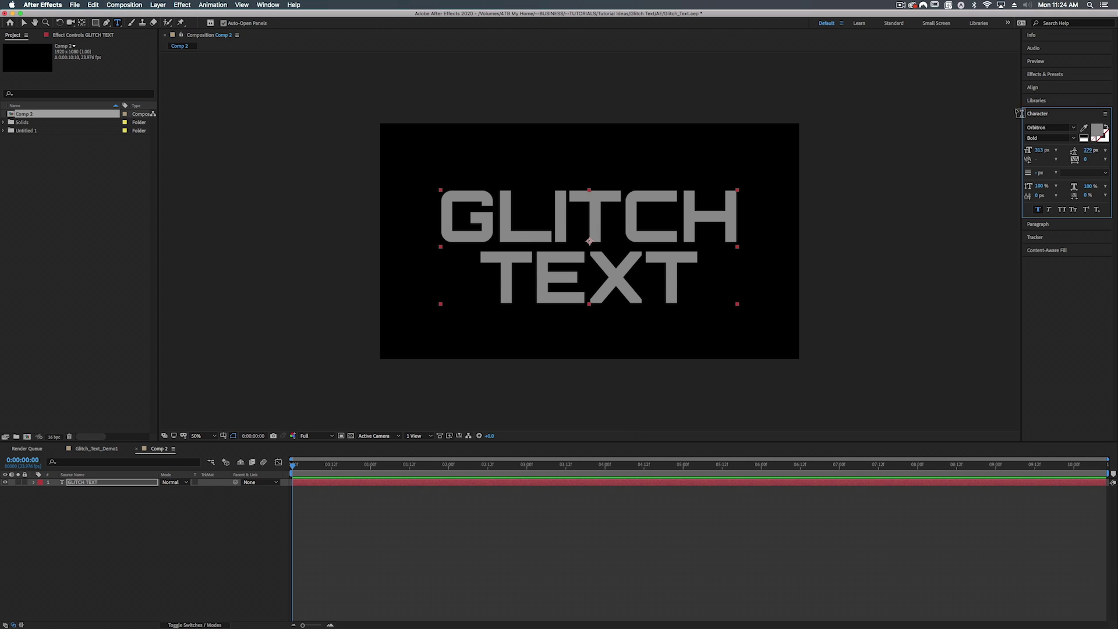
Centre the text layer horizontally and vertically in the composition.
click(1048, 88)
click(1045, 110)
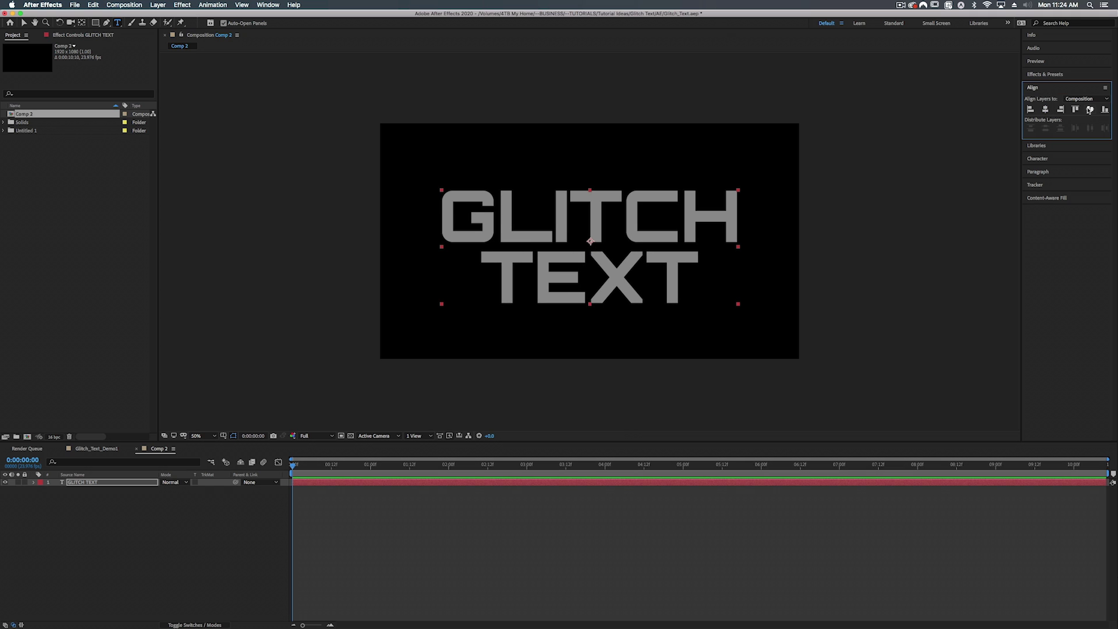
click(1090, 109)
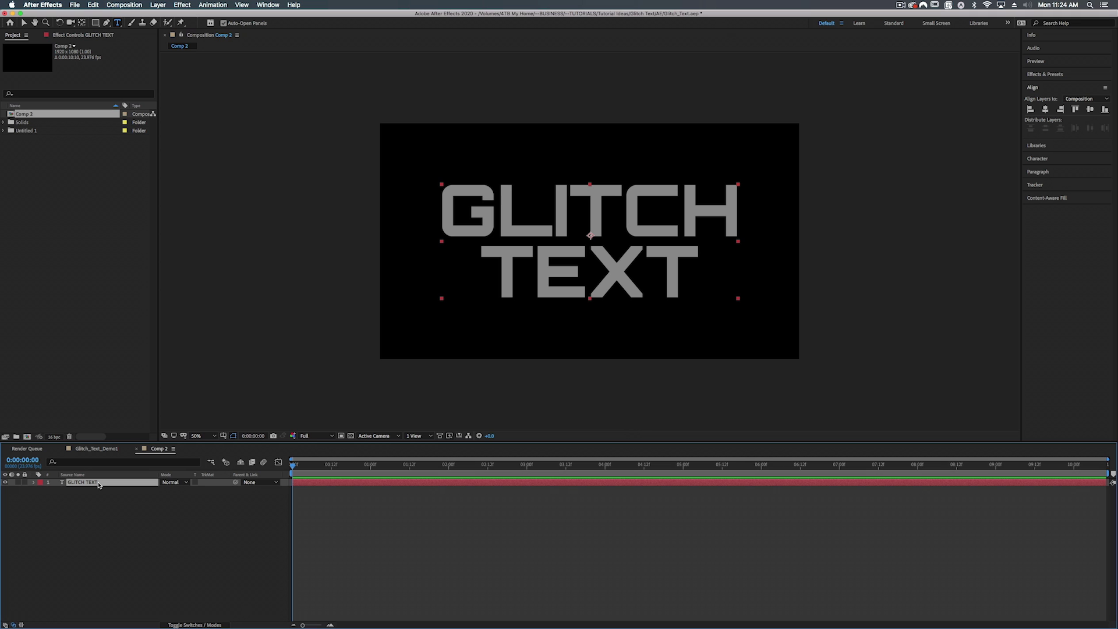
Pre-compose the text layer into a new composition named IMAGE_HOLDER.
click(158, 5)
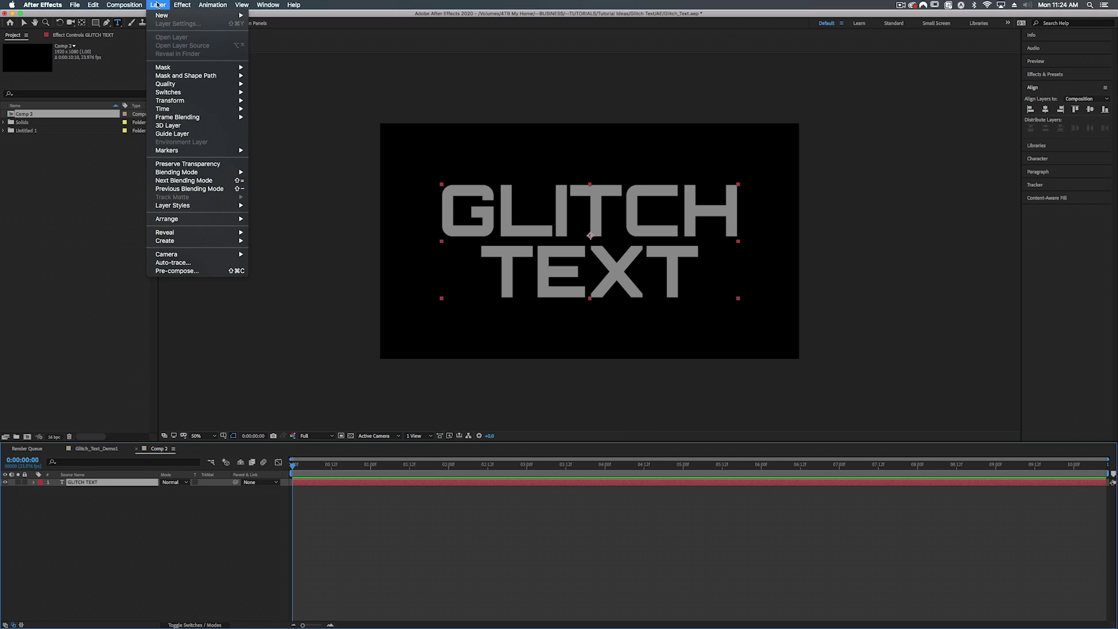
click(181, 272)
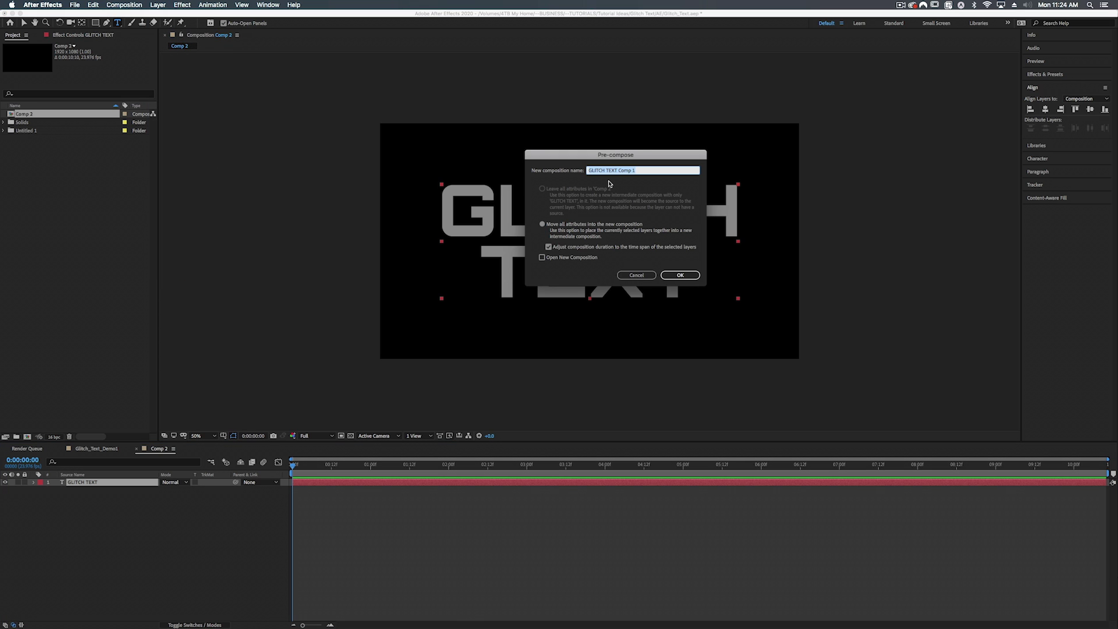
text(IMA)
key(BackSpace)
click(680, 275)
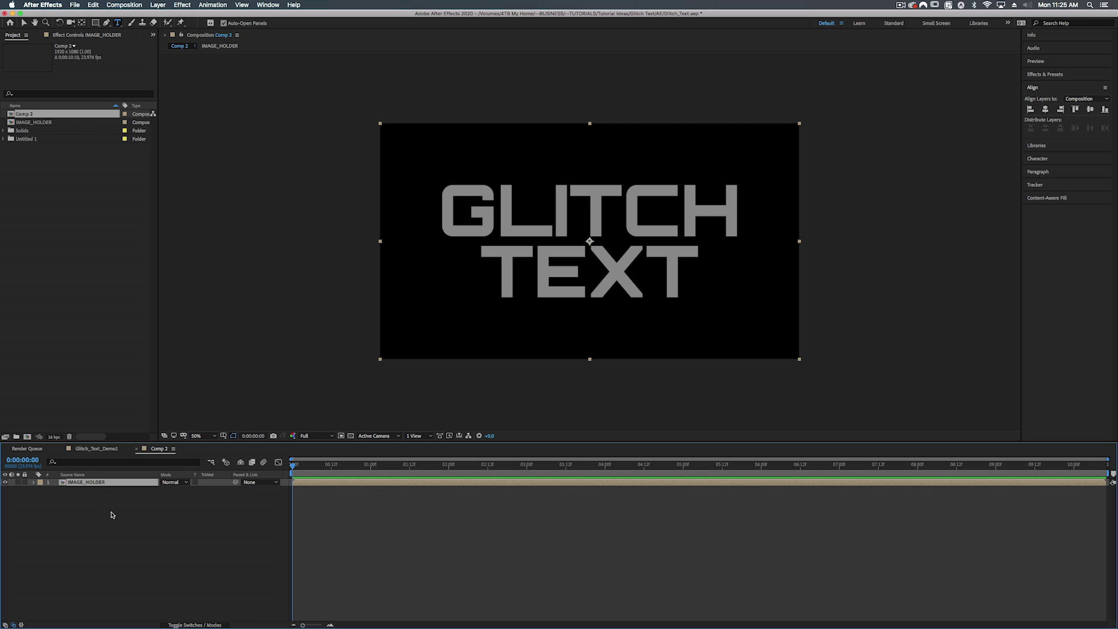
Create a new solid layer named 'Color Shift'.
right_click(106, 511)
mouse_move(125, 515)
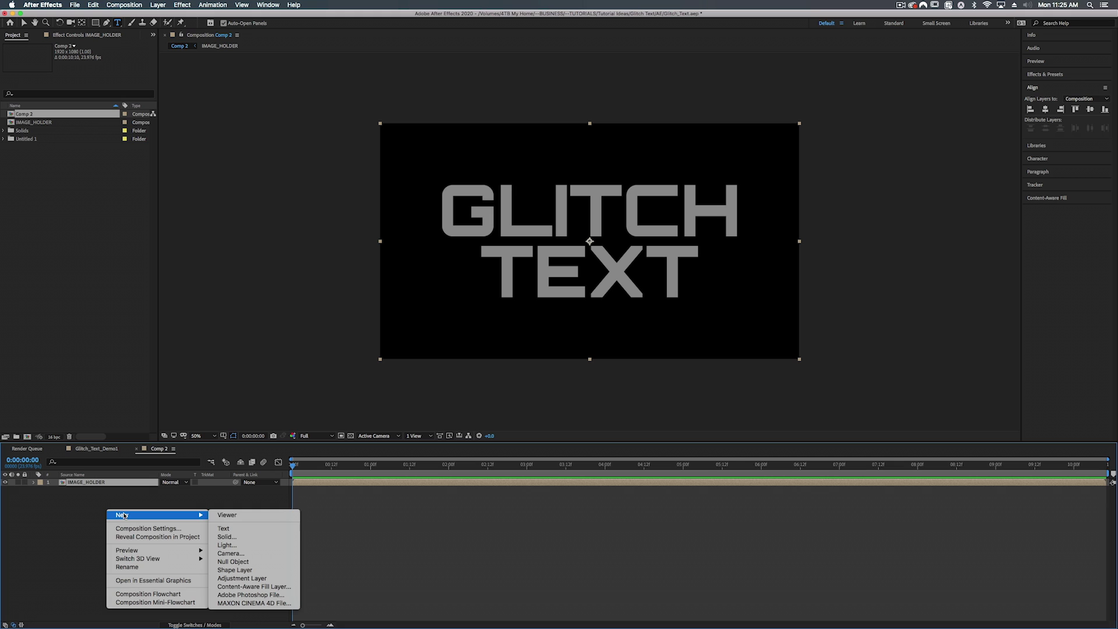
click(251, 537)
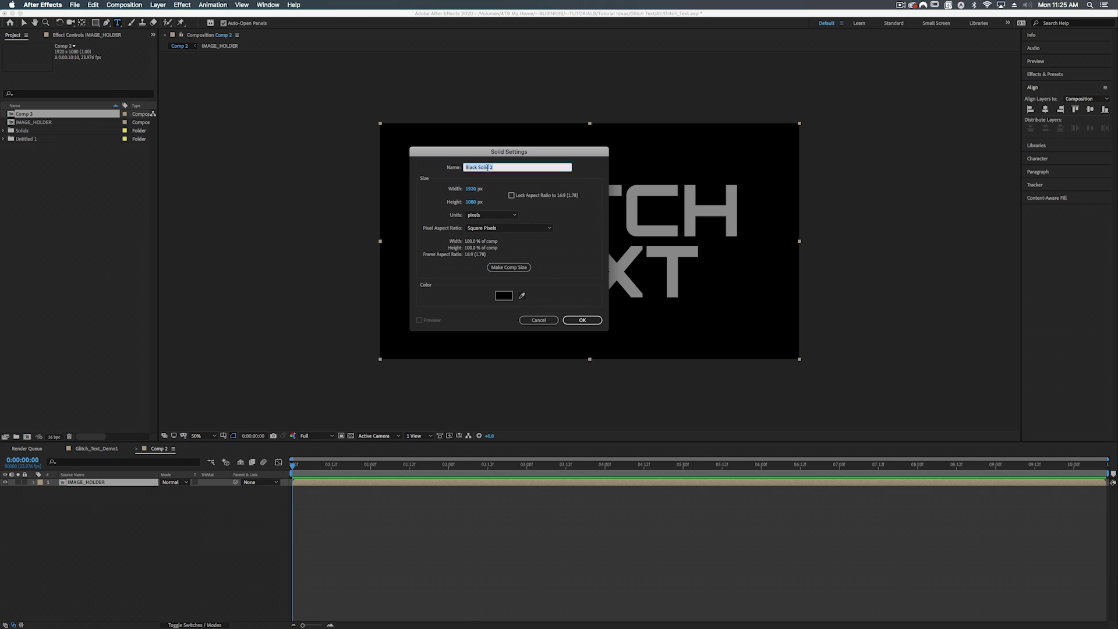
text(Color Shift)
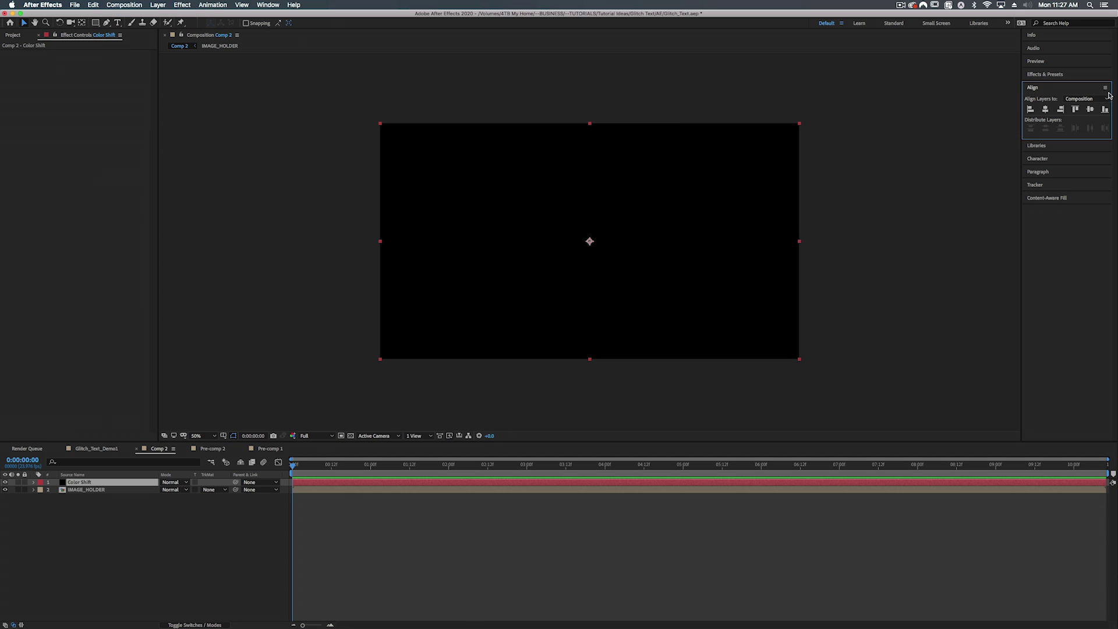
Apply the Fractal Noise effect to the Color Shift layer.
click(1057, 76)
click(1065, 86)
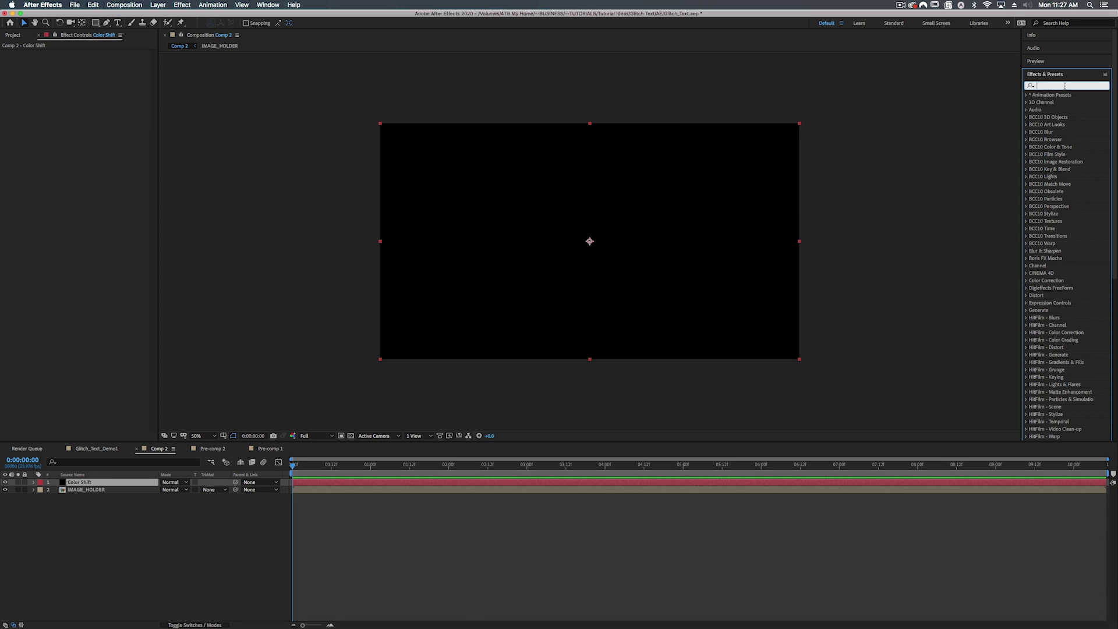
text(fra)
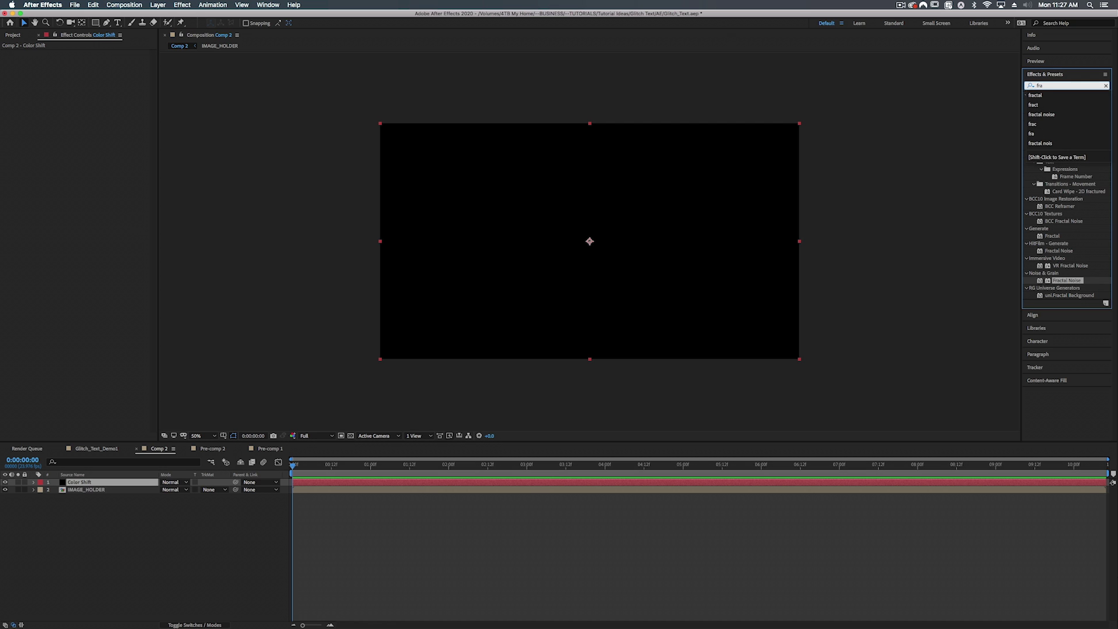
click(1068, 281)
drag(1068, 281, 506, 483)
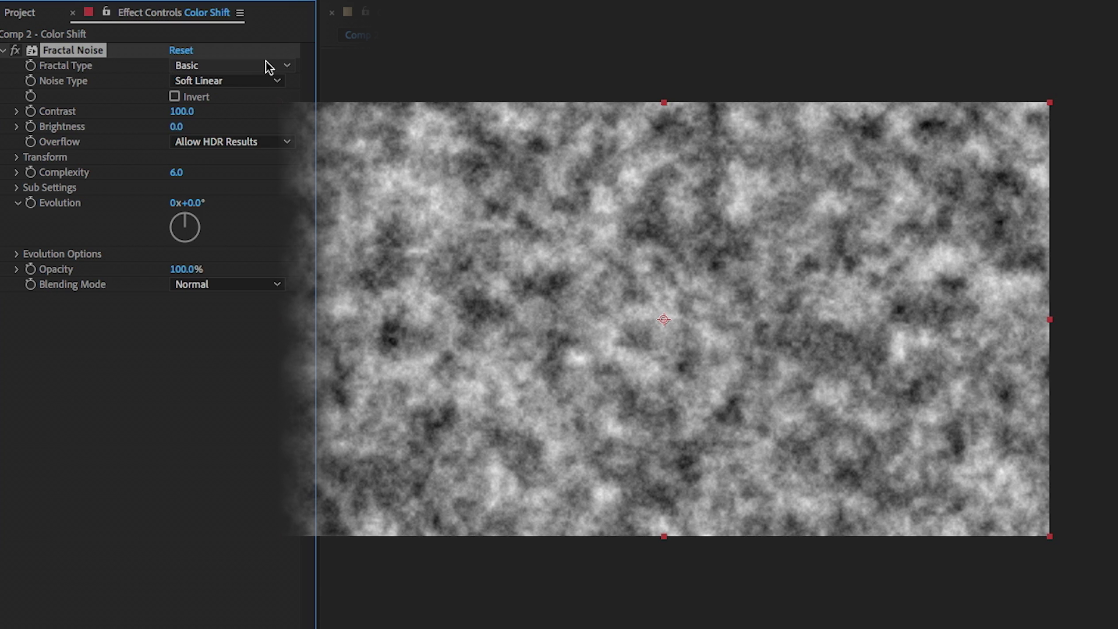
Set Fractal Noise to Turbulent Smooth with Block noise and contrast raised to 110.
click(269, 67)
click(258, 114)
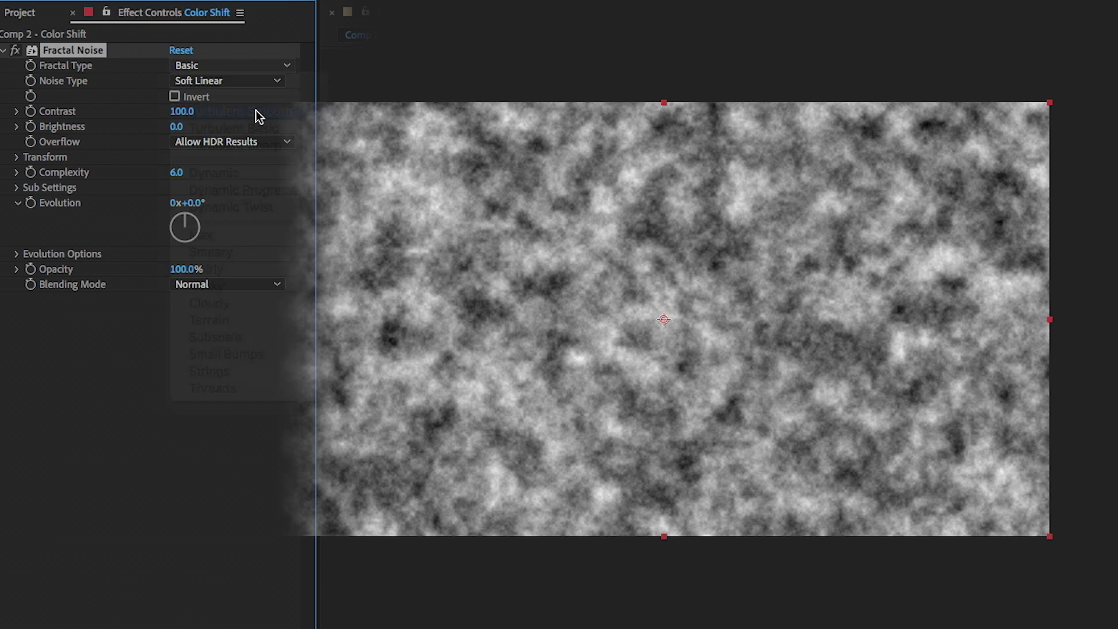
click(204, 76)
click(207, 95)
drag(194, 112, 201, 140)
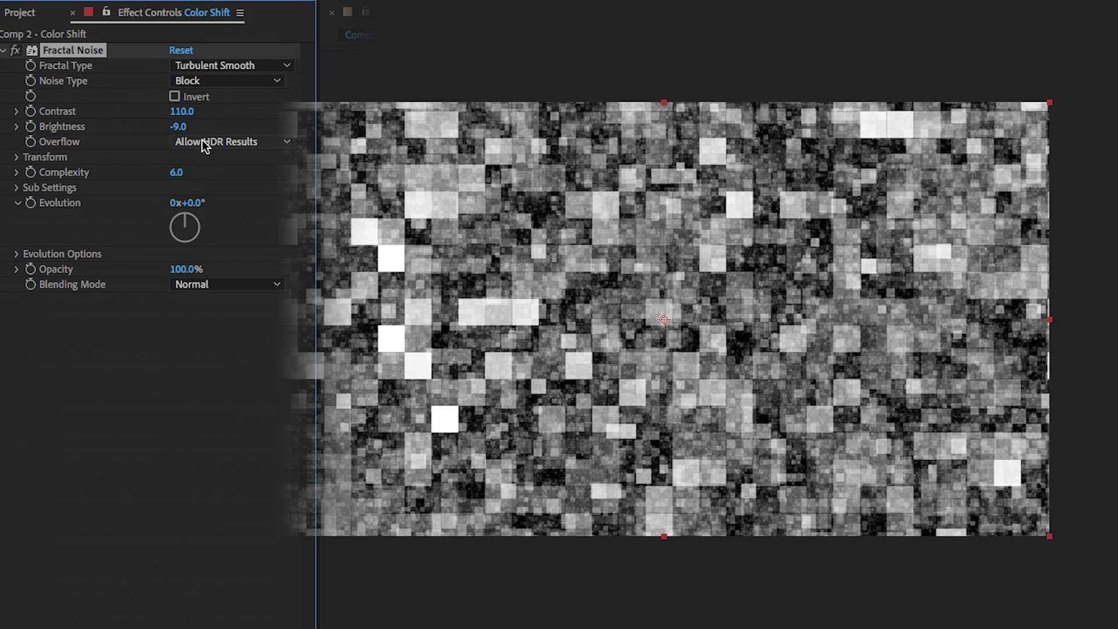
Turn off Uniform Scaling and stretch the noise to width 827, height 39.
click(17, 157)
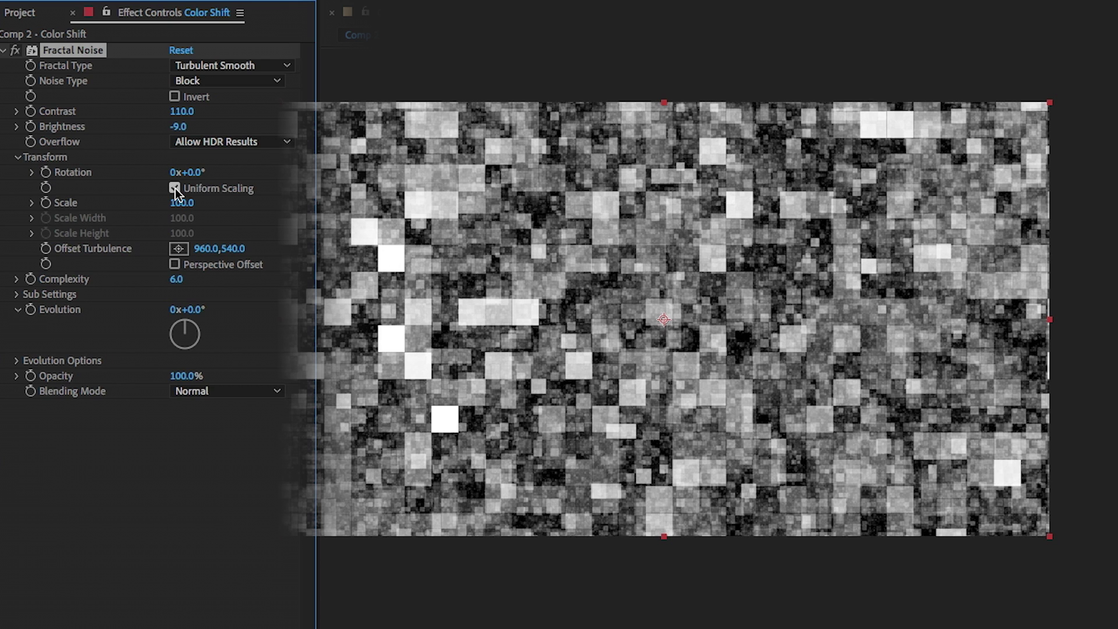
mouse_move(178, 203)
mouse_down()
mouse_move(233, 197)
mouse_move(156, 202)
mouse_move(173, 198)
mouse_up()
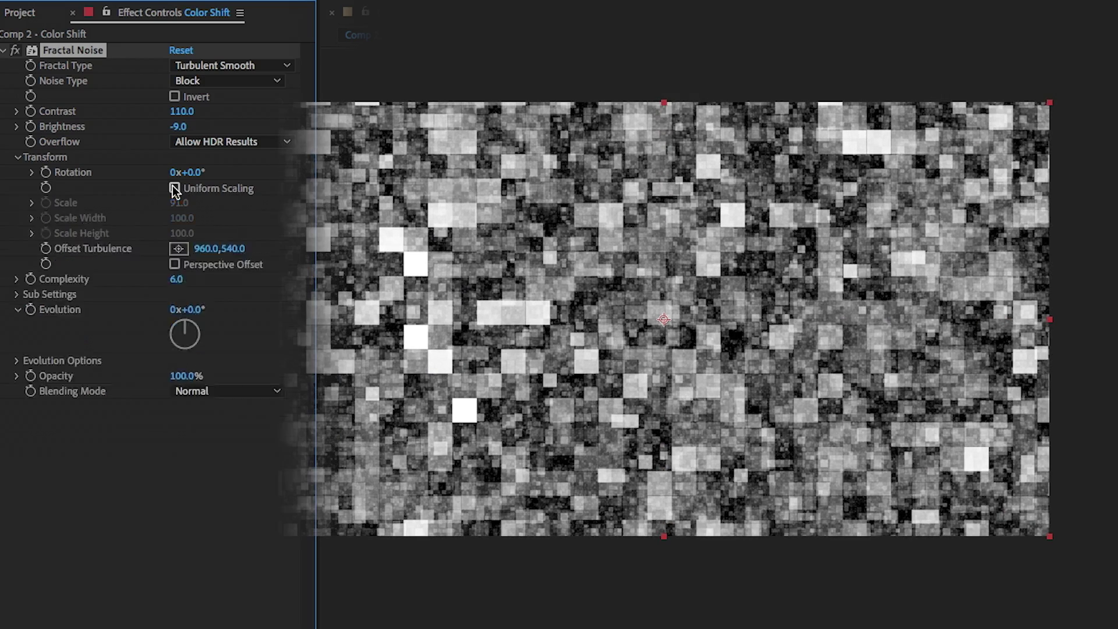
click(174, 189)
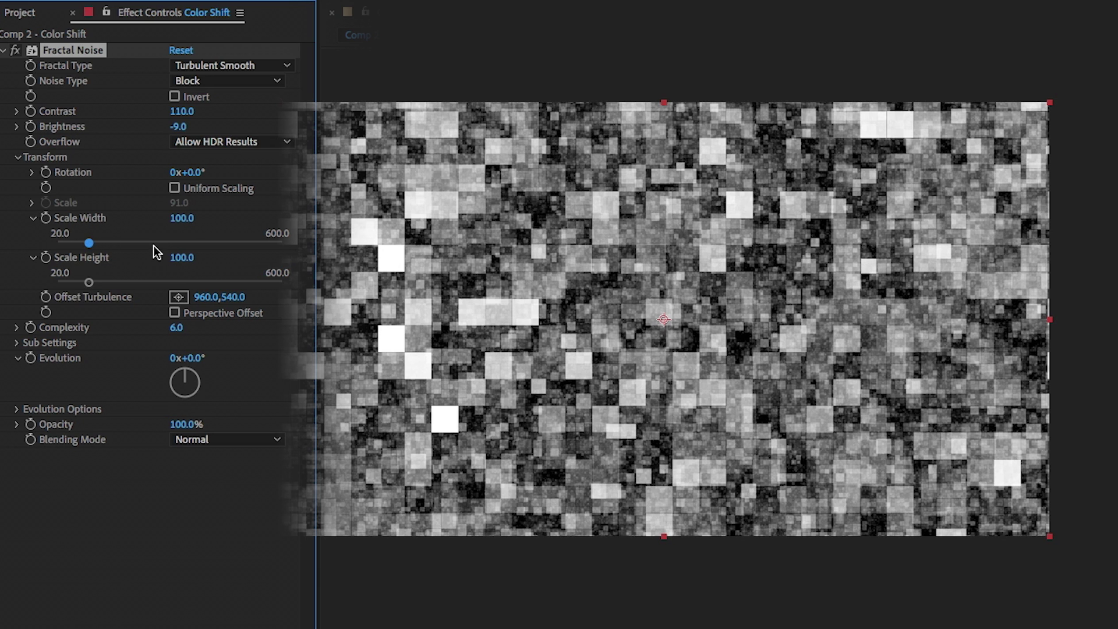
drag(89, 242, 285, 242)
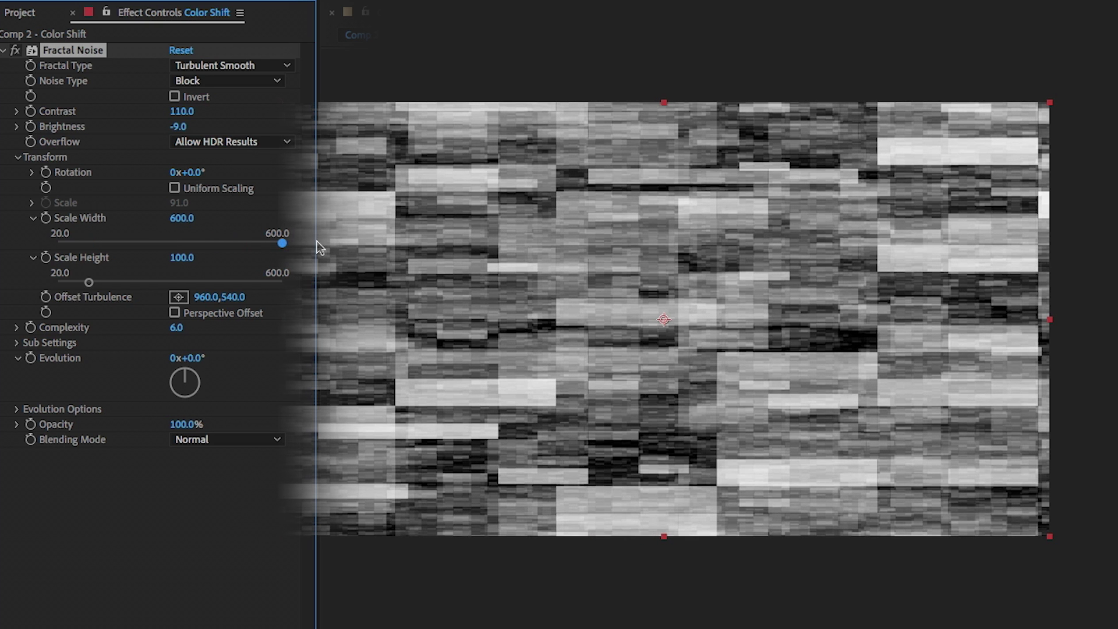
drag(281, 244, 312, 242)
drag(182, 222, 289, 244)
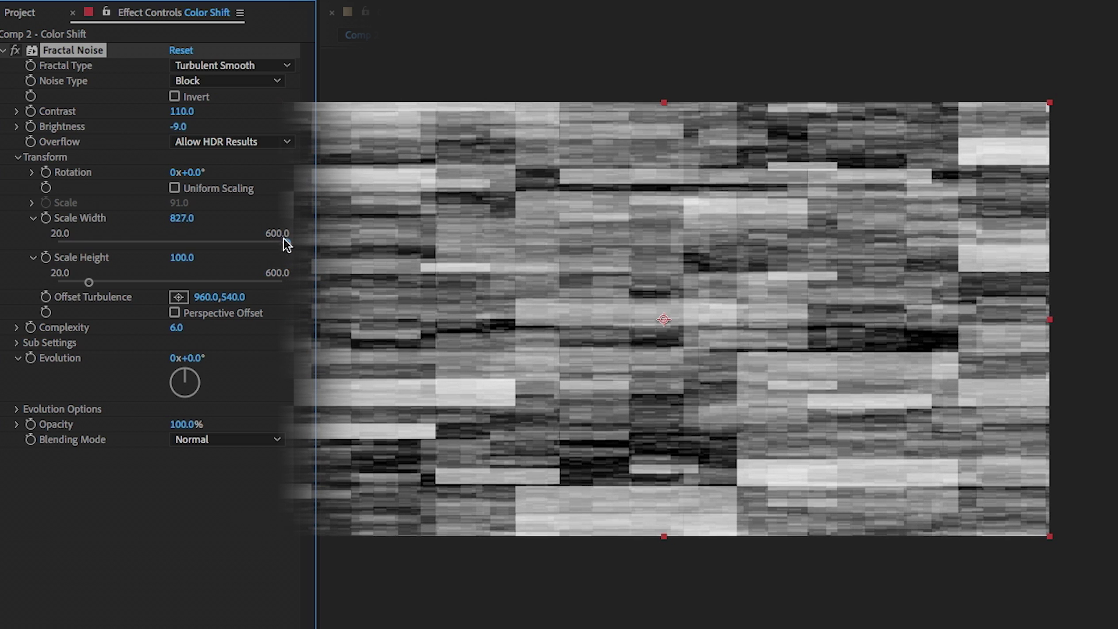
drag(180, 259, 169, 271)
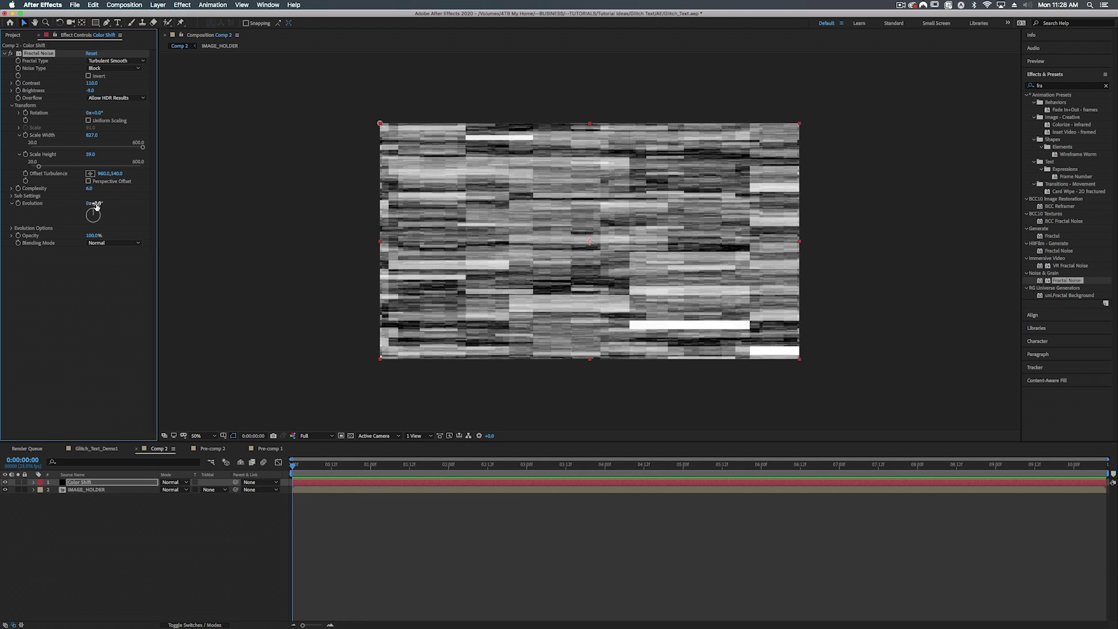
drag(95, 203, 261, 219)
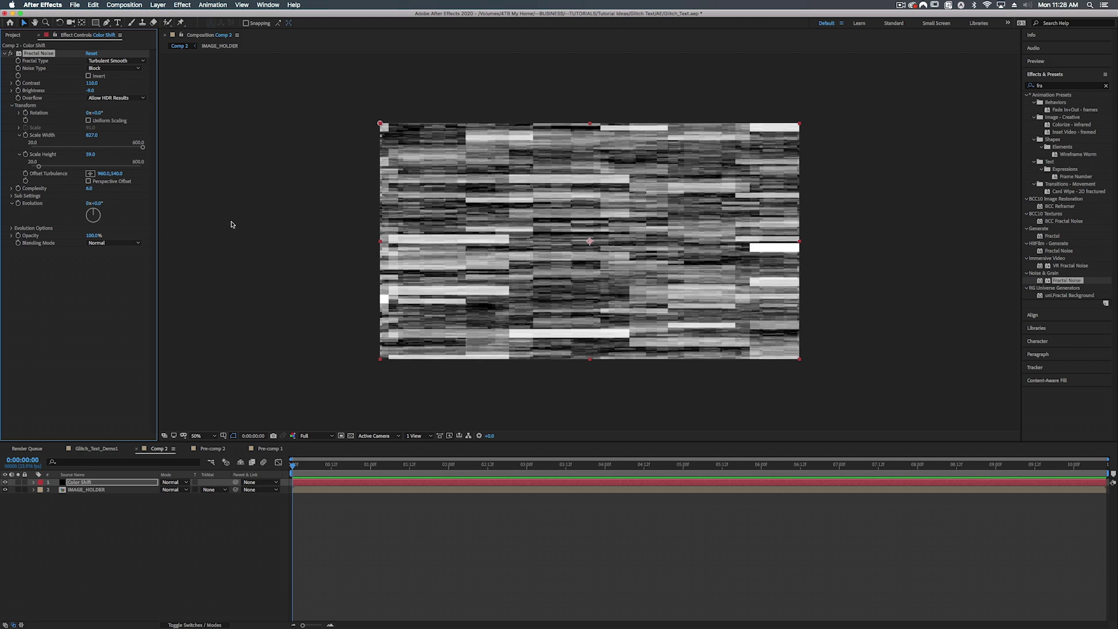
key(super+z)
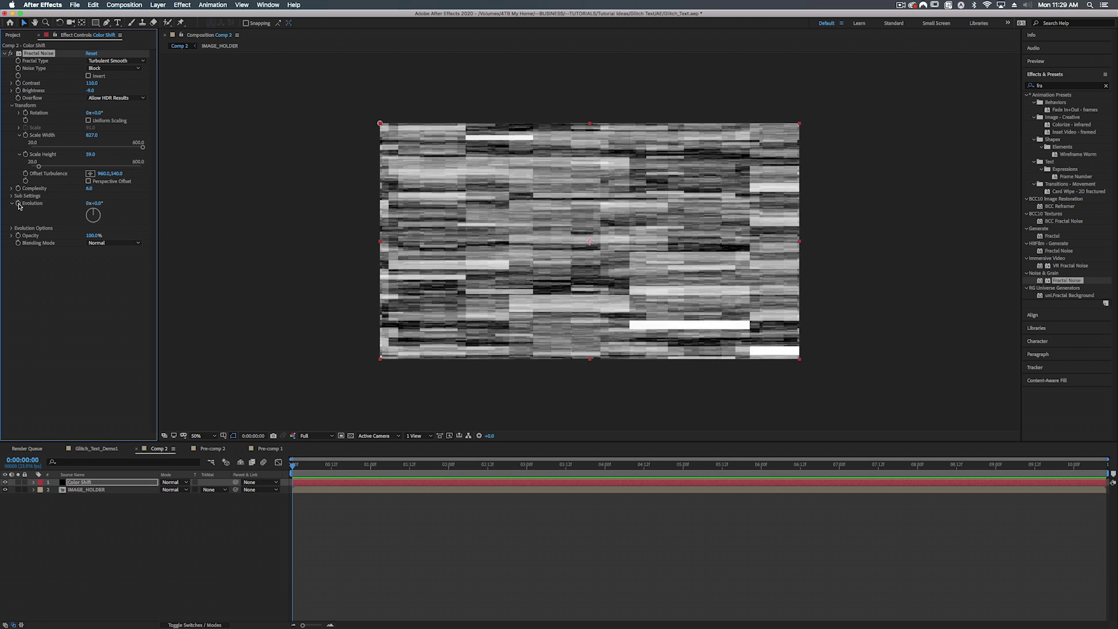
Drive Fractal Noise Evolution with the expression time*1000 and preview the animation.
alt+click(19, 205)
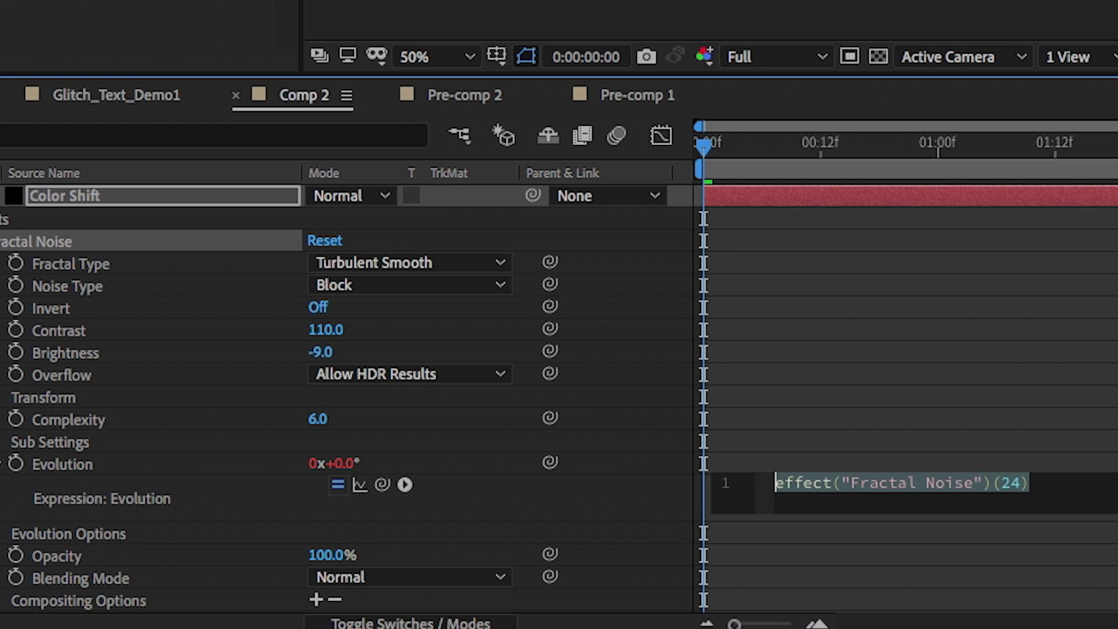
text(time)
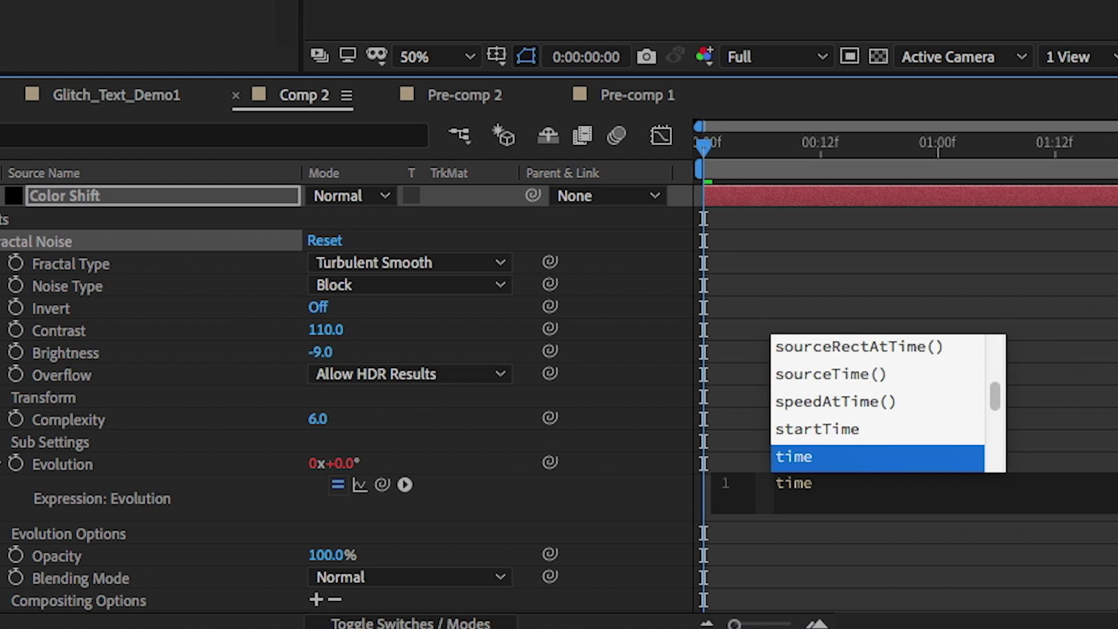
text(*1000;)
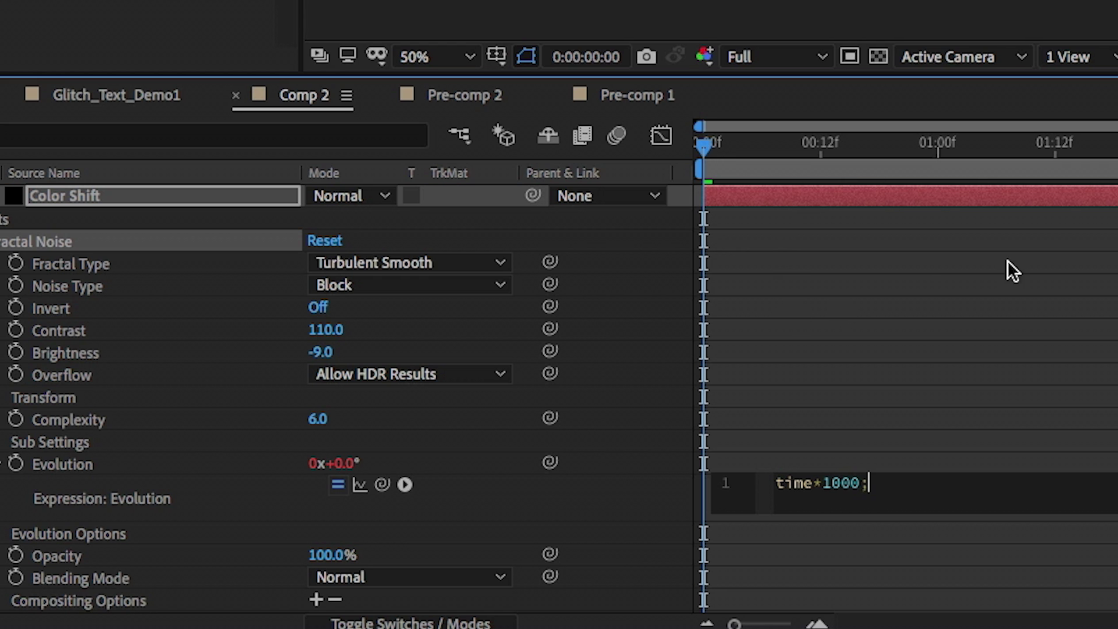
click(834, 287)
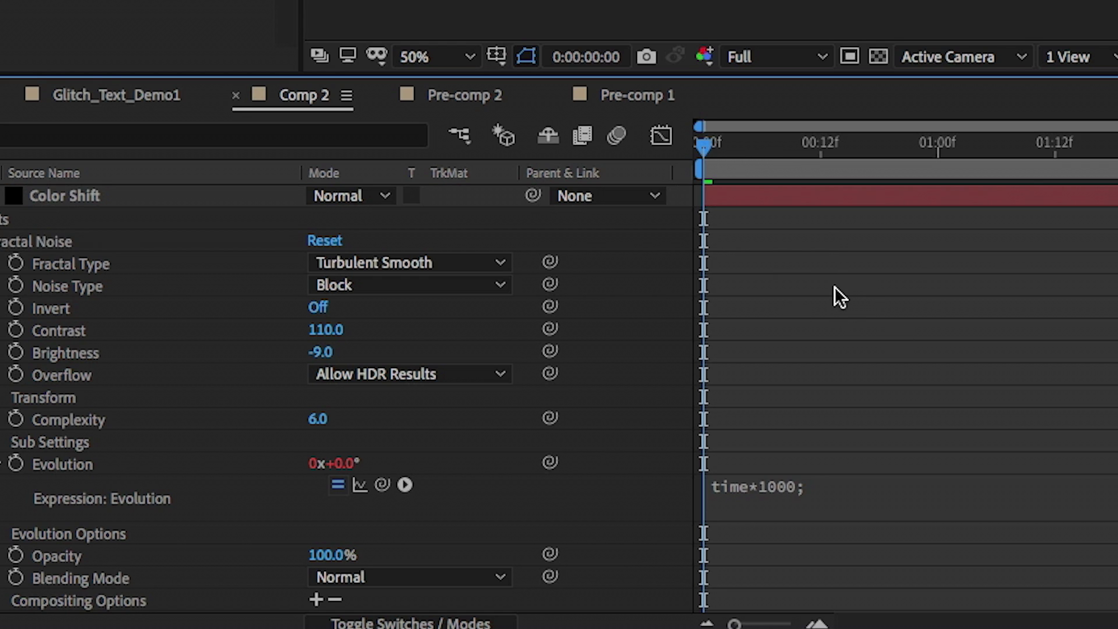
key(space)
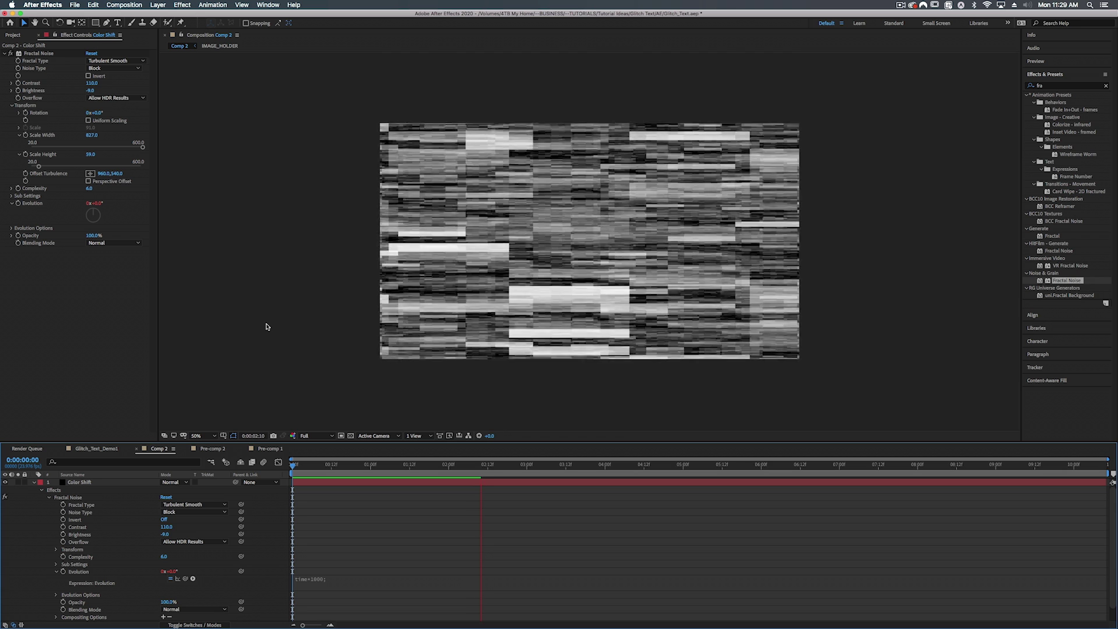
key(space)
Reduce the noise Scale Height to 45 for thinner streaks.
key(u)
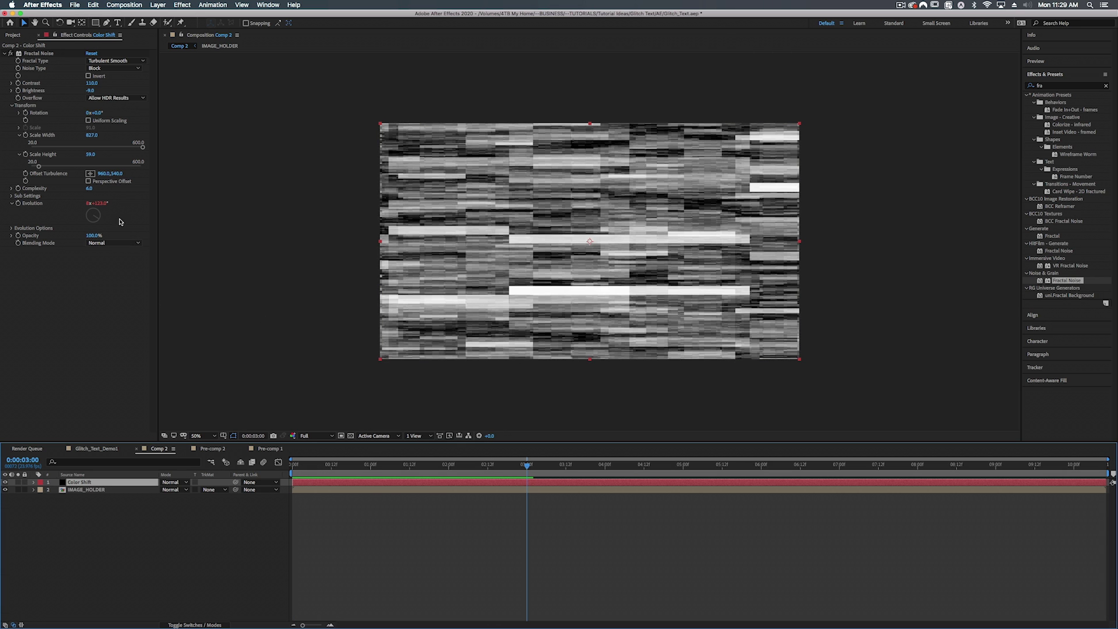
drag(90, 155, 90, 159)
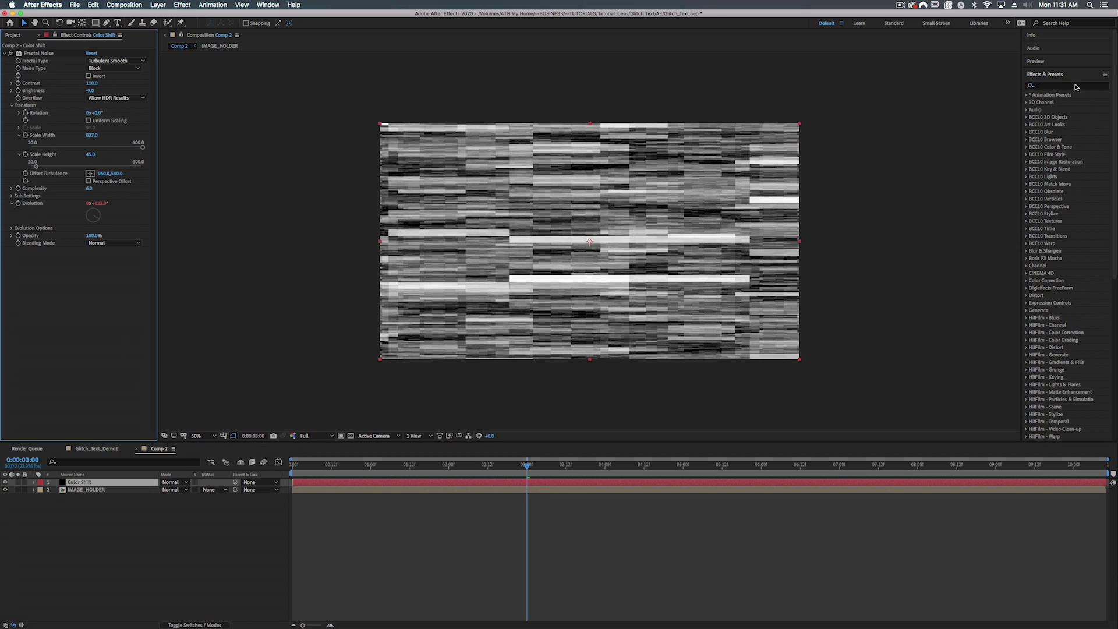
click(1050, 87)
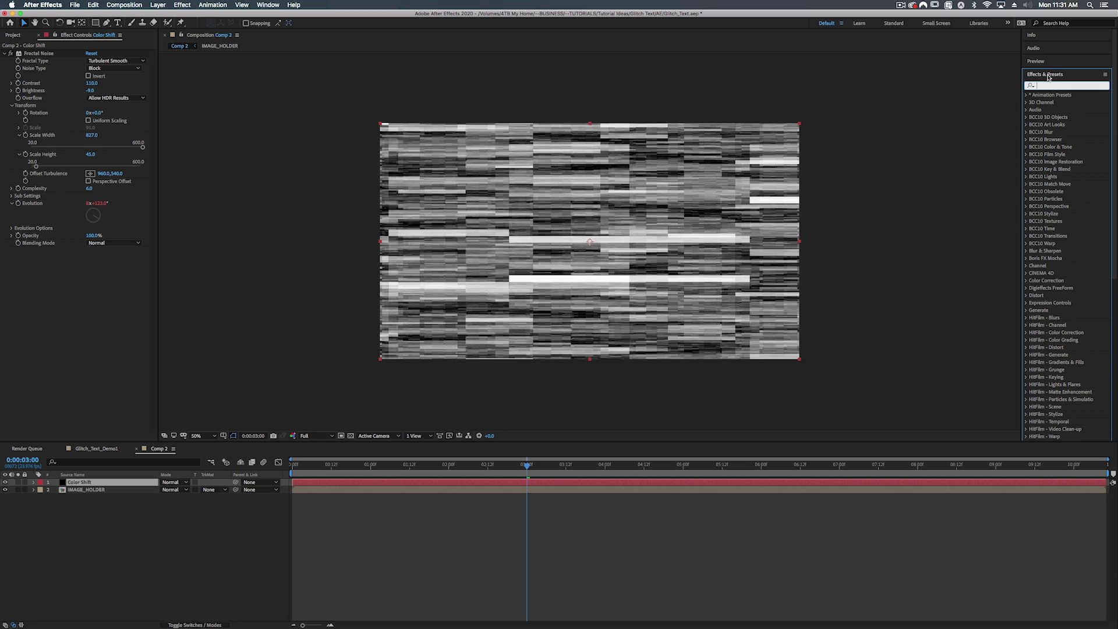
Add Levels to Color Shift with Input Black 15677.2 and Input White 23001.9.
text(level)
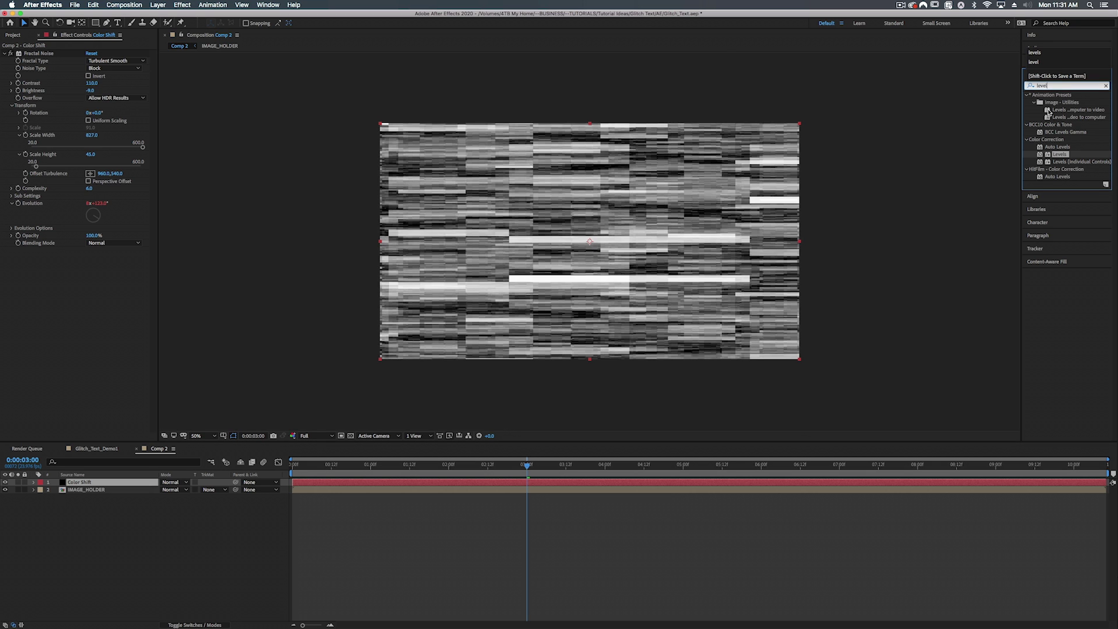
drag(1057, 157, 116, 301)
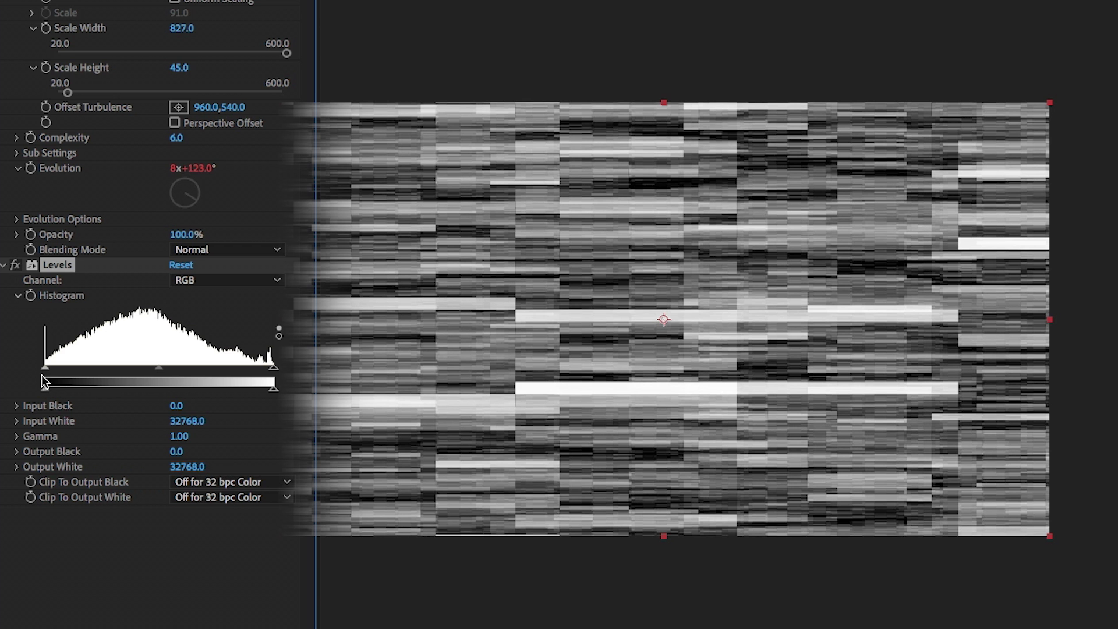
drag(46, 369, 148, 372)
drag(274, 368, 154, 366)
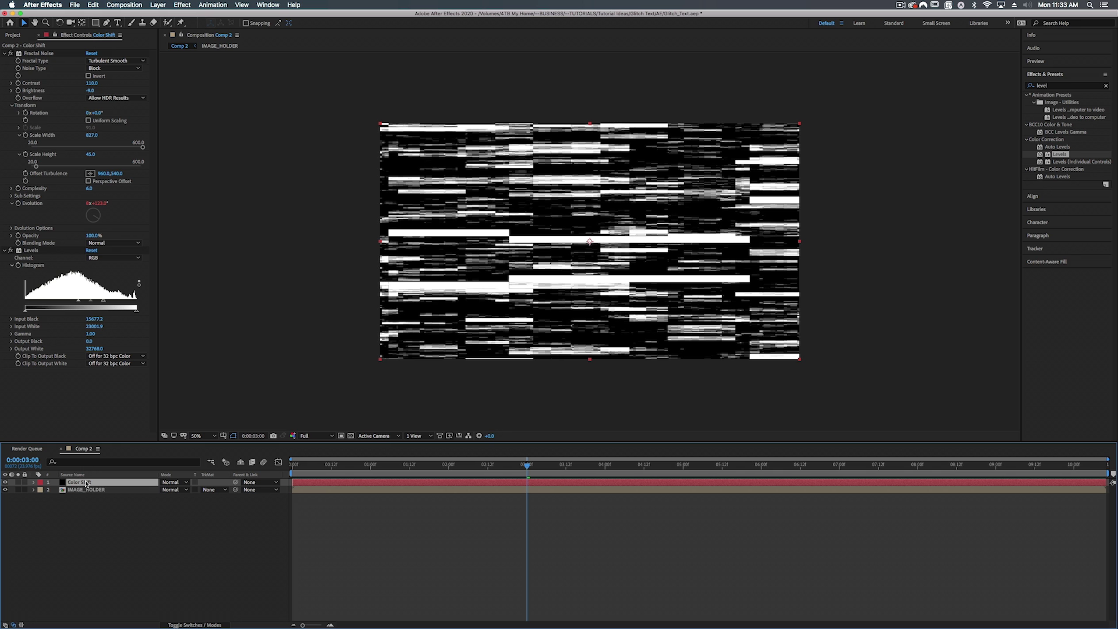
Create a solid named 'Color Shift Matte' and apply Fractal Noise to it.
right_click(103, 538)
mouse_move(117, 532)
click(223, 551)
text(C)
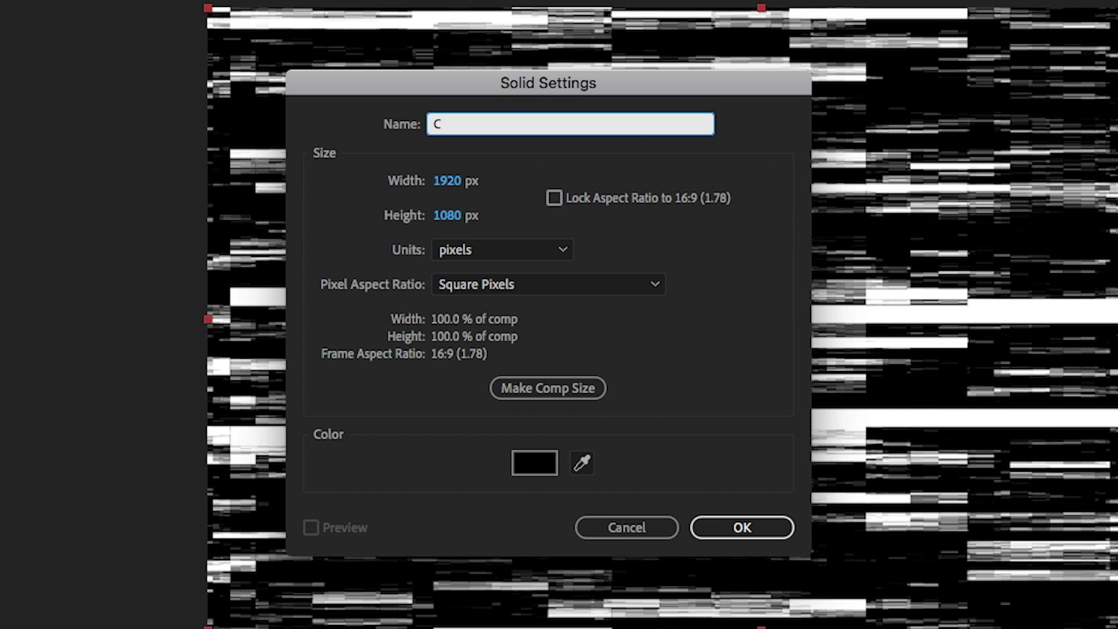
text(Color Shift Matte)
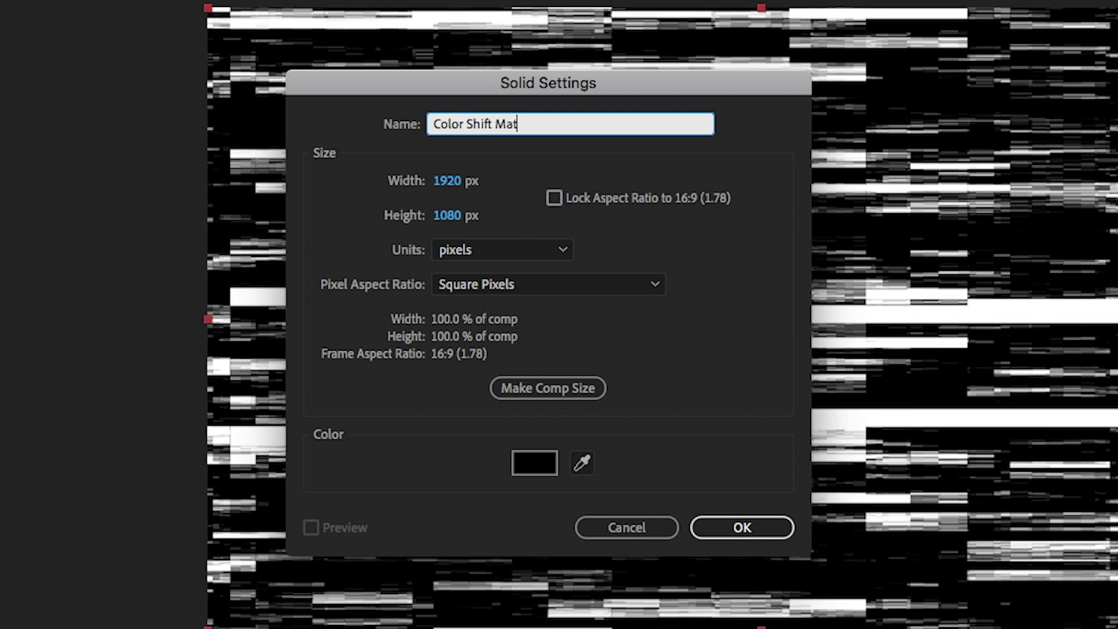
key(Return)
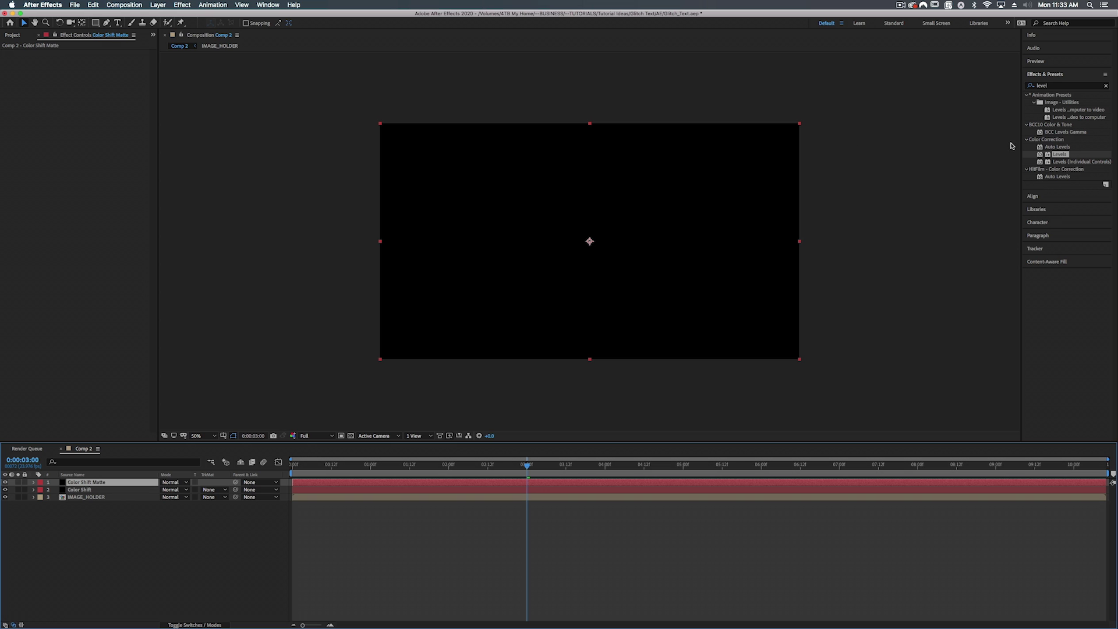
click(1055, 86)
text(fractal)
drag(1065, 161, 444, 483)
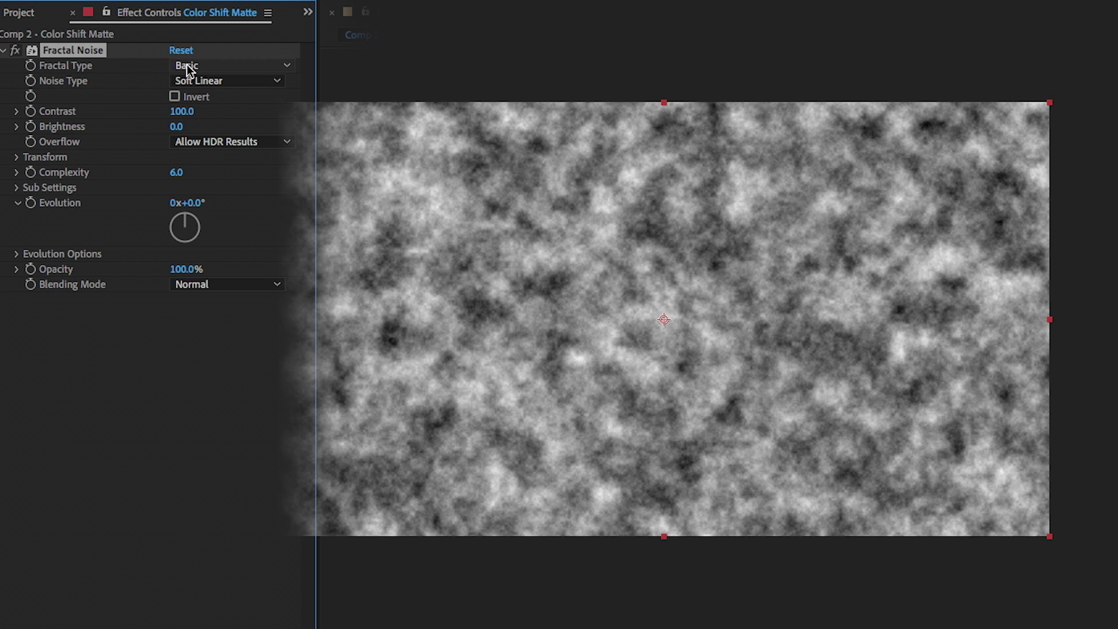
Set the Matte's noise to Turbulent Smooth, Block, with contrast about 150.
click(198, 67)
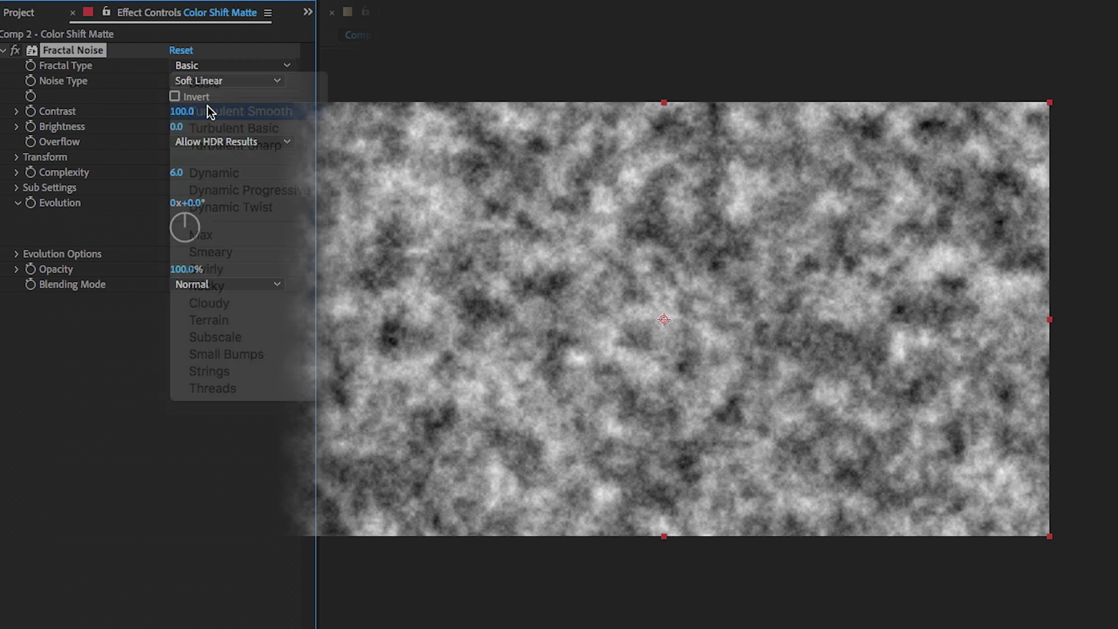
click(208, 110)
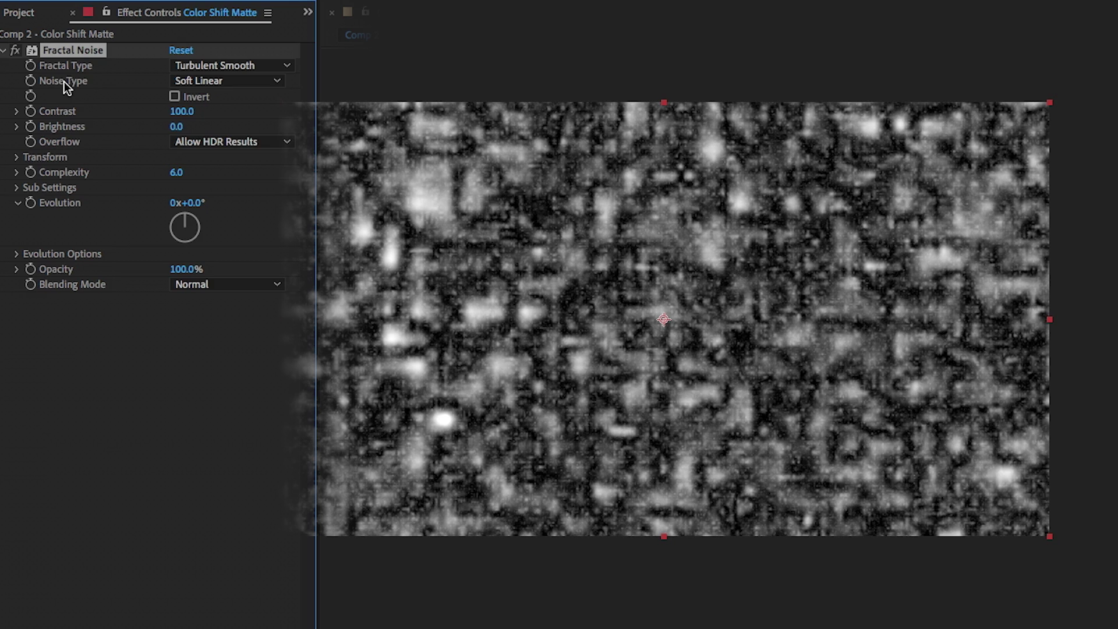
click(201, 82)
click(210, 100)
drag(182, 112, 176, 145)
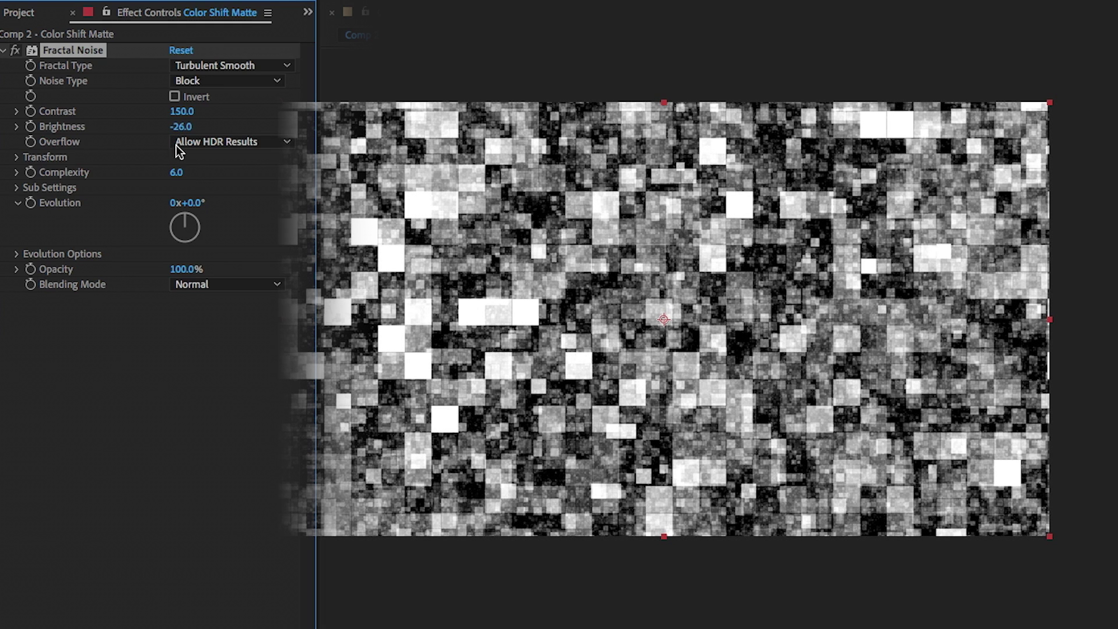
Turn off Uniform Scaling and scale the noise to width 177, height 76.
click(17, 158)
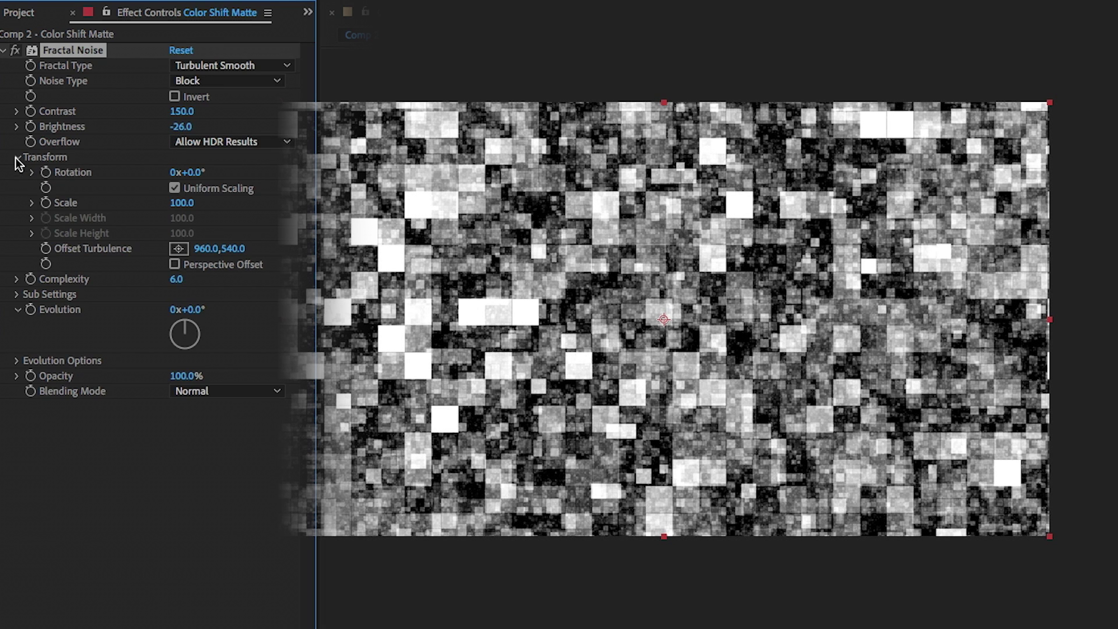
click(175, 188)
drag(182, 226, 251, 217)
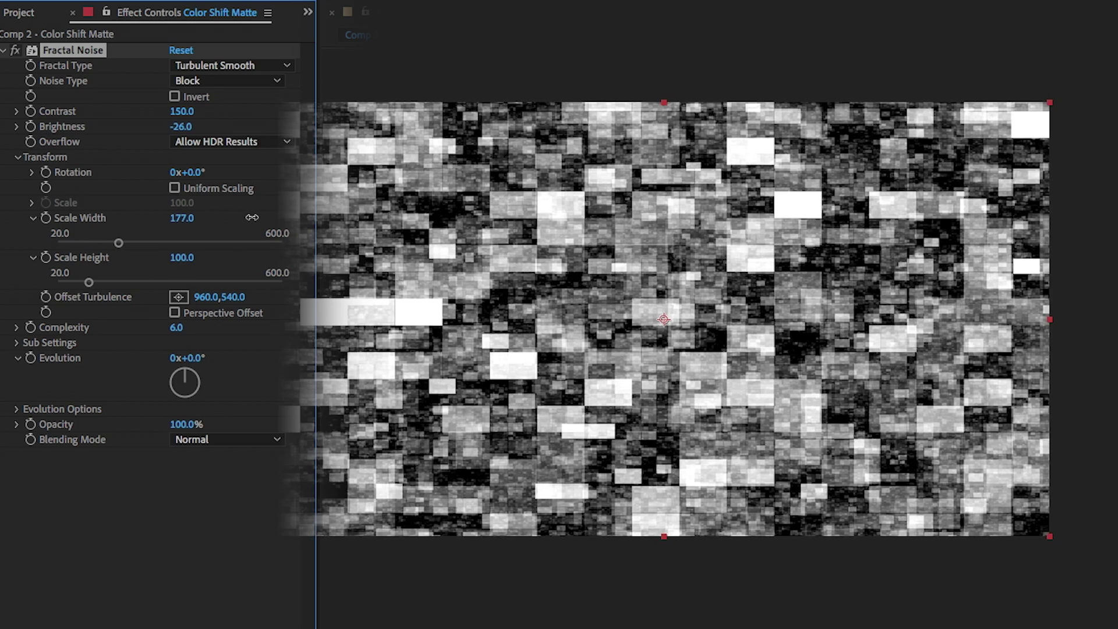
drag(181, 257, 175, 271)
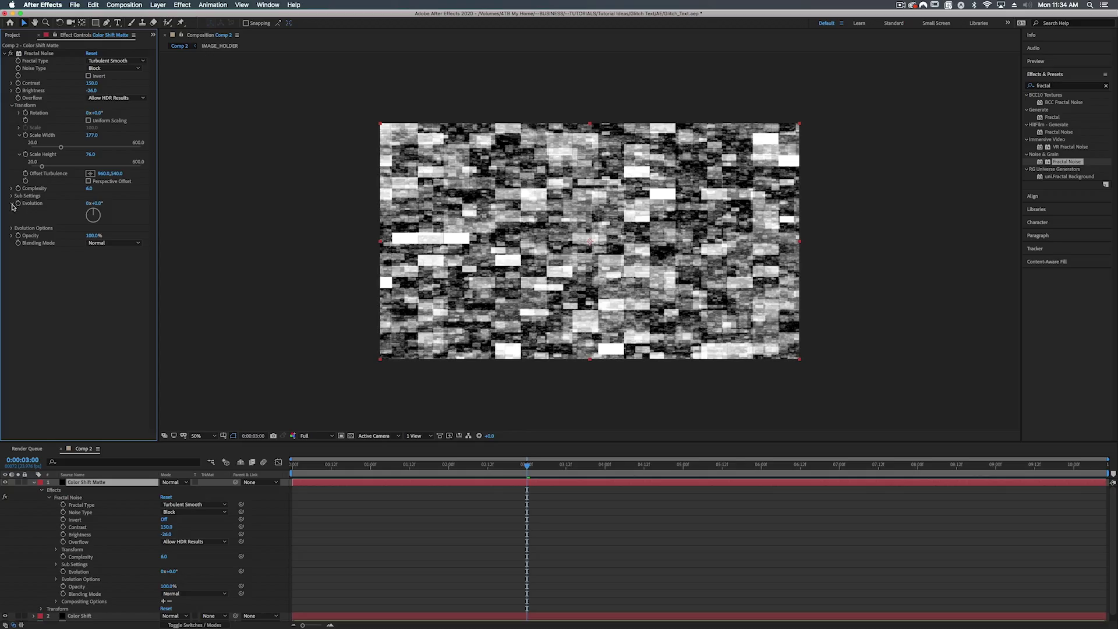
click(18, 357)
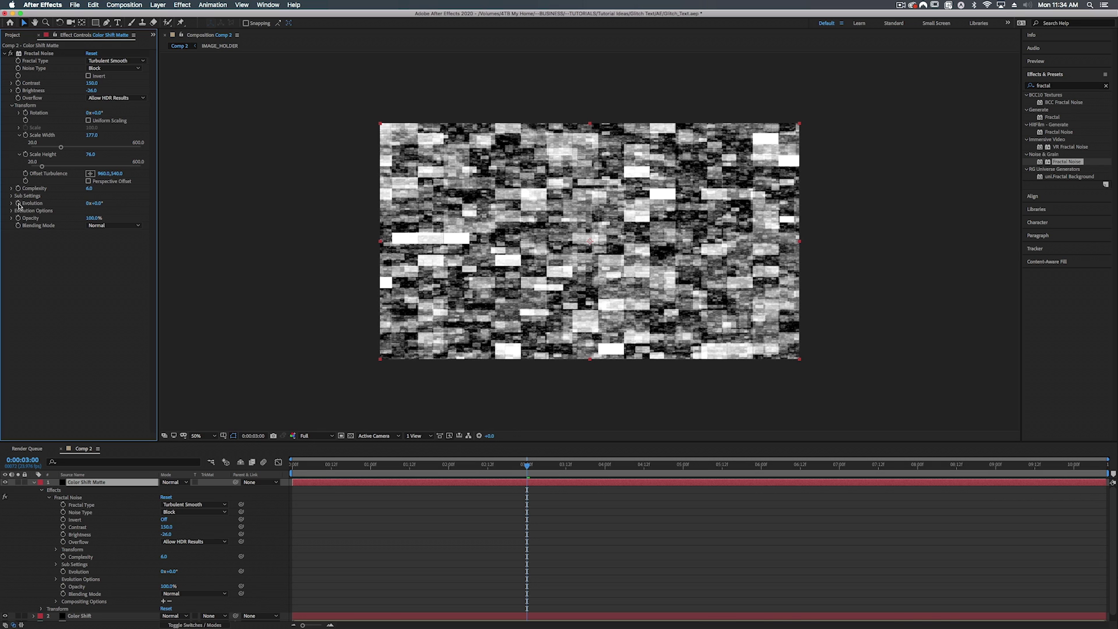
Add the expression time*1500 to the Matte noise's Evolution and preview the animation.
alt+click(19, 204)
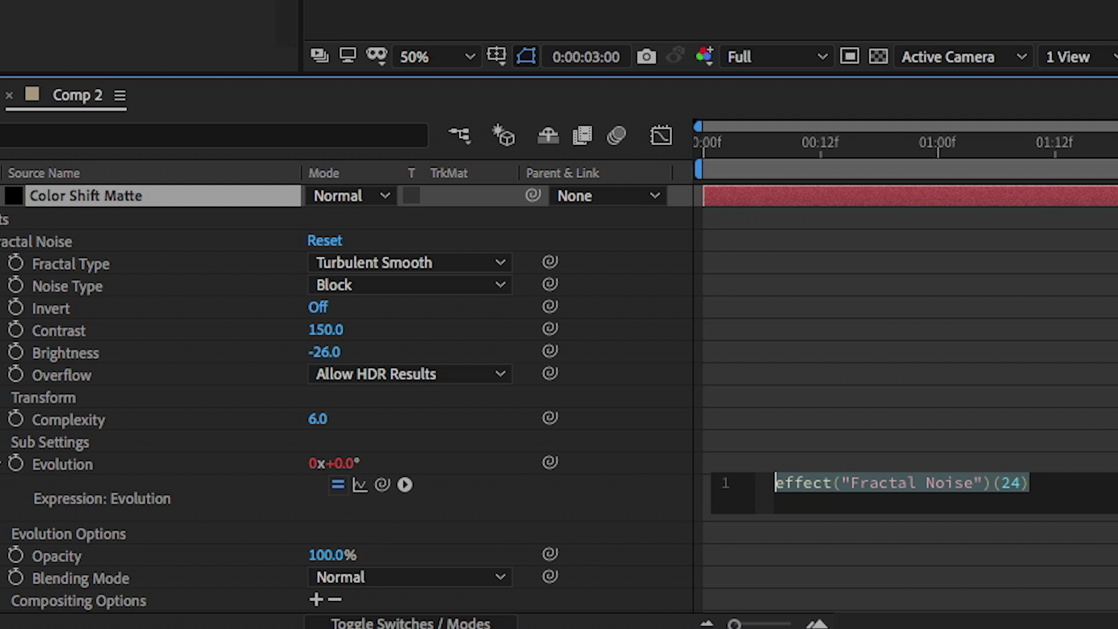
text(tiome)
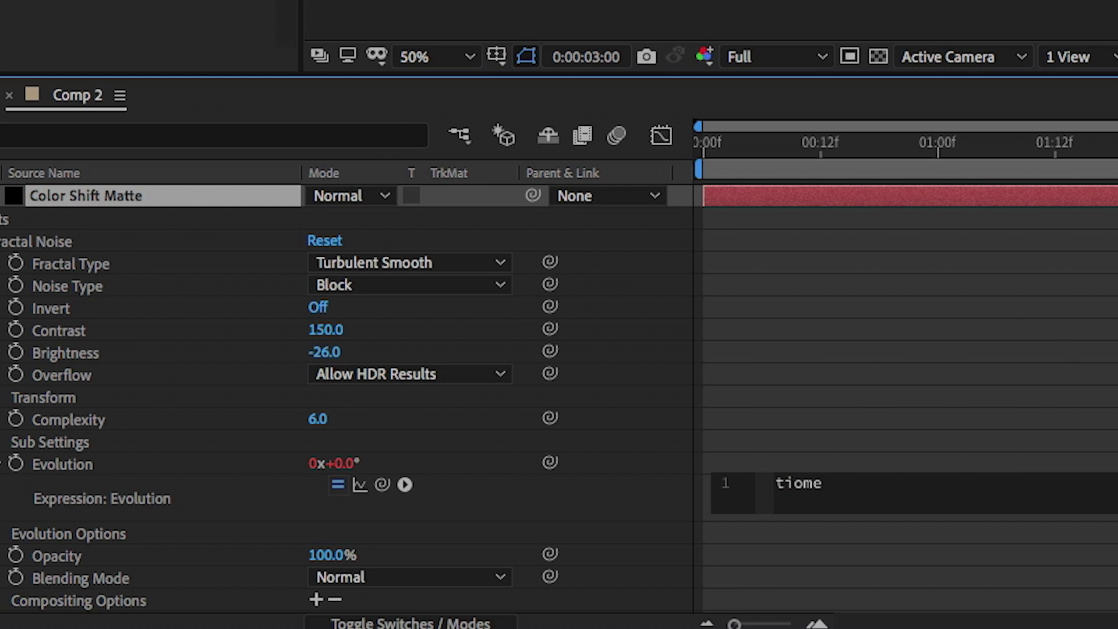
key(BackSpace)
key(BackSpace)
key(BackSpace)
text(,)
key(BackSpace)
key(BackSpace)
text(ime)
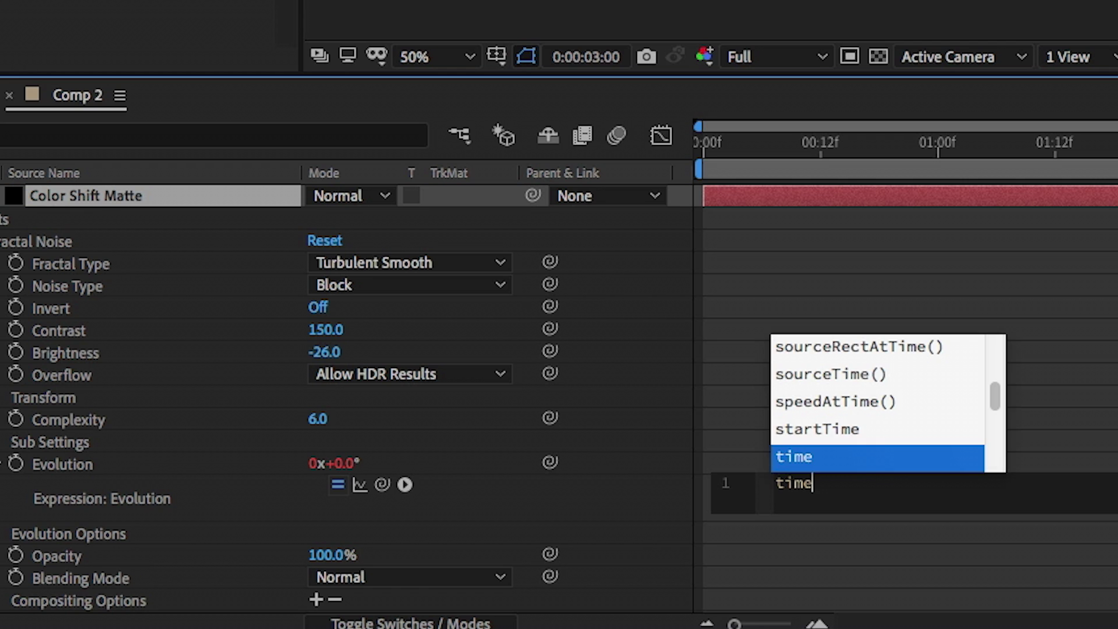
text(*1500)
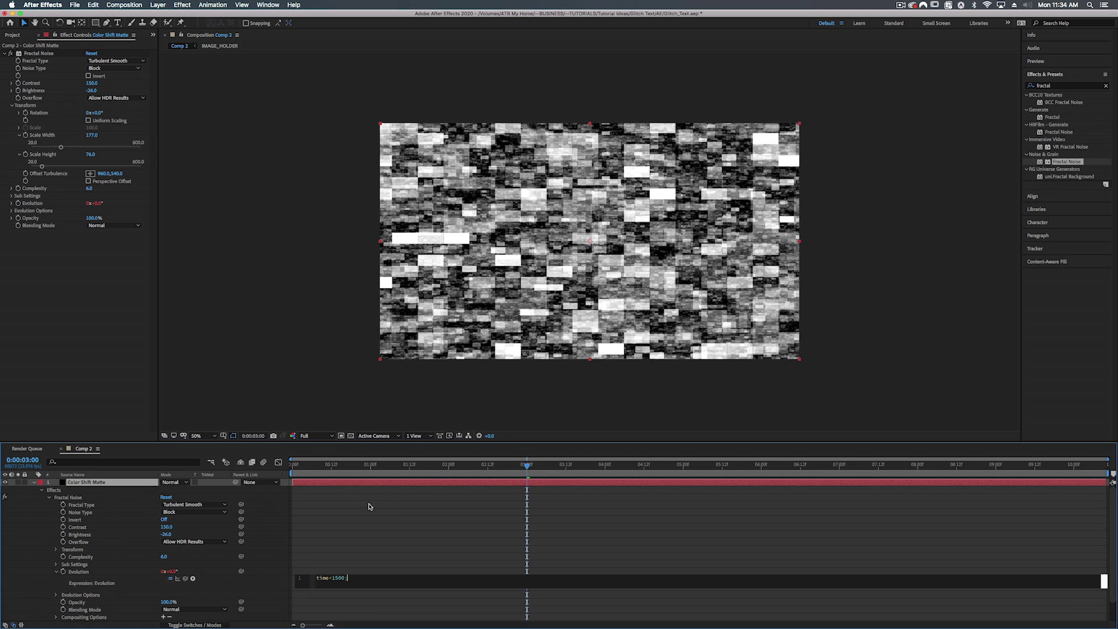
text(;)
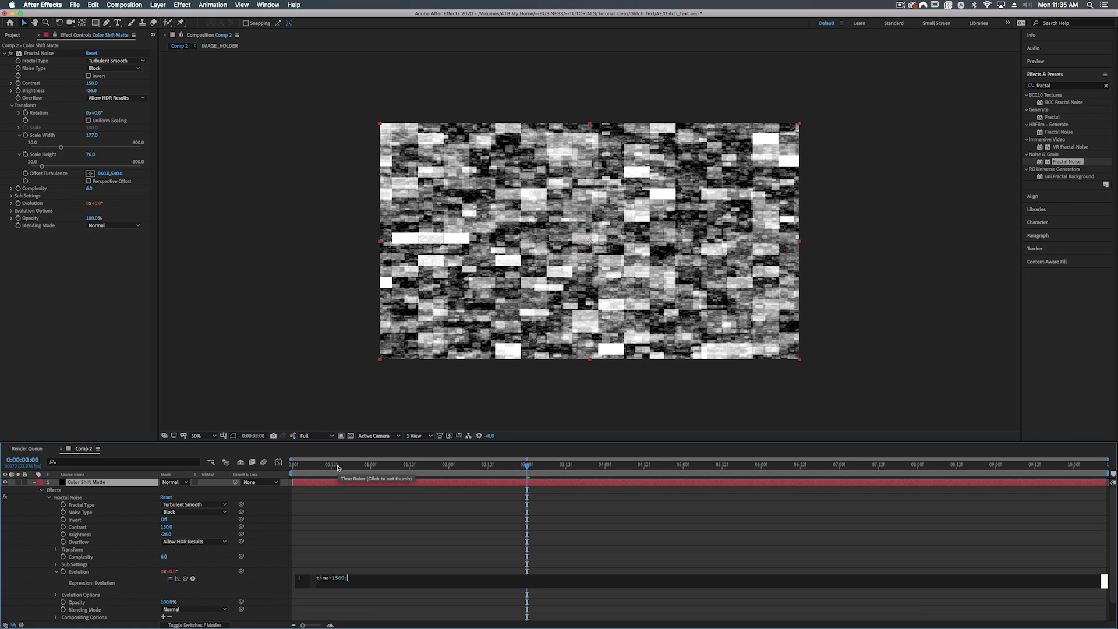
key(KP_Enter)
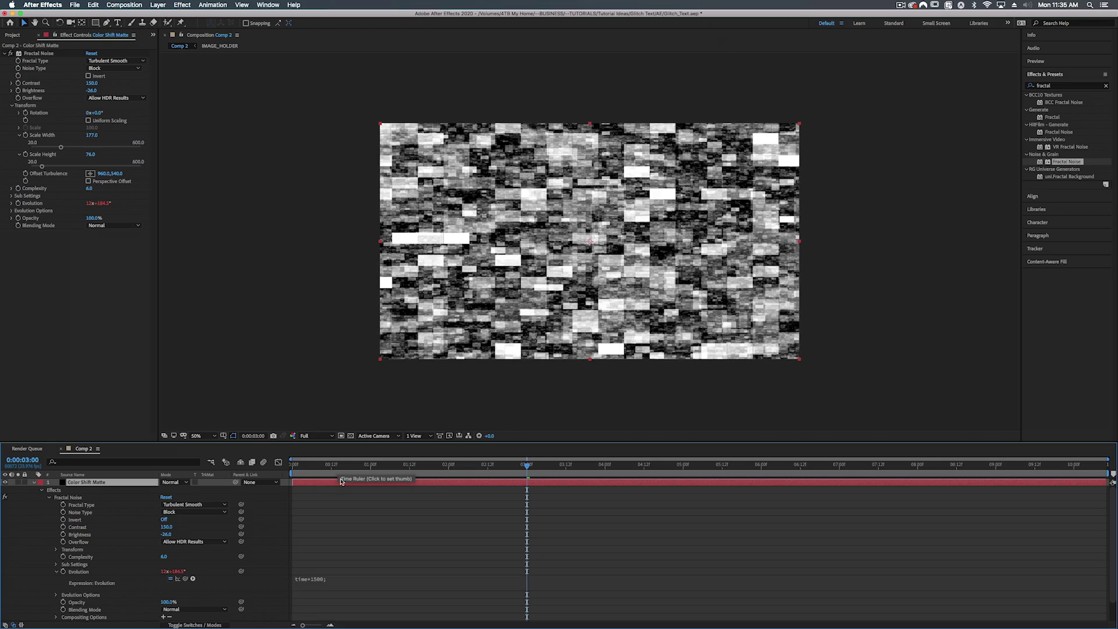
key(space)
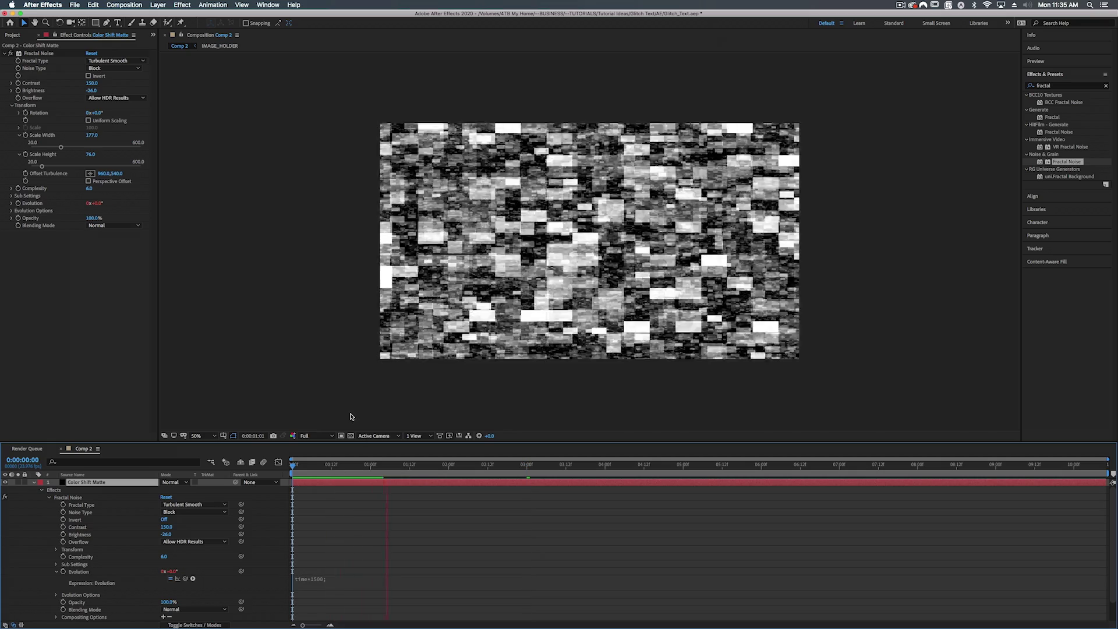
key(space)
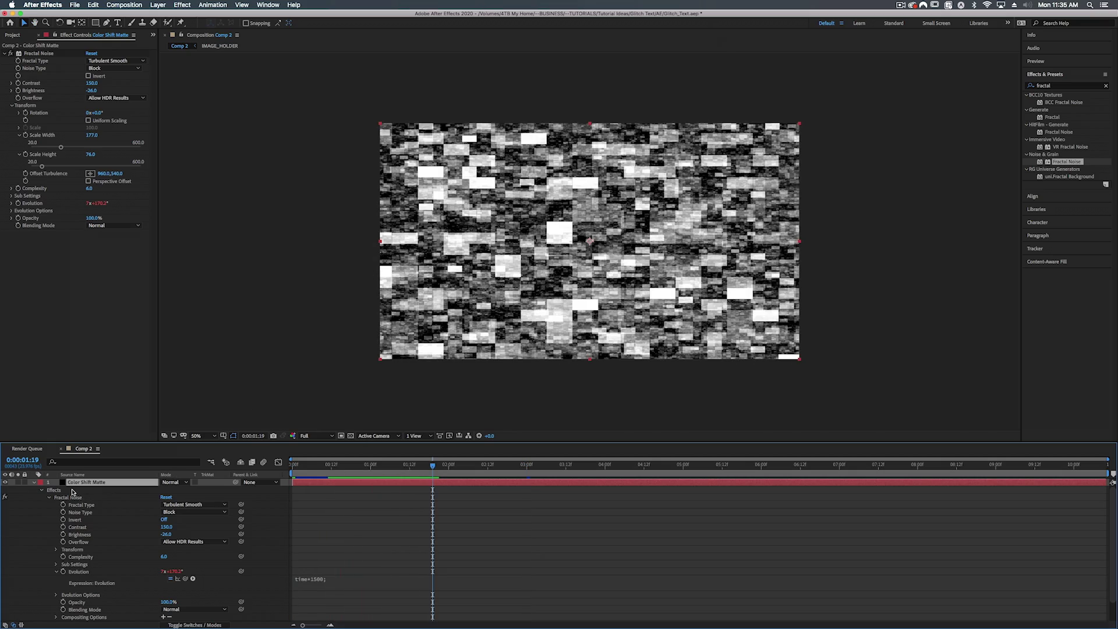
Add Levels to Color Shift Matte with Input Black 18118.8 and Input White 21074.3.
click(33, 482)
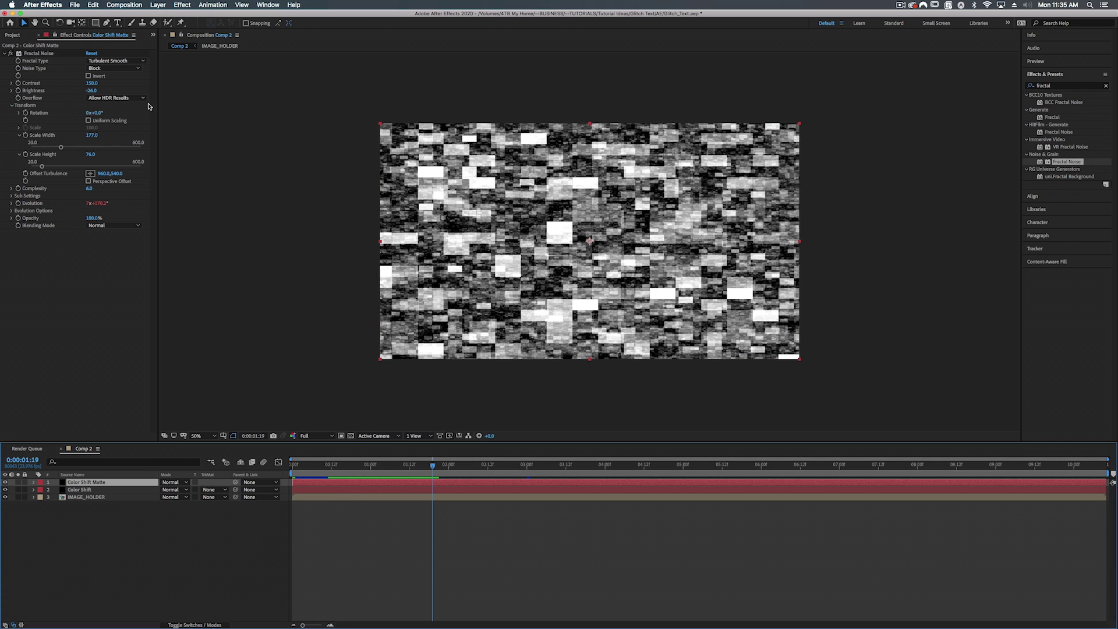
double_click(1048, 86)
text(Leve)
drag(1059, 154, 776, 483)
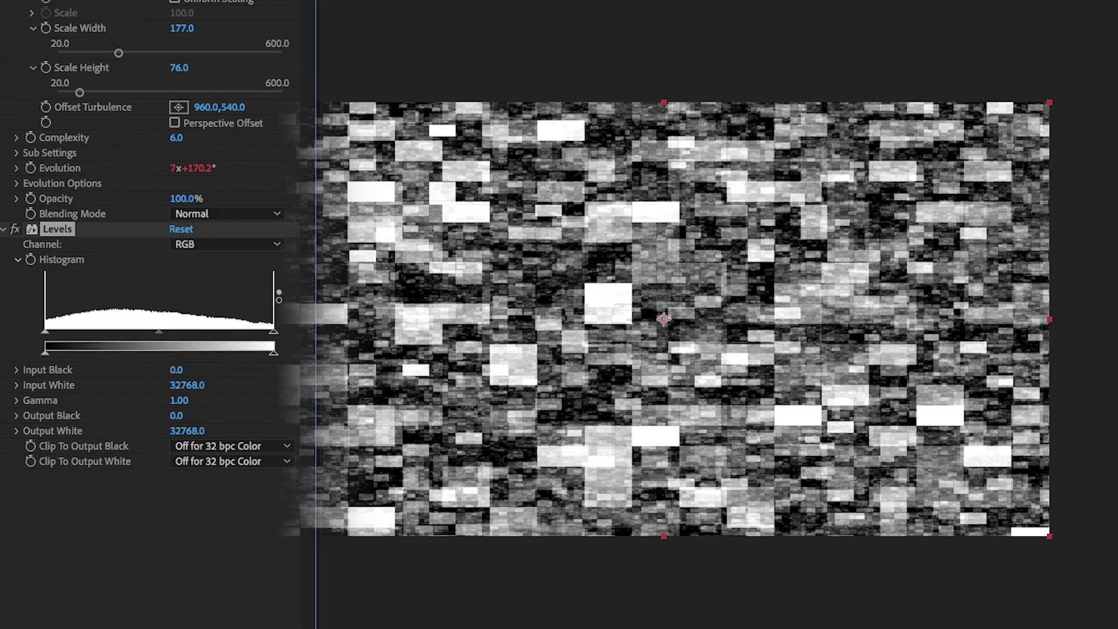
drag(274, 331, 191, 332)
drag(45, 331, 202, 334)
drag(128, 331, 173, 331)
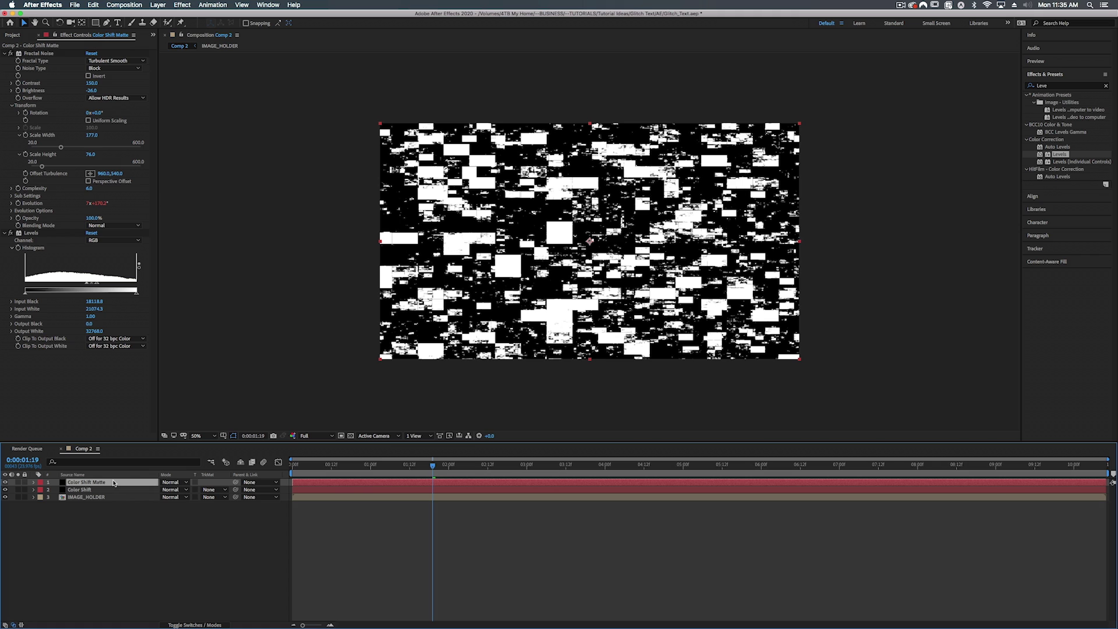
Add a new adjustment layer on top named 'Posterize Time'.
right_click(108, 553)
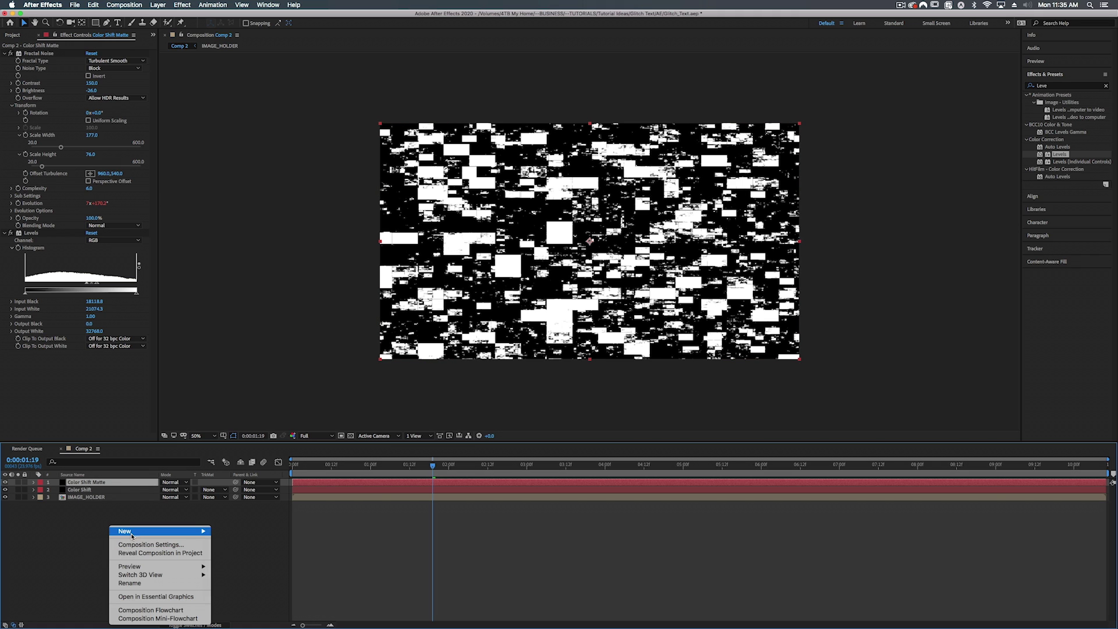
mouse_move(131, 532)
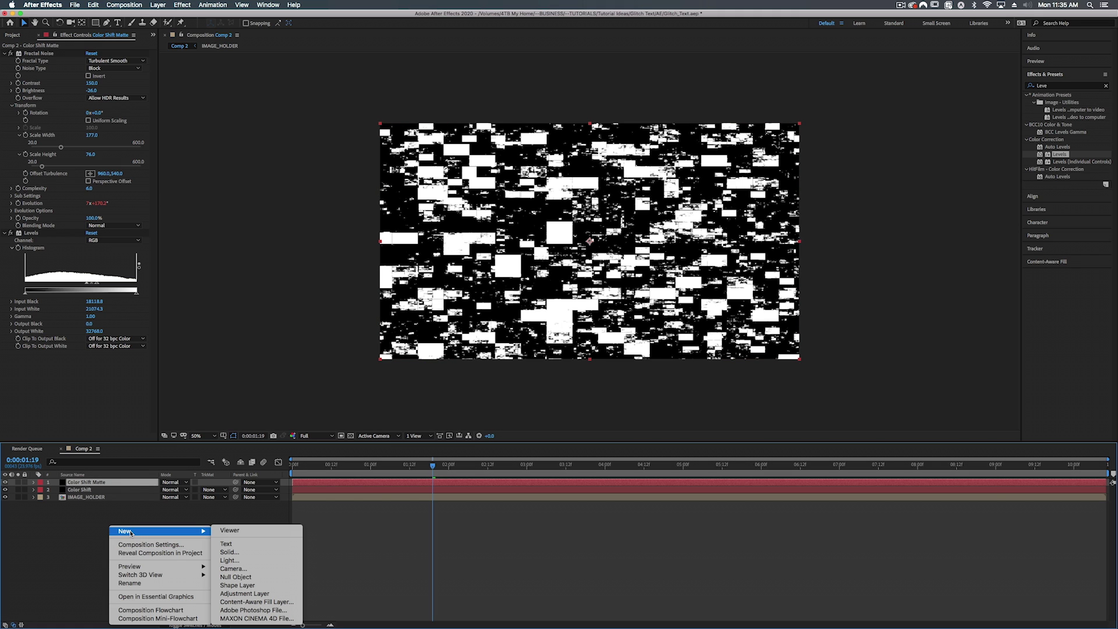
click(245, 594)
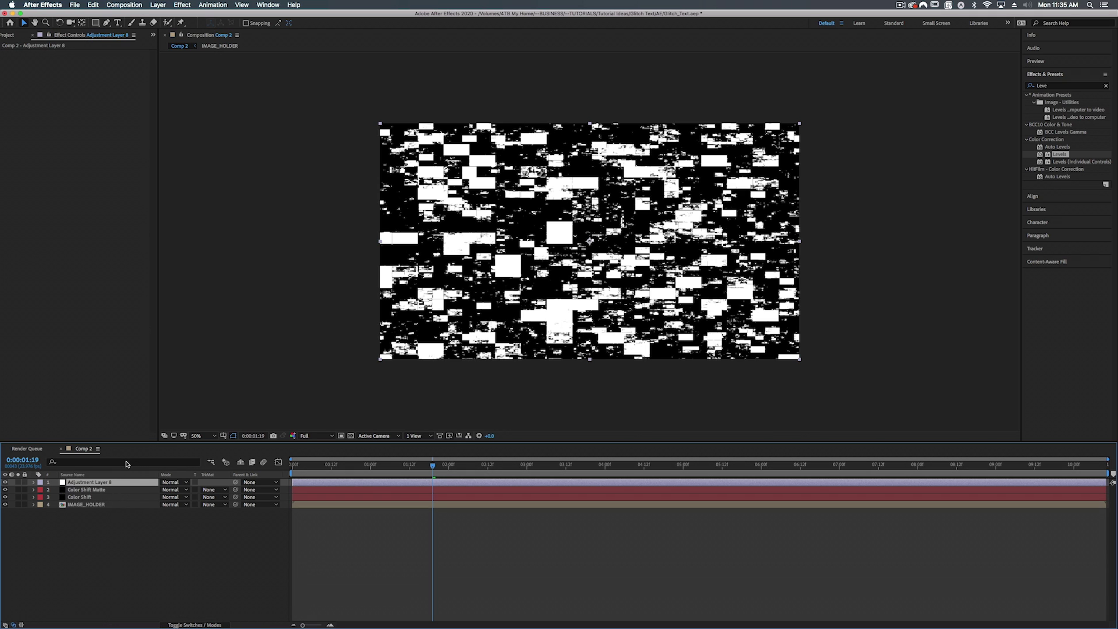
key(Return)
text(Poste)
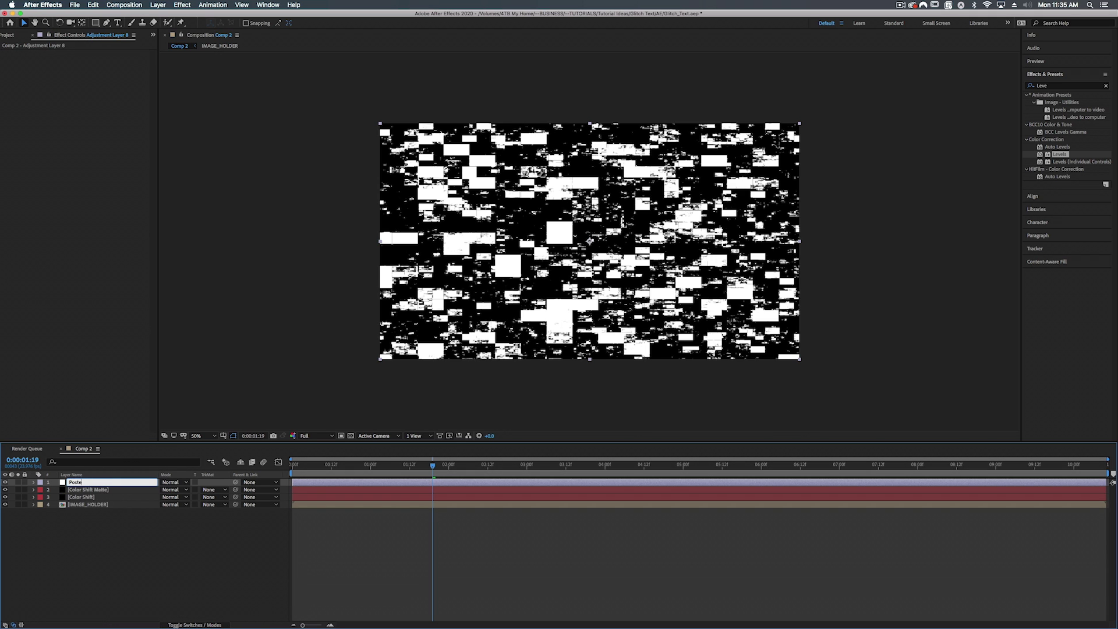
text(rize Time)
key(Return)
Apply the Posterize Time effect to that layer with Frame Rate 8.
click(1057, 86)
text(pos)
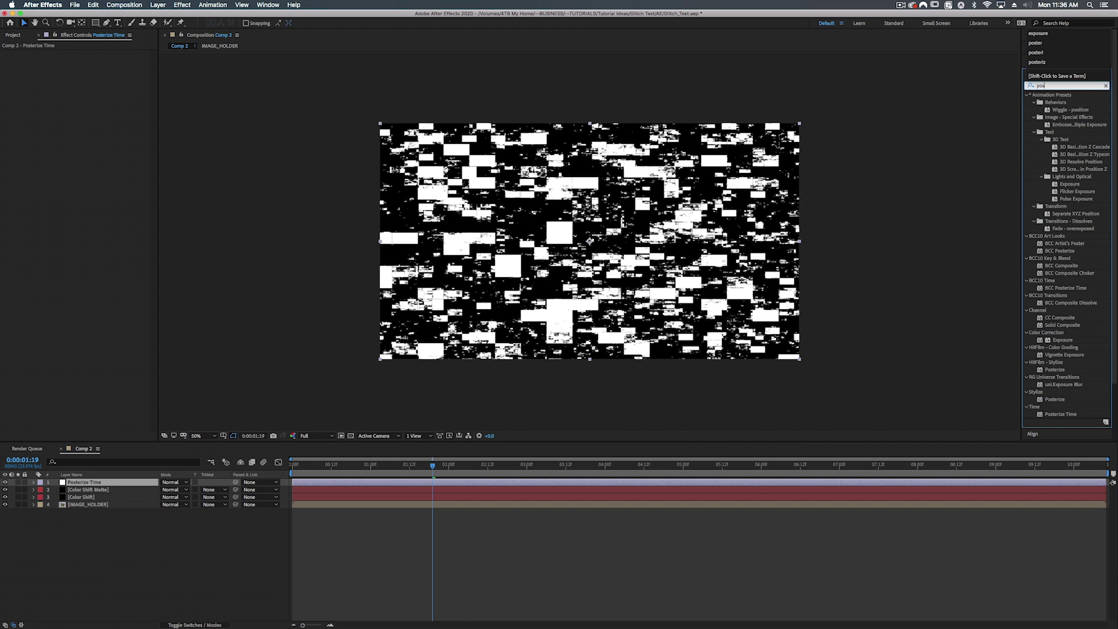
text(teri)
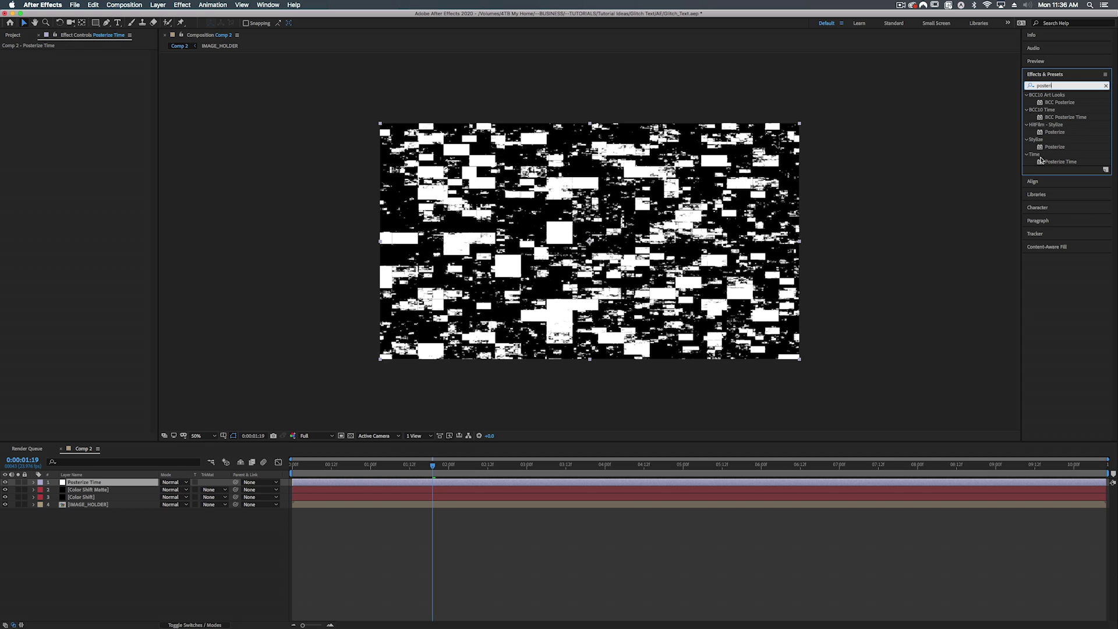
drag(1053, 164, 83, 482)
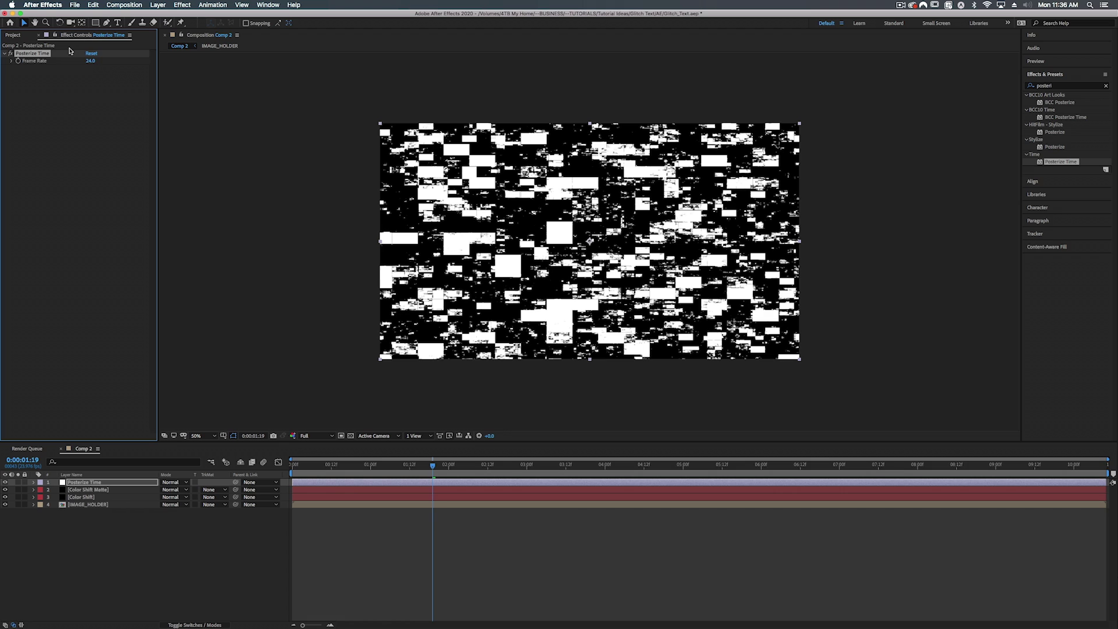
click(91, 61)
text(8)
key(Return)
Preview the stepped noise, then select Color Shift Matte alongside Posterize Time.
key(space)
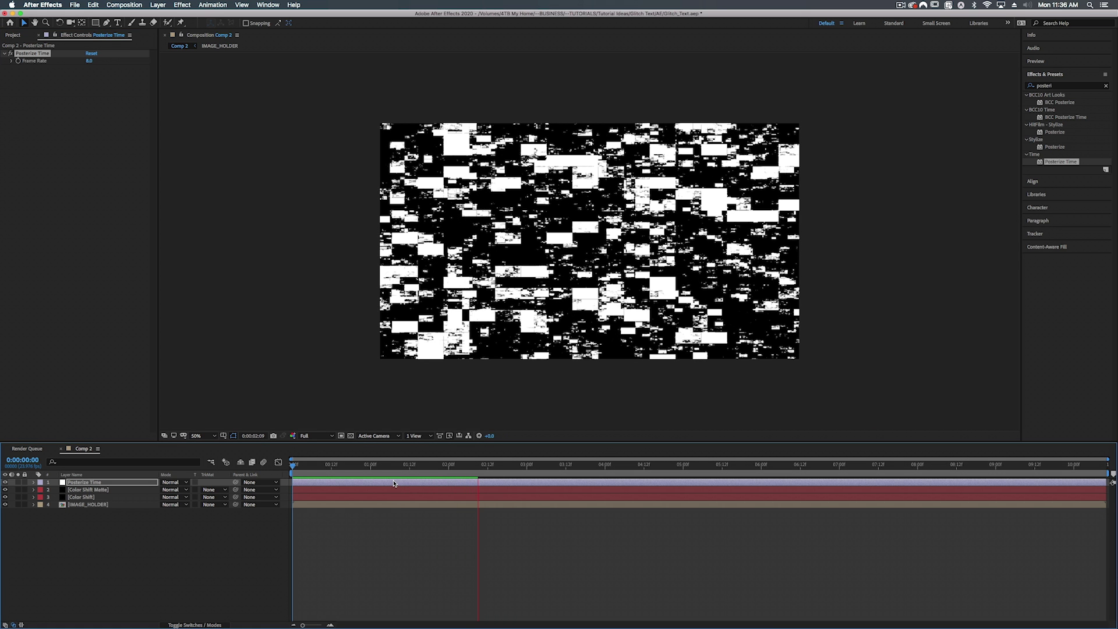
key(space)
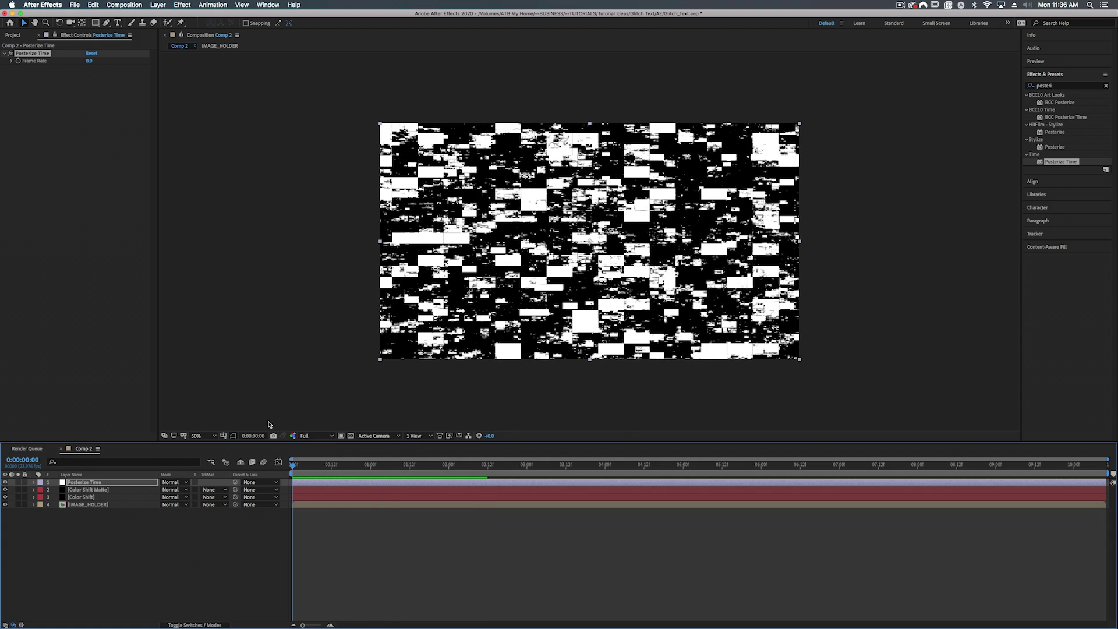
key(space)
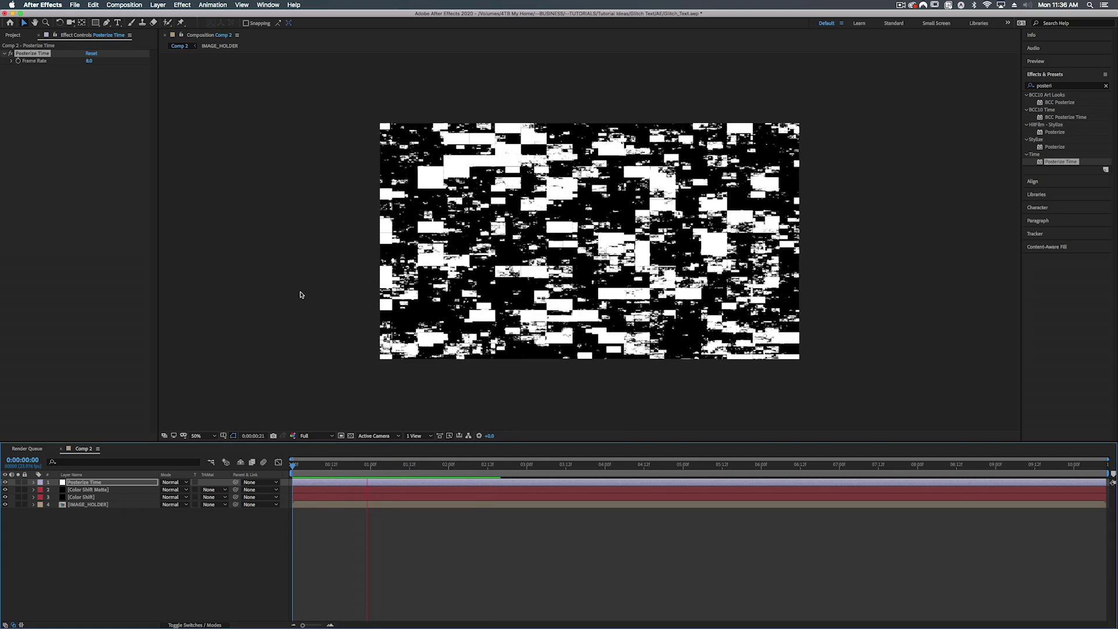
key(space)
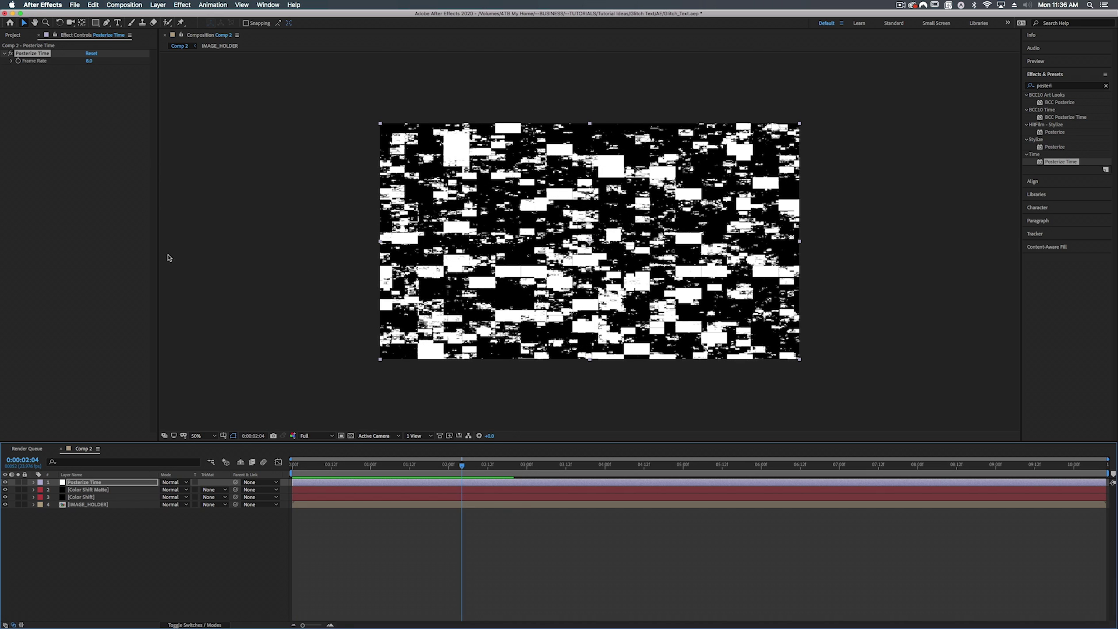
click(97, 490)
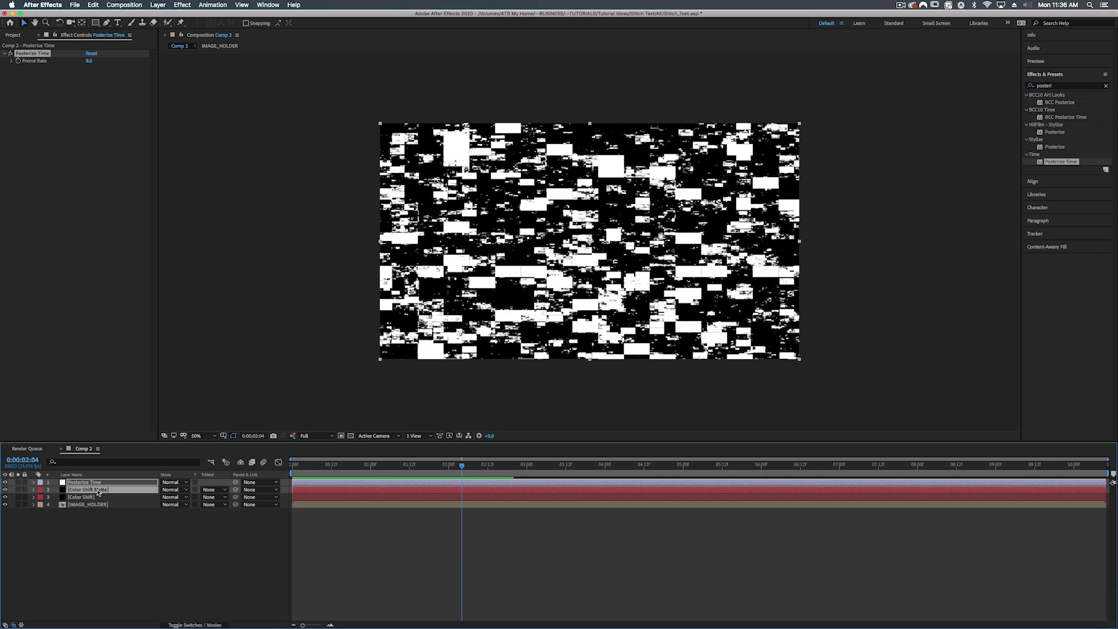
Pre-compose Color Shift Matte and Posterize Time into a composition named 'Color_Shift_Matte'.
key(super+shift+c)
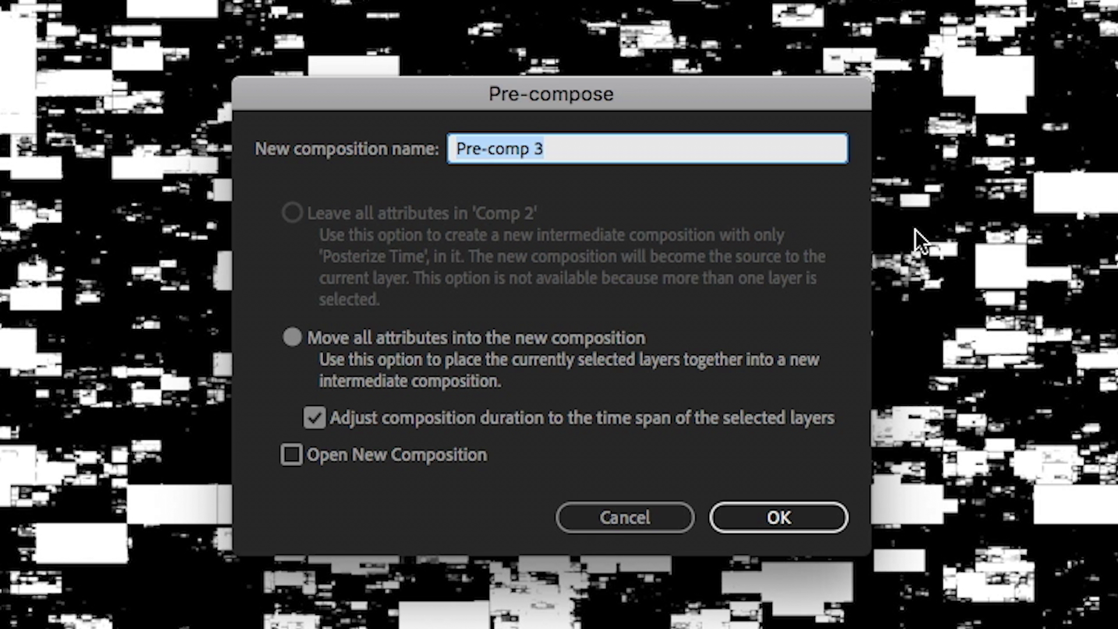
text(Clo)
key(BackSpace)
key(BackSpace)
text(olorShift Matte)
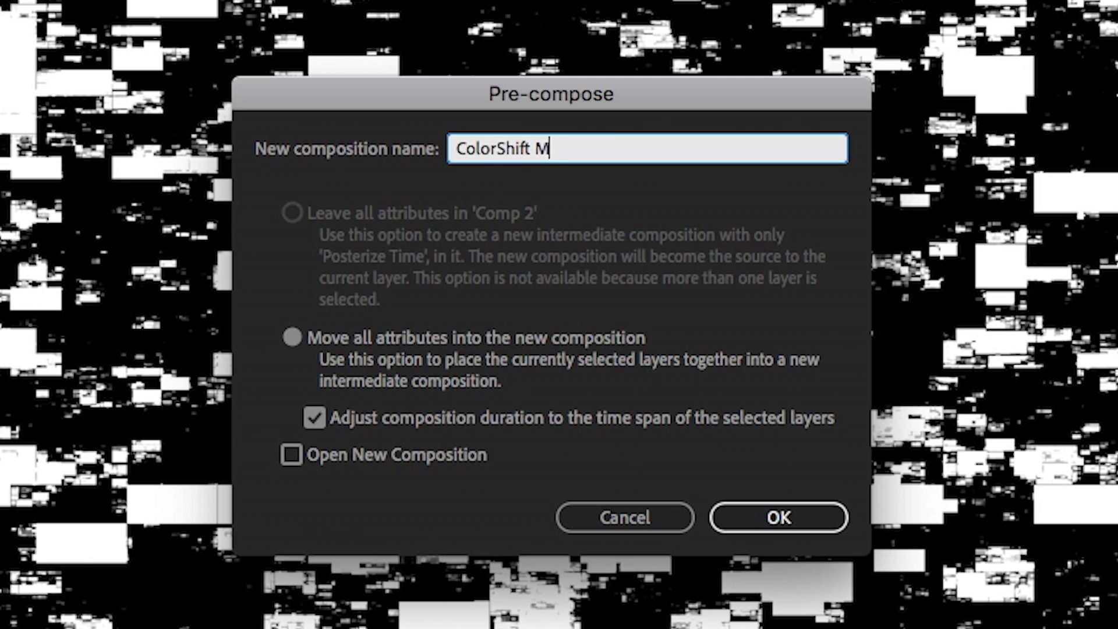
key(Left)
key(Left)
key(Left)
key(Left)
key(Left)
key(BackSpace)
text(_)
key(Left)
key(Left)
key(Left)
key(Left)
key(Left)
key(Left)
key(Delete)
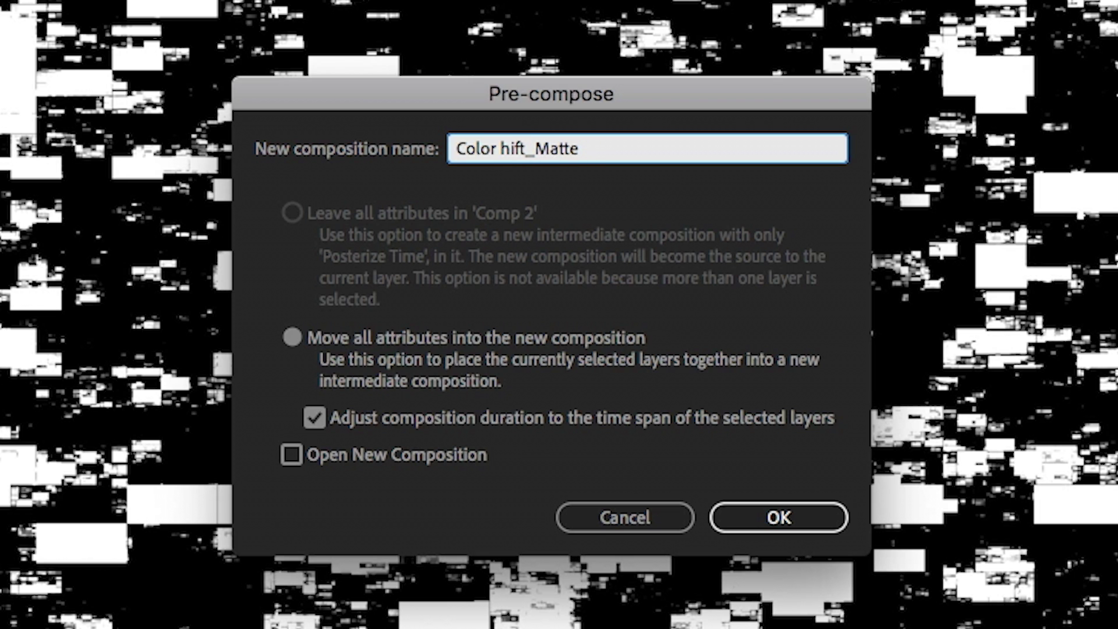
key(BackSpace)
text(_S)
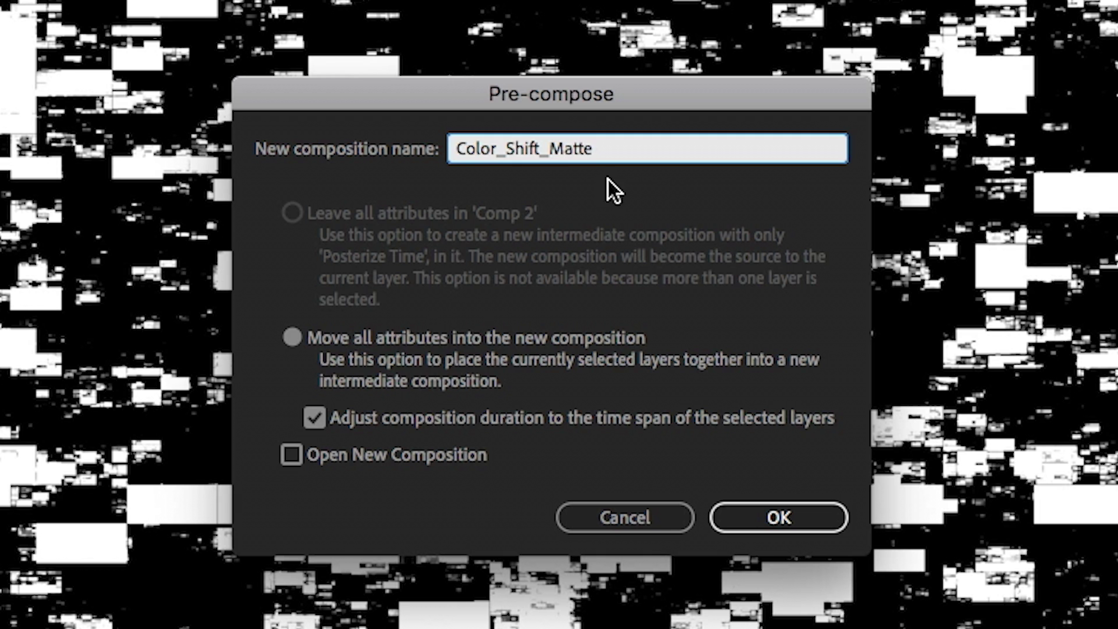
click(771, 512)
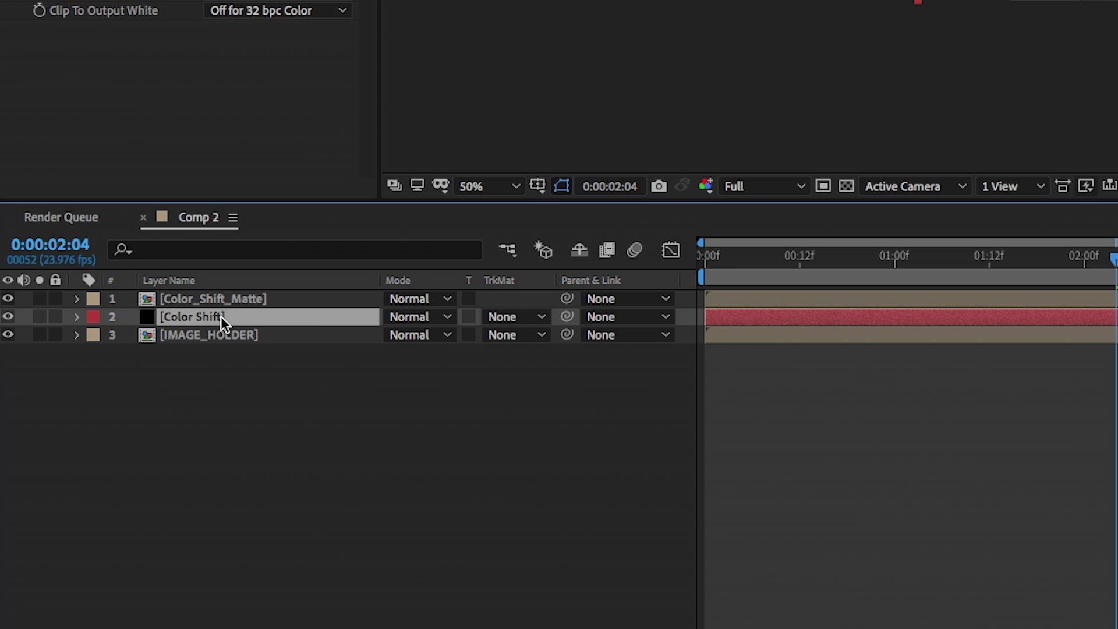
Give Color Shift a Luma Matte from Color_Shift_Matte and preview the matted glitch.
click(498, 318)
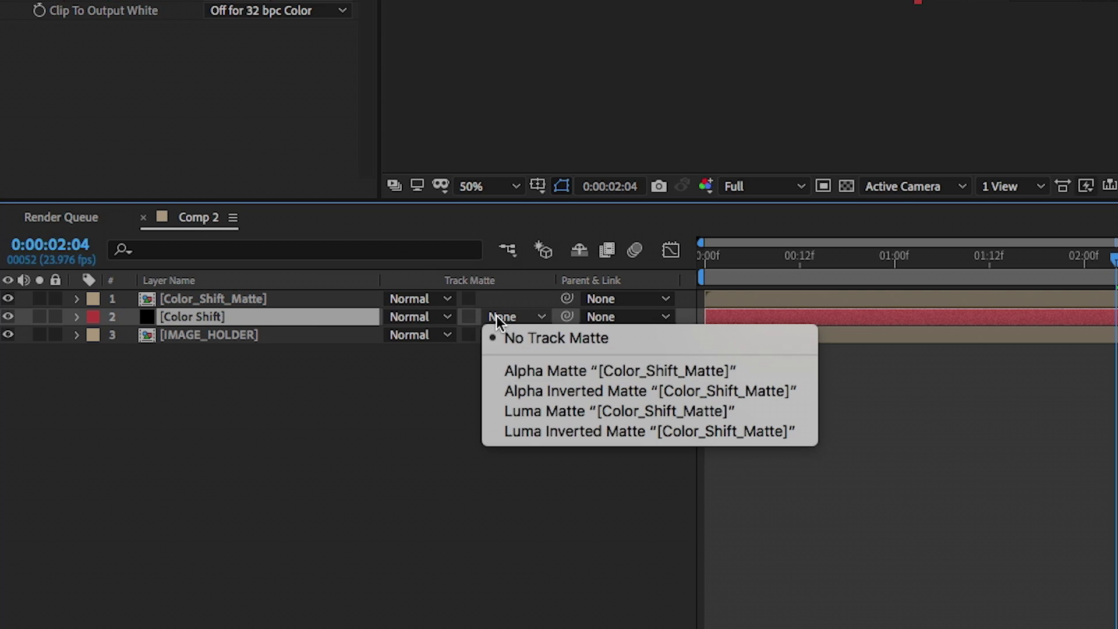
click(525, 411)
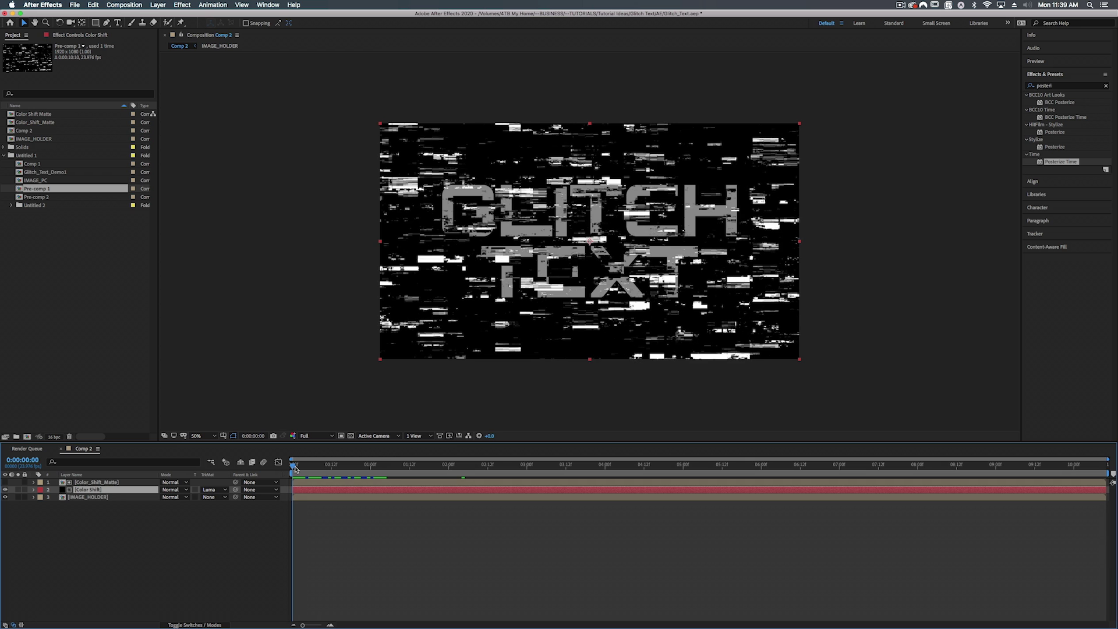
key(space)
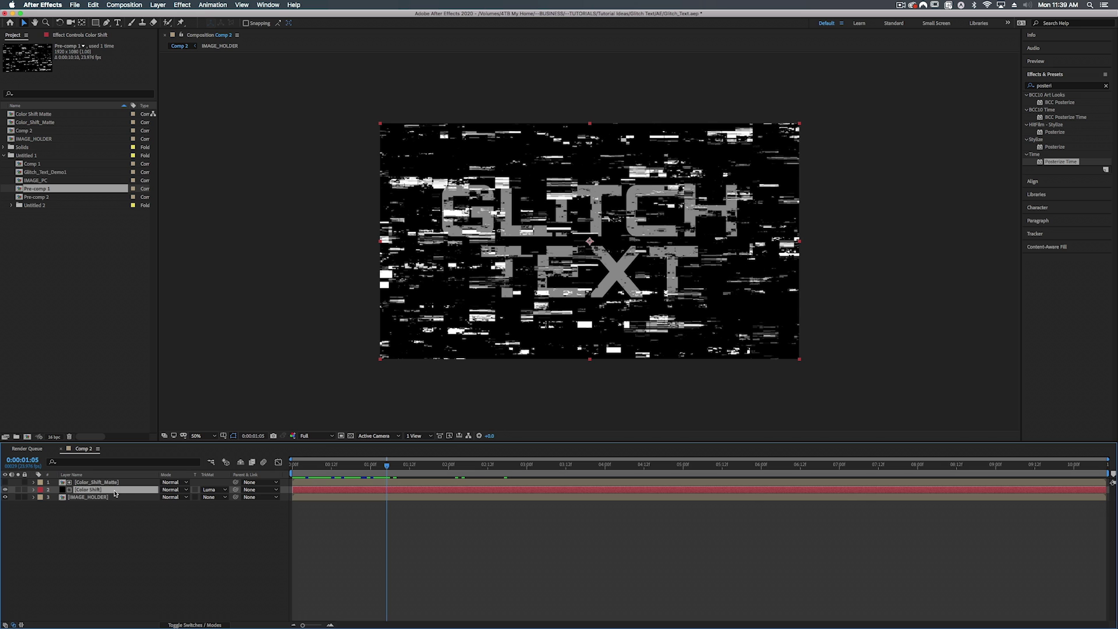
click(295, 465)
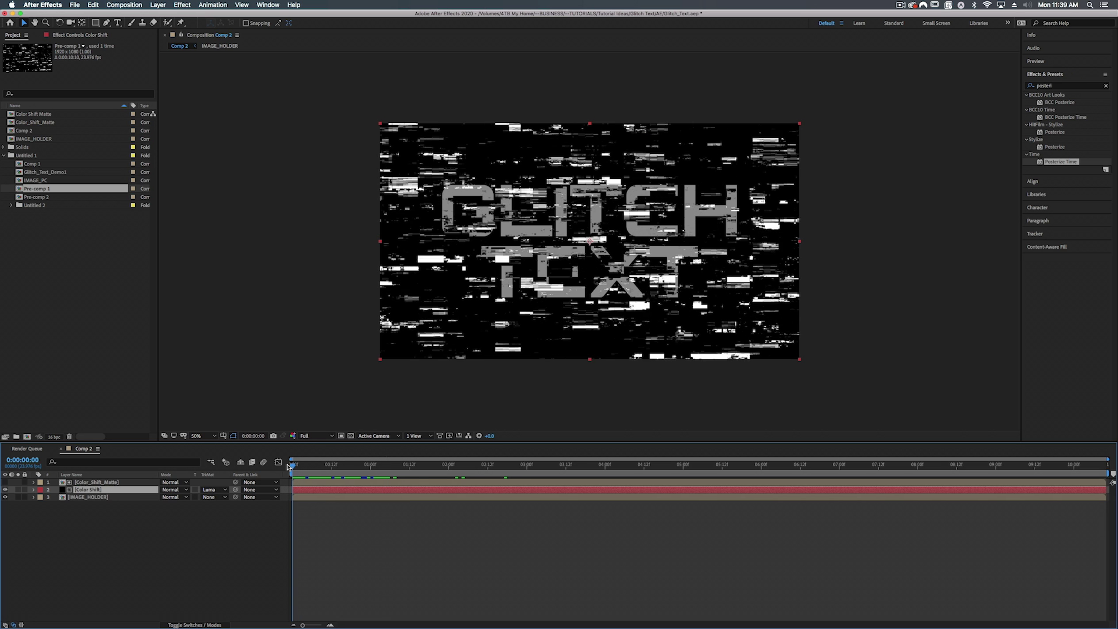
drag(354, 466, 257, 463)
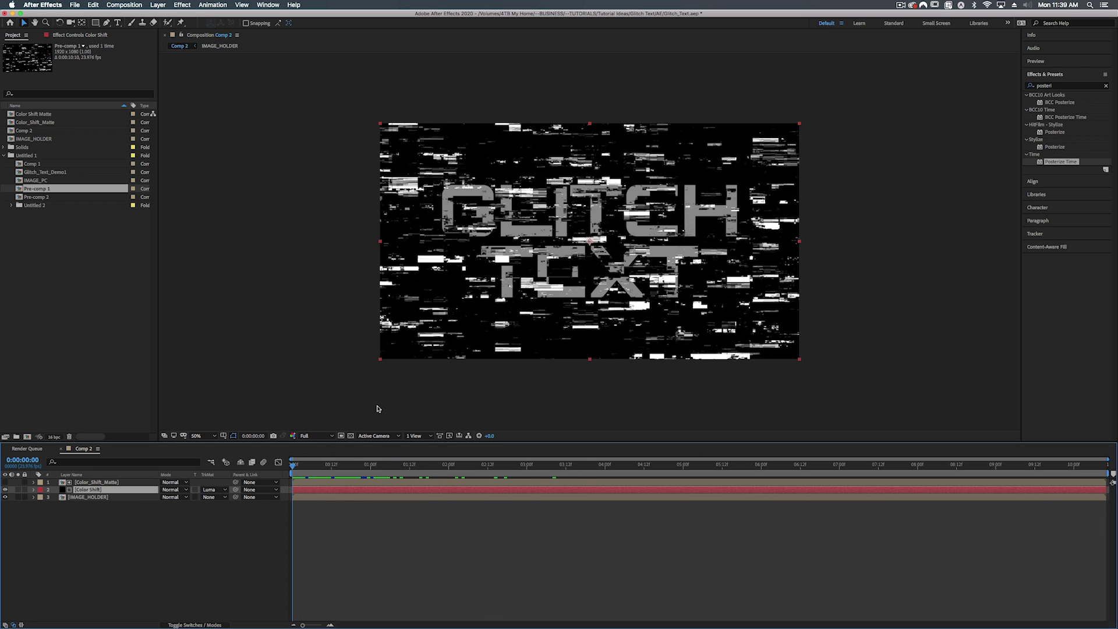
Show the transparency grid, toggle the track matte off and back on, and select both layers.
click(350, 437)
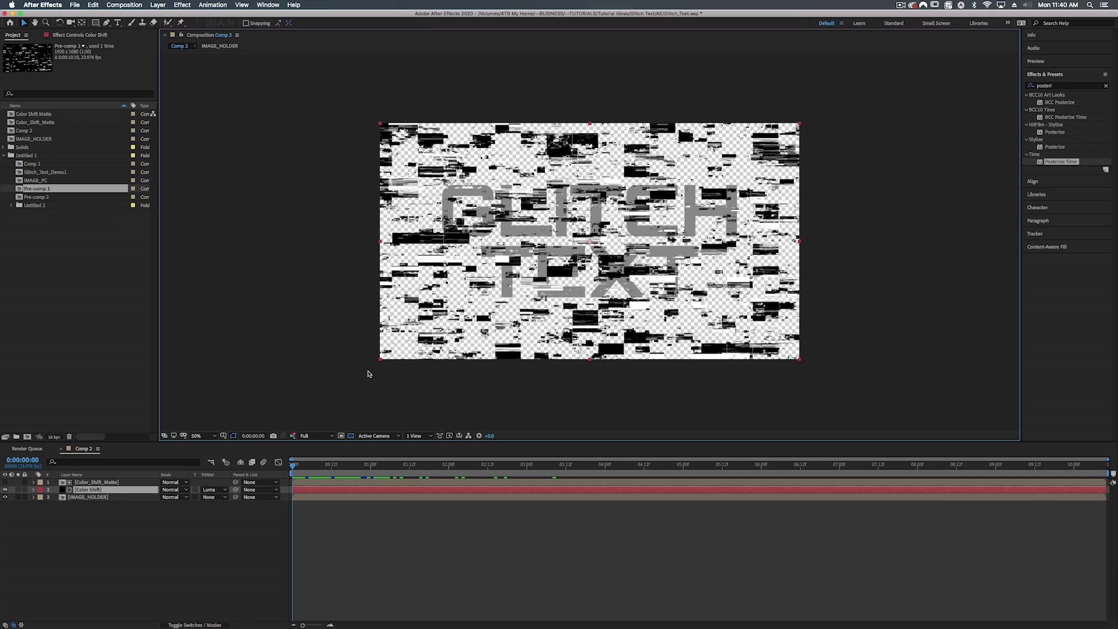
click(215, 490)
click(228, 499)
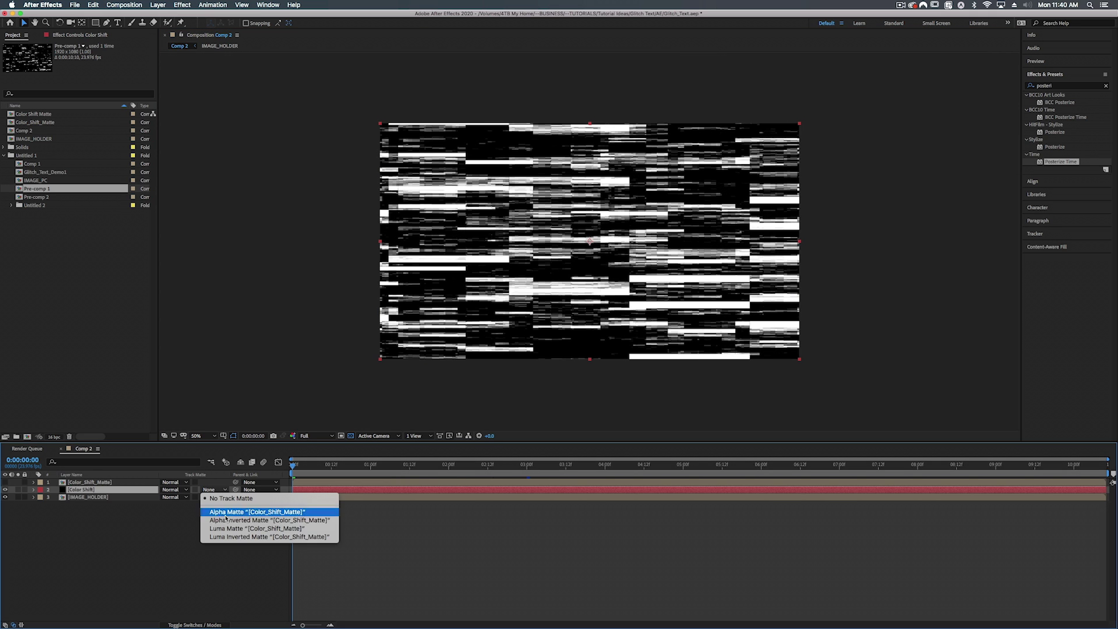
click(227, 528)
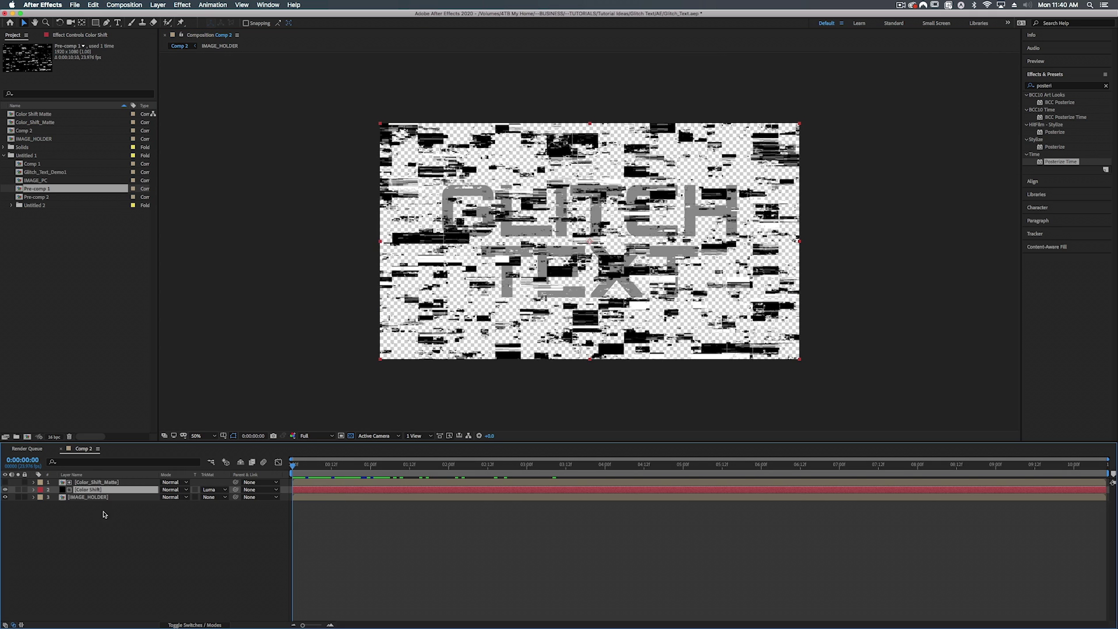
shift+click(93, 483)
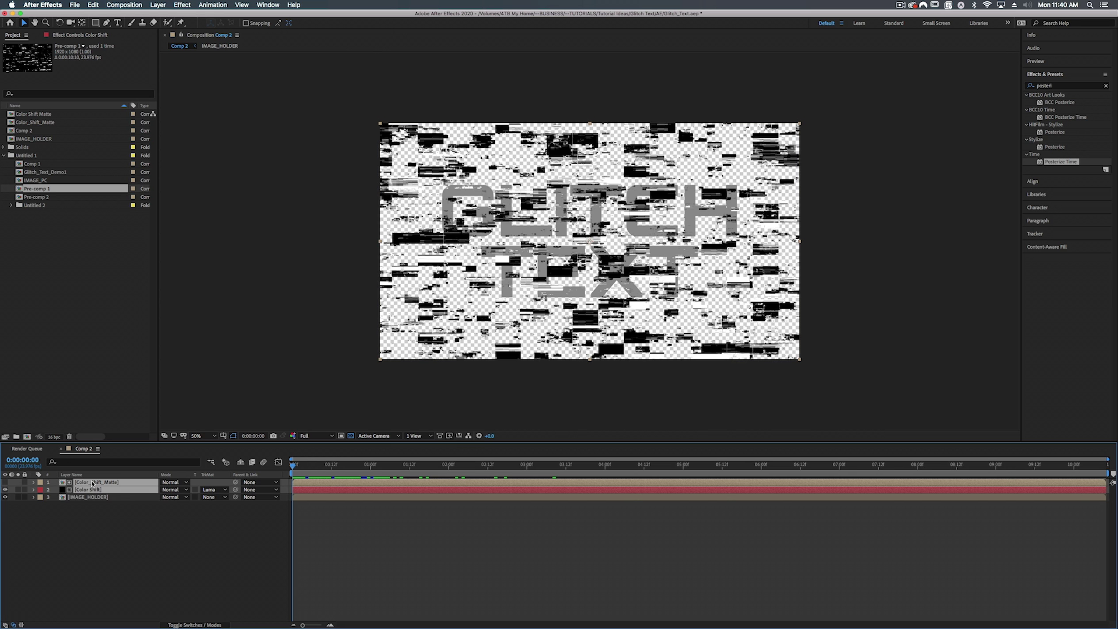
Nest Color_Shift_Matte and Color Shift into a new composition named 'Color_Shift'.
key(super+shift+c)
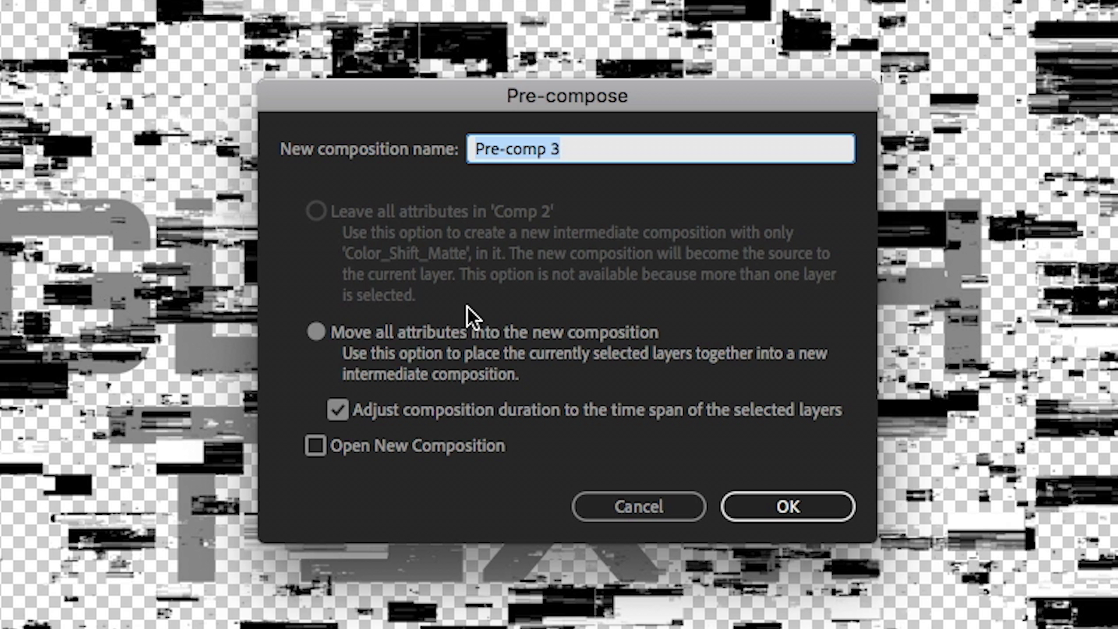
text(Color)
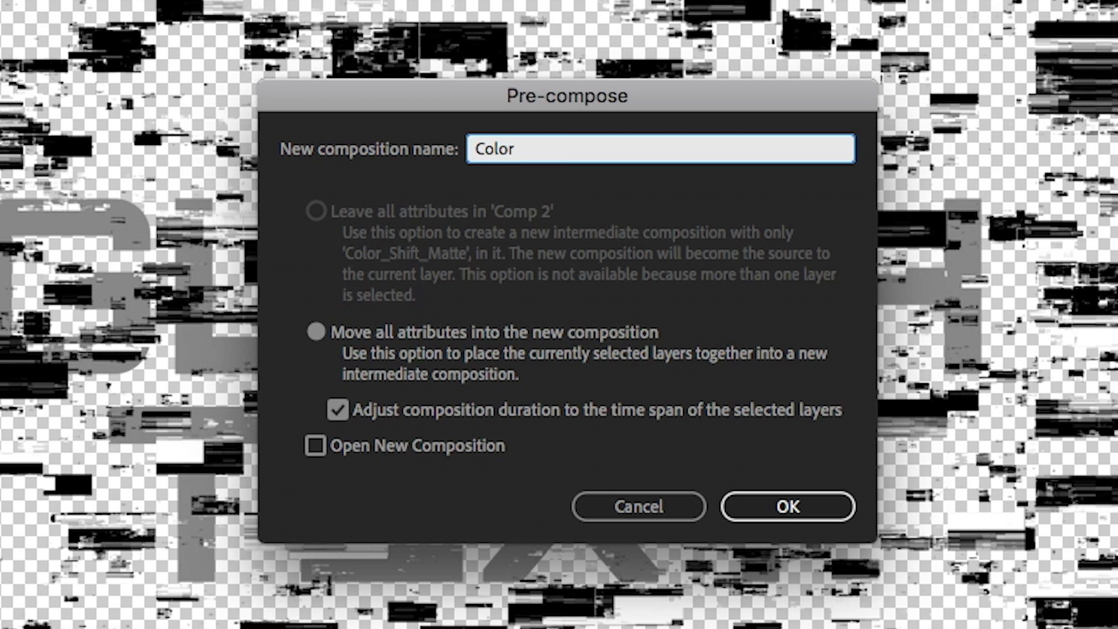
text(_Shift)
key(Return)
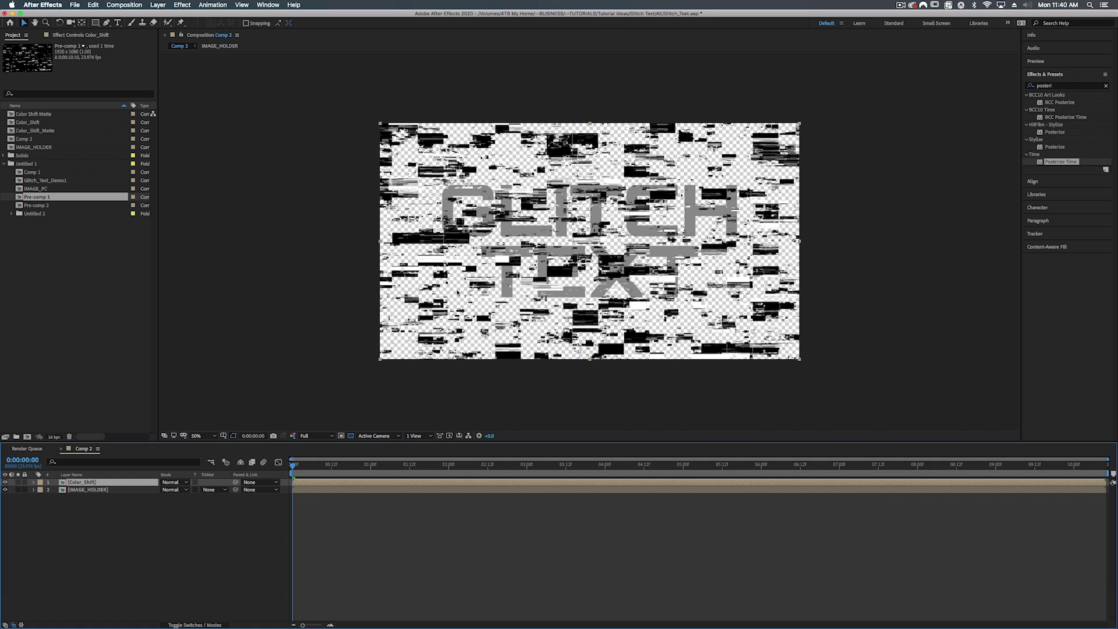
Turn on Preserve Underlying Transparency for the Color_Shift layer, then begin an effect search.
click(195, 483)
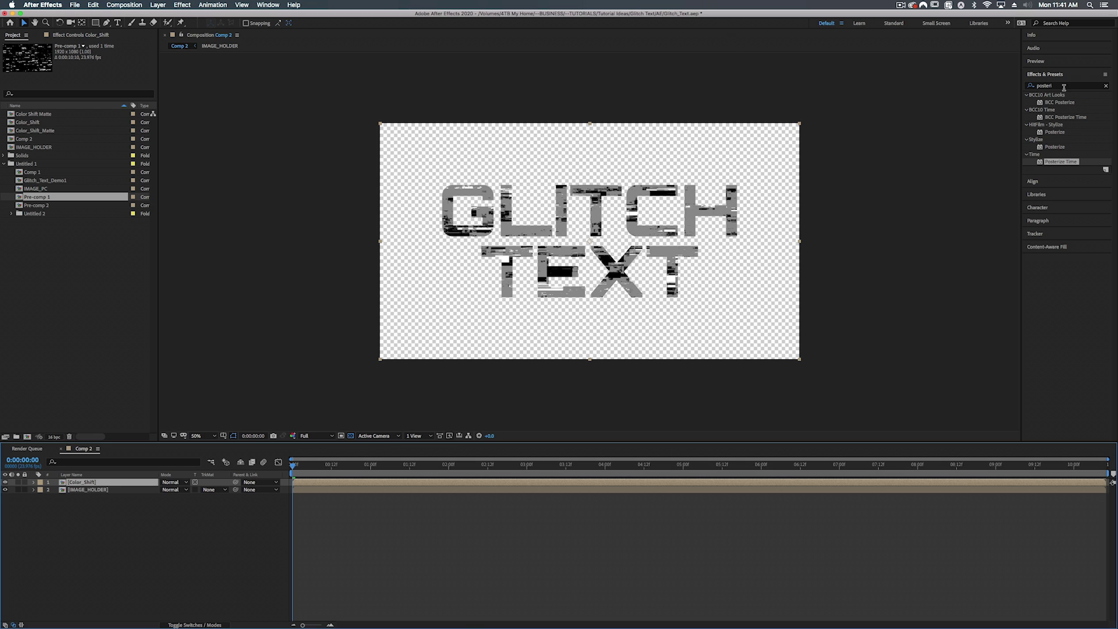
click(1063, 88)
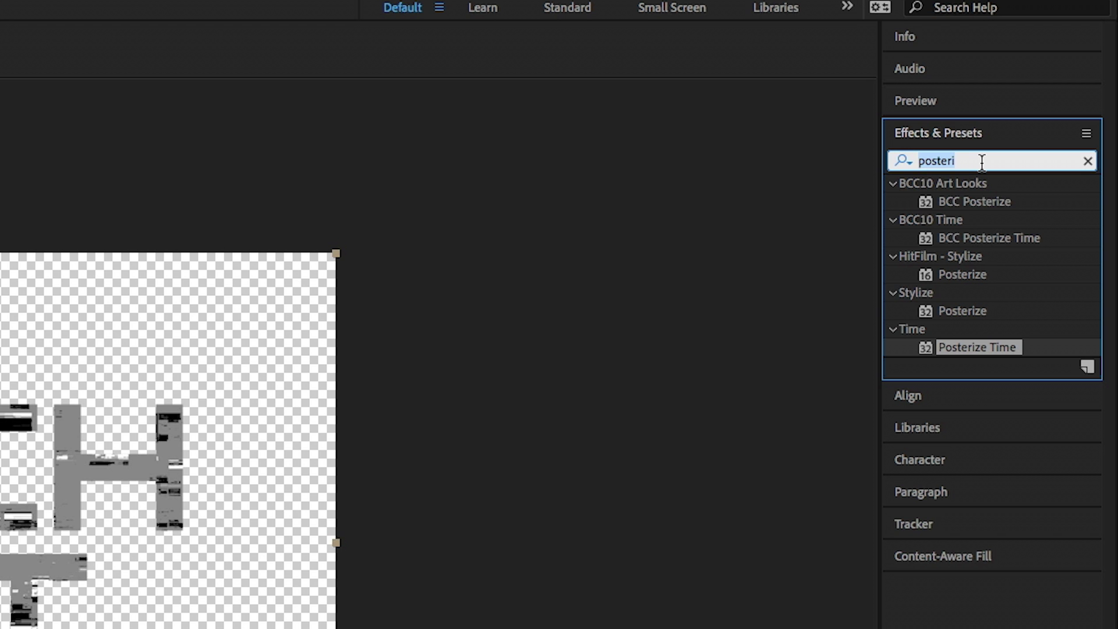
text(tei)
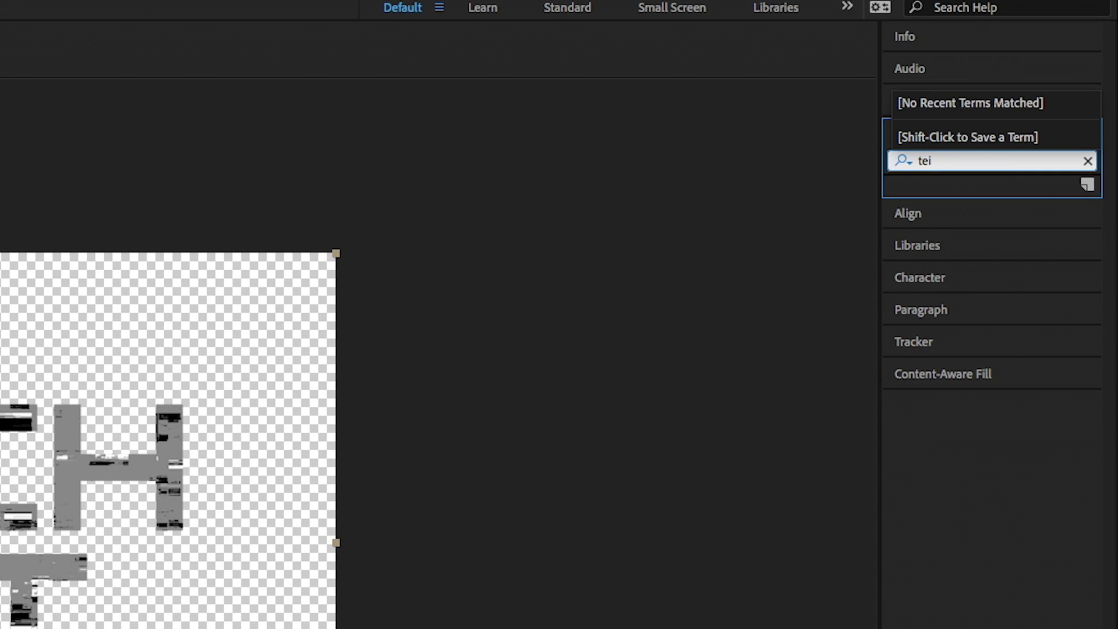
Find the Tritone effect in Effects & Presets and apply it to the Color_Shift layer.
key(BackSpace)
key(BackSpace)
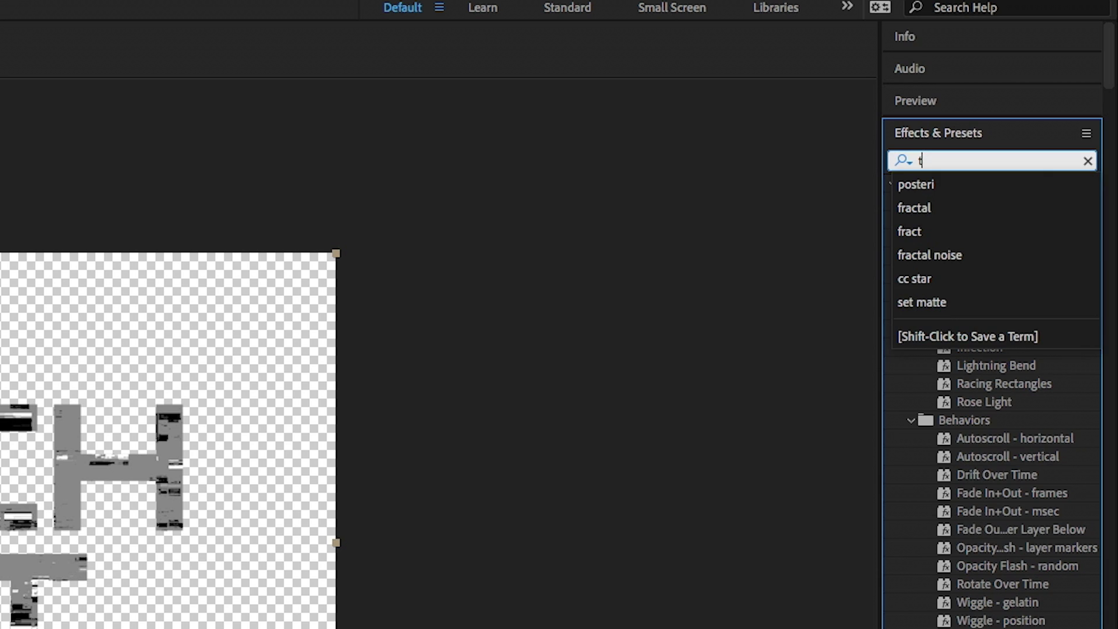
text(ri)
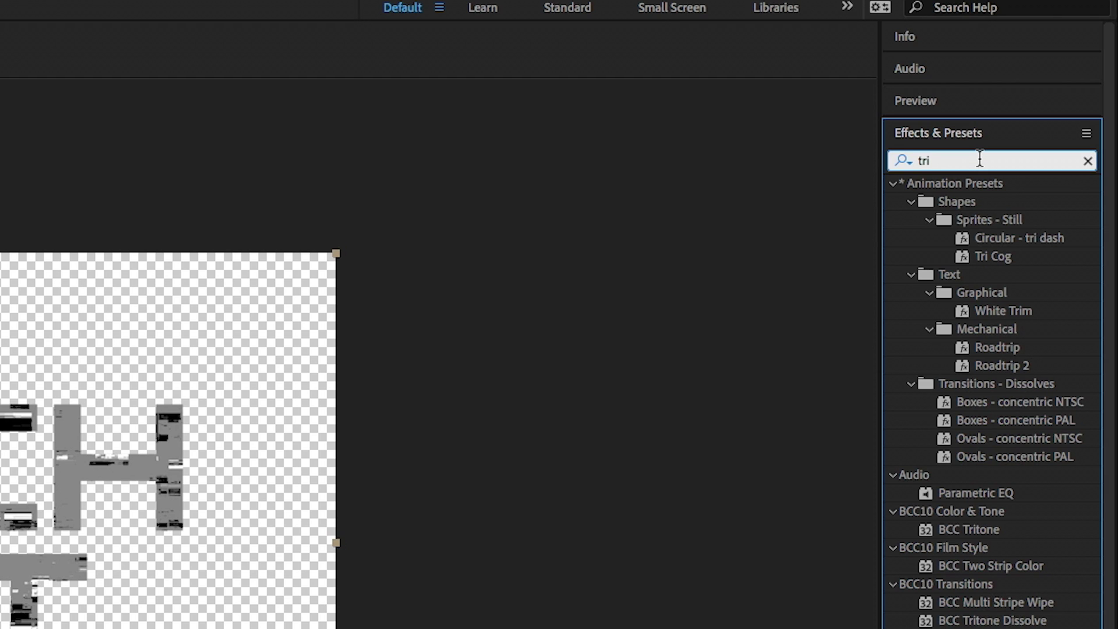
text(t)
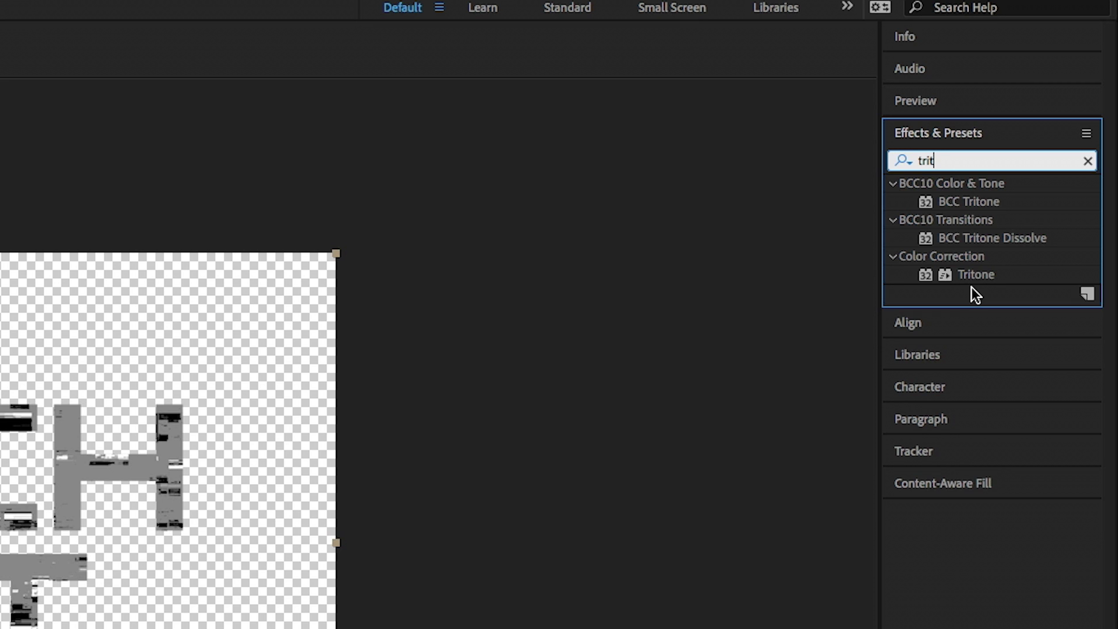
drag(968, 276, 90, 482)
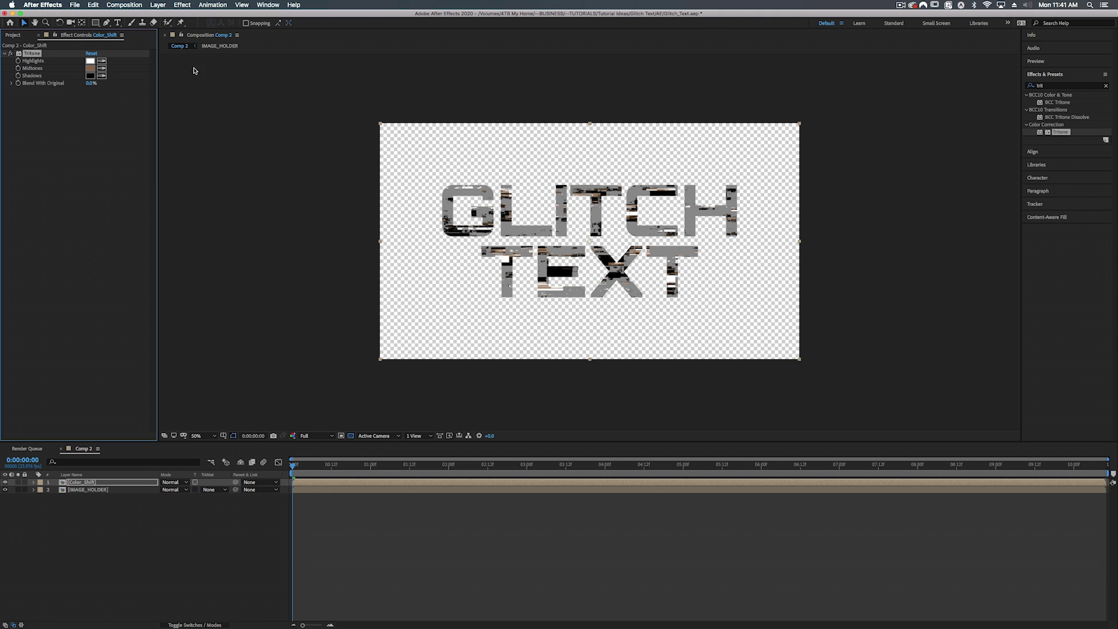
Set the Tritone highlights colour to red and midtones to green.
click(90, 61)
click(490, 88)
drag(490, 85, 457, 75)
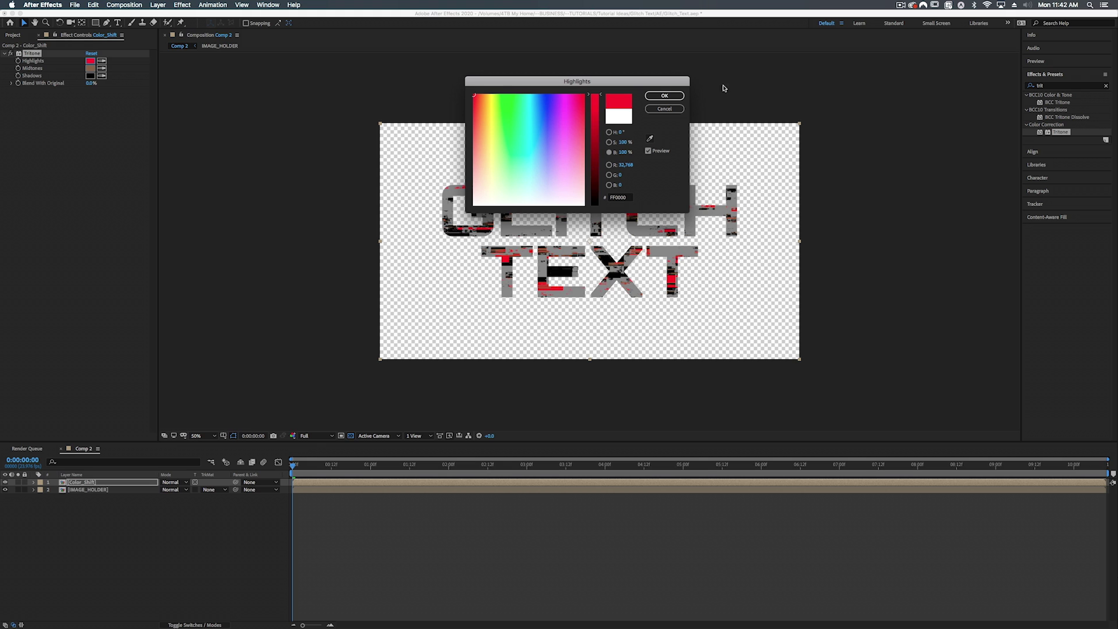
click(664, 96)
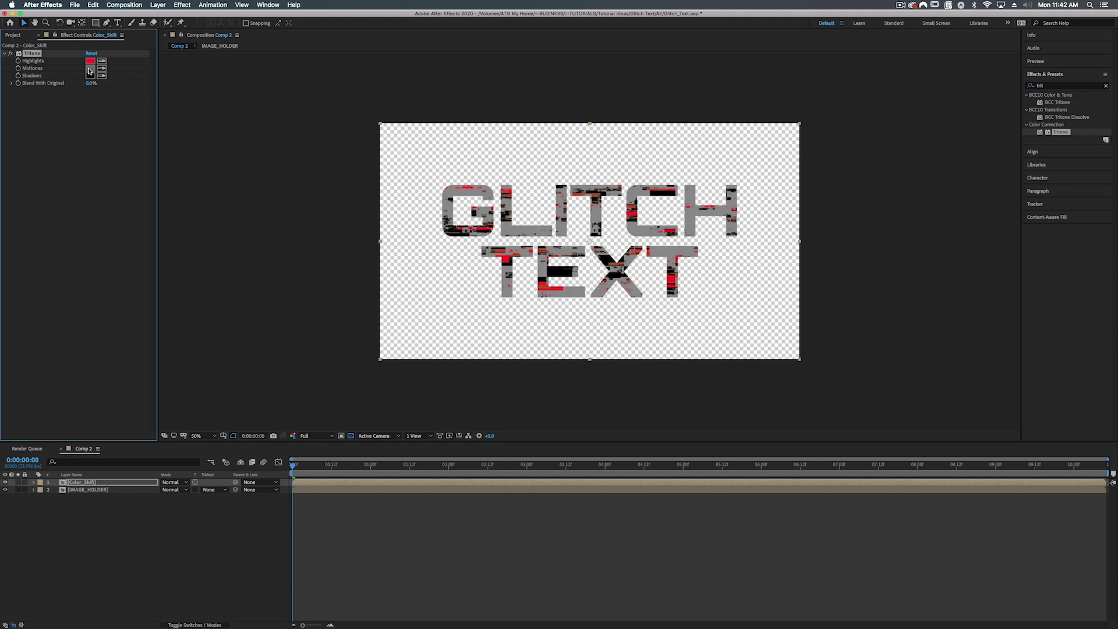
click(90, 68)
click(506, 94)
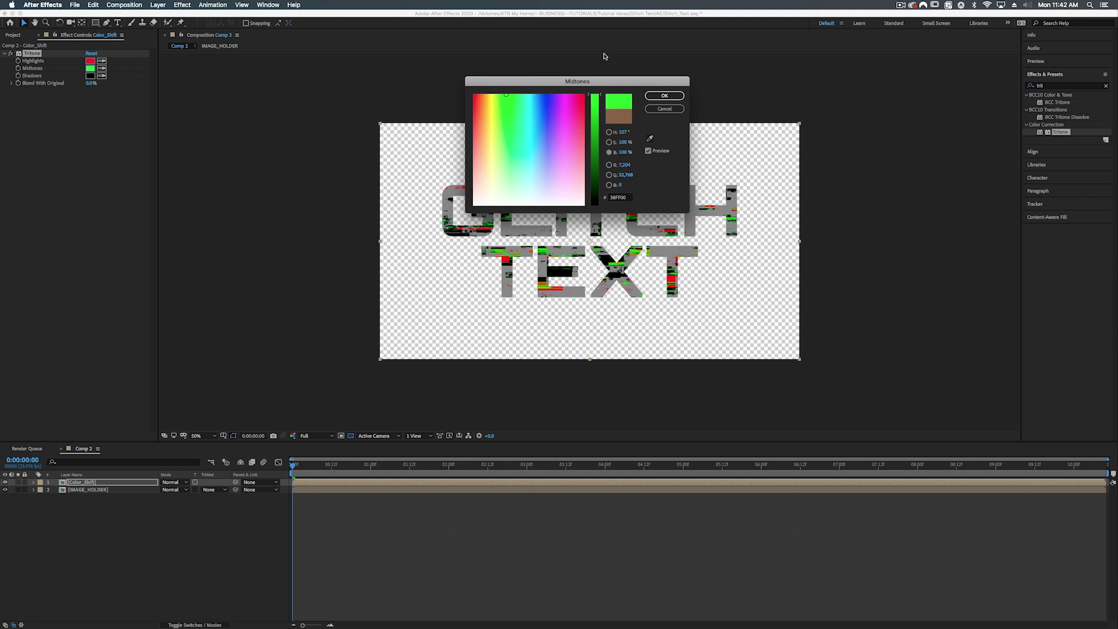
click(665, 96)
Set the Tritone shadows colour to bright blue and collapse the effect.
click(89, 76)
drag(595, 131, 594, 95)
click(548, 97)
click(665, 95)
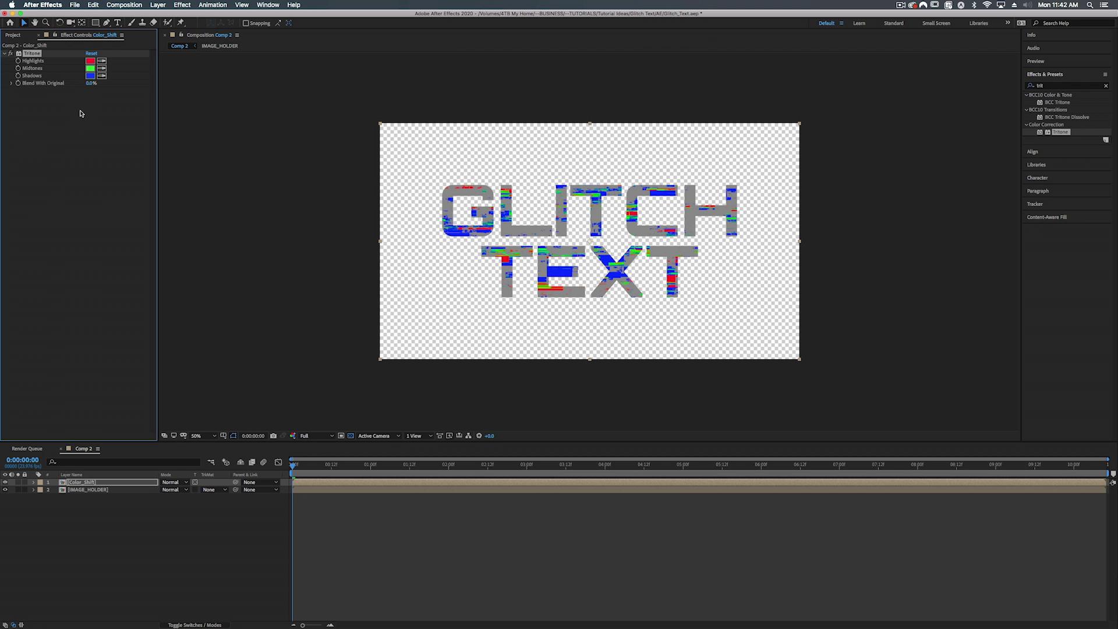
key(super+grave)
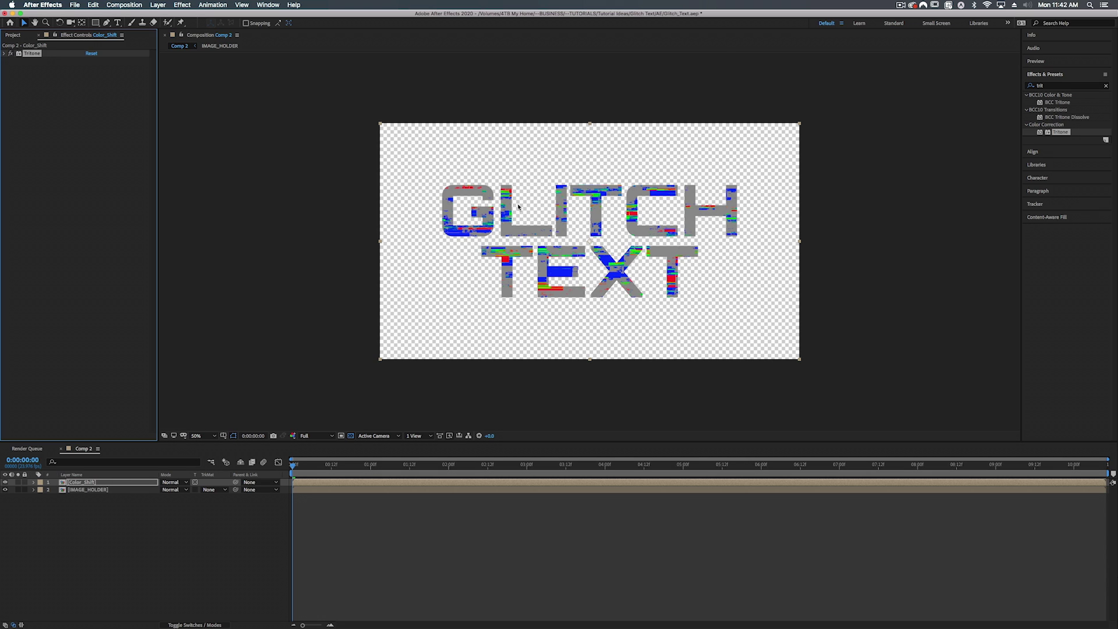
Try Overlay and Multiply blend modes on Color_Shift, then settle on Subtract.
click(170, 483)
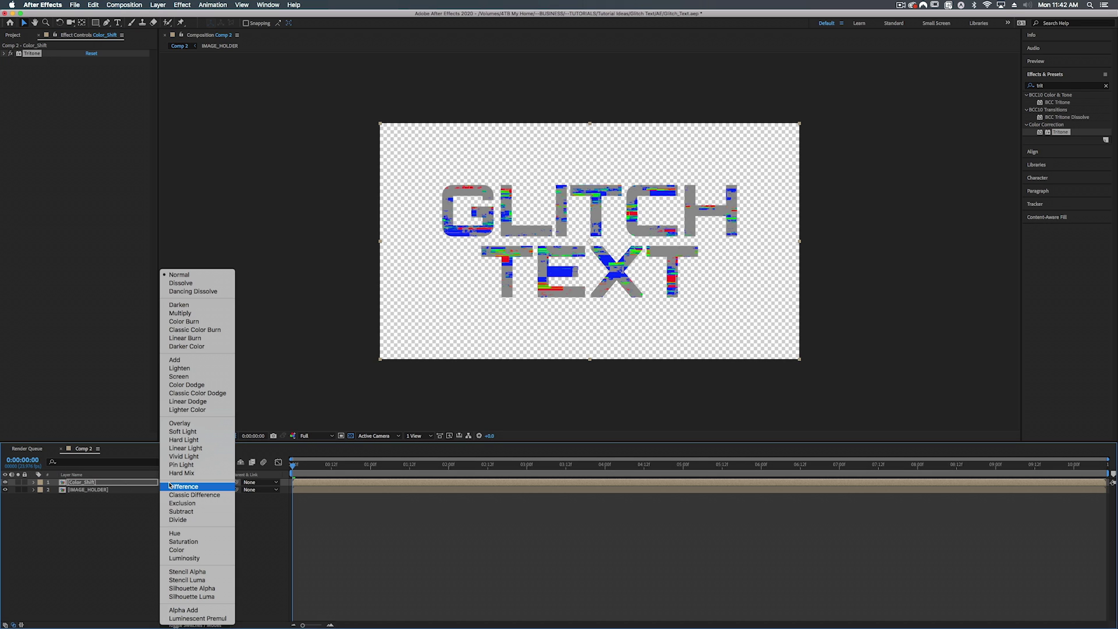
click(179, 423)
click(172, 482)
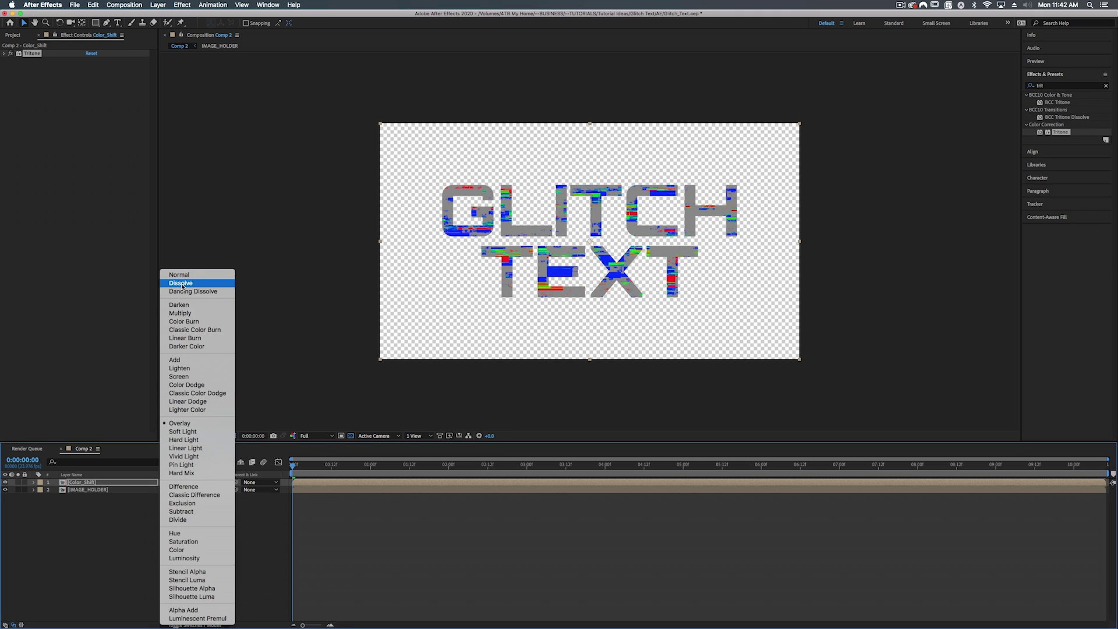
click(181, 313)
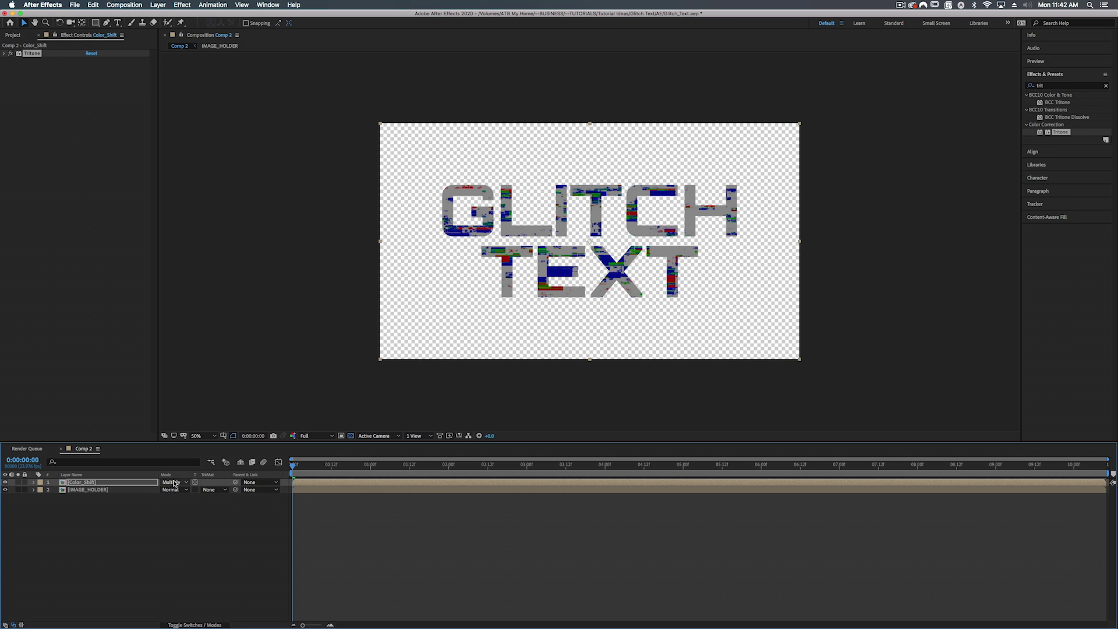
click(174, 483)
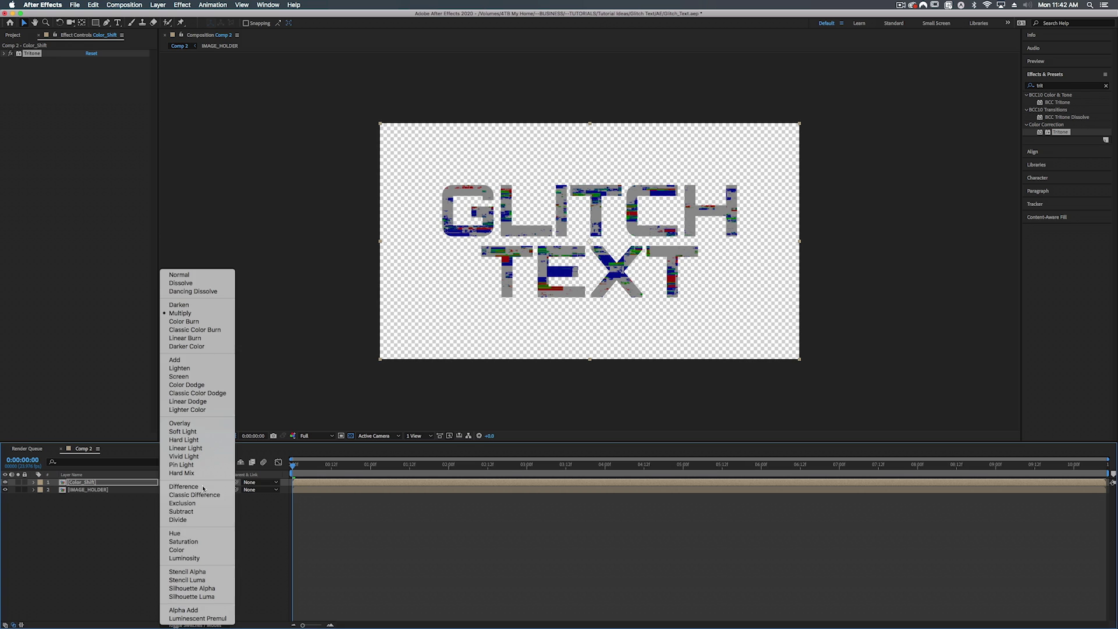
click(181, 512)
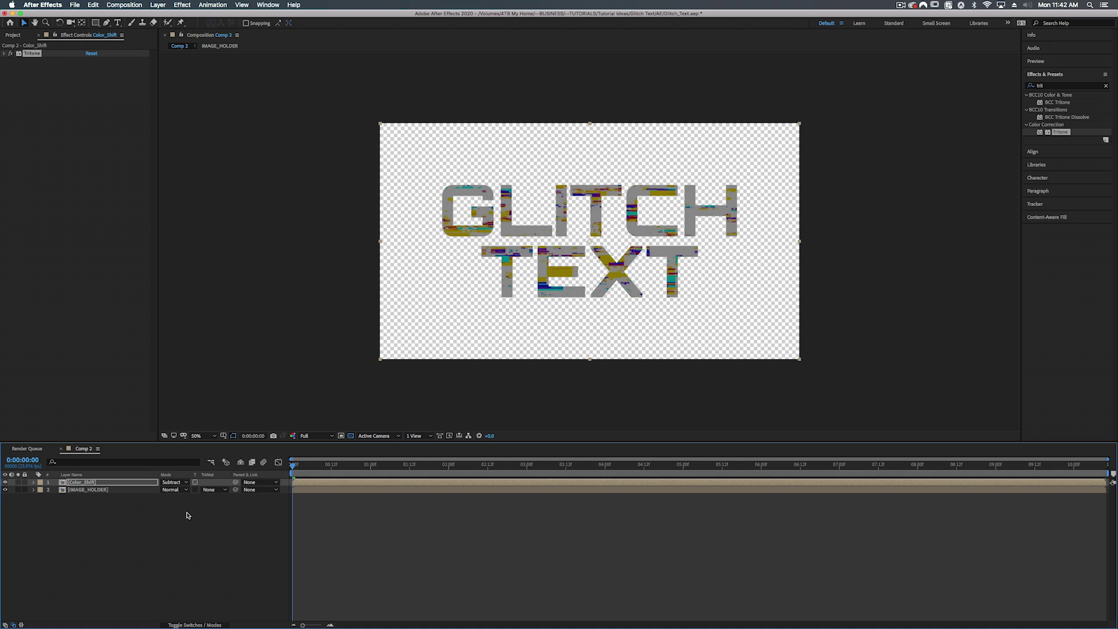
click(4, 53)
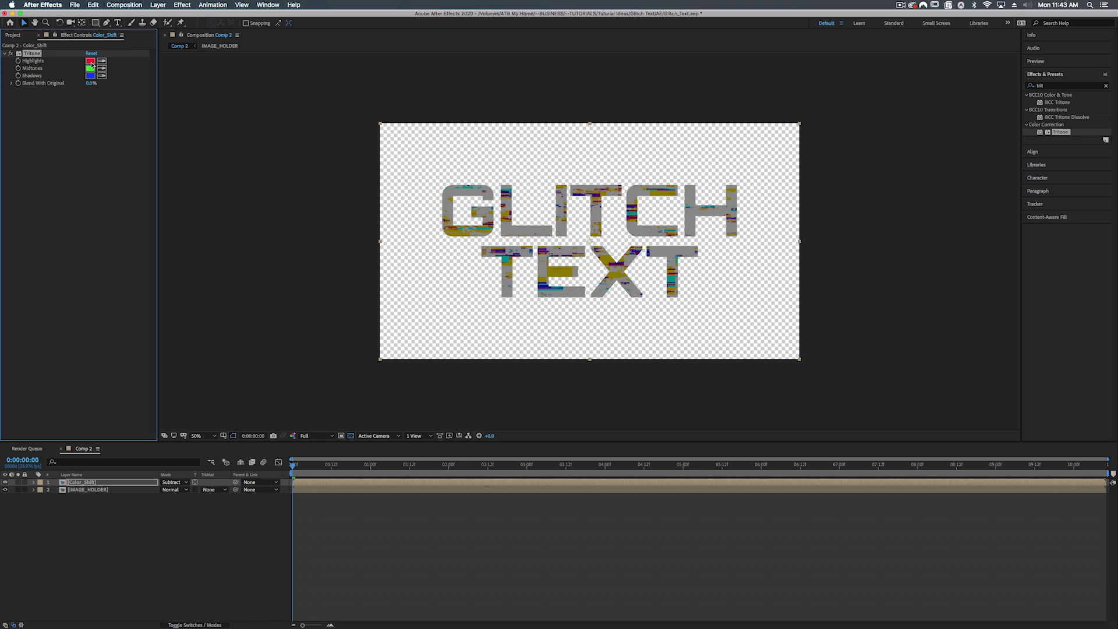
Recolour Tritone with yellow highlights, cyan midtones and magenta shadows.
click(90, 61)
mouse_move(489, 100)
mouse_down()
mouse_move(488, 89)
mouse_move(529, 88)
mouse_up()
click(664, 96)
click(91, 68)
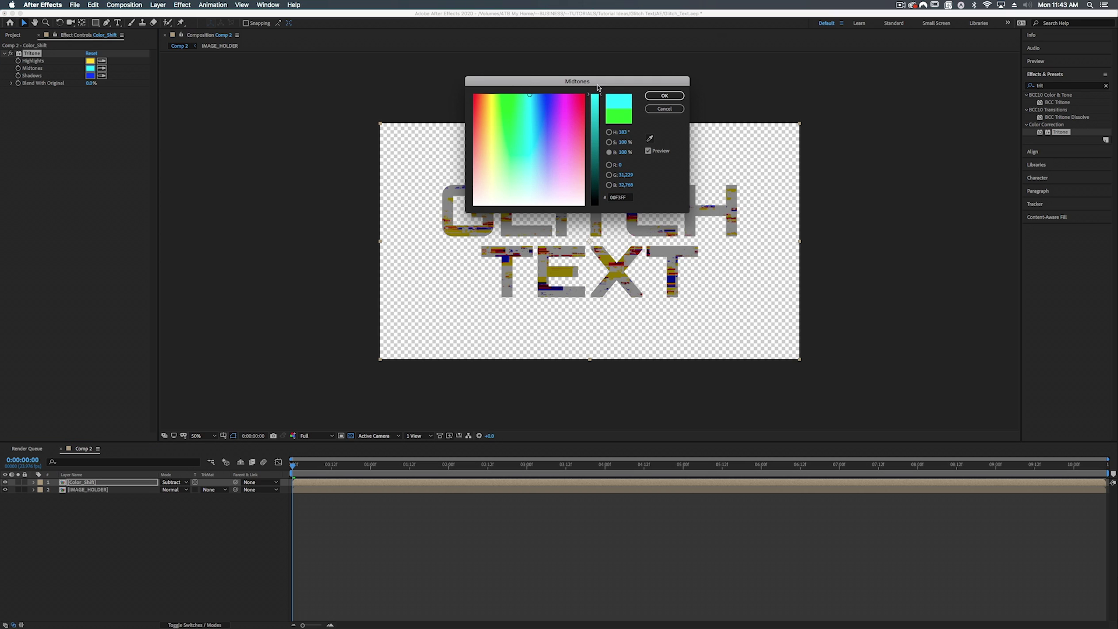
click(664, 95)
click(90, 75)
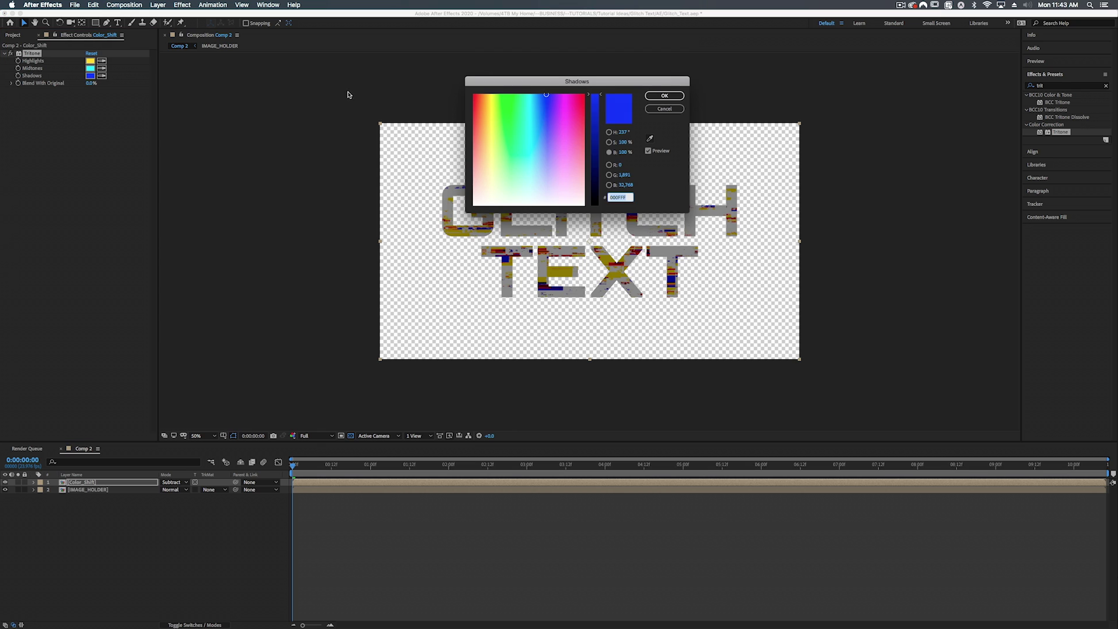
drag(561, 95, 566, 88)
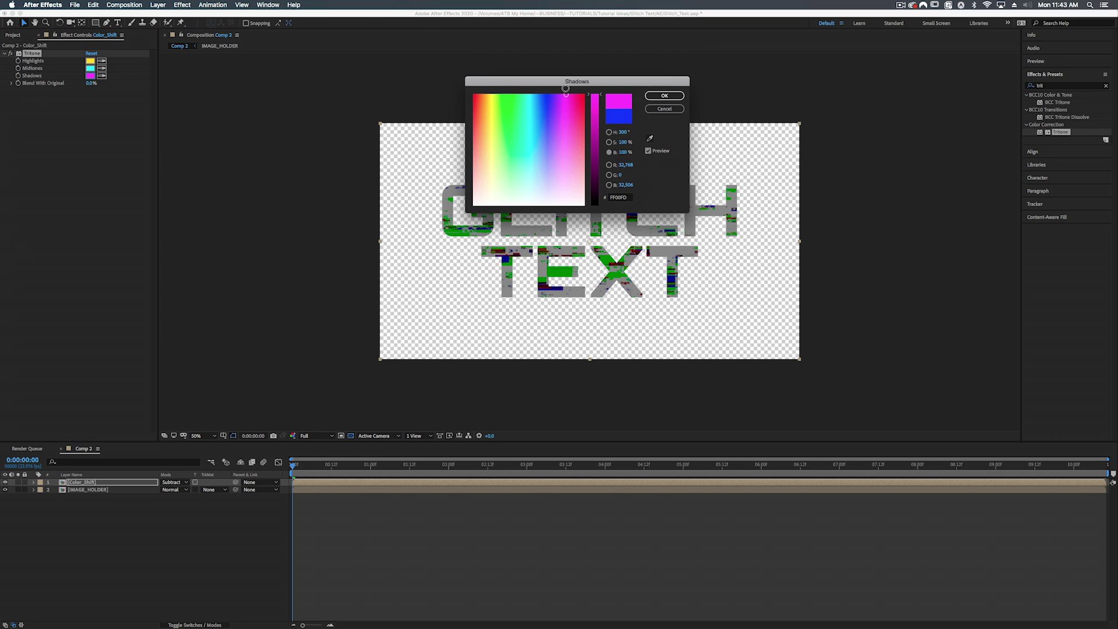
click(664, 96)
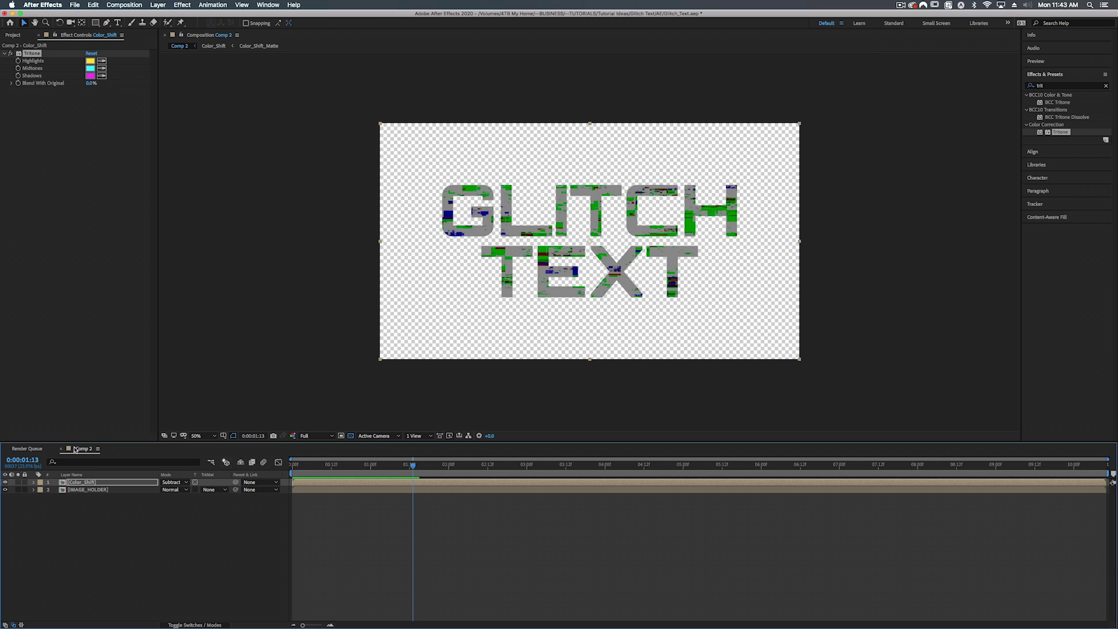
Enter the Color_Shift_Matte precomp and reveal the Color Shift Matte layer's Opacity.
double_click(82, 483)
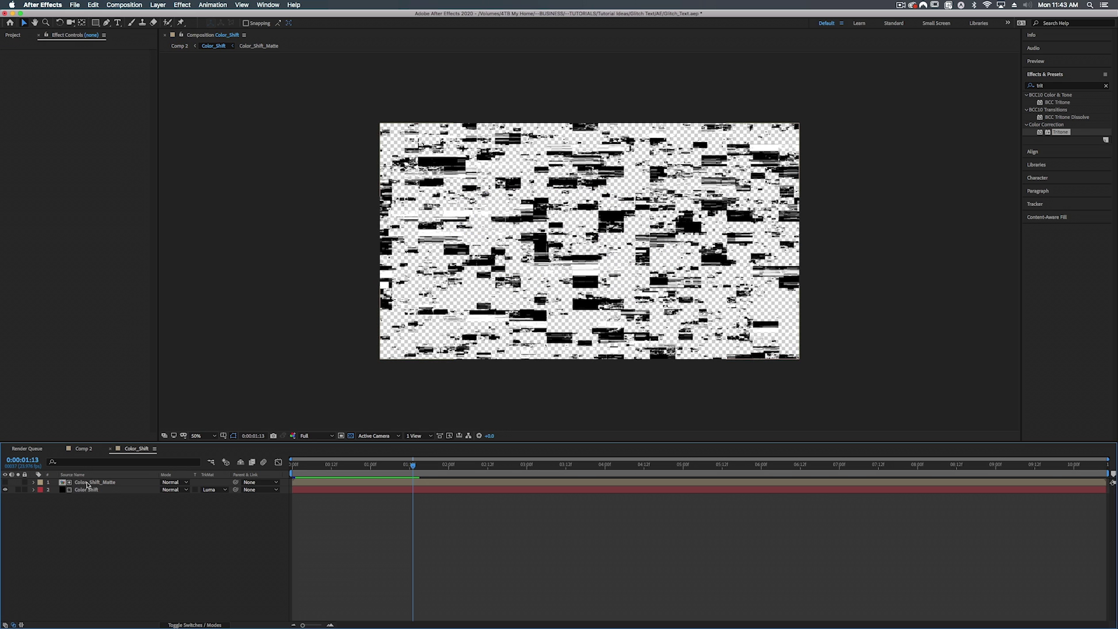
double_click(88, 483)
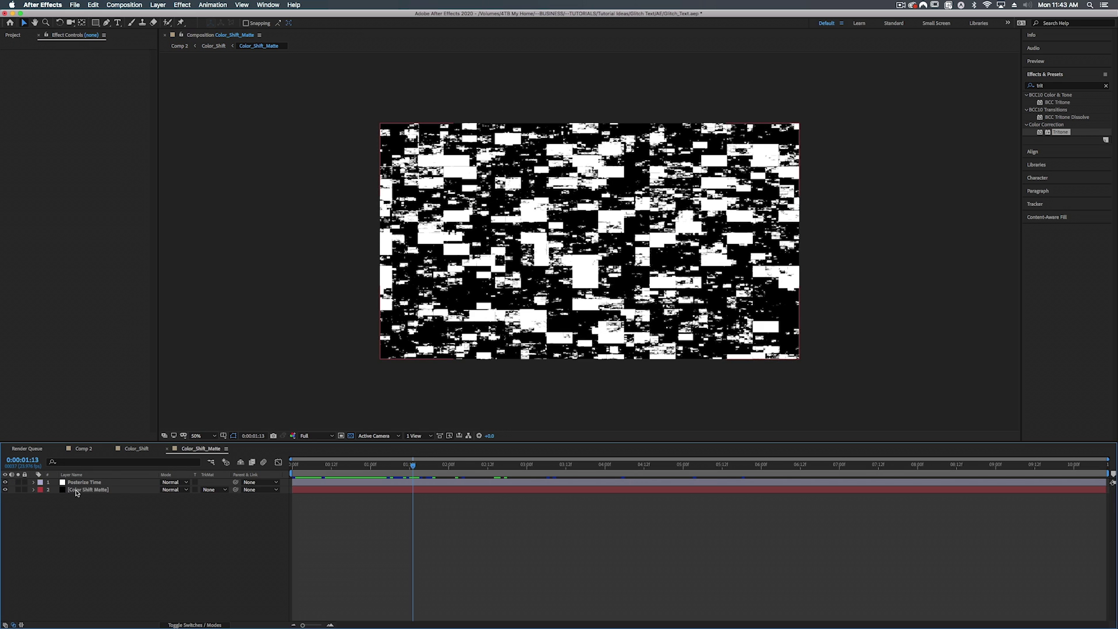
click(79, 490)
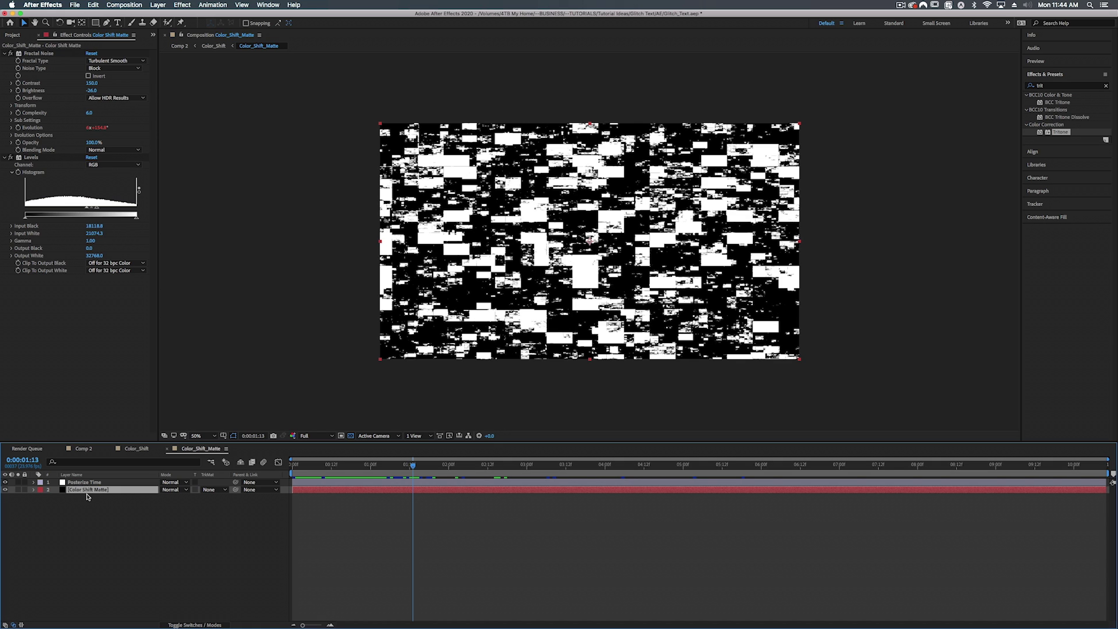
key(t)
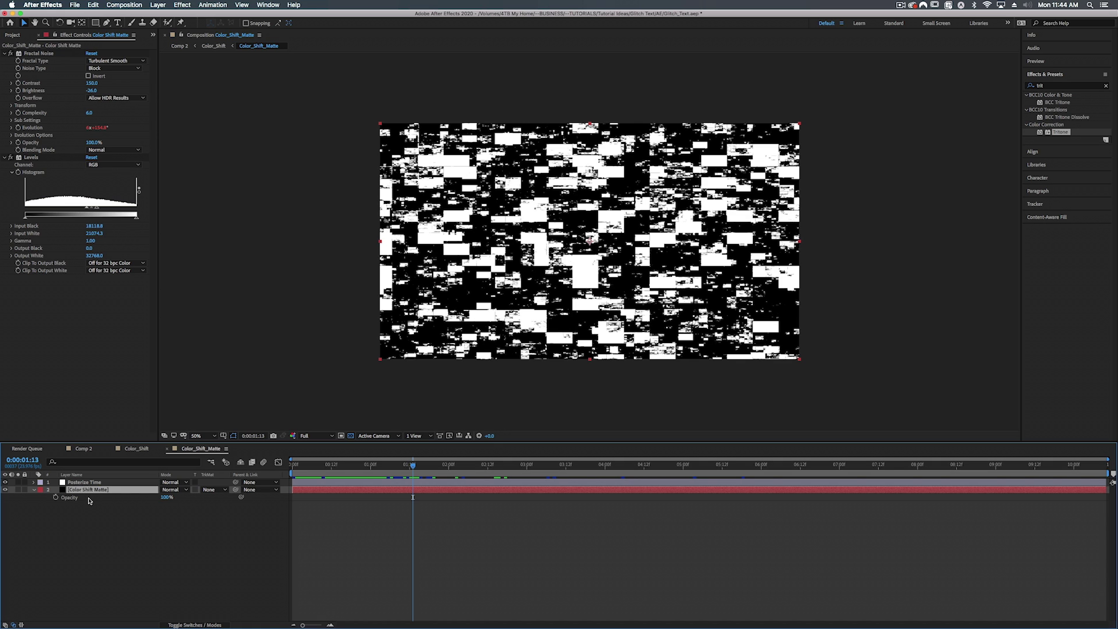
Give the matte layer's Opacity the expression wiggle(15,100); and preview the flicker.
alt+click(56, 500)
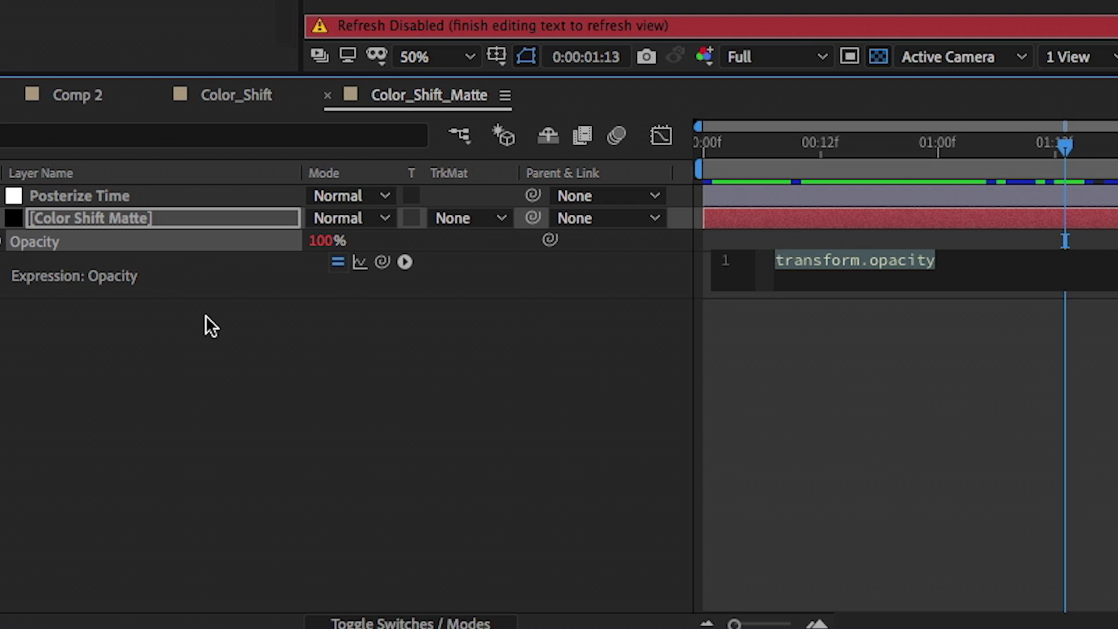
text(wiggle()
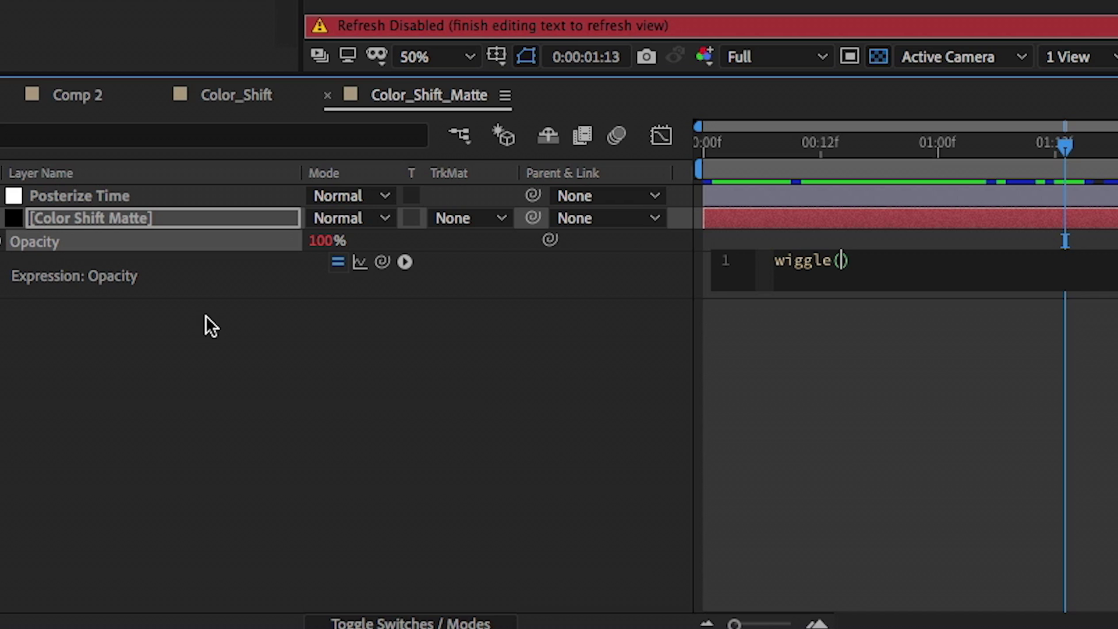
text(15,100)
key(Right)
text(;)
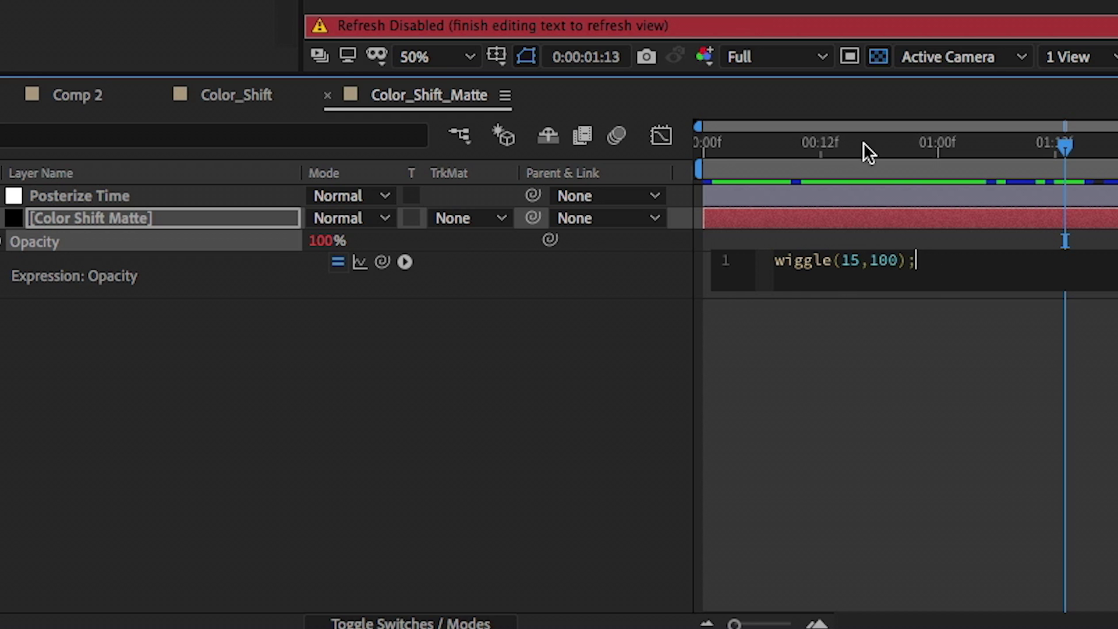
key(space)
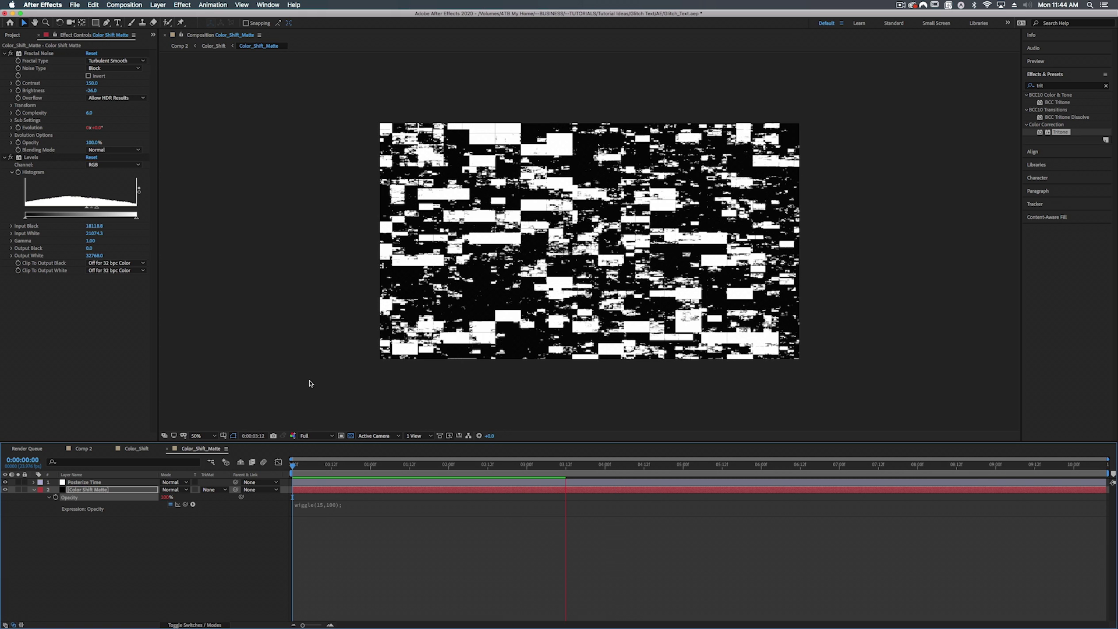
Change the Color Shift Matte opacity expression from wiggle(15,100) to wiggle(5,100); and preview the slower flicker.
key(space)
click(344, 504)
key(BackSpace)
key(BackSpace)
text(5)
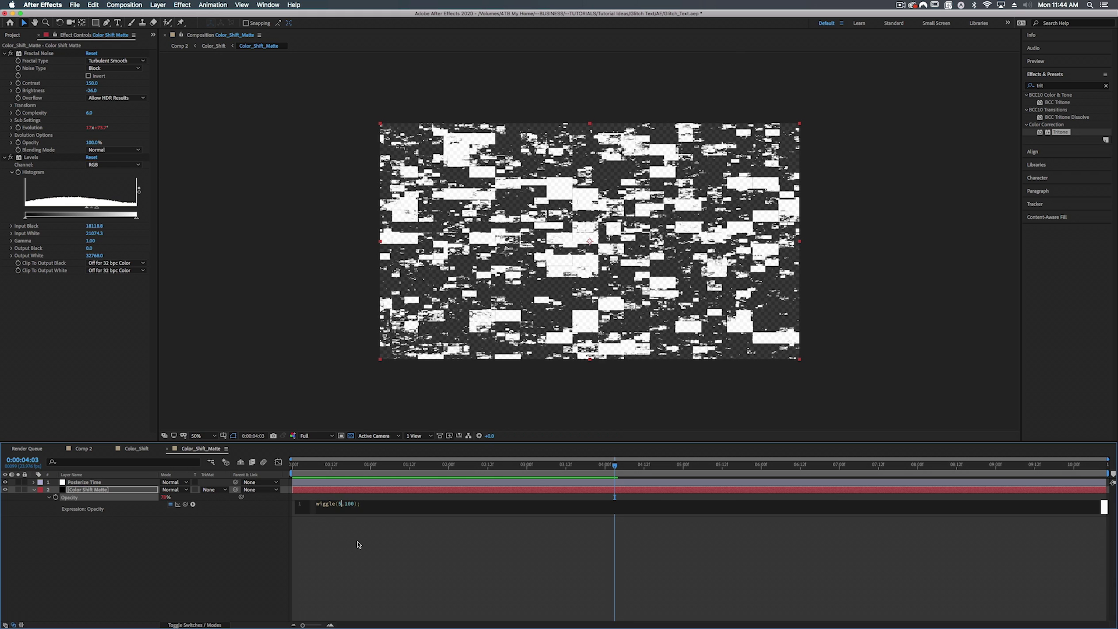
click(297, 324)
key(space)
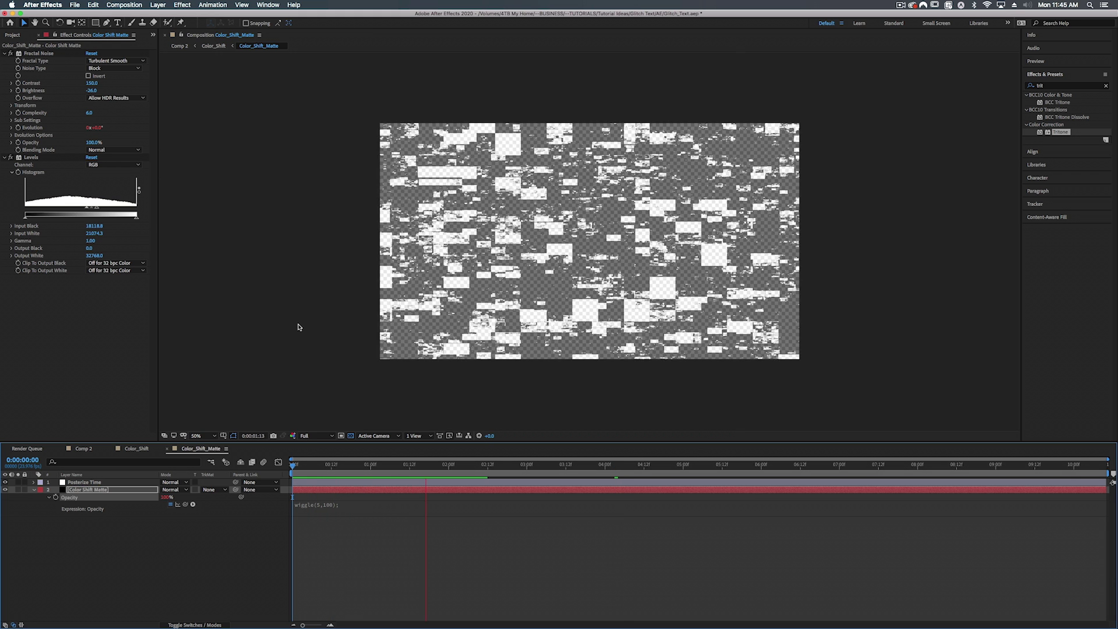
key(space)
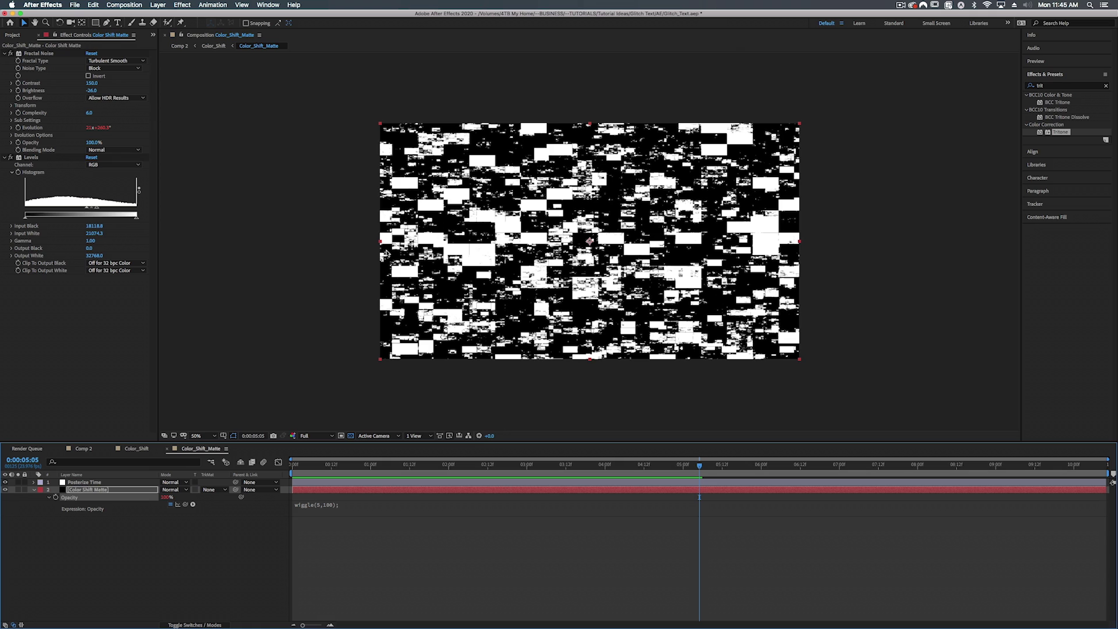
Preview the glitch on black across Comp 2 and Glitch_Text_Demo1, then select IMAGE_HOLDER in Comp 2.
click(85, 449)
key(space)
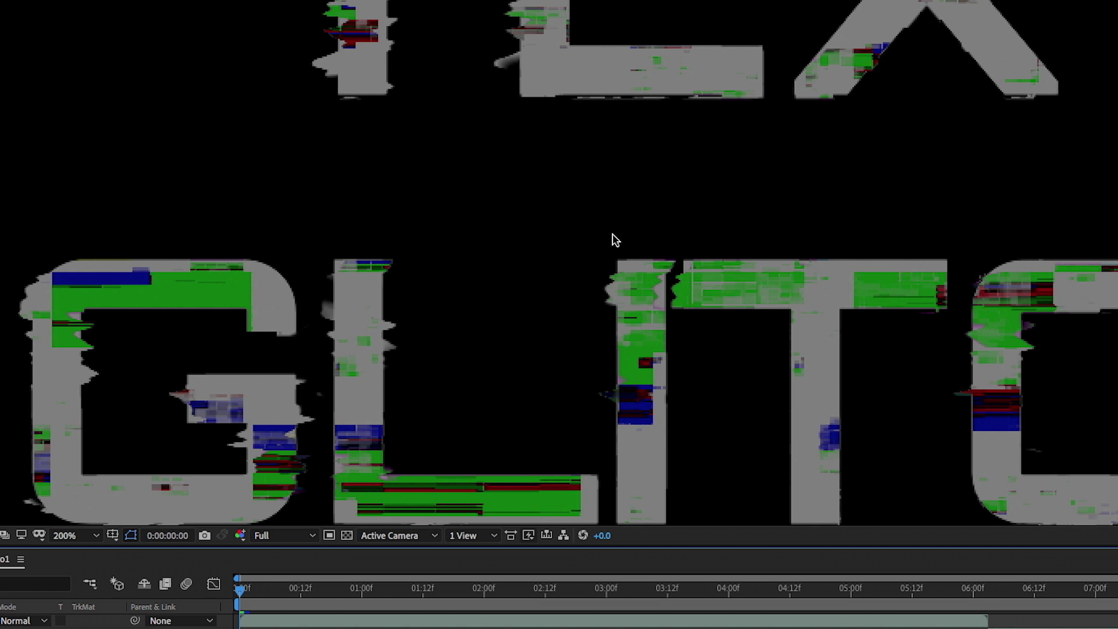
drag(332, 324, 640, 222)
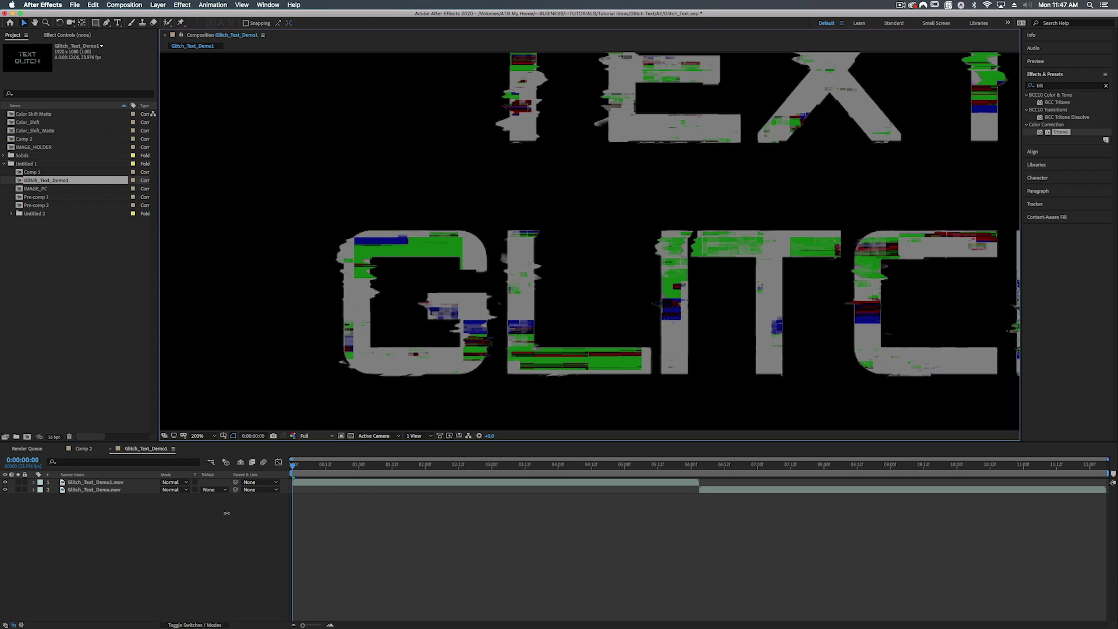
click(83, 449)
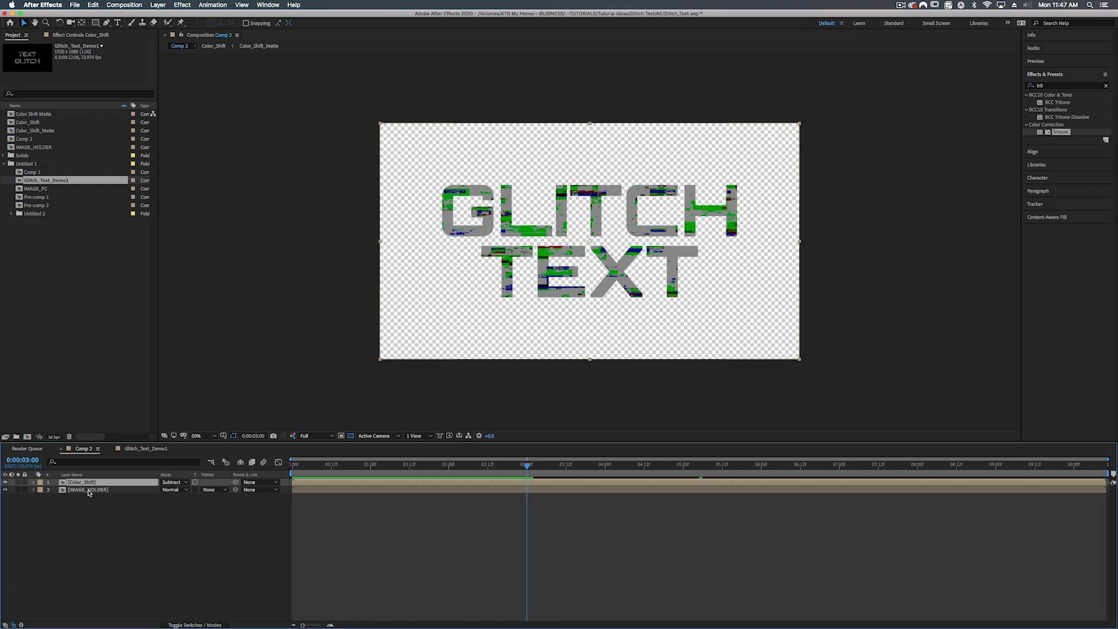
click(81, 491)
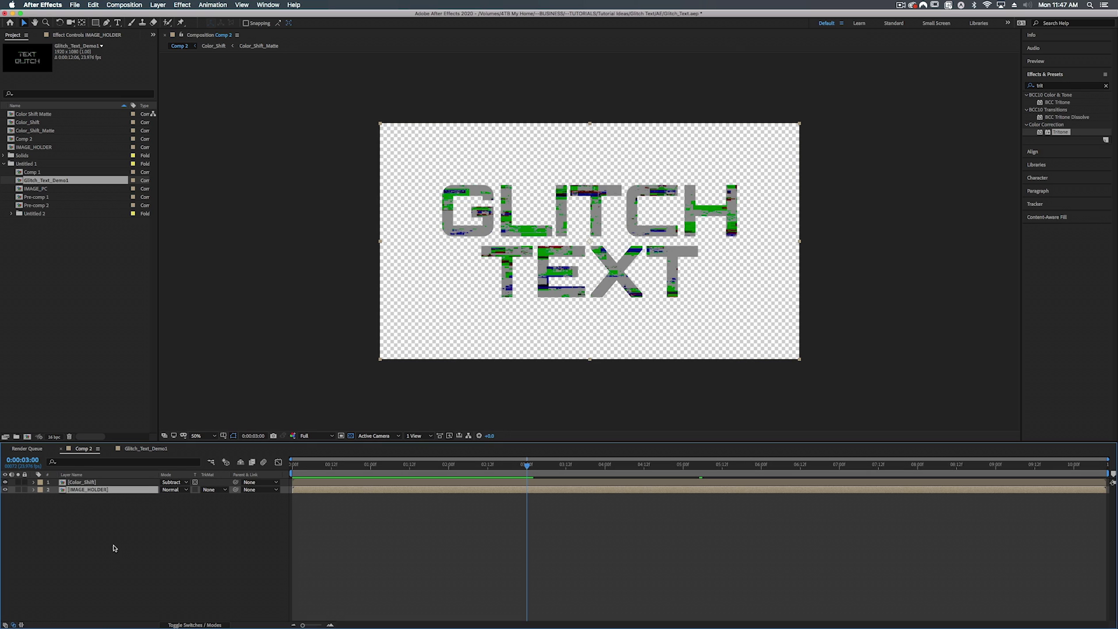
Add an adjustment layer named Distortion and apply Turbulent Displace to it.
right_click(110, 526)
mouse_move(132, 532)
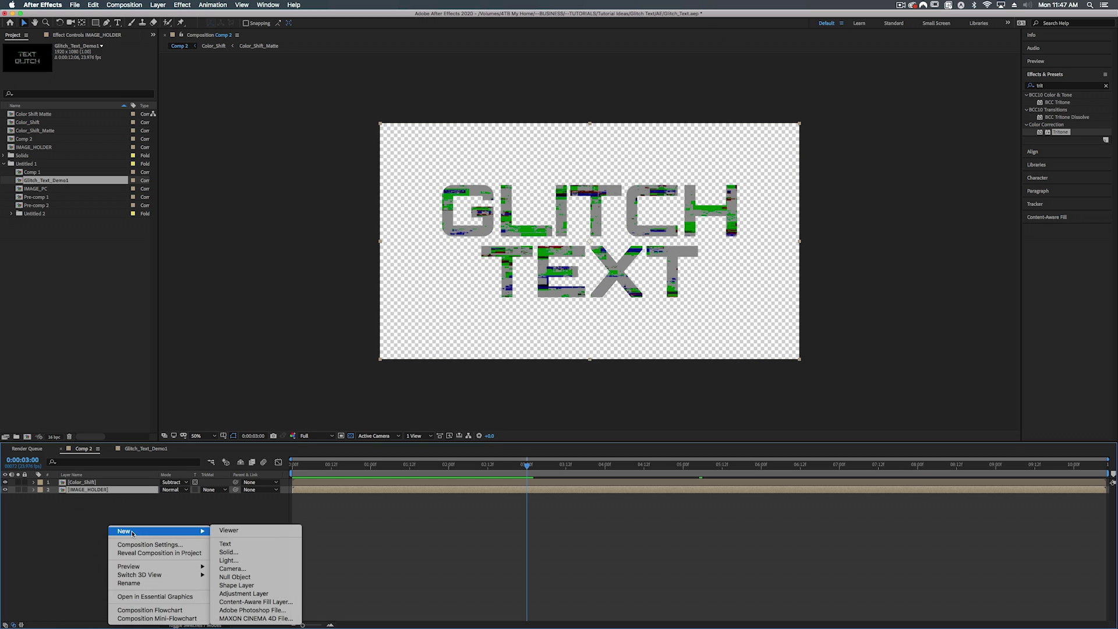
click(234, 594)
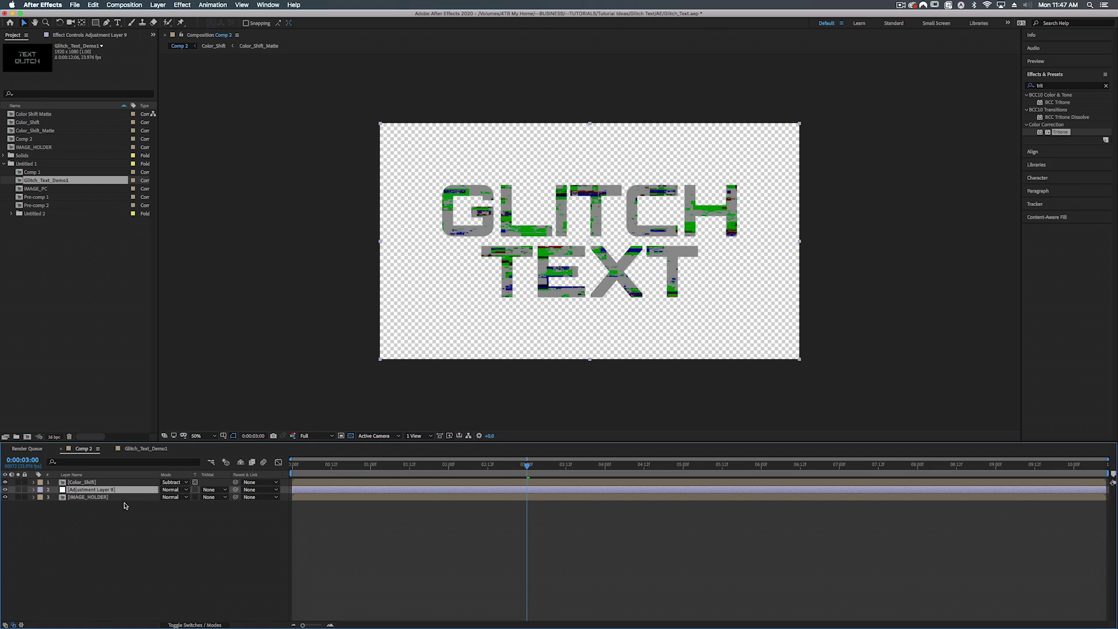
key(Return)
text(Di)
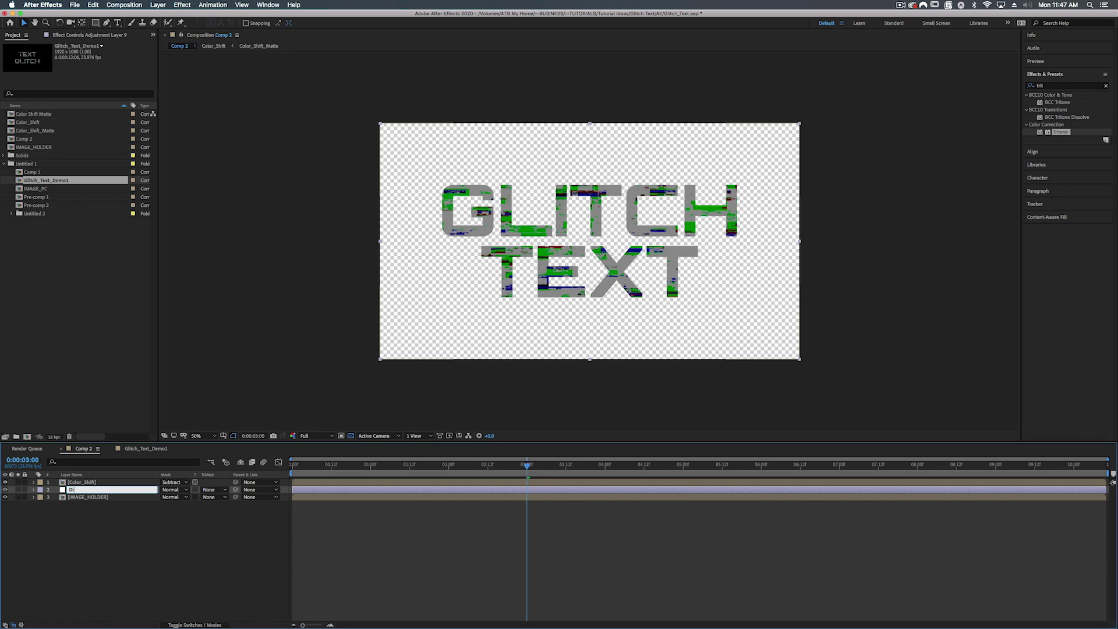
text(stortion)
key(Return)
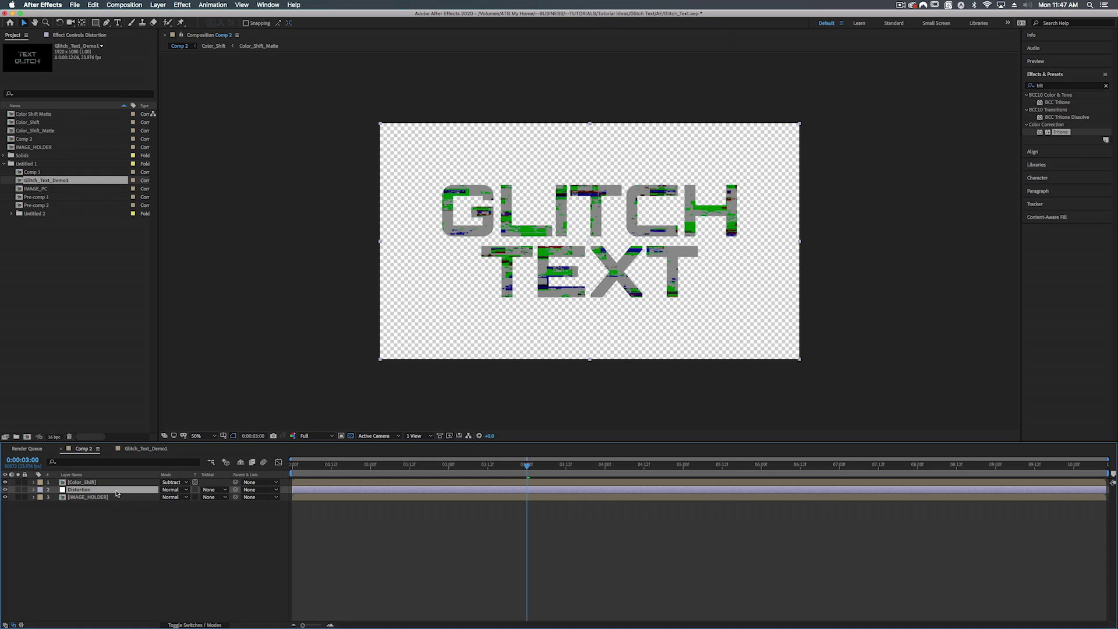
click(1053, 85)
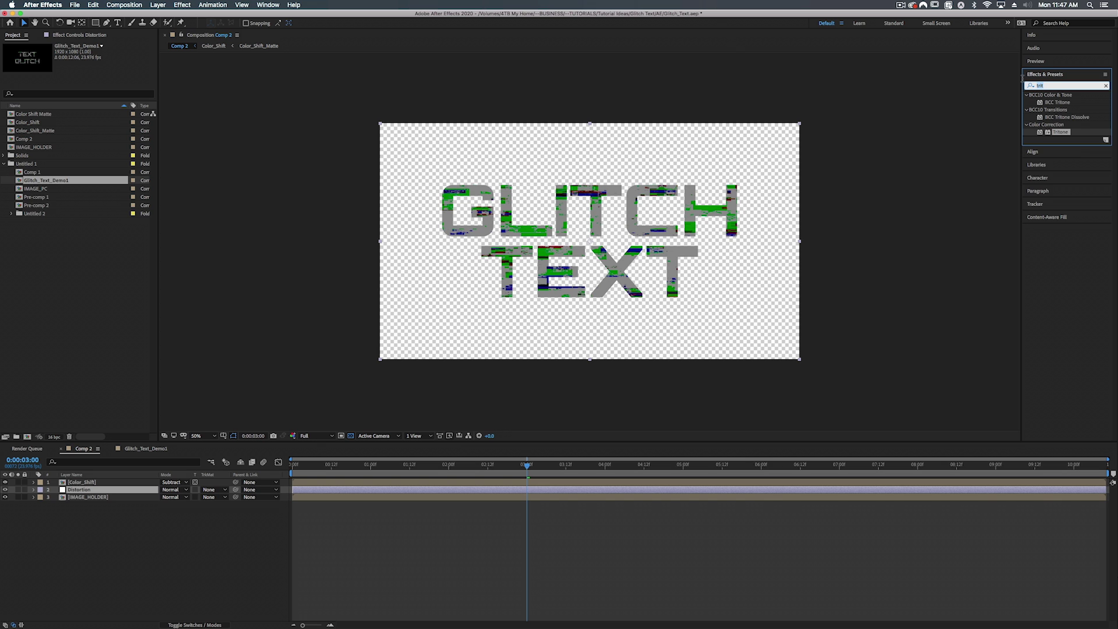
text(turbul)
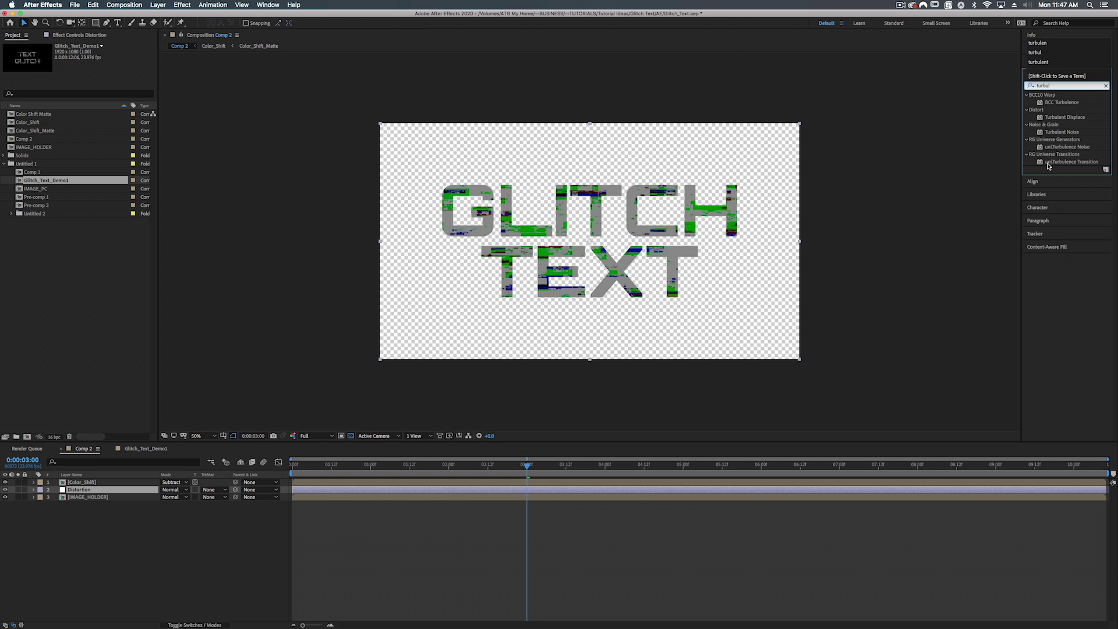
double_click(1058, 119)
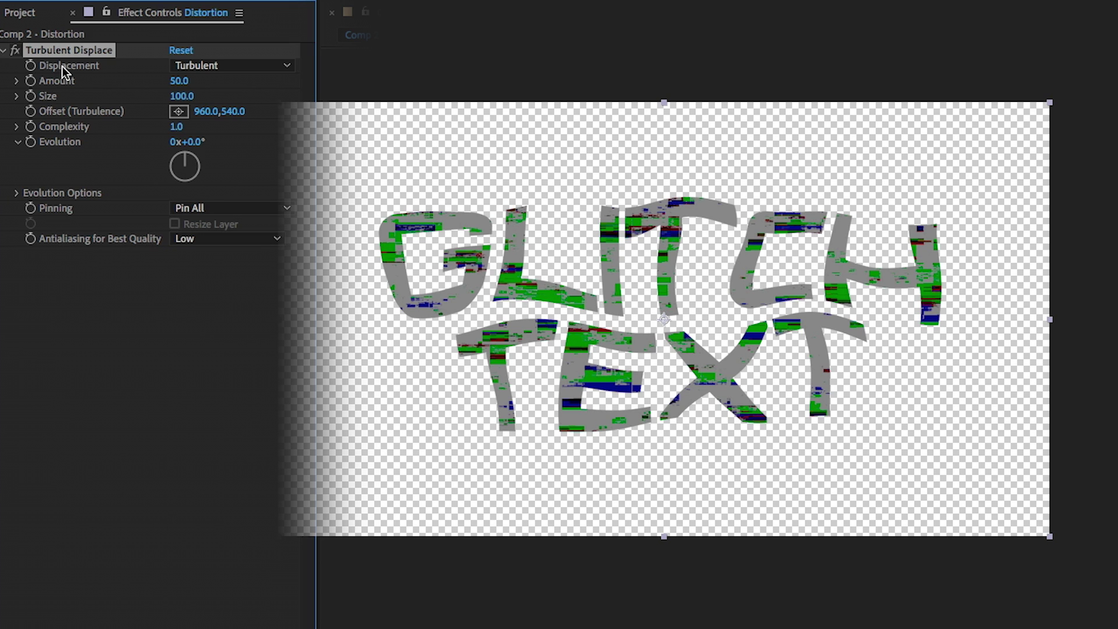
Set Turbulent Displace to Horizontal Displacement, Size 5, Amount 231, Complexity 2, and vary Evolution.
click(202, 67)
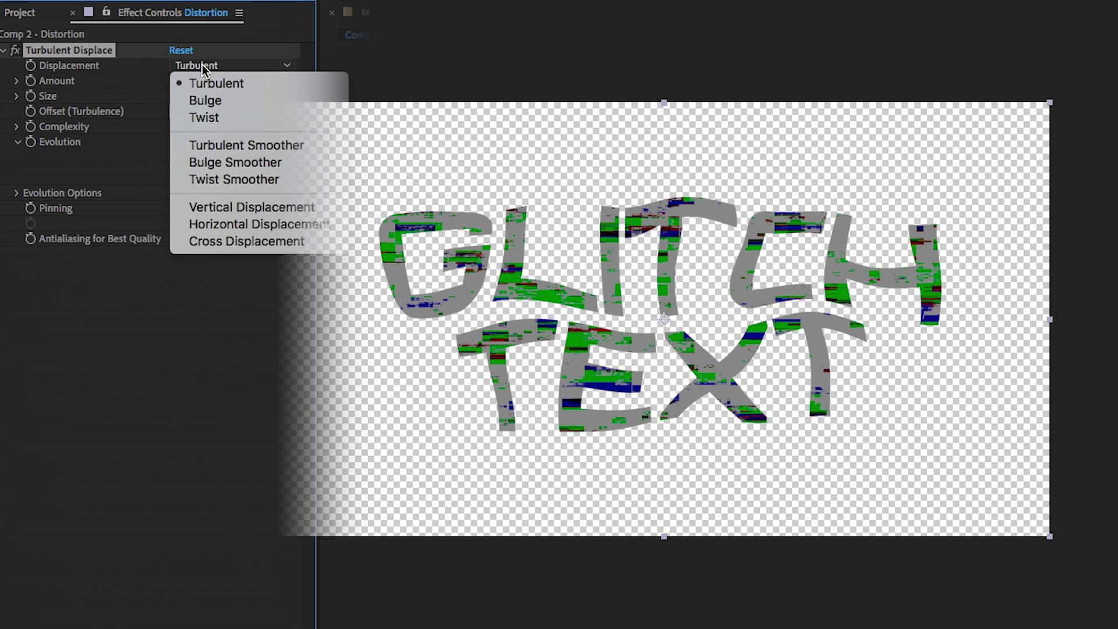
click(223, 227)
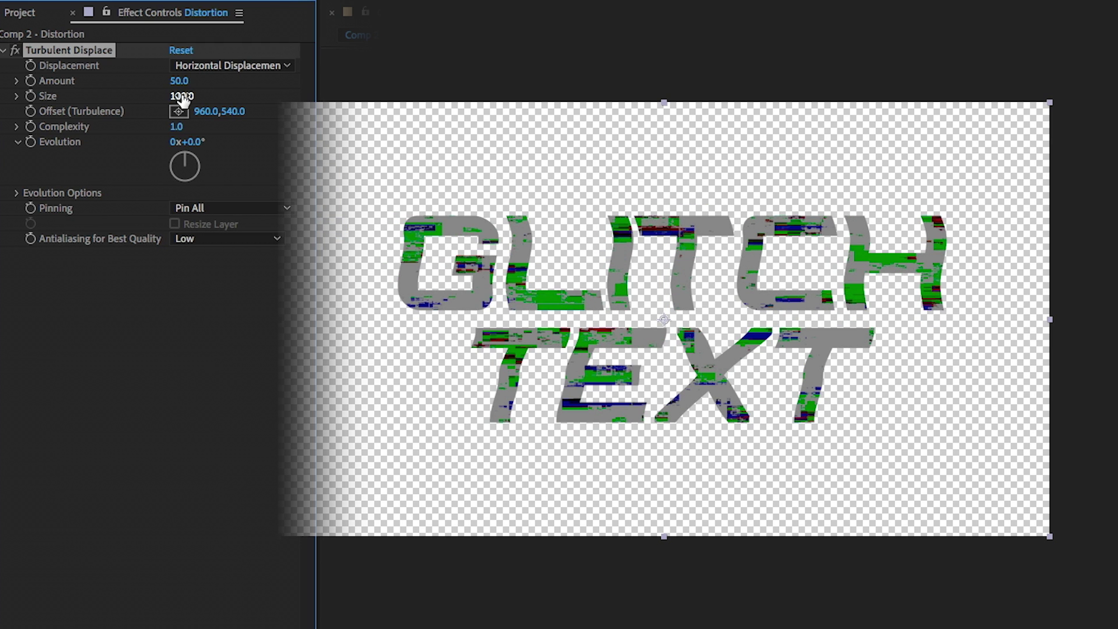
drag(182, 99, 170, 188)
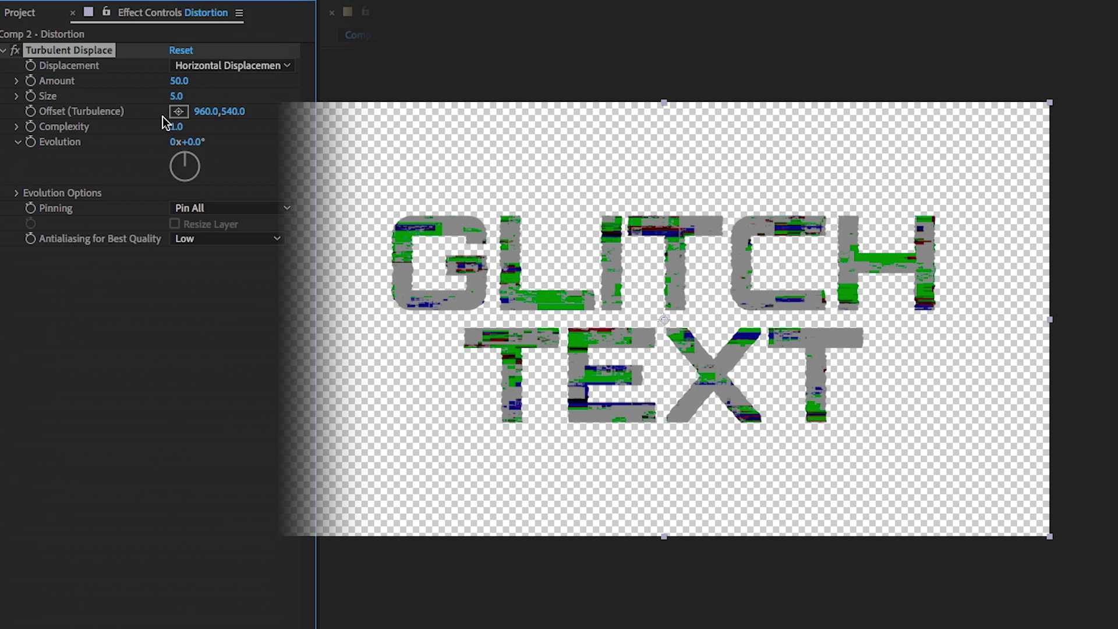
drag(174, 80, 336, 82)
click(180, 127)
text(231)
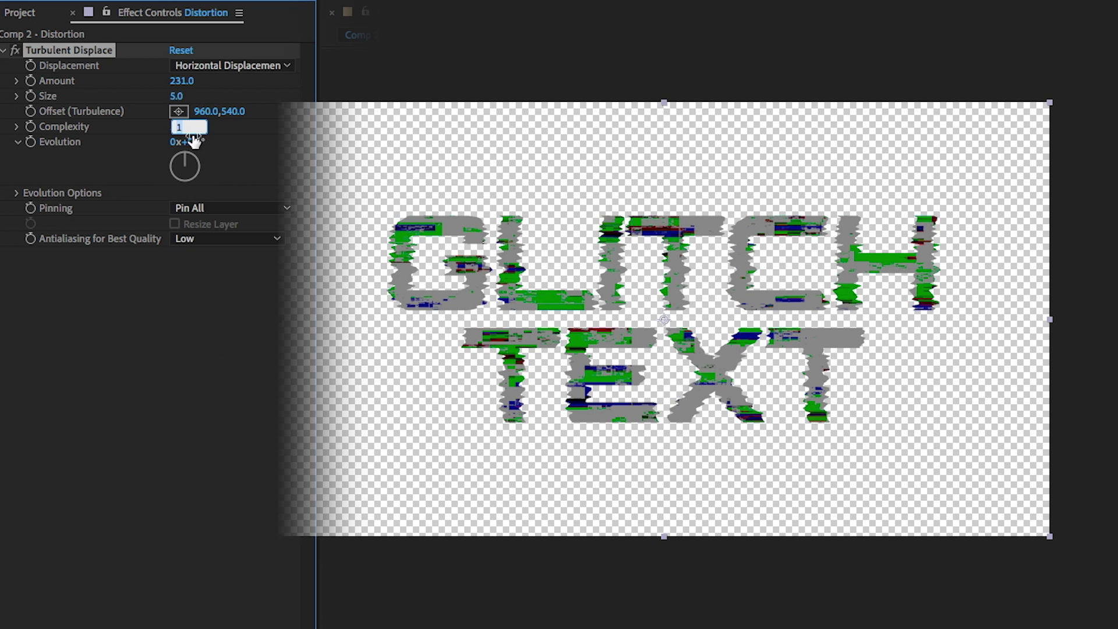
key(Return)
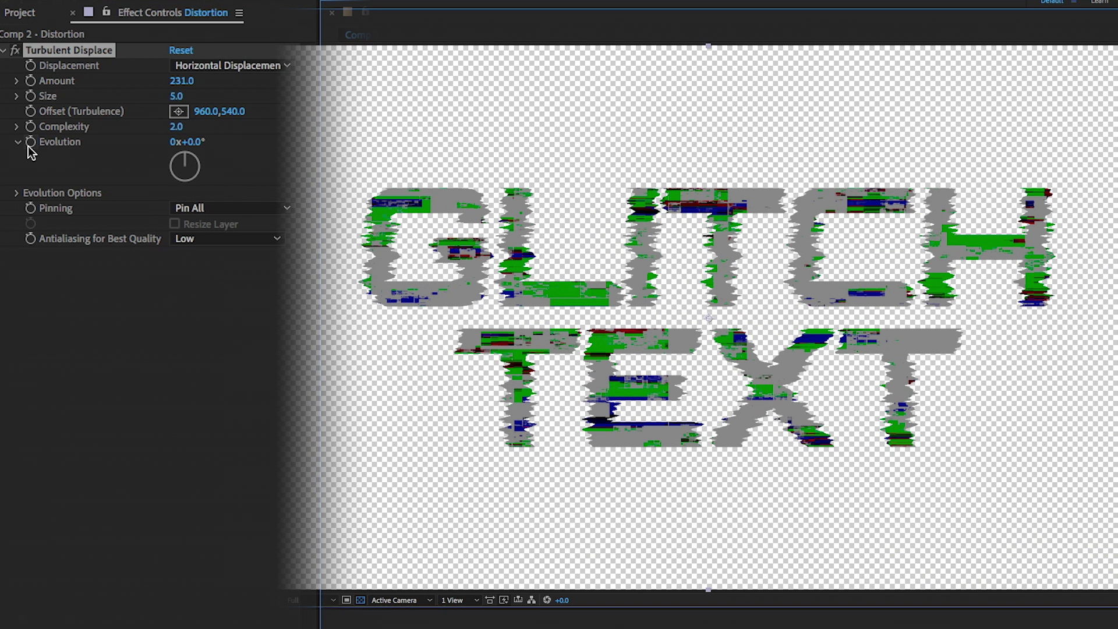
click(208, 142)
drag(208, 142, 244, 144)
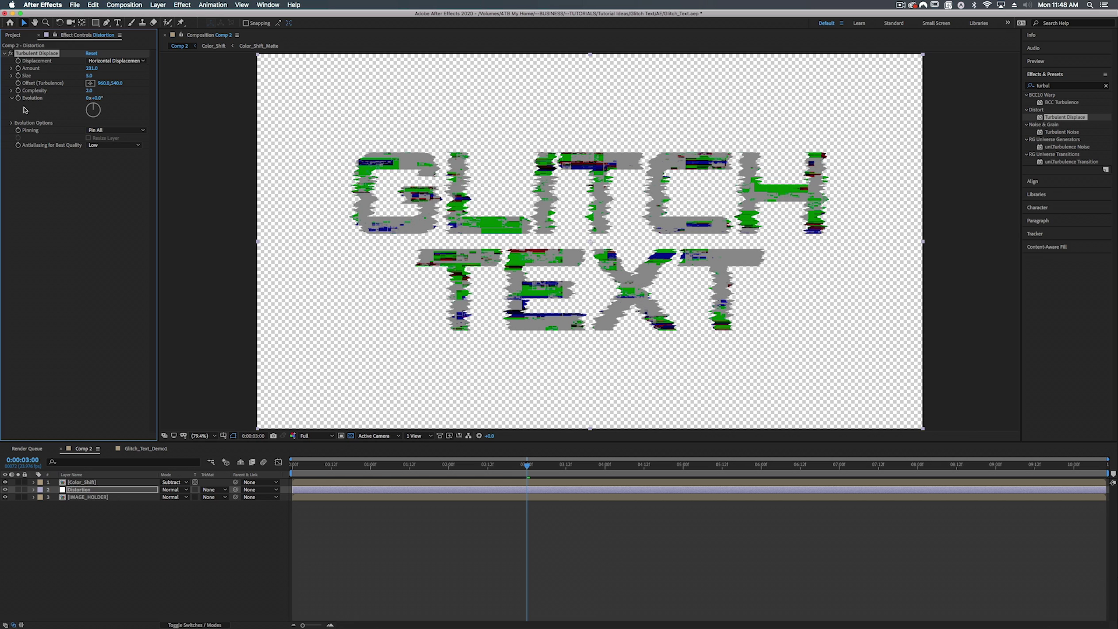
Drive the Distortion layer's Turbulent Displace Evolution with time*1000; and scrub to check the animated smears.
alt+click(18, 99)
text(time)
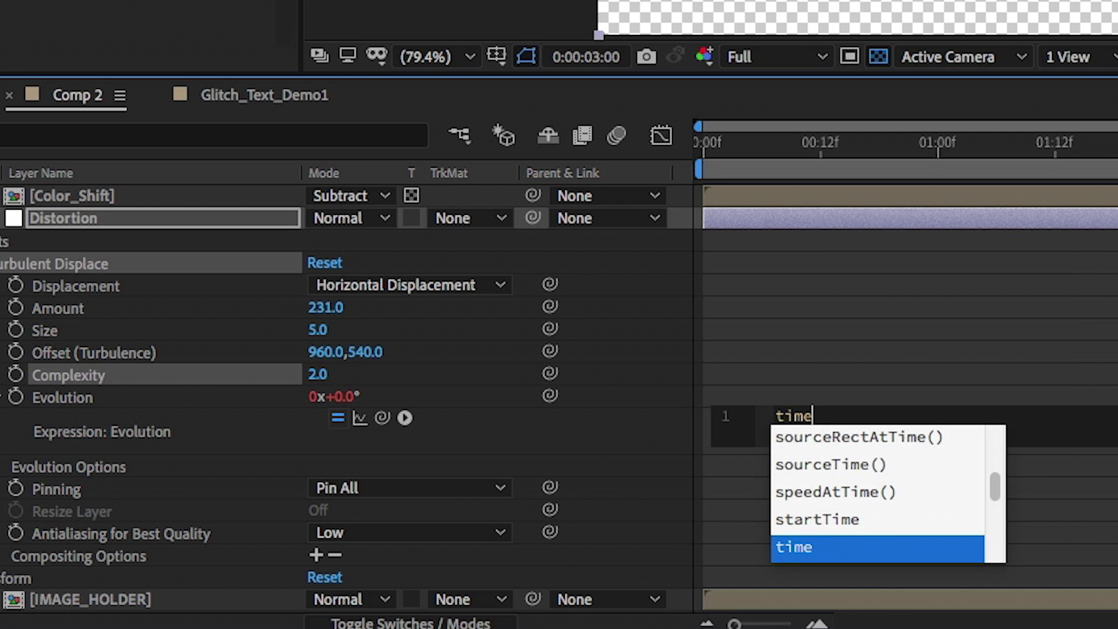
text(*)
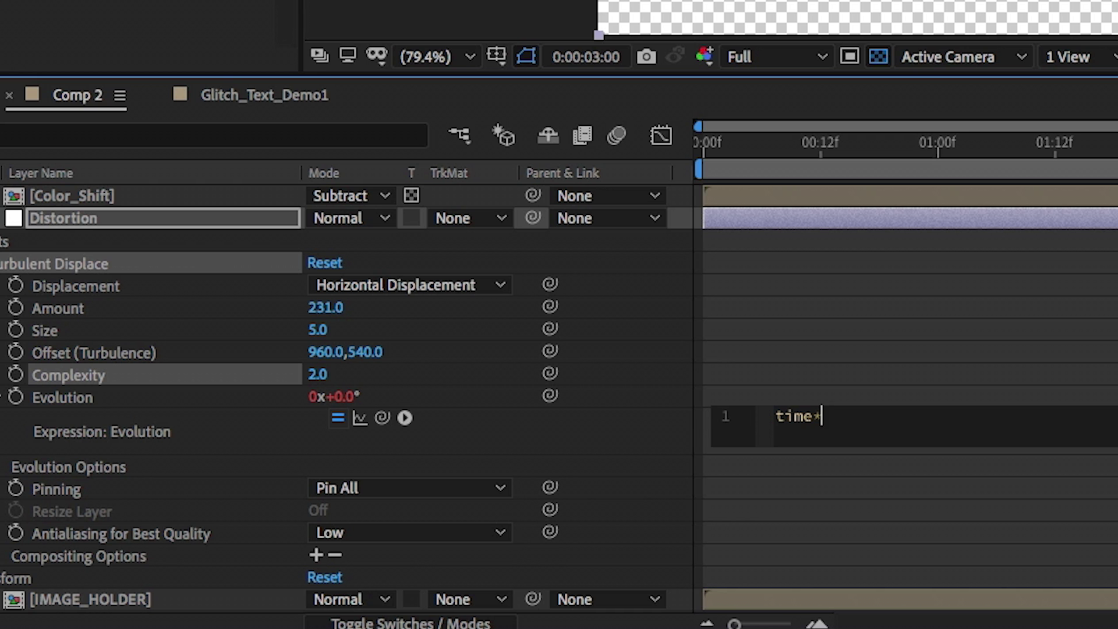
text(1000;)
key(KP_Enter)
key(space)
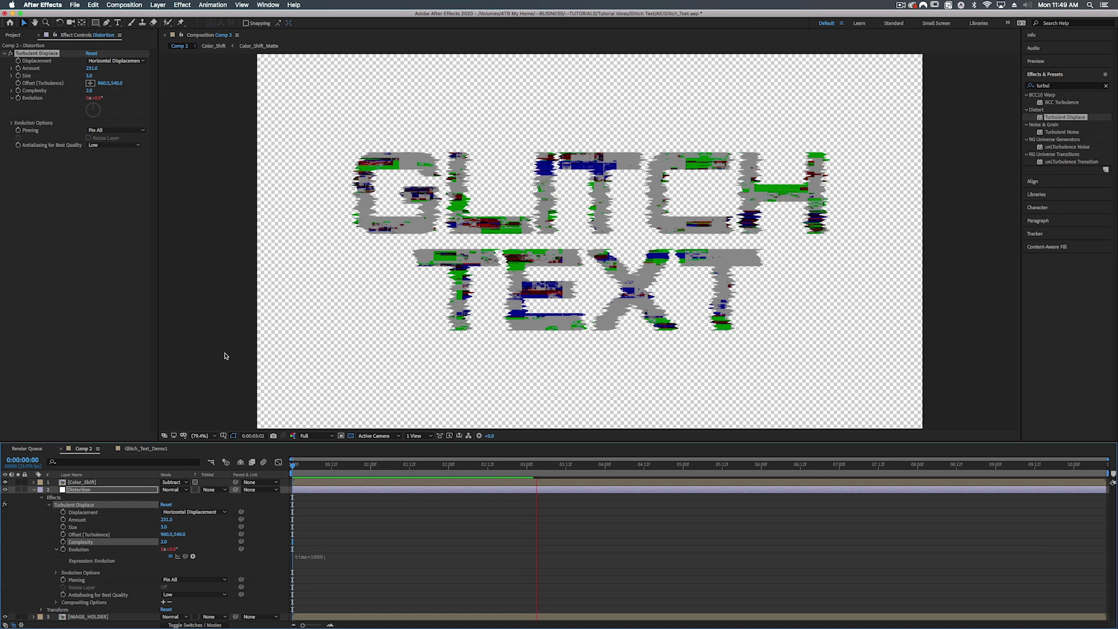
drag(390, 464, 419, 467)
click(34, 490)
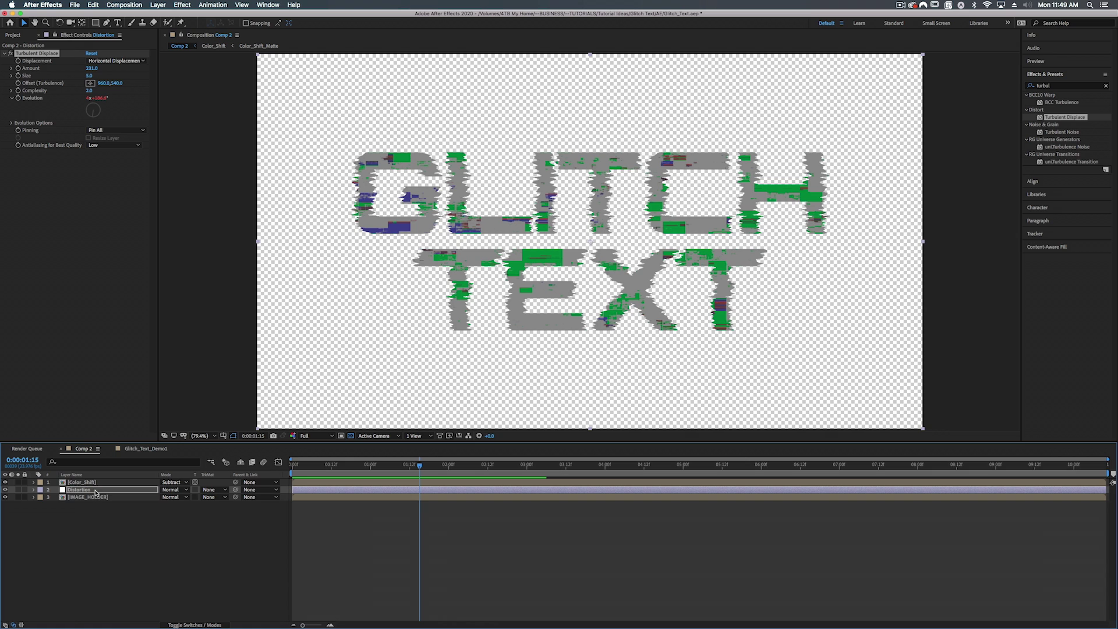
Create a black solid named Dist. Matte and apply Fractal Noise to it.
right_click(114, 548)
mouse_move(175, 532)
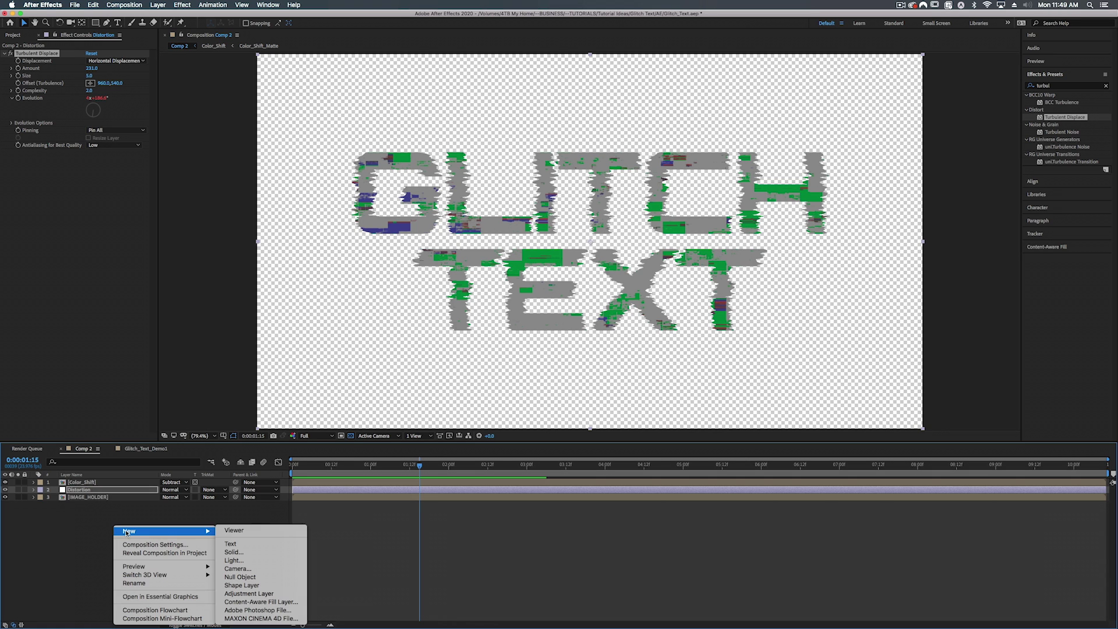
click(236, 553)
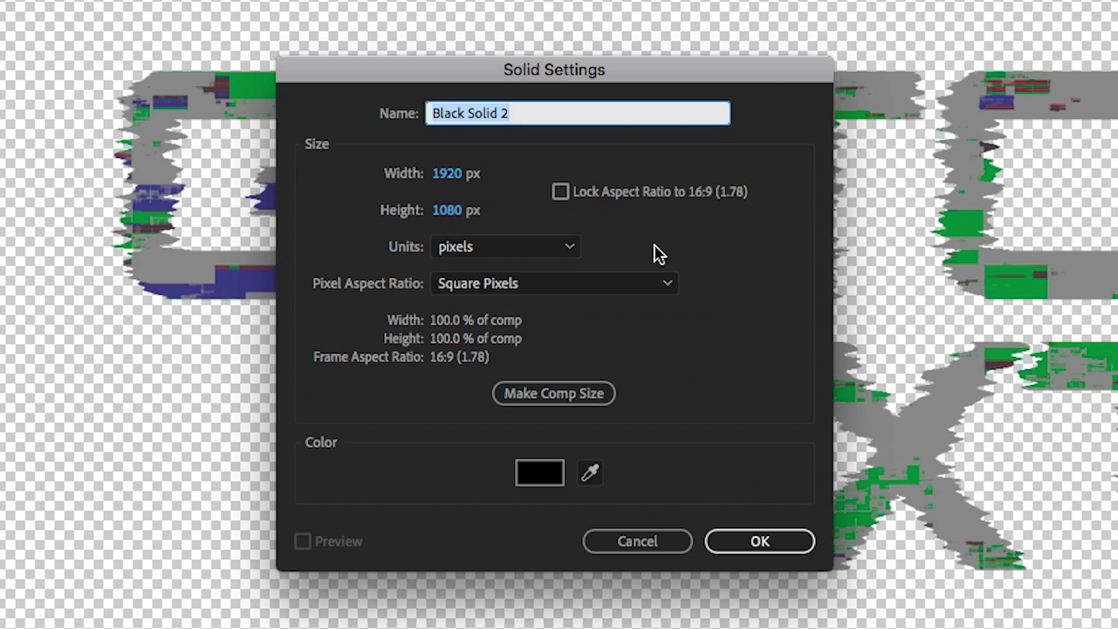
text(Dist)
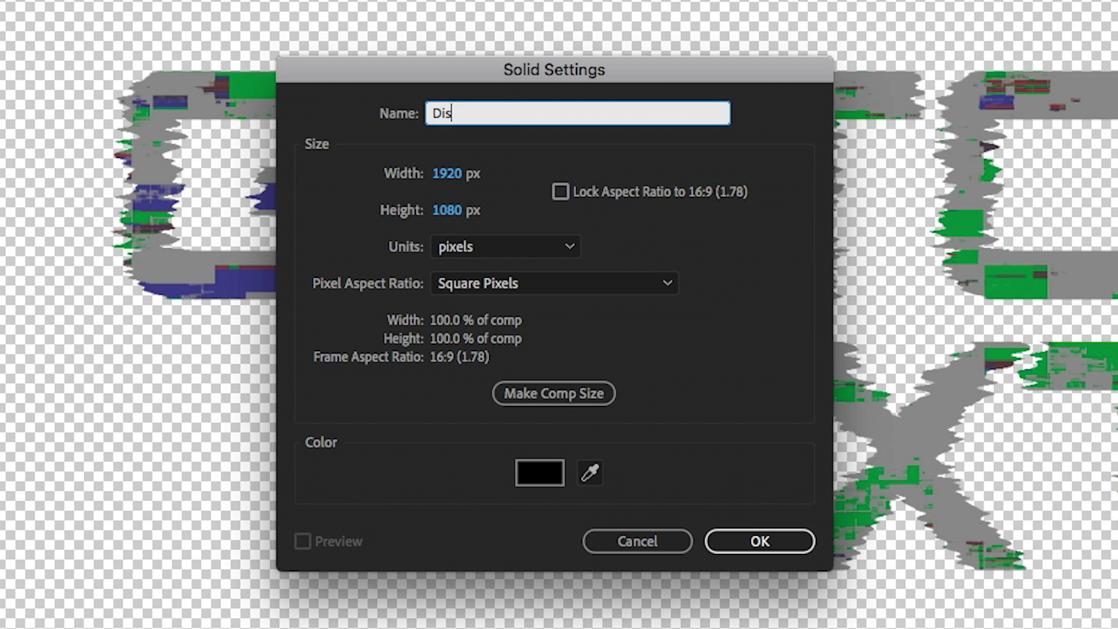
text(. Matte)
key(Return)
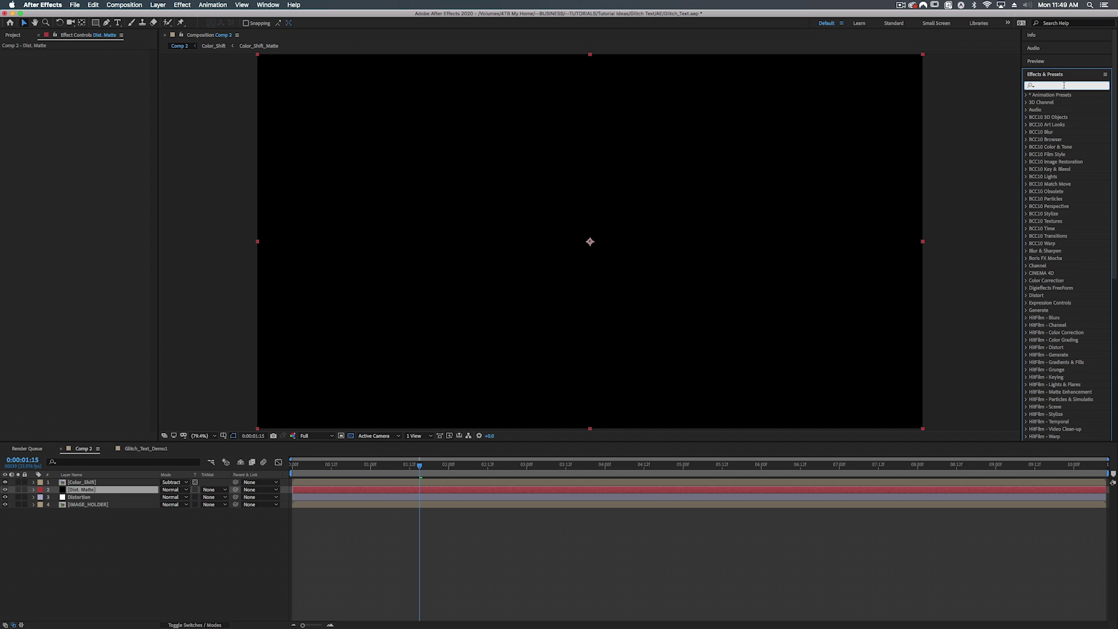
text(fractal)
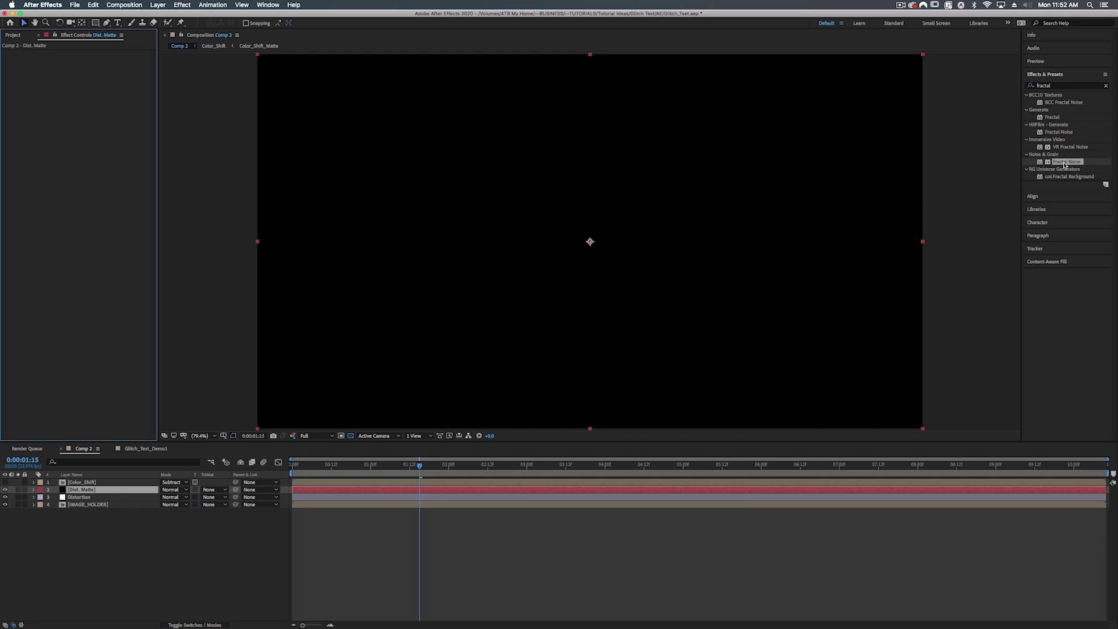
drag(1065, 165, 731, 493)
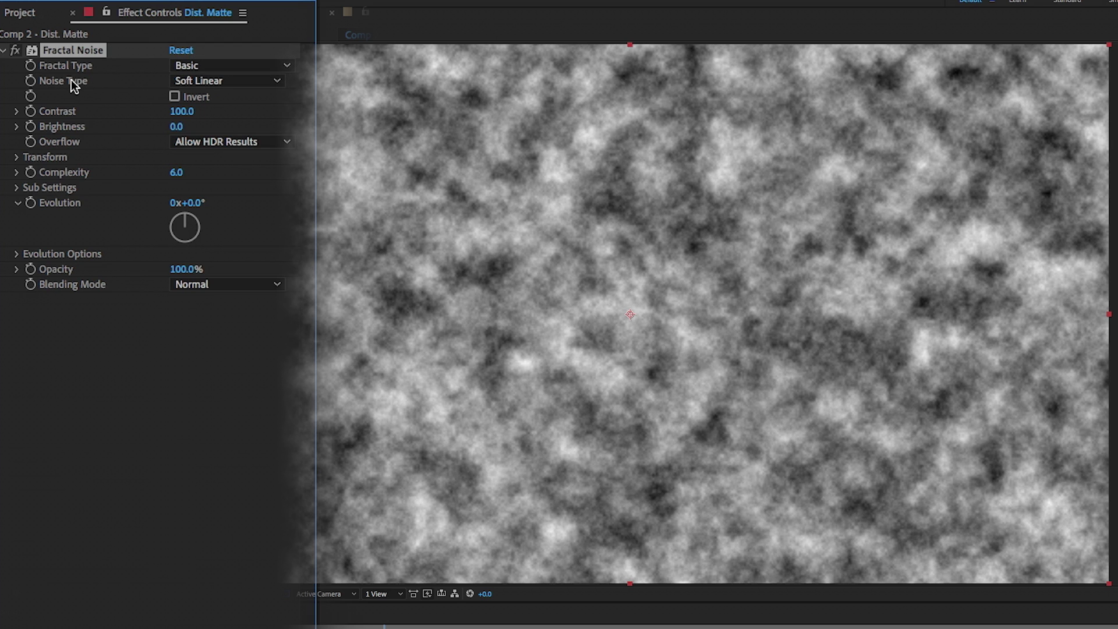
Set Fractal Noise to Spline, Contrast 191, Brightness -38, non-uniform scale 149 by 83, Complexity 3.5.
click(190, 81)
click(198, 150)
drag(185, 110, 175, 157)
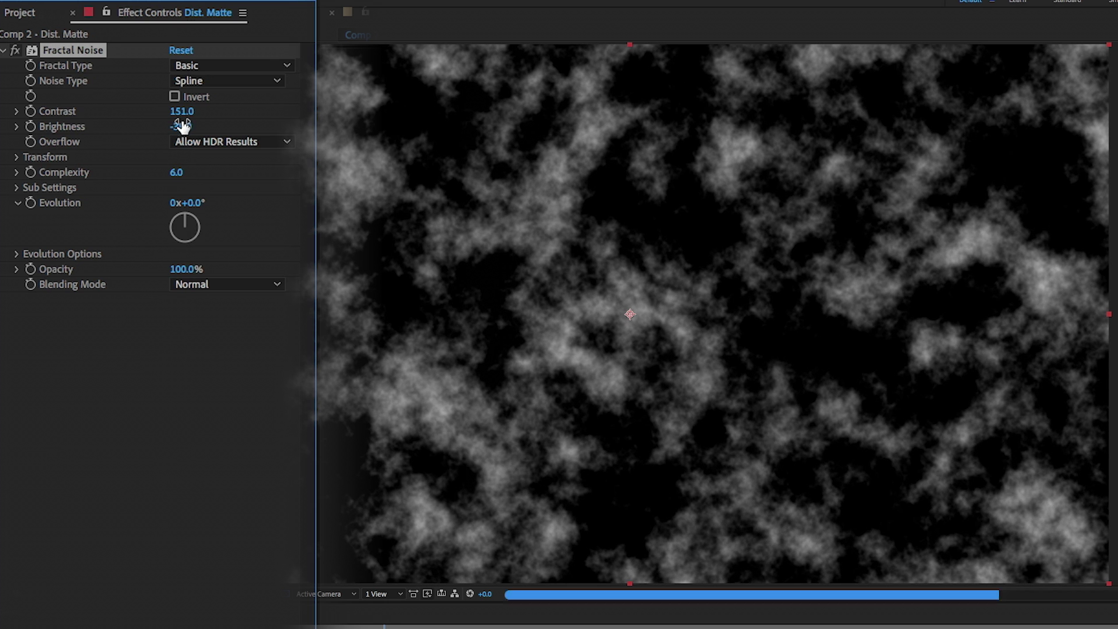
drag(181, 110, 214, 109)
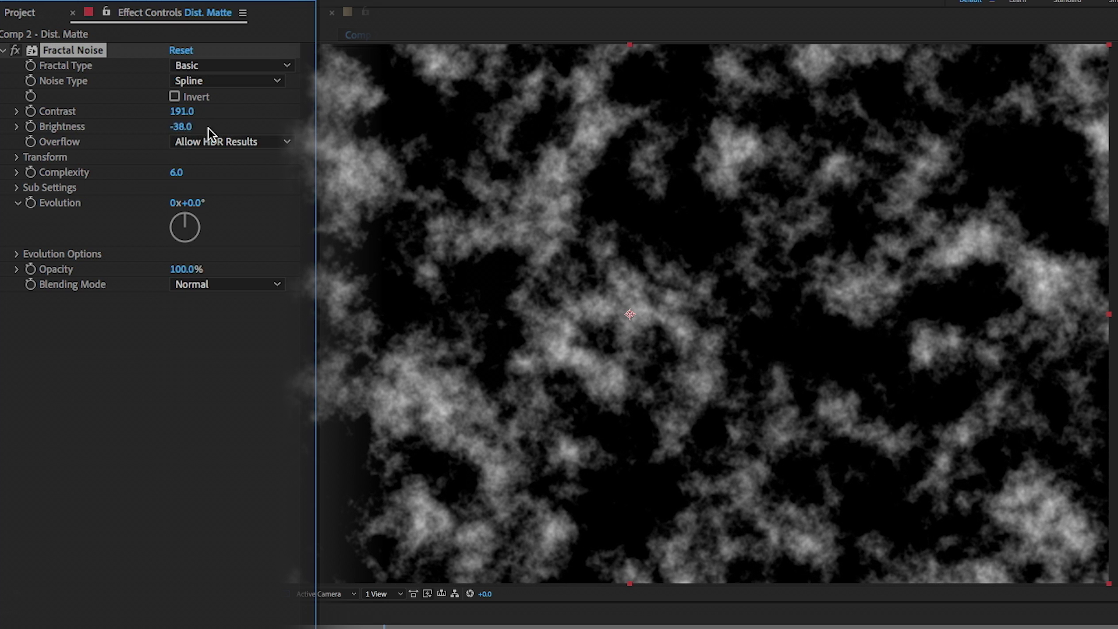
click(23, 161)
click(175, 188)
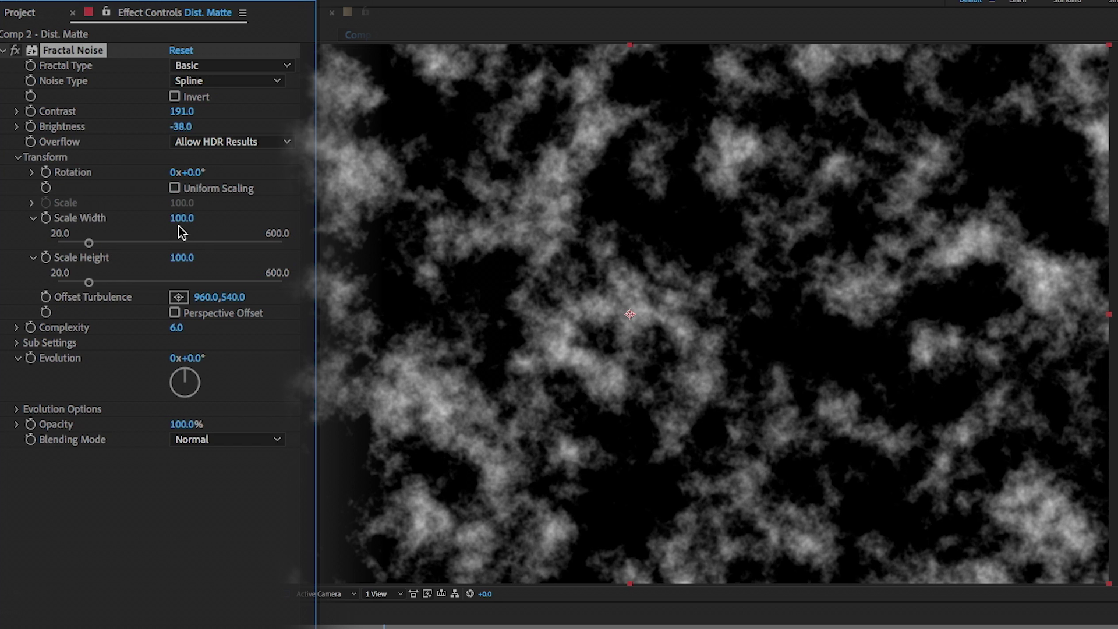
drag(180, 219, 219, 220)
drag(181, 258, 158, 250)
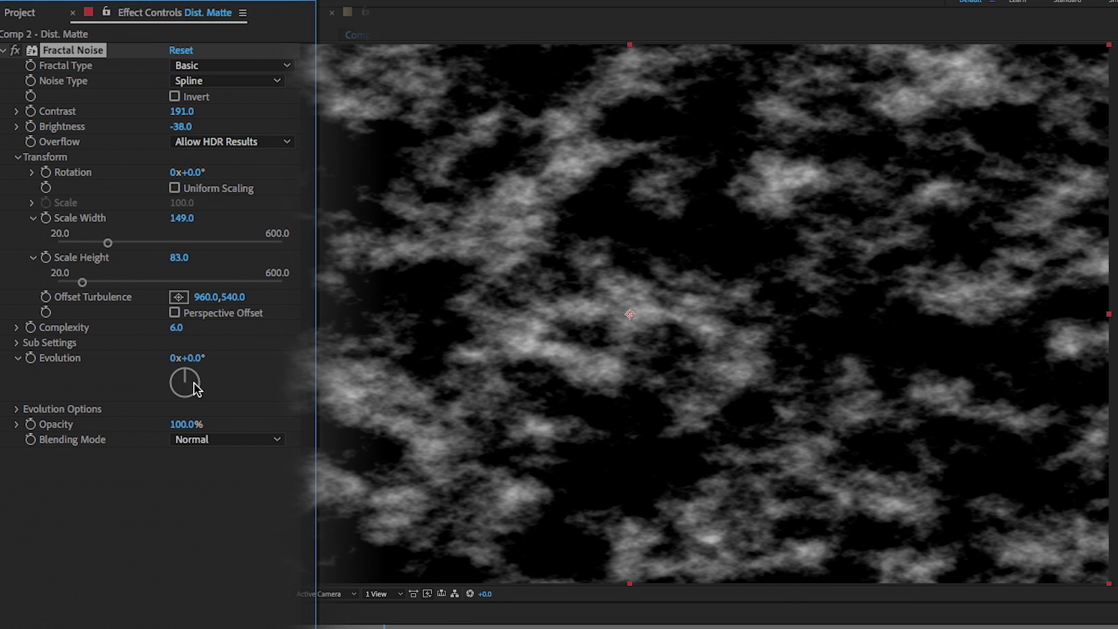
click(175, 327)
text(3.5)
key(Return)
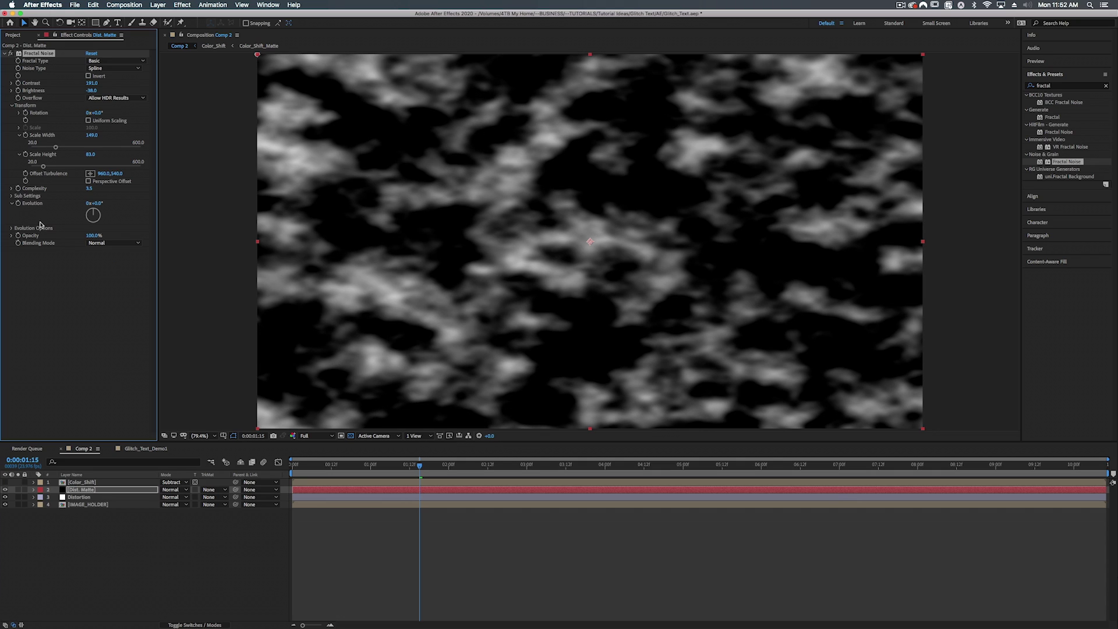
Add a time*1000; expression to the Dist. Matte Fractal Noise Evolution.
alt+click(18, 203)
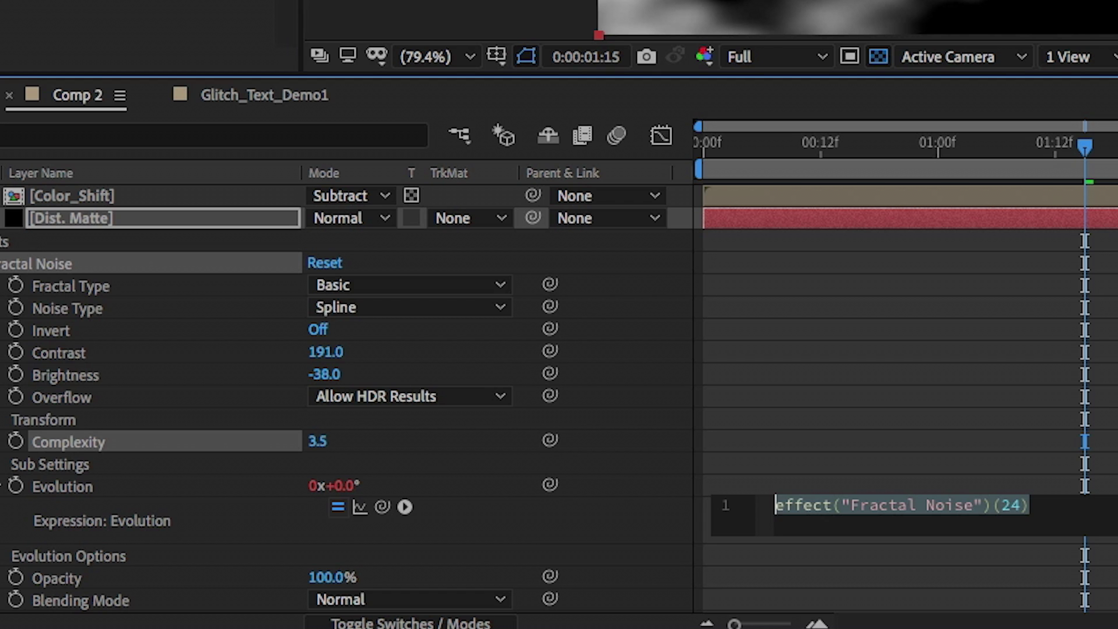
text(time)
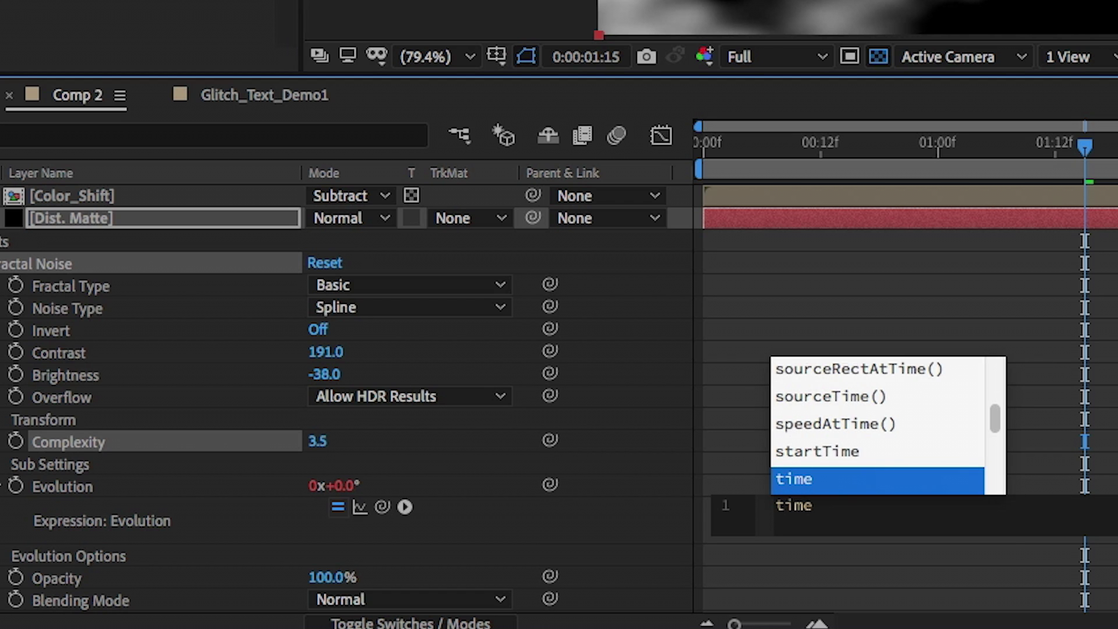
text(*1000;)
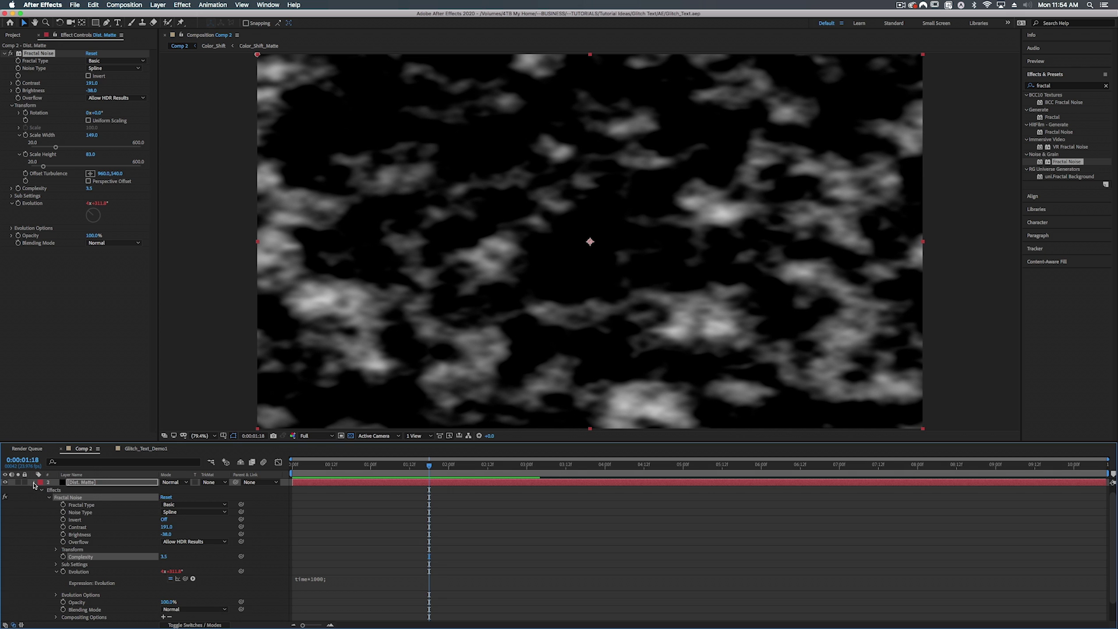
click(33, 483)
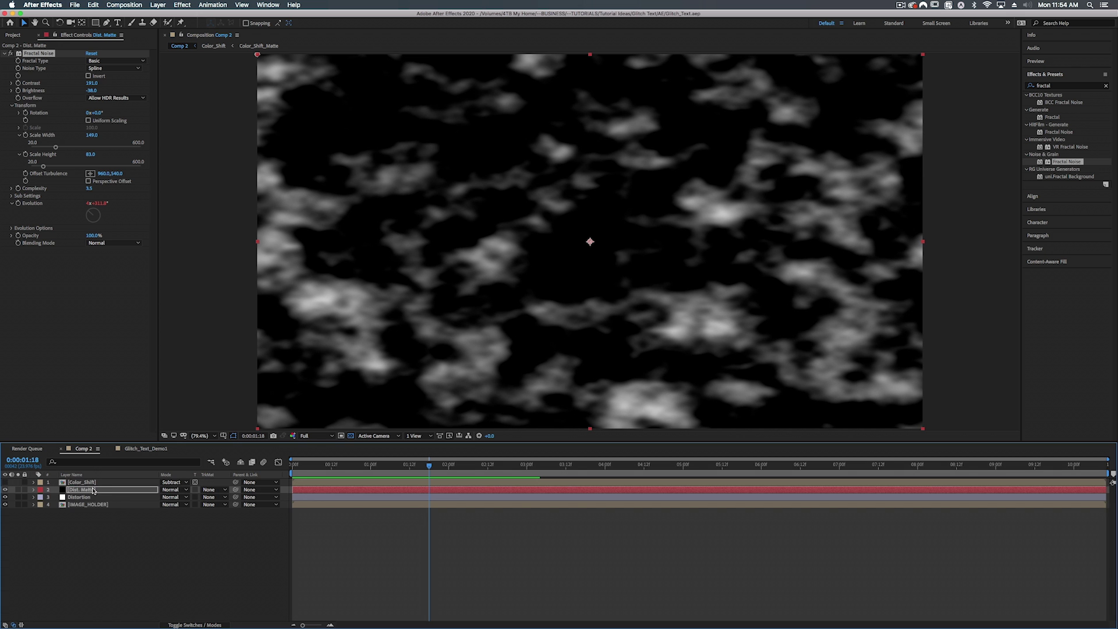
Apply Levels to Dist. Matte, pulling Input White left and Input Black right for hard contrast.
click(90, 491)
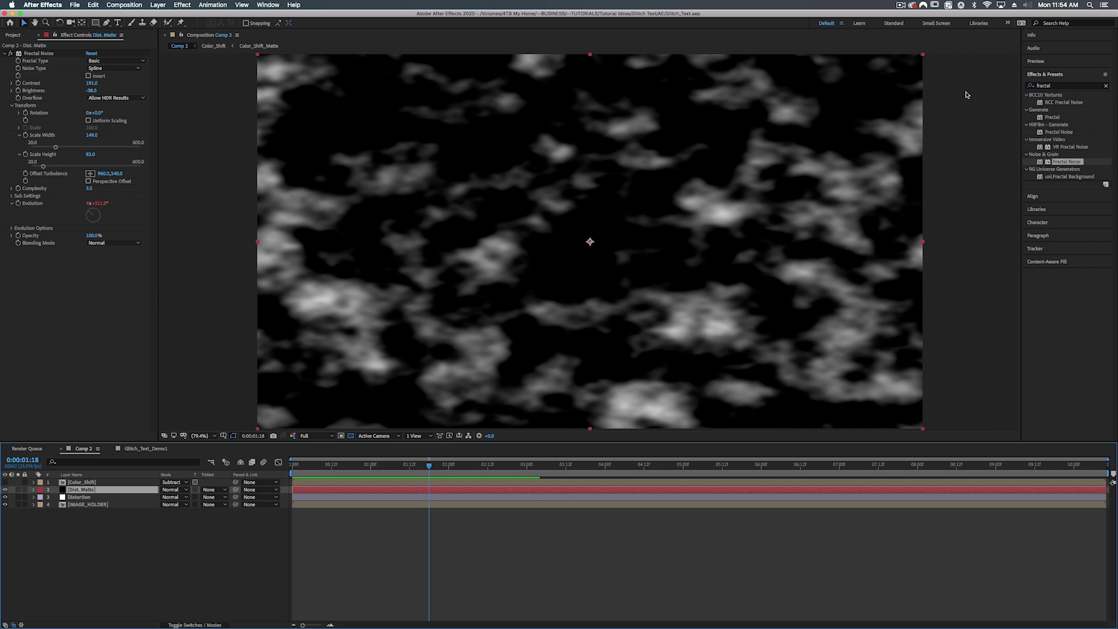
click(1067, 87)
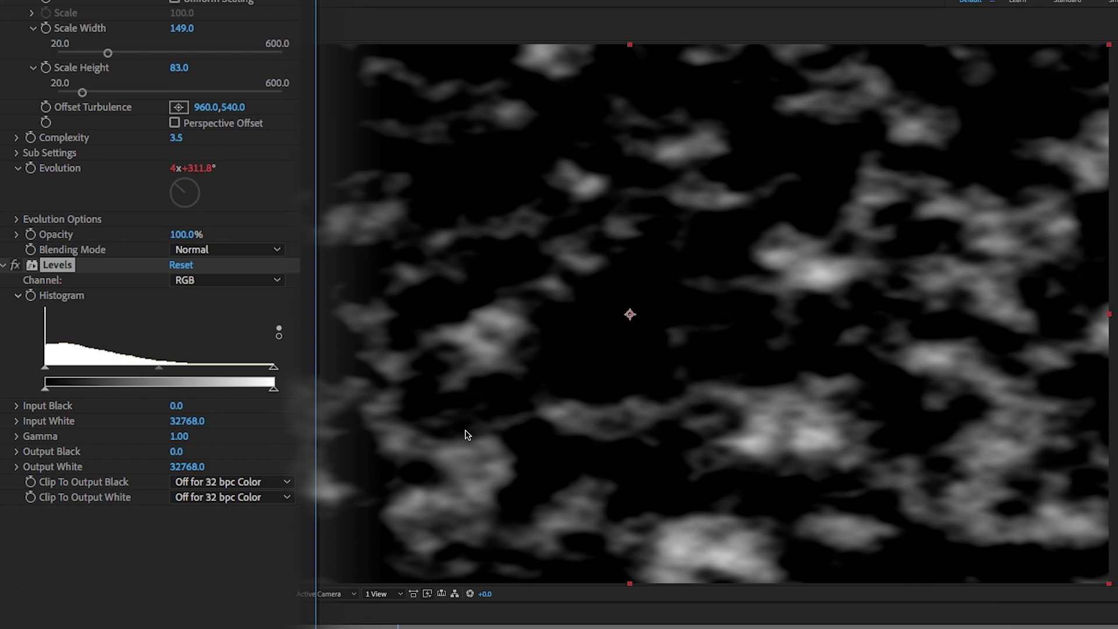
drag(271, 366, 130, 373)
drag(46, 369, 87, 371)
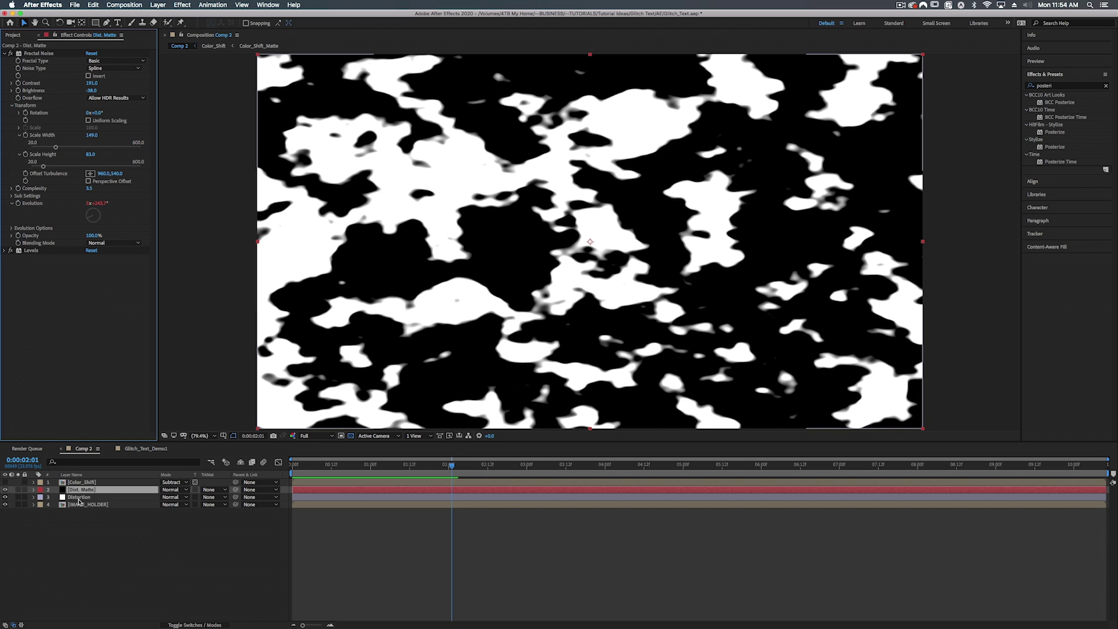
Set the Distortion layer's track matte to Luma using Dist. Matte and preview the result.
click(77, 498)
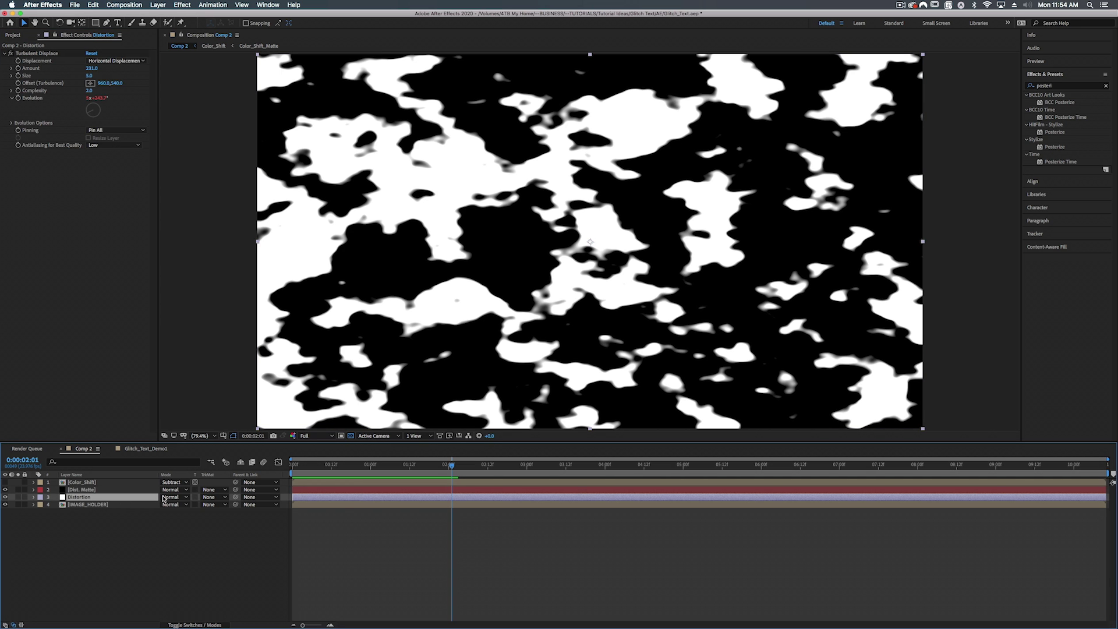
click(209, 497)
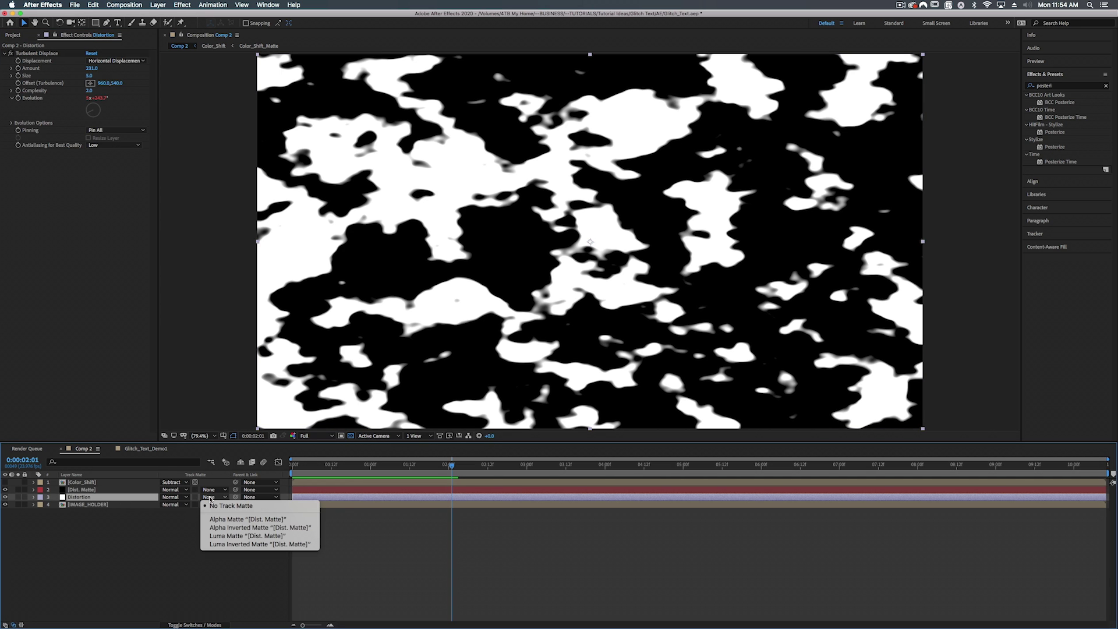
click(218, 536)
key(space)
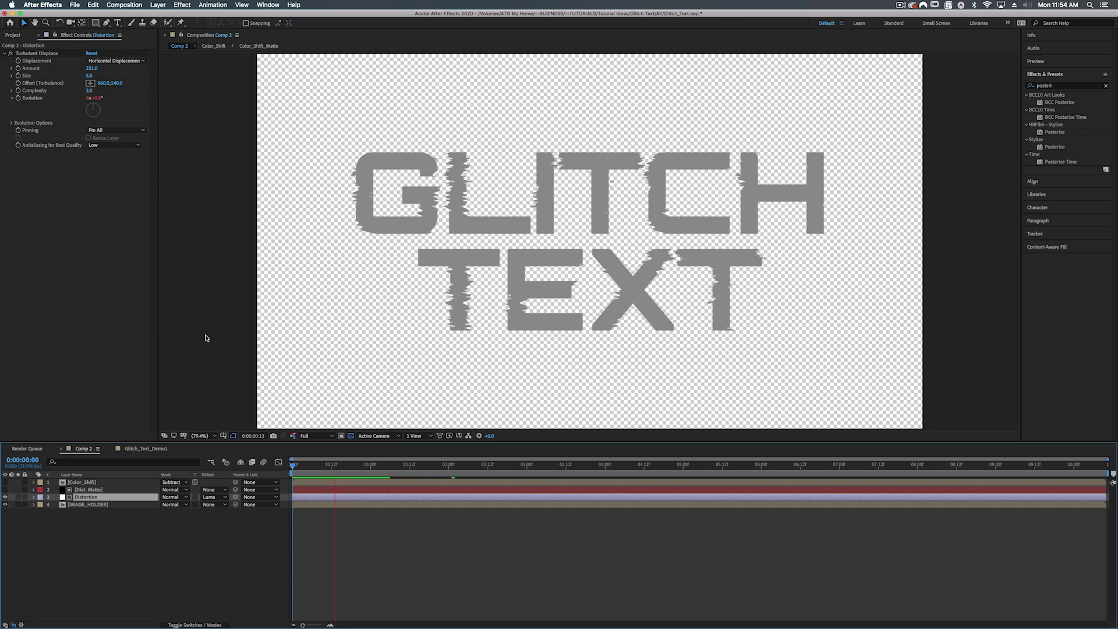
key(space)
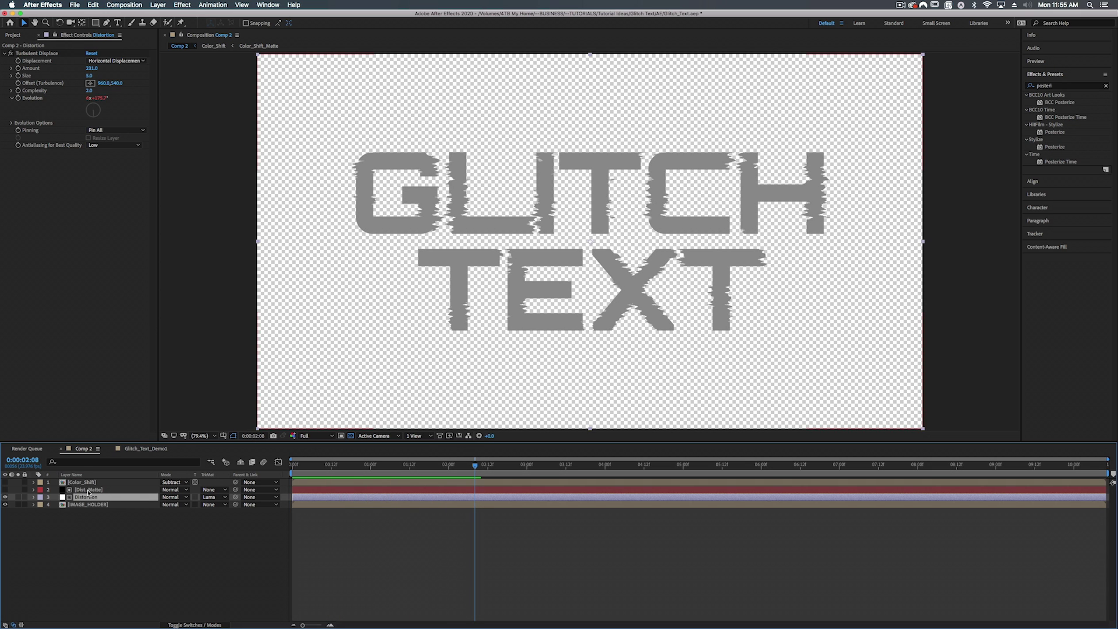
Add Posterize Time at 8 frames per second to Dist. Matte, preview, then select IMAGE_HOLDER.
click(88, 490)
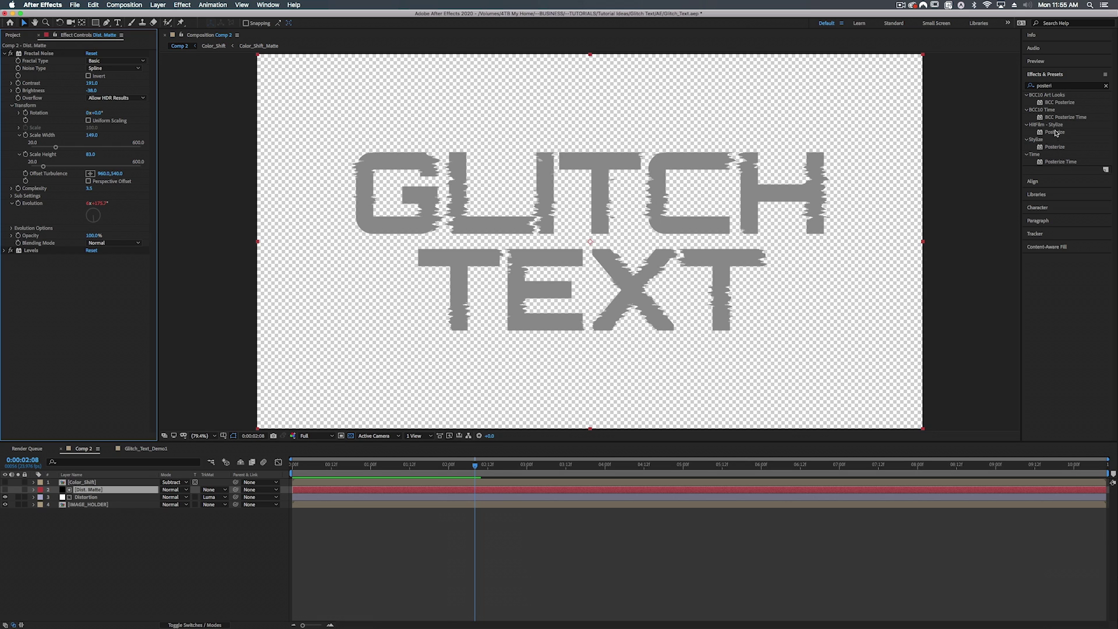
drag(1053, 163, 66, 311)
click(89, 265)
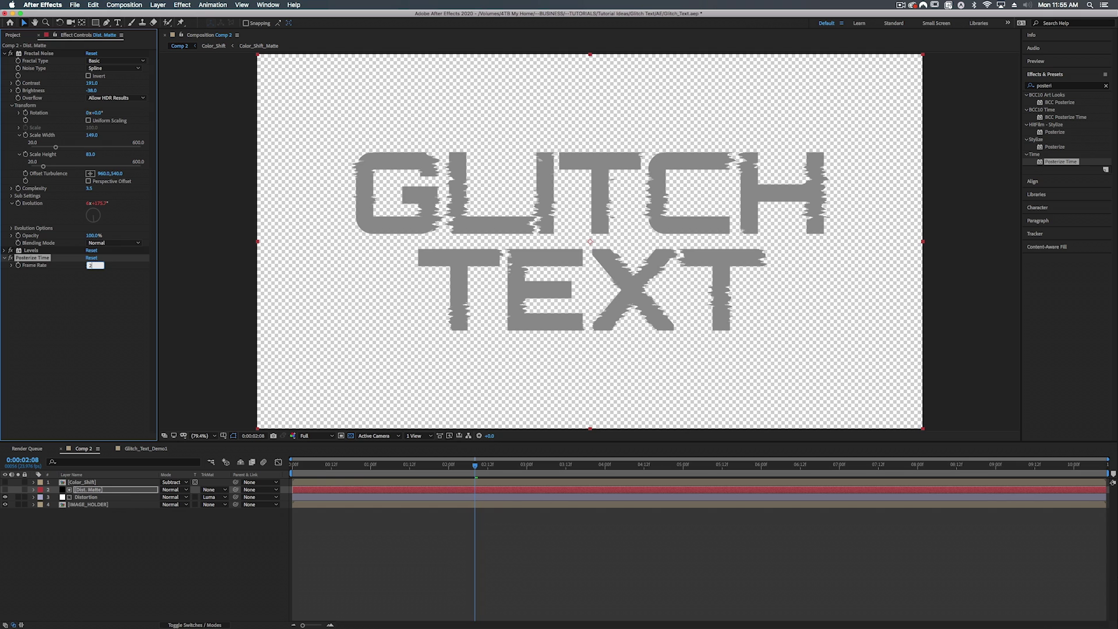
text(8)
key(Return)
key(space)
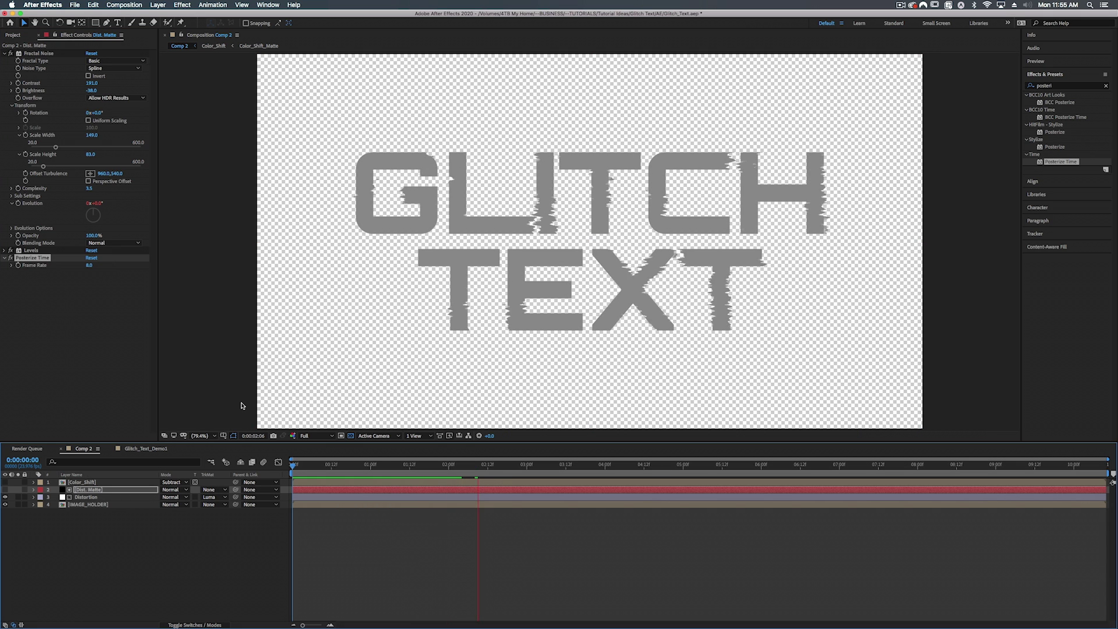
key(space)
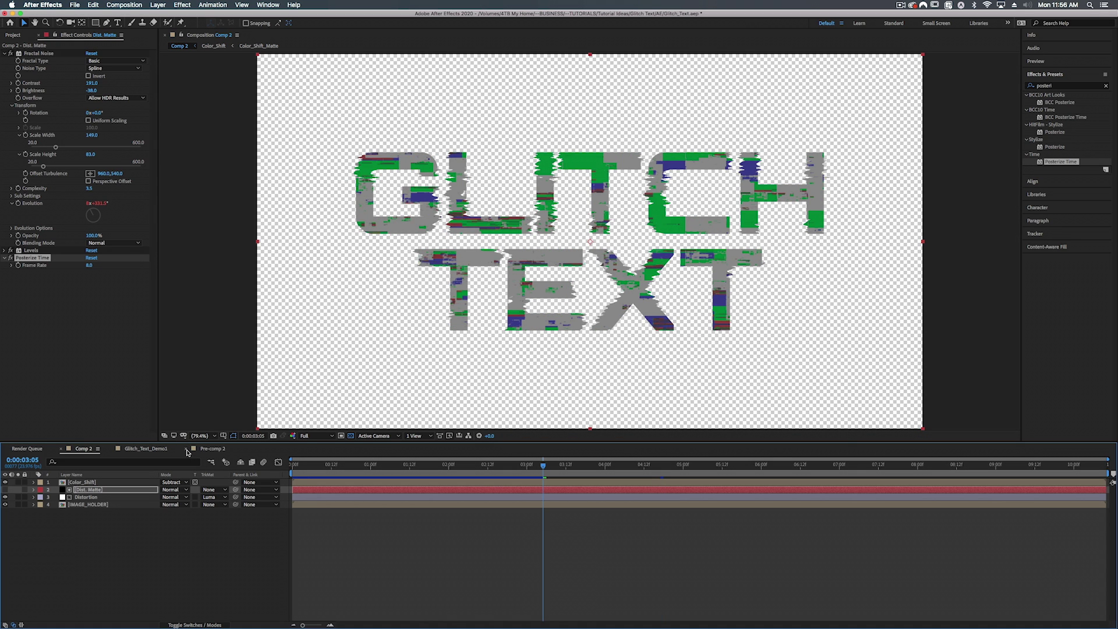
click(186, 448)
click(81, 505)
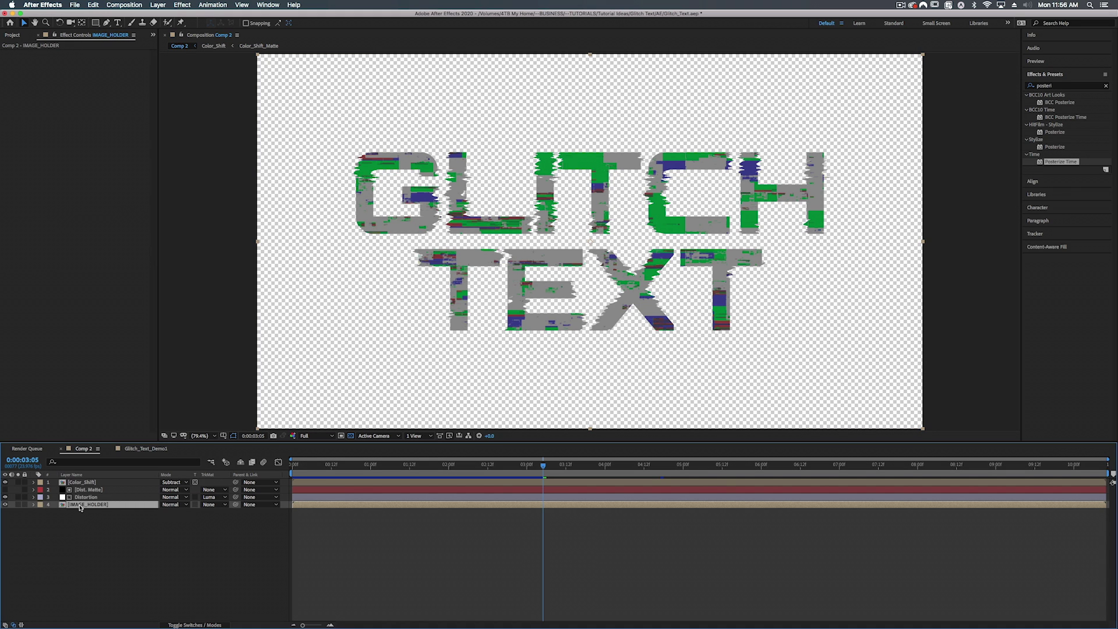
Duplicate IMAGE_HOLDER, hide the lower copy, and add a hidden black solid named Position Matte.
key(super+d)
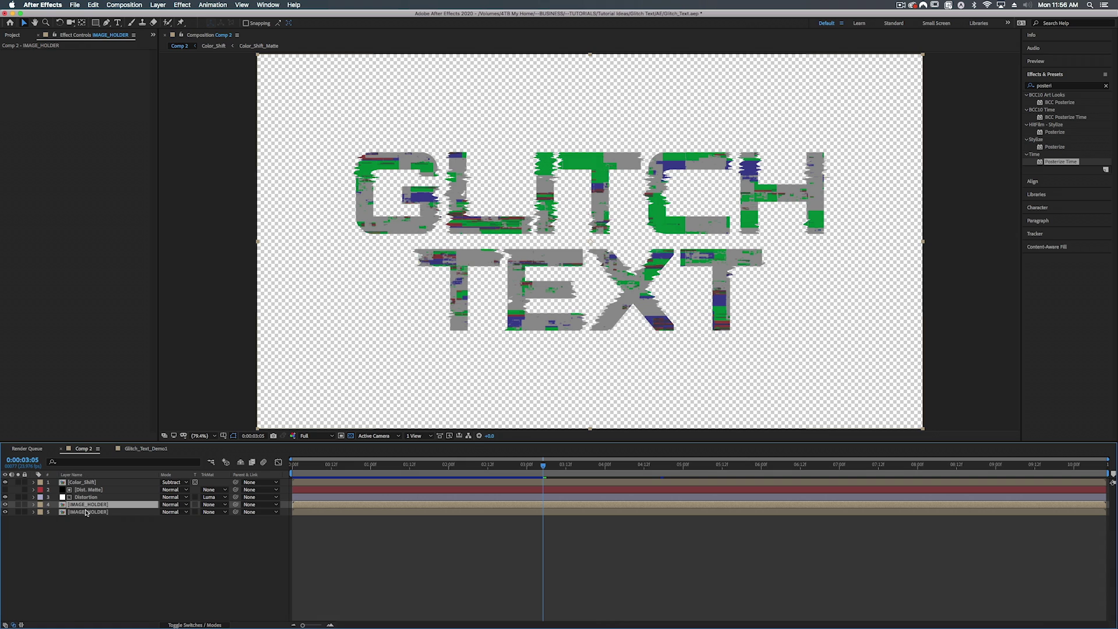
click(5, 512)
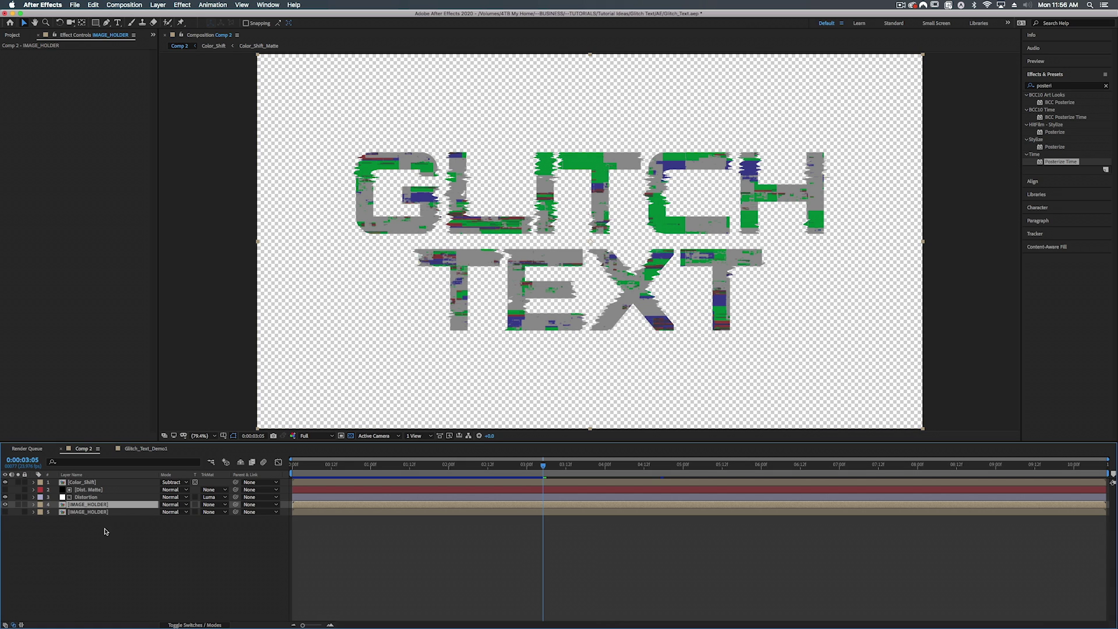
right_click(90, 543)
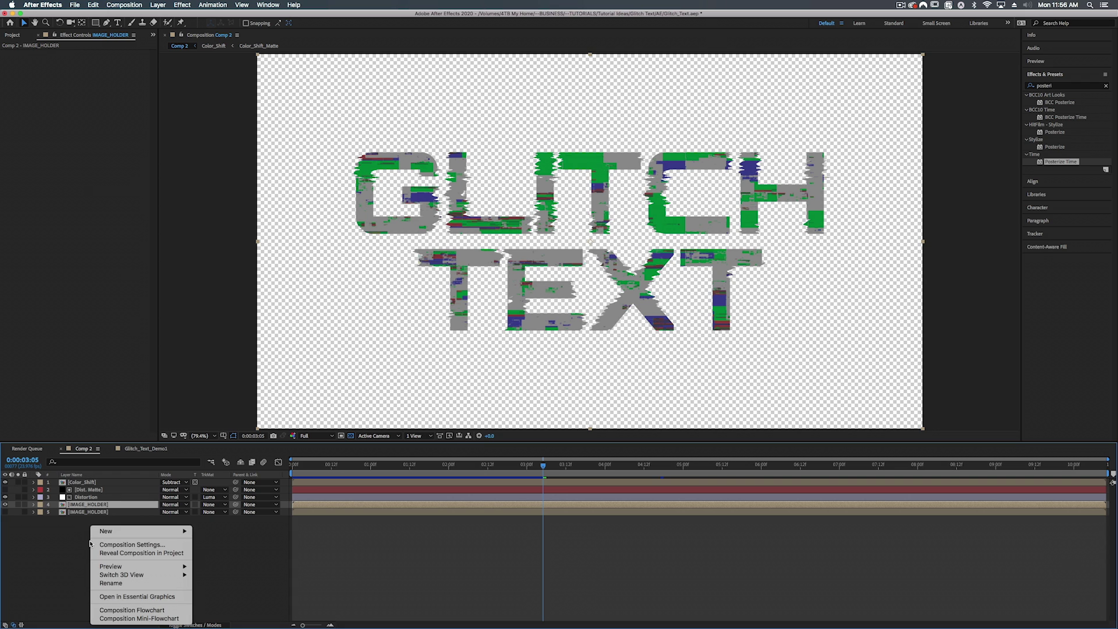
mouse_move(169, 531)
click(211, 553)
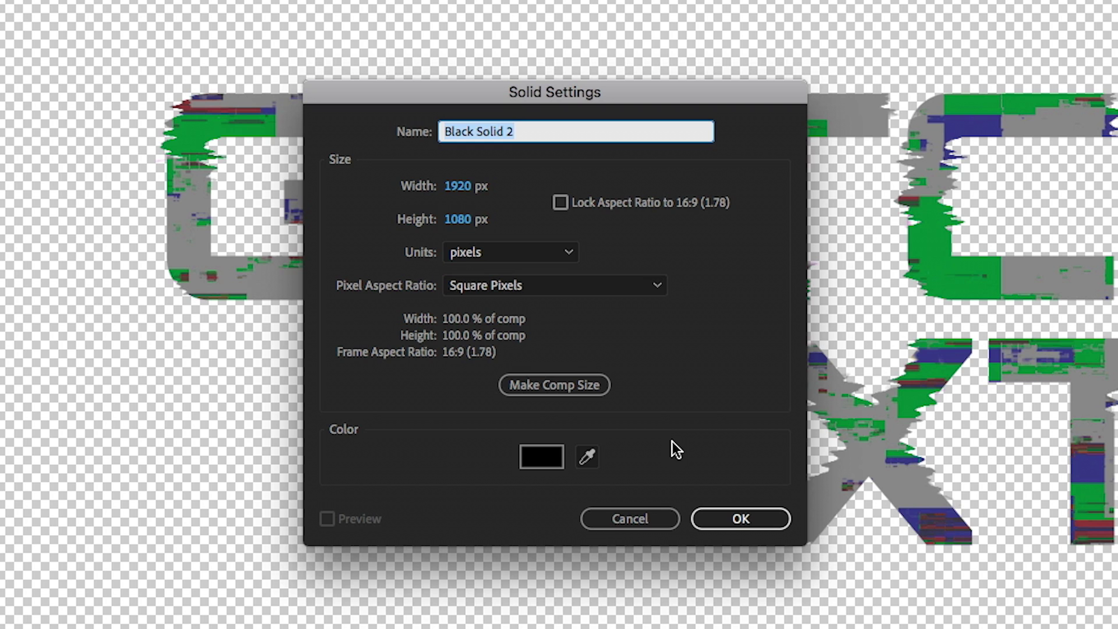
text(Position Matte)
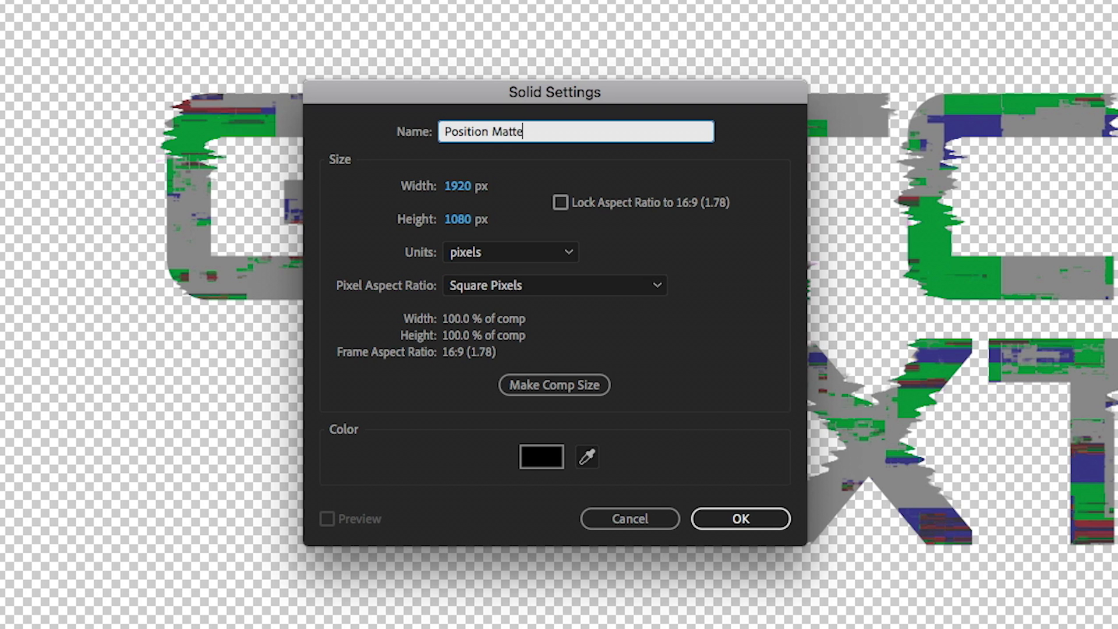
key(Return)
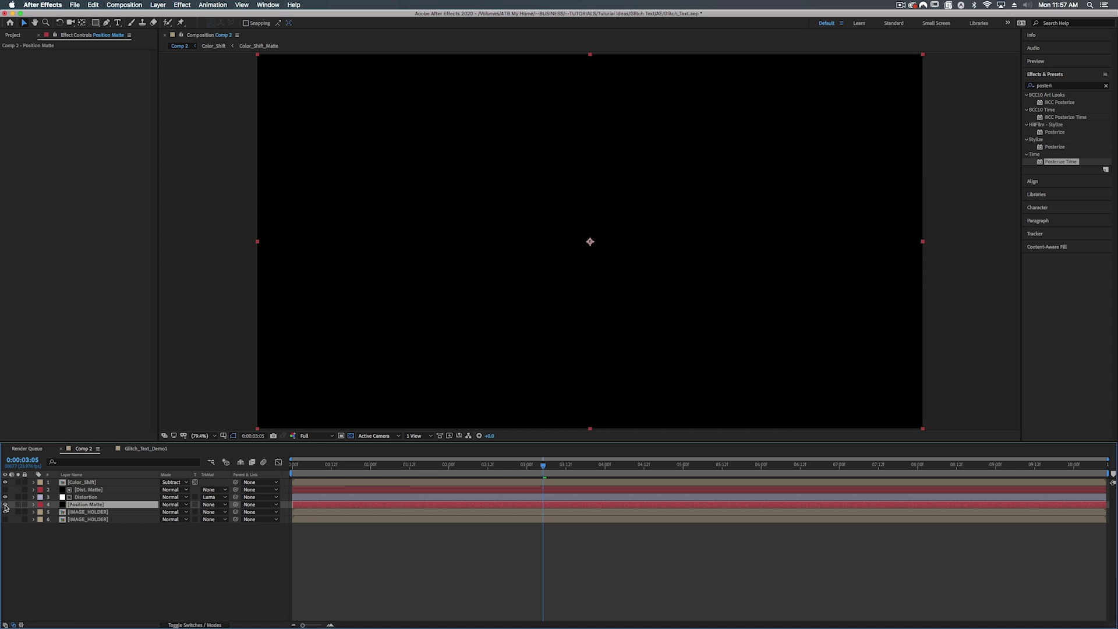
click(5, 505)
Add a wiggle(3,20) expression to the upper IMAGE_HOLDER copy's Position.
click(80, 513)
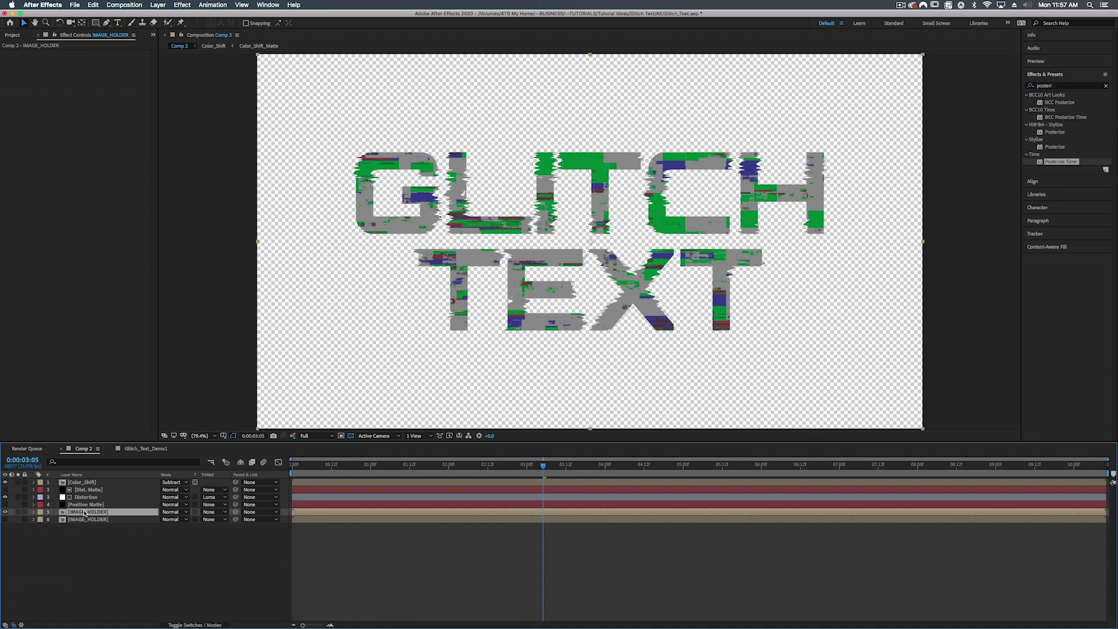
key(p)
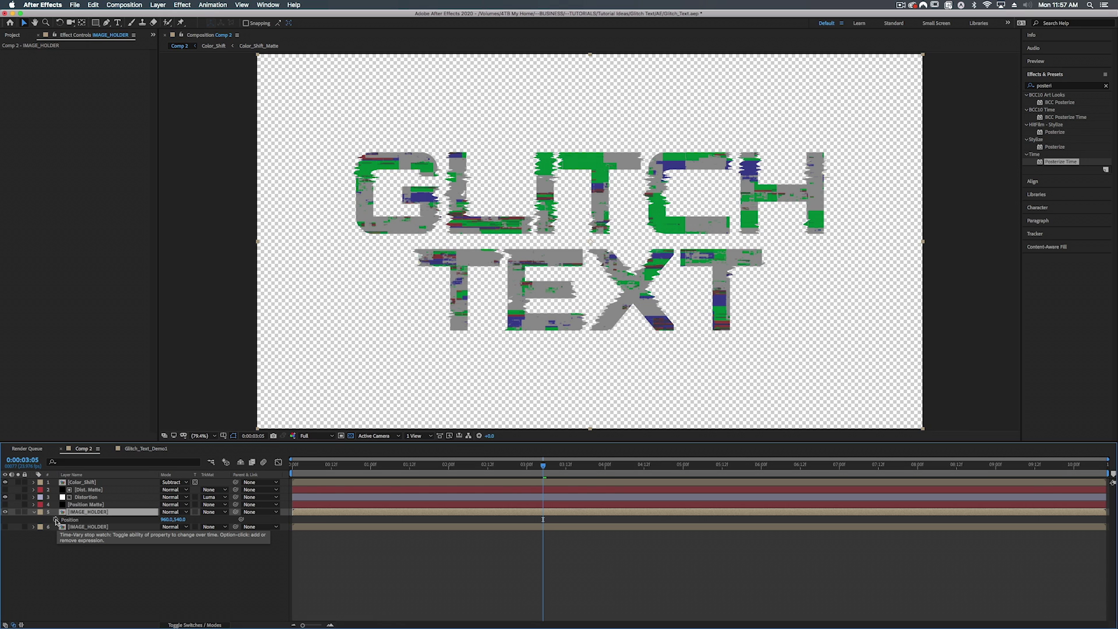
alt+click(57, 520)
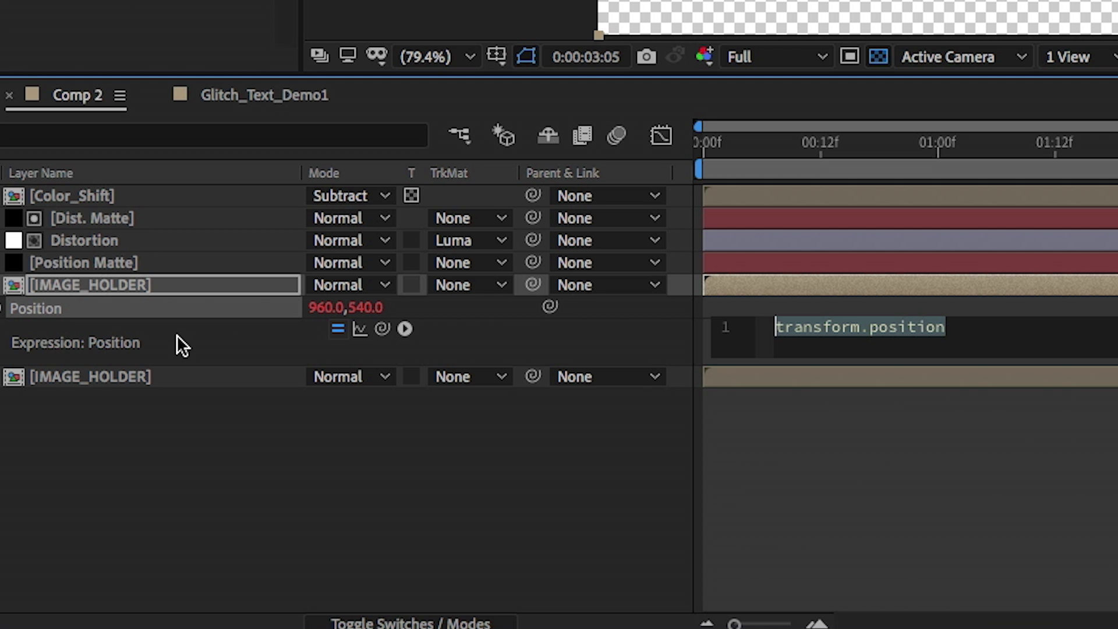
text(wiggle)
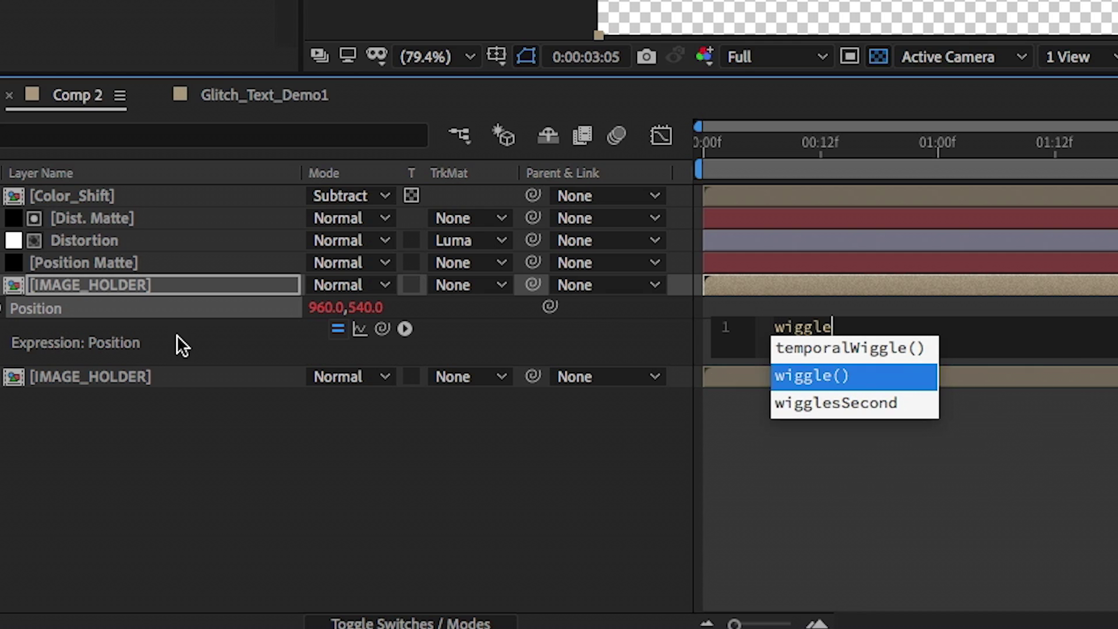
key(Return)
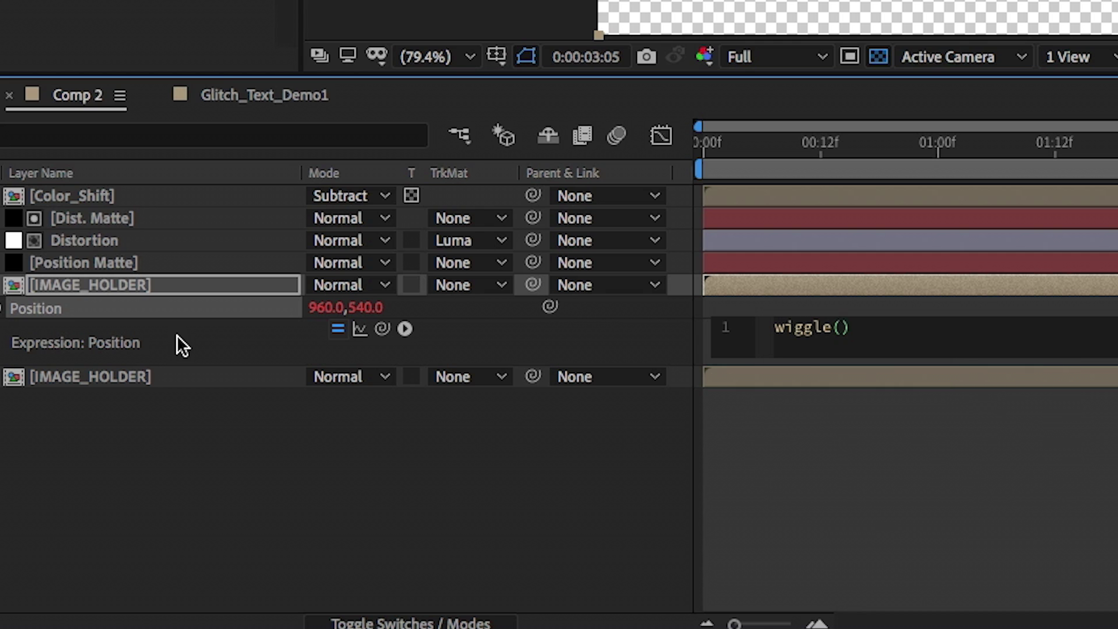
text(3,)
text(20)
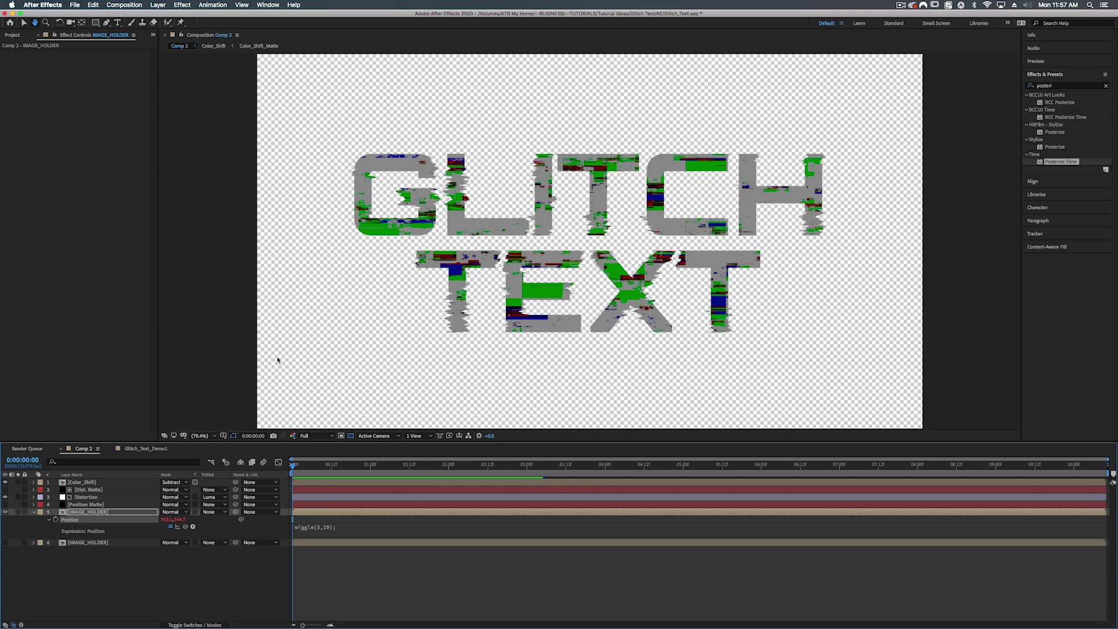
Raise the wiggle frequency to make it wiggle(10,20); and preview the jittering text.
click(321, 529)
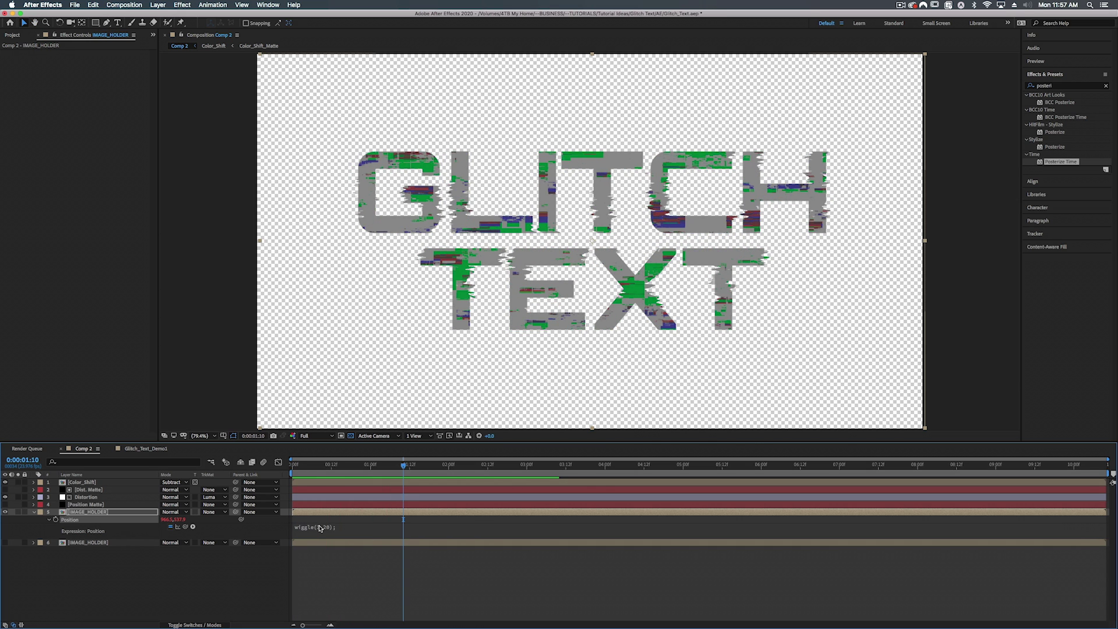
click(324, 529)
double_click(339, 525)
key(BackSpace)
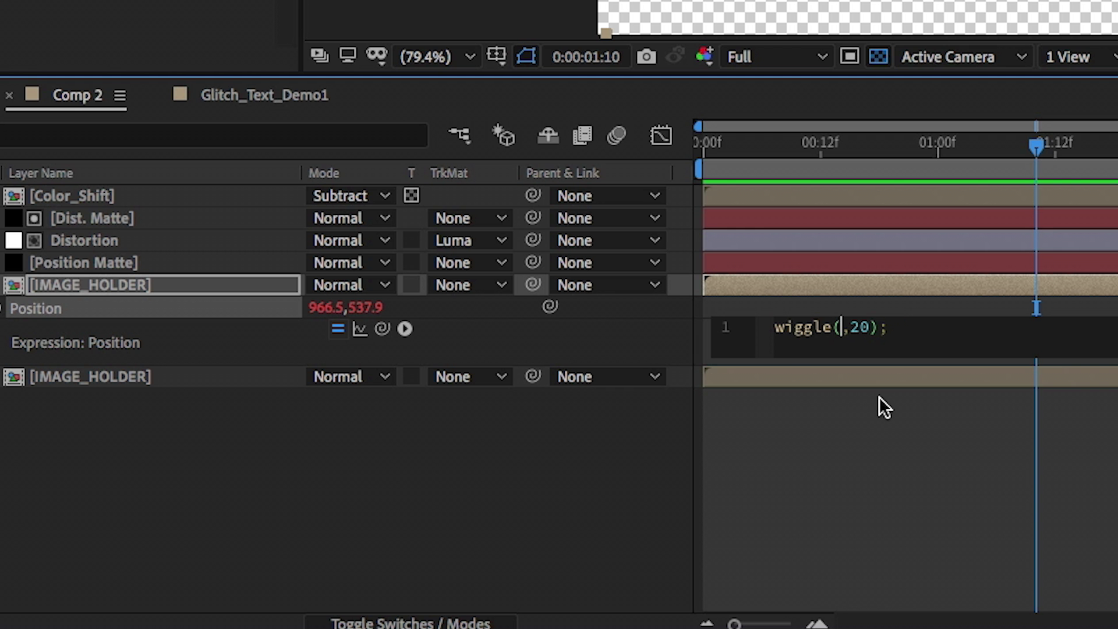
text(10)
key(KP_Enter)
key(space)
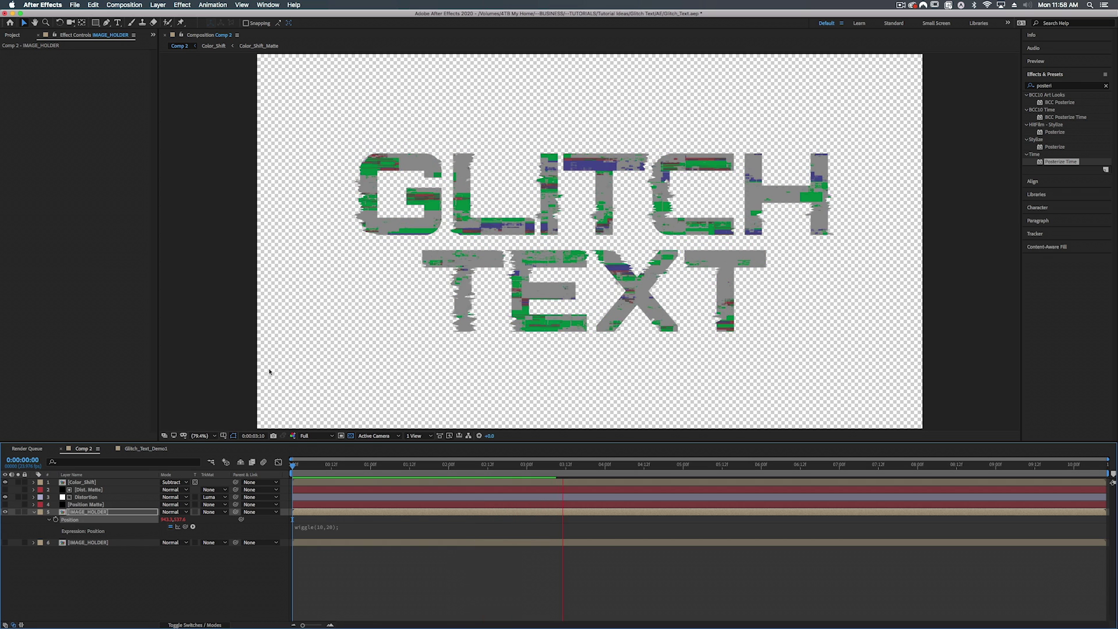
key(space)
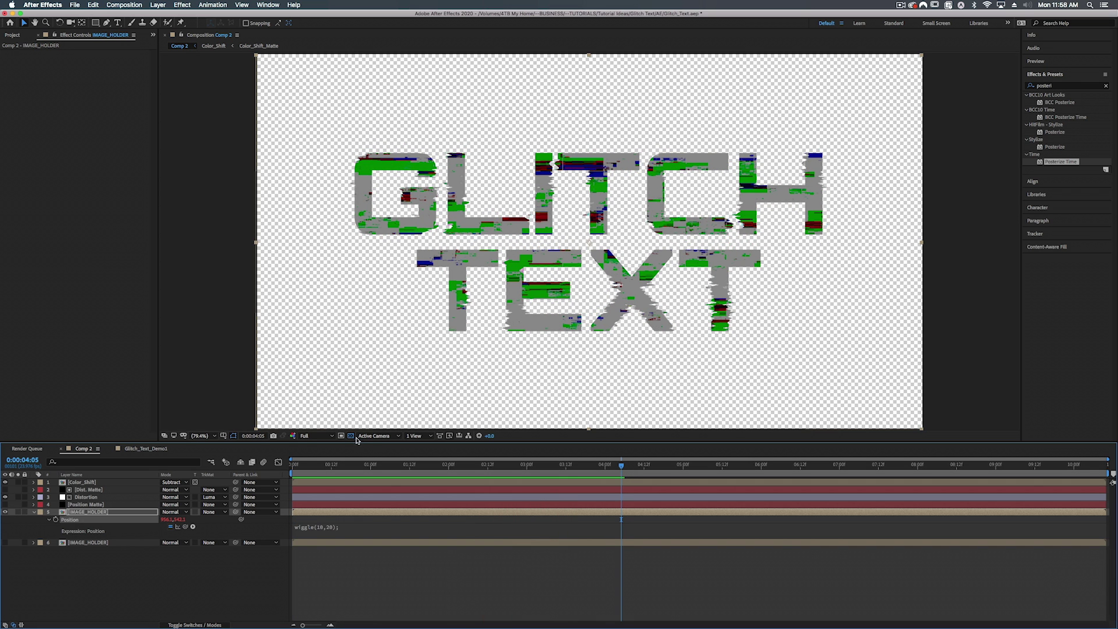
Apply Fractal Noise to Position Matte with Turbulent Smooth fractal type and Block noise, and show the layer.
click(87, 504)
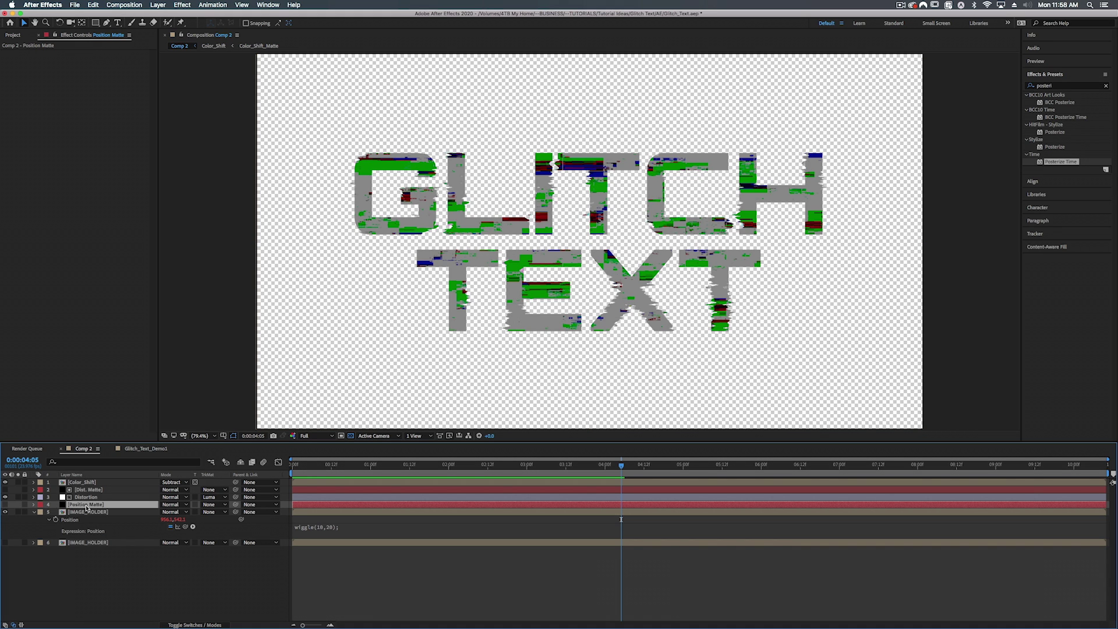
click(32, 513)
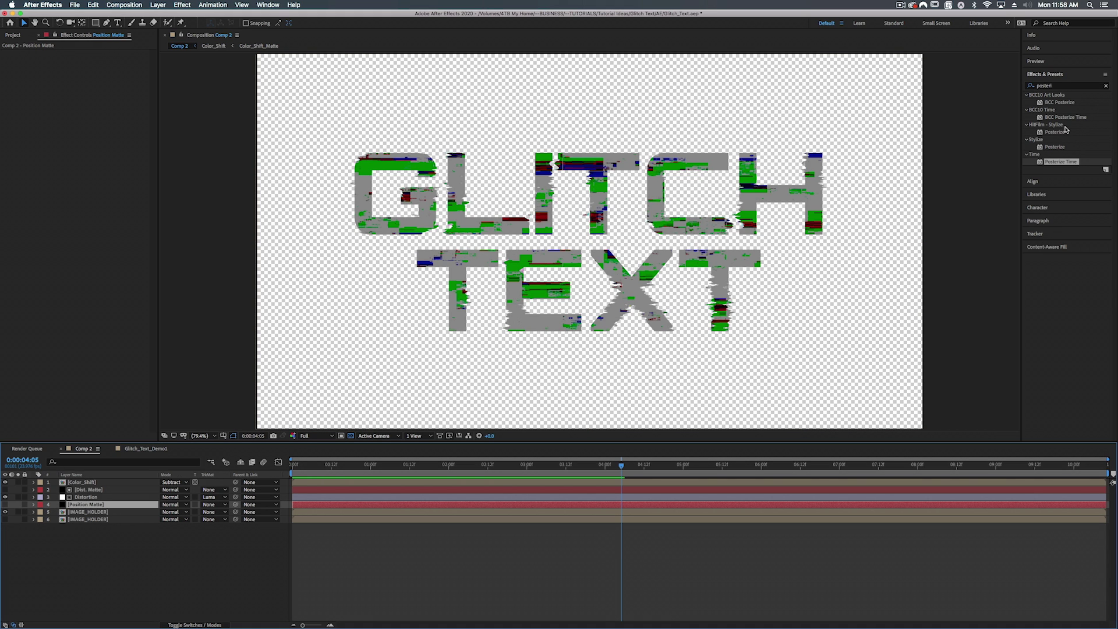
click(1055, 87)
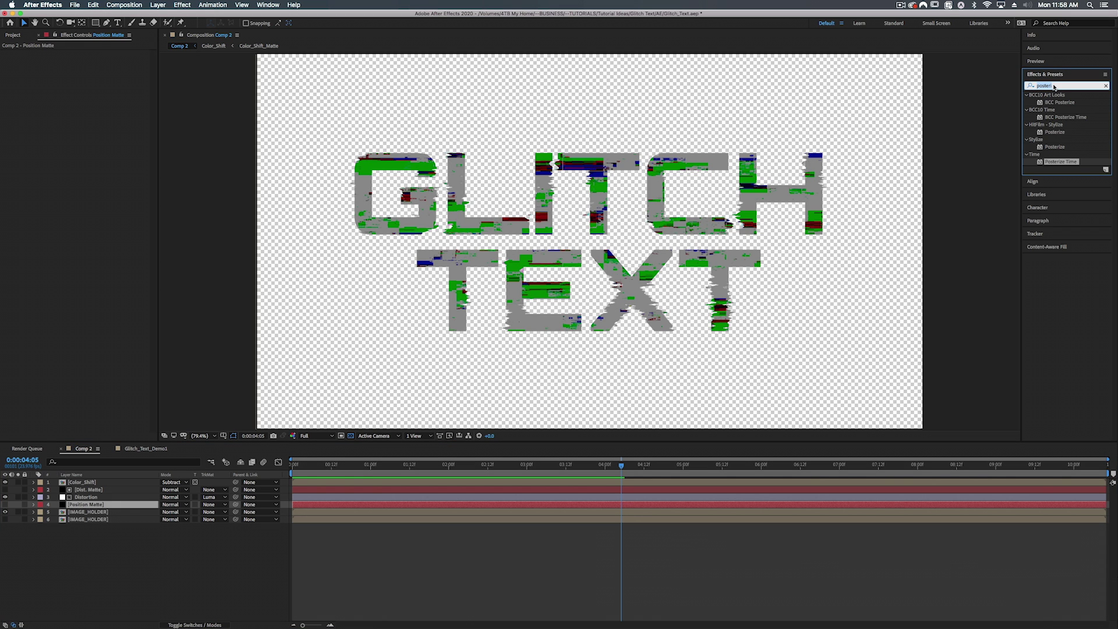
text(frac)
drag(1066, 184, 93, 506)
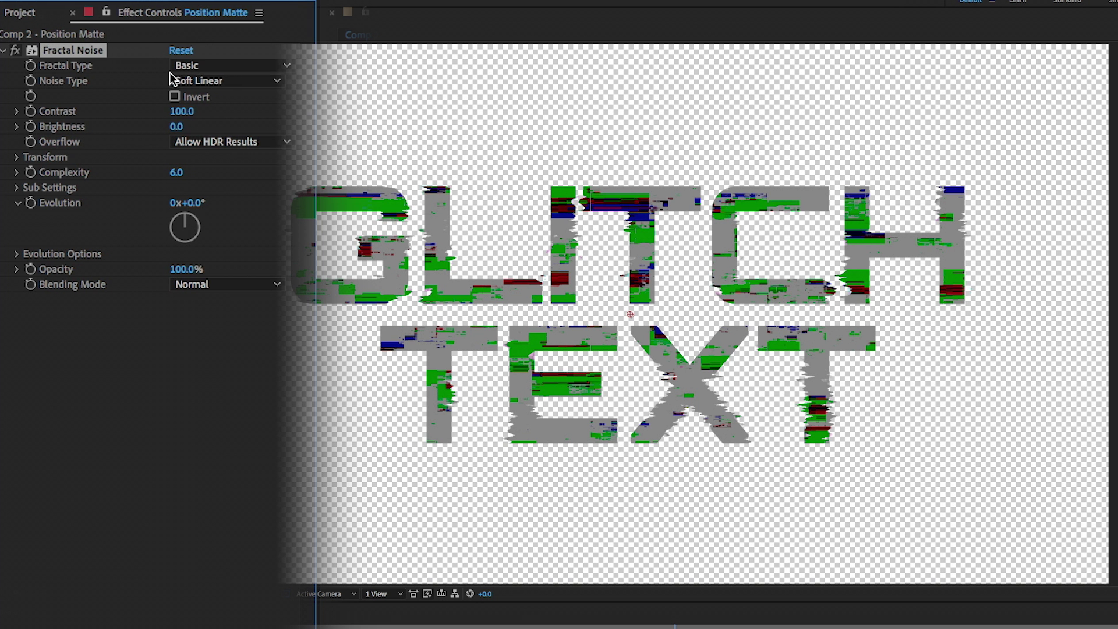
click(211, 67)
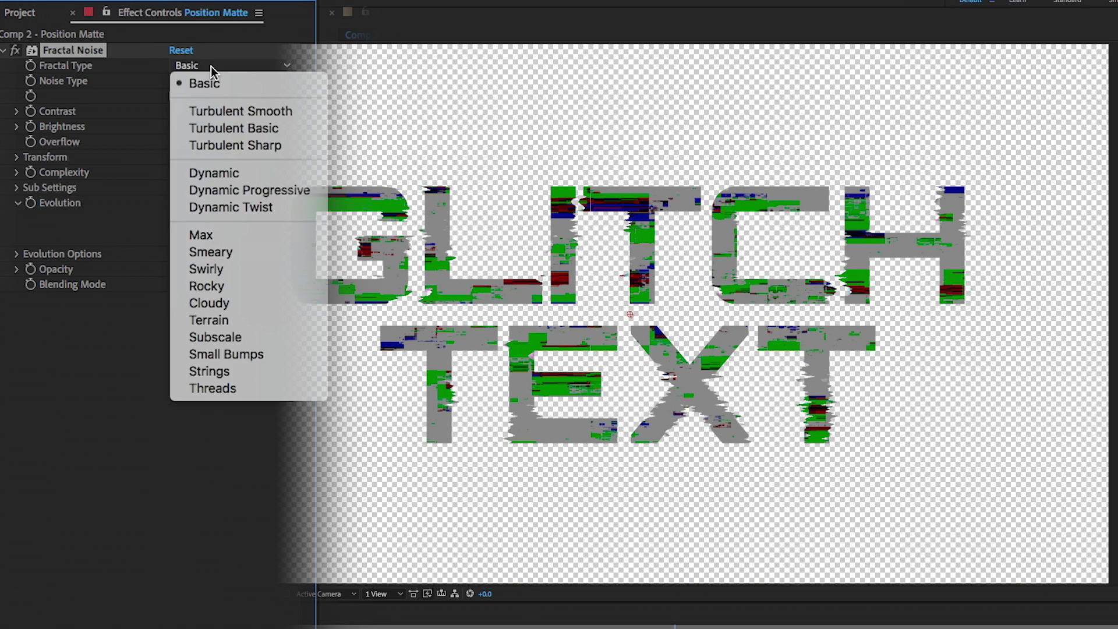
click(203, 113)
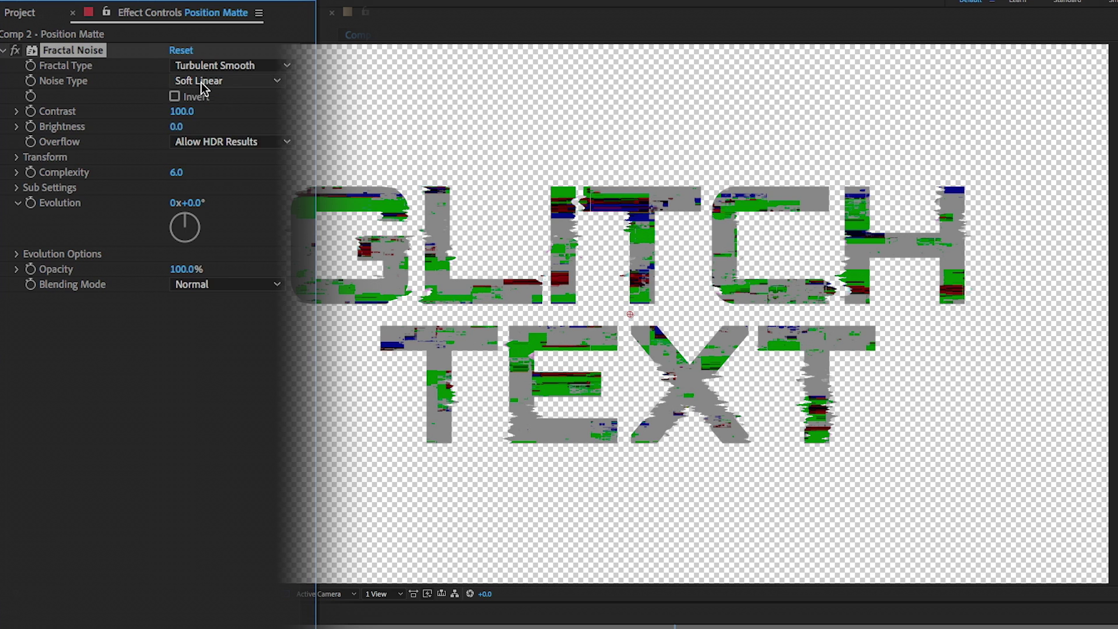
click(211, 82)
click(217, 102)
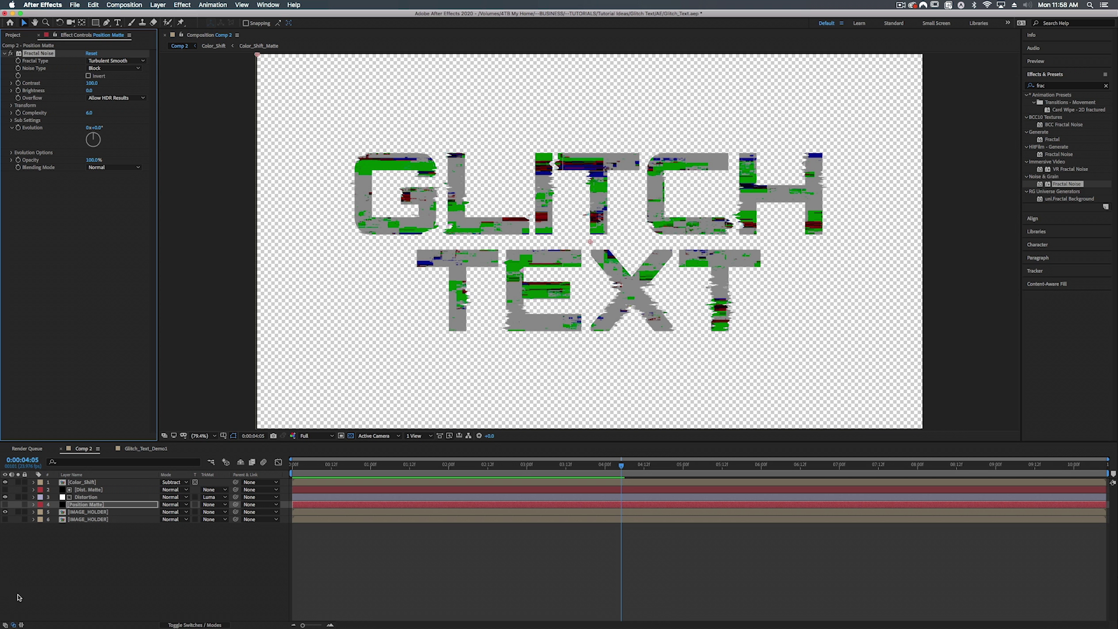
click(5, 505)
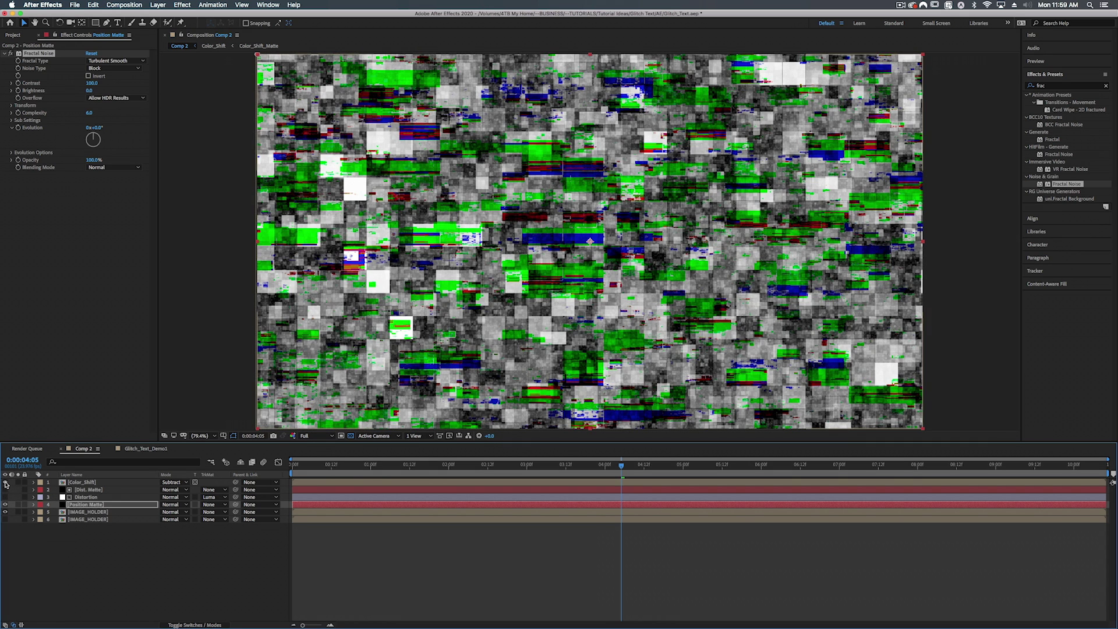
Hide layers 1–3 to isolate the noise and raise its Contrast to 154.
drag(6, 498, 6, 483)
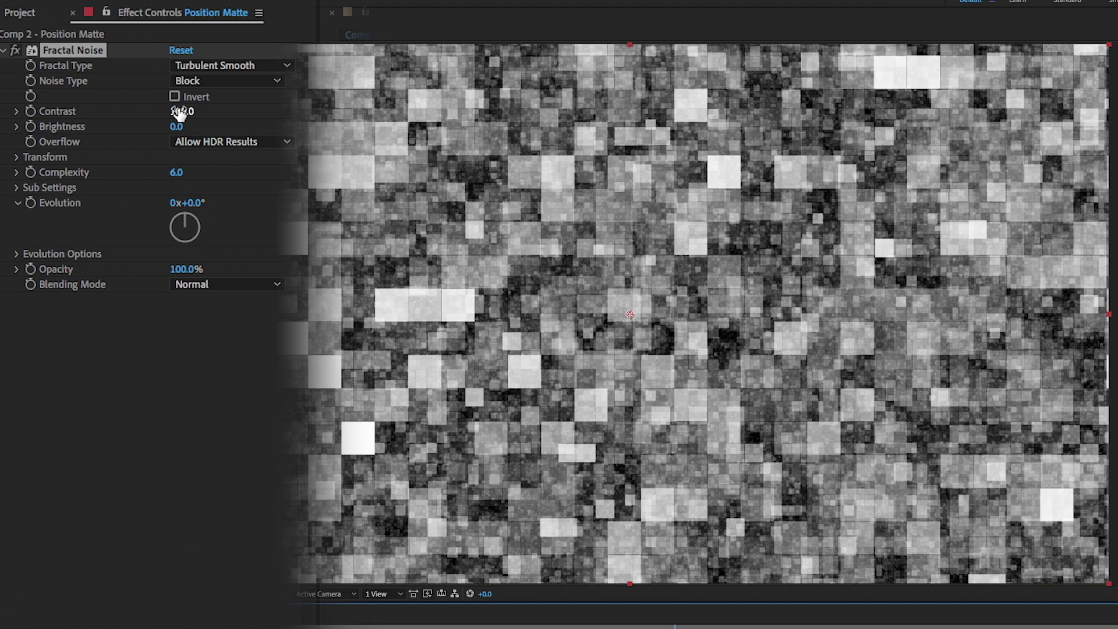
drag(91, 82, 107, 81)
drag(214, 108, 177, 164)
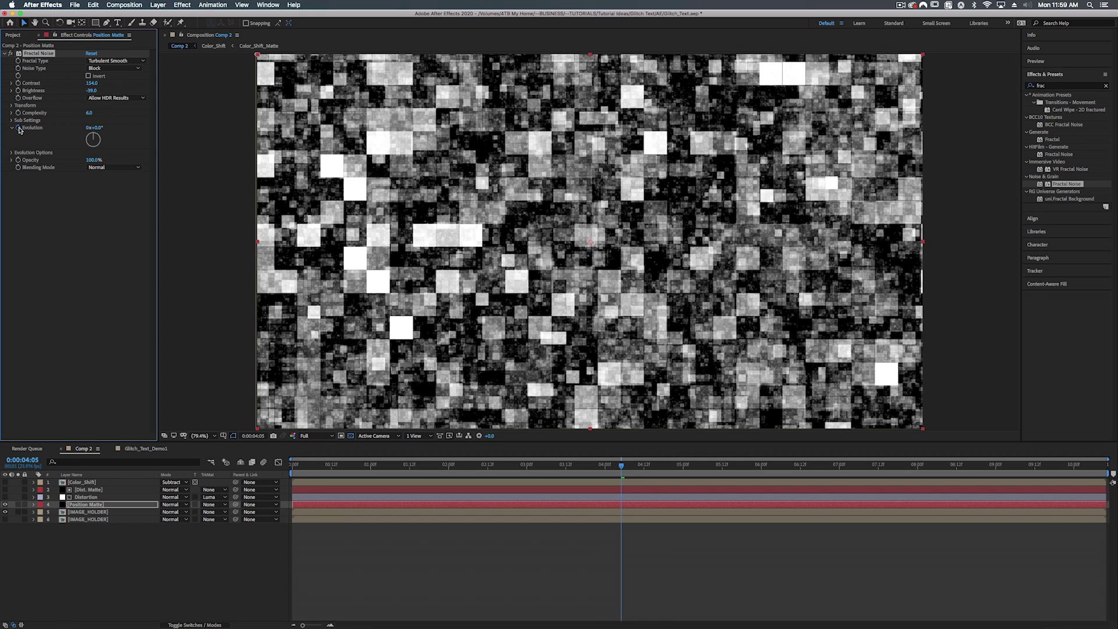
Drive Evolution with time*1000 and add Levels at Input Black 17604.8, Input White 20431.8.
alt+click(20, 130)
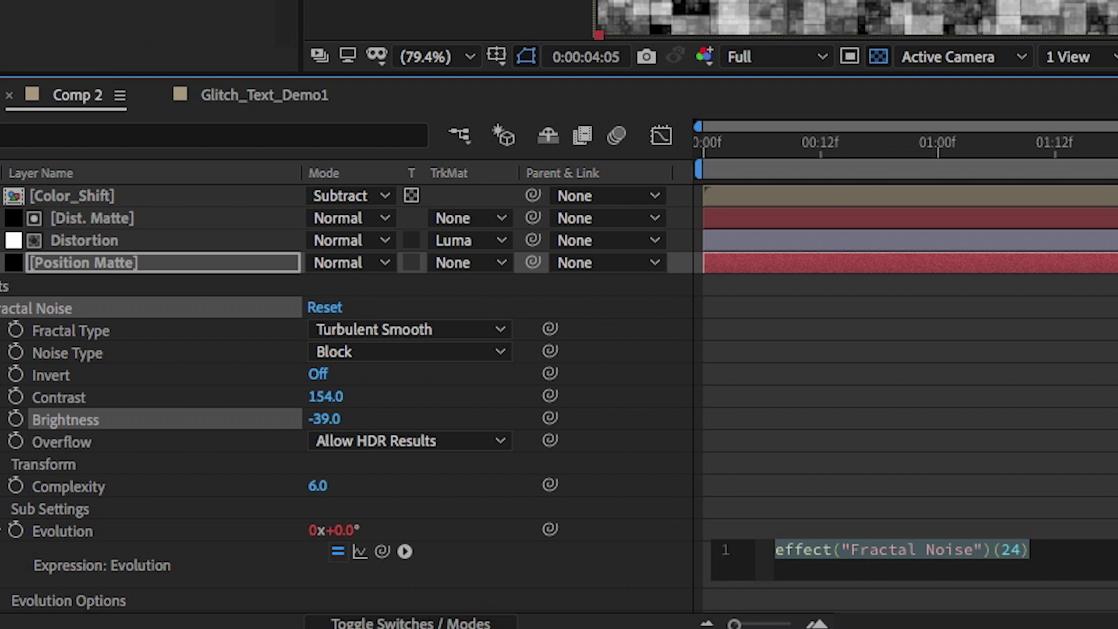
text(time)
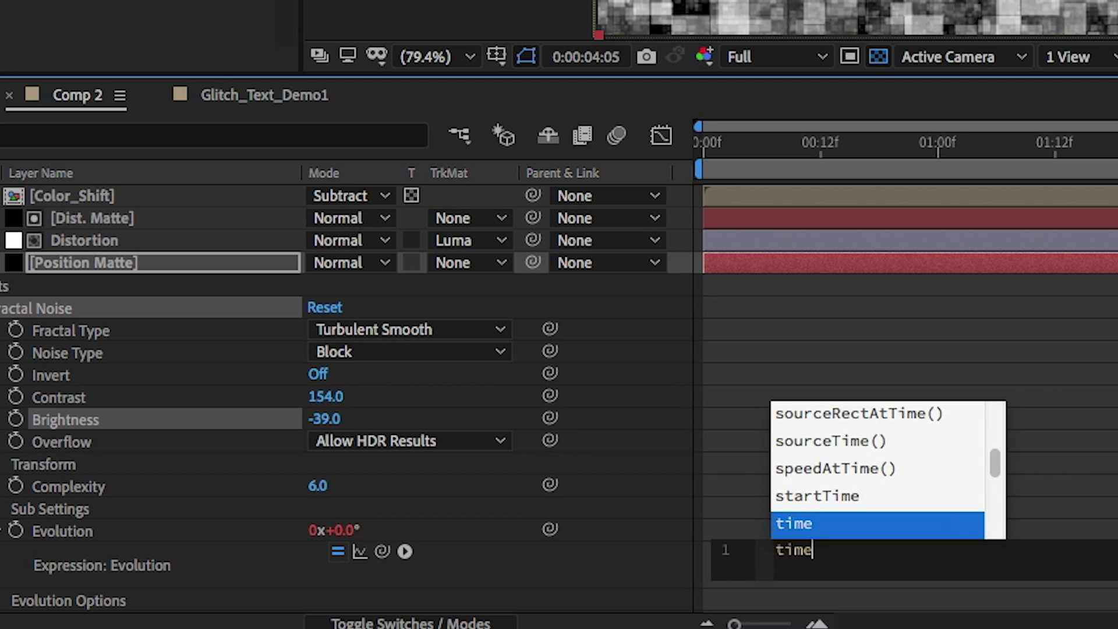
text(*1000)
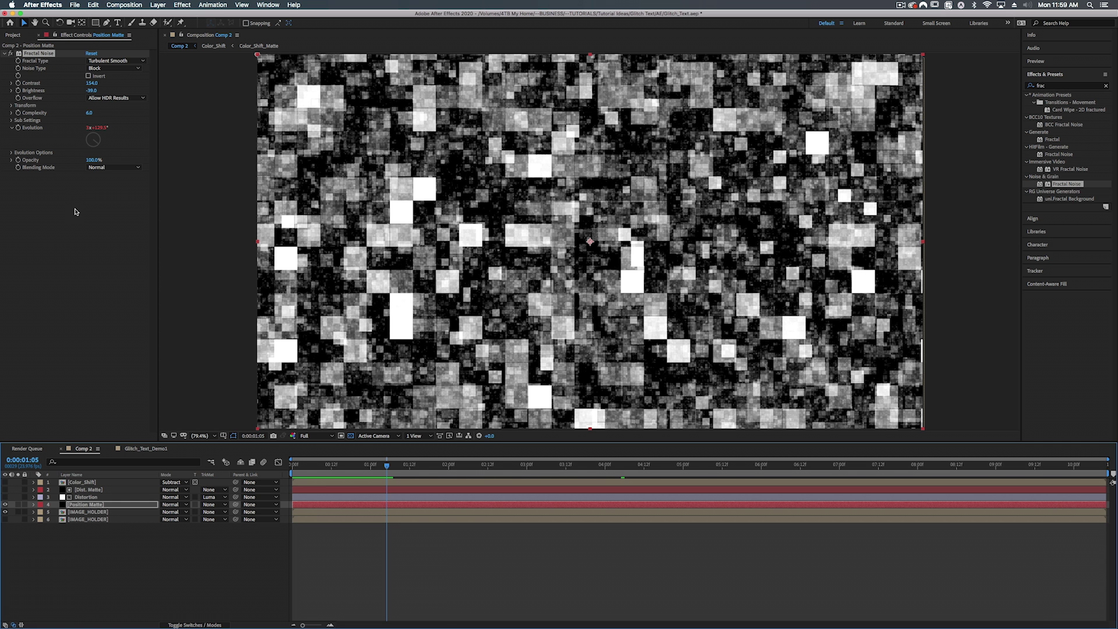
drag(1059, 154, 407, 503)
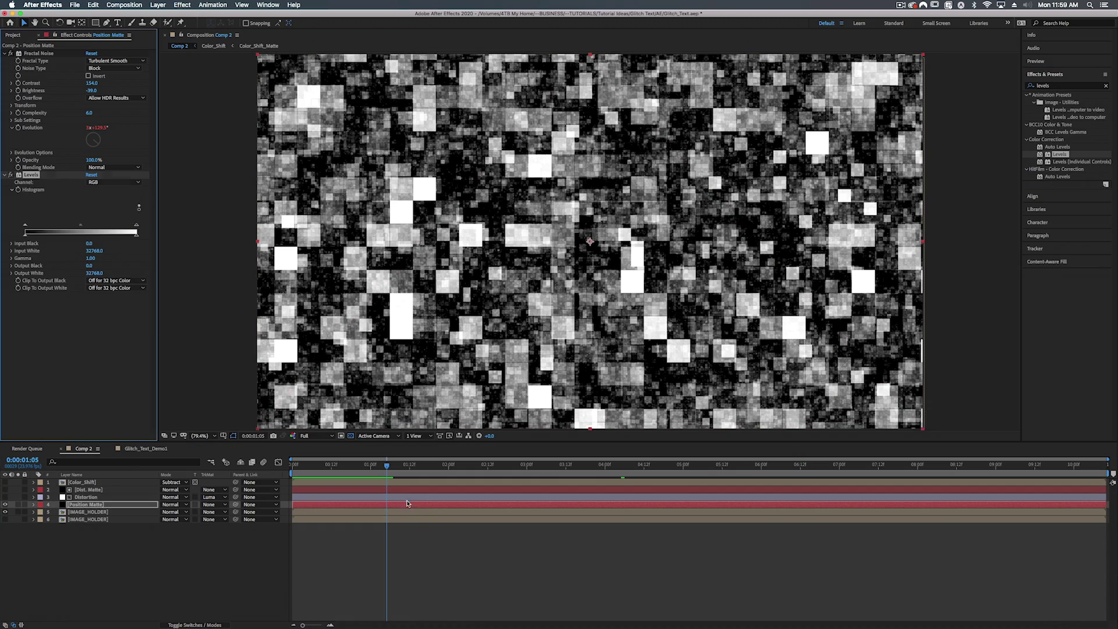
drag(137, 227, 187, 213)
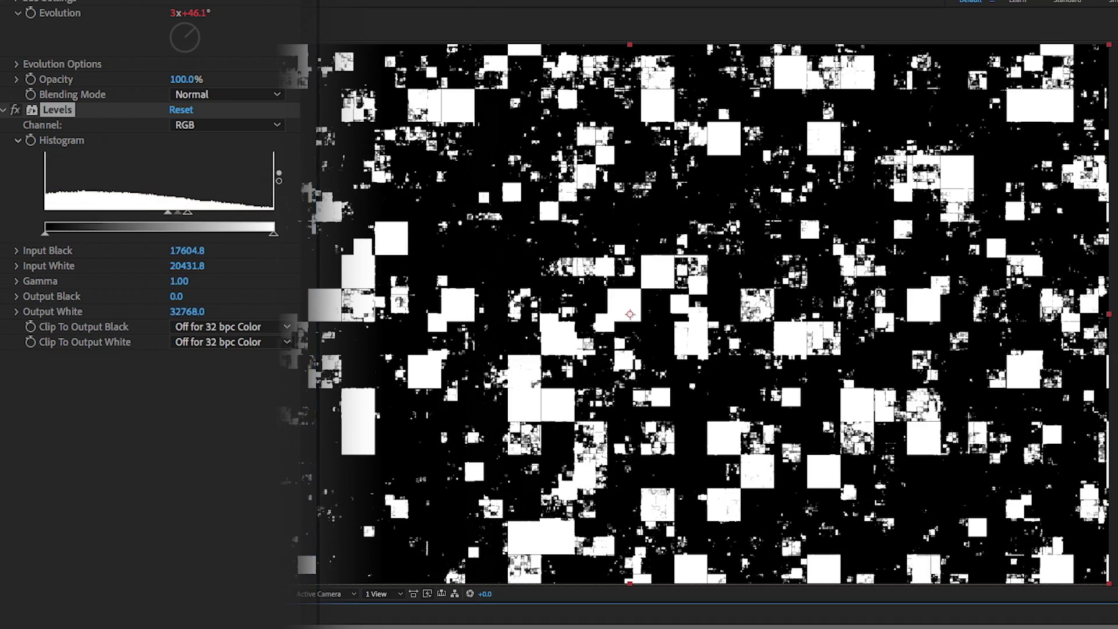
Turn off Uniform Scaling and stretch the noise to Scale Width 127, Height 79.
key(space)
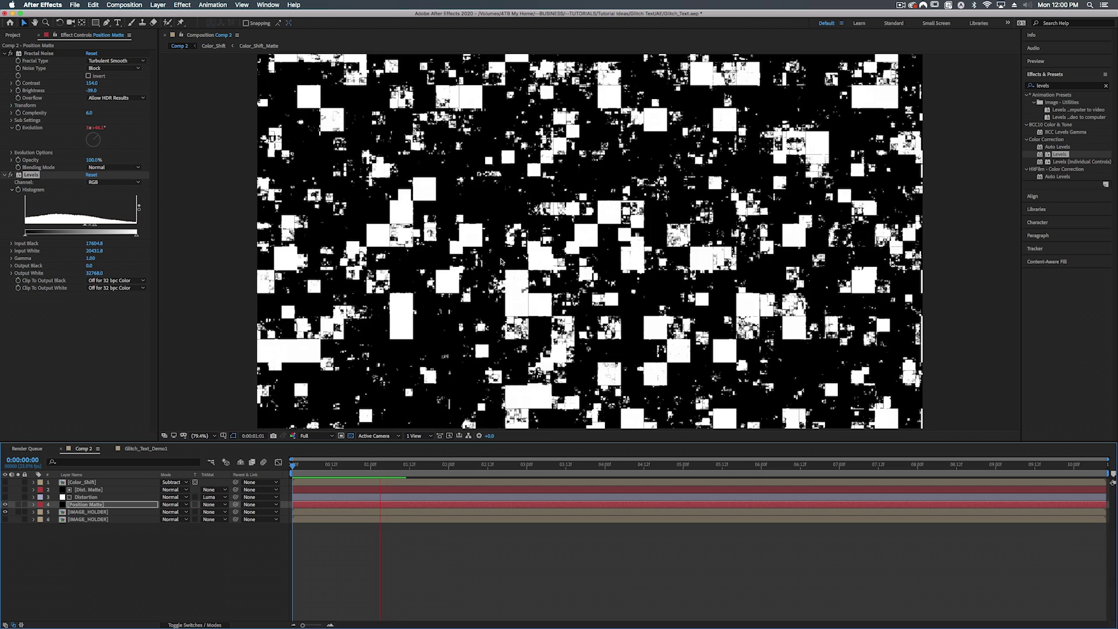
key(space)
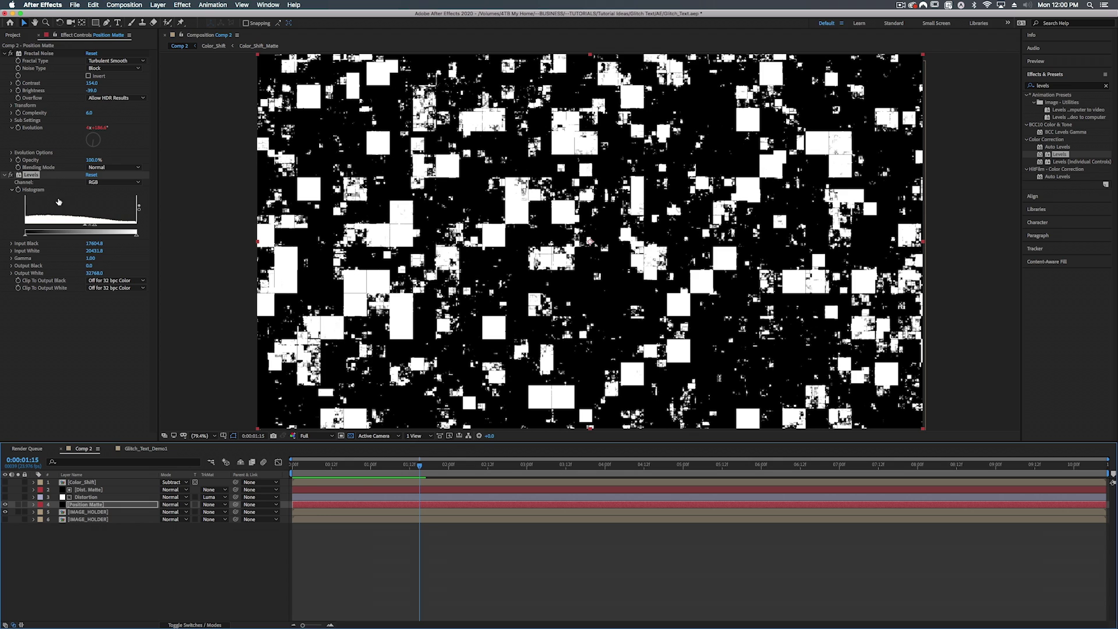
click(4, 175)
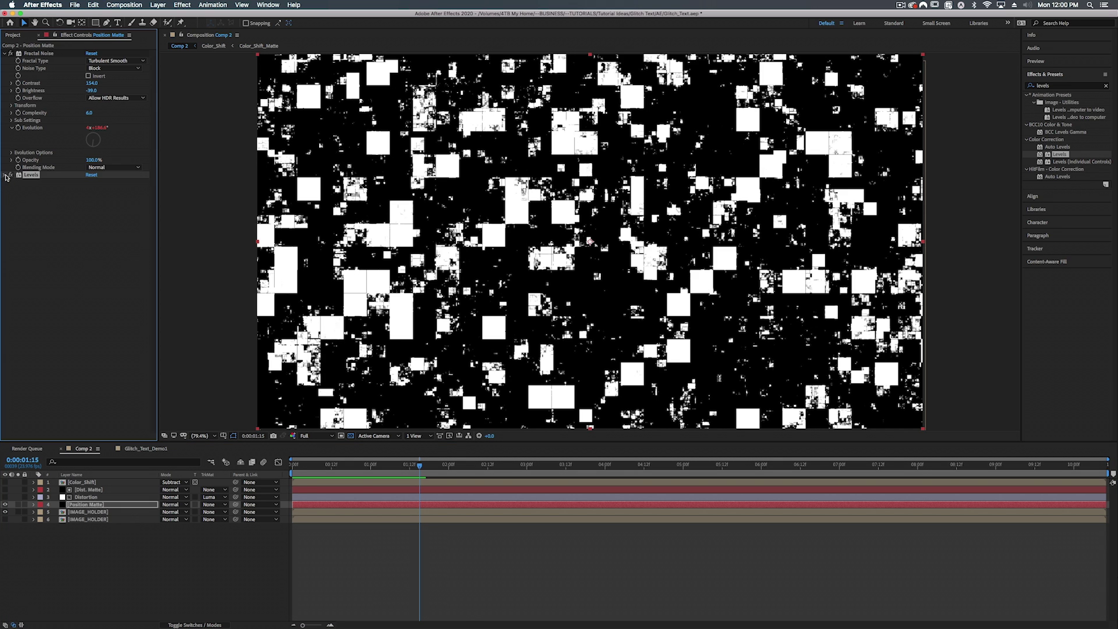
click(12, 105)
click(88, 120)
drag(91, 135, 91, 161)
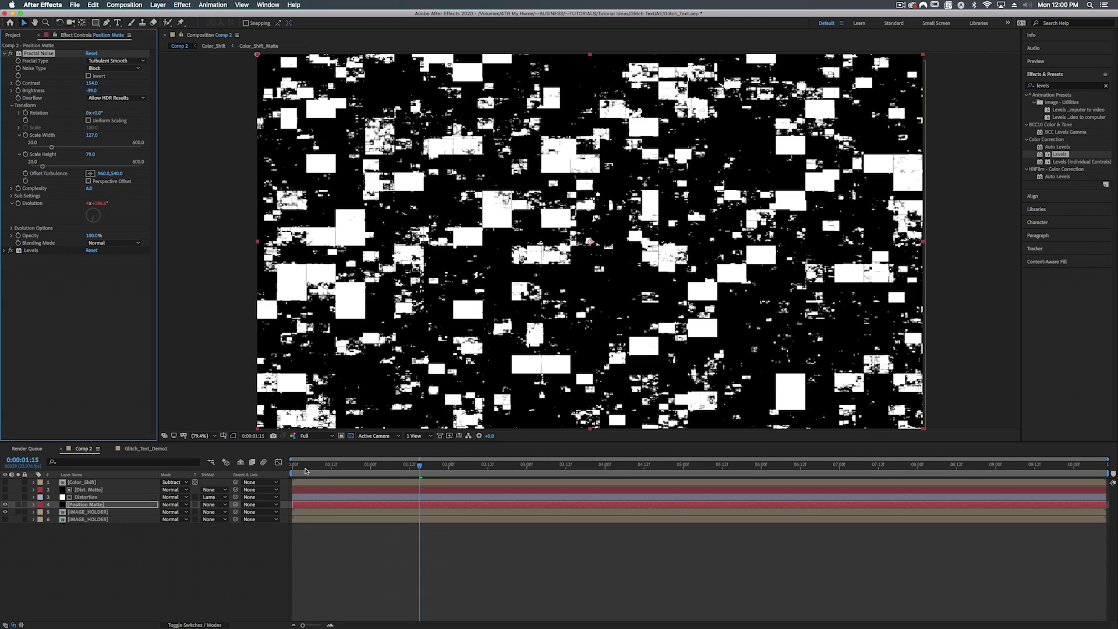
Preview the matte from the start, then apply Posterize Time to Position Matte.
drag(307, 465, 293, 465)
key(space)
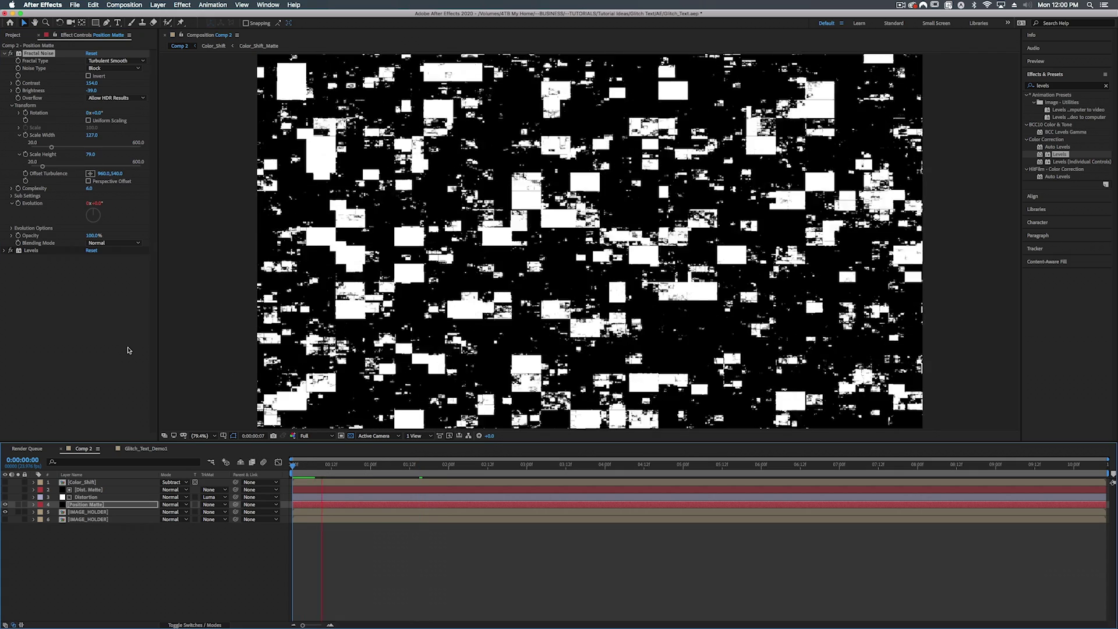
key(space)
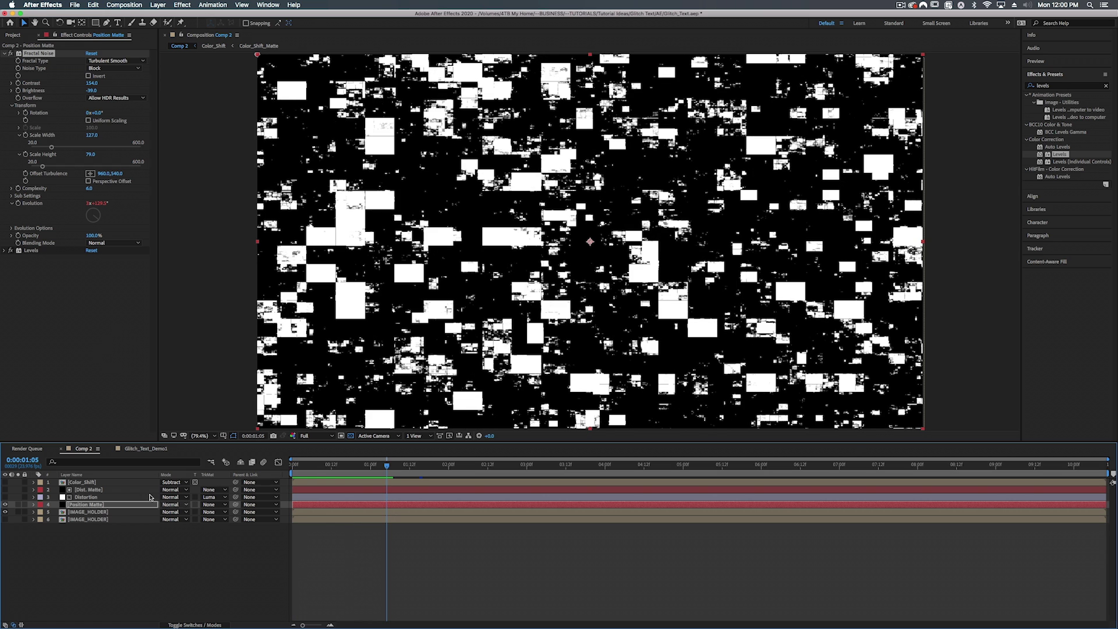
click(48, 306)
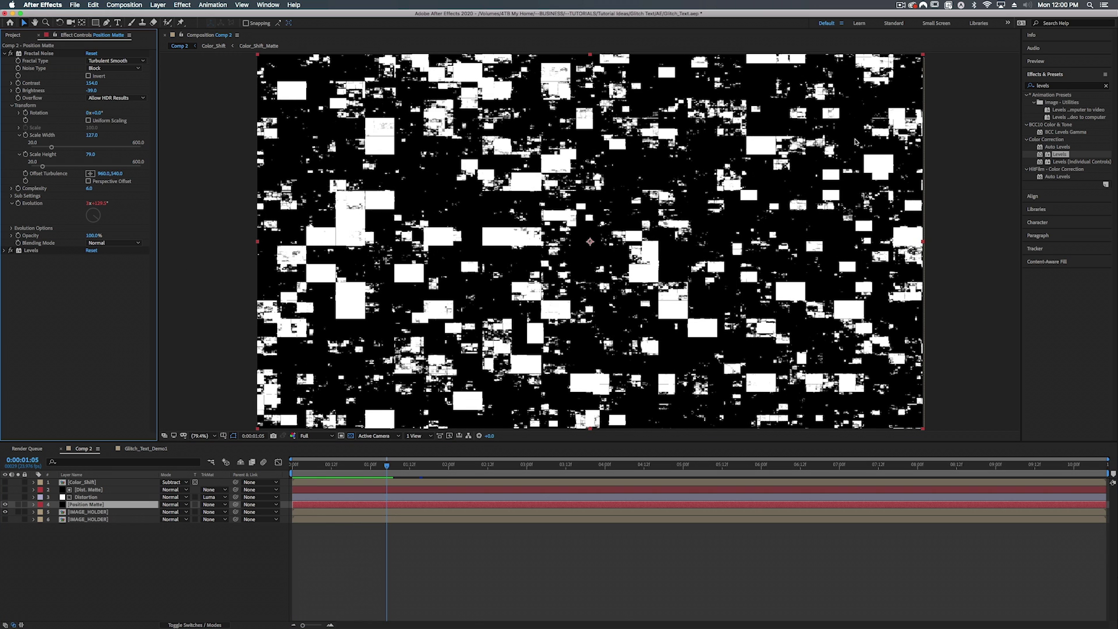
drag(1060, 169, 107, 293)
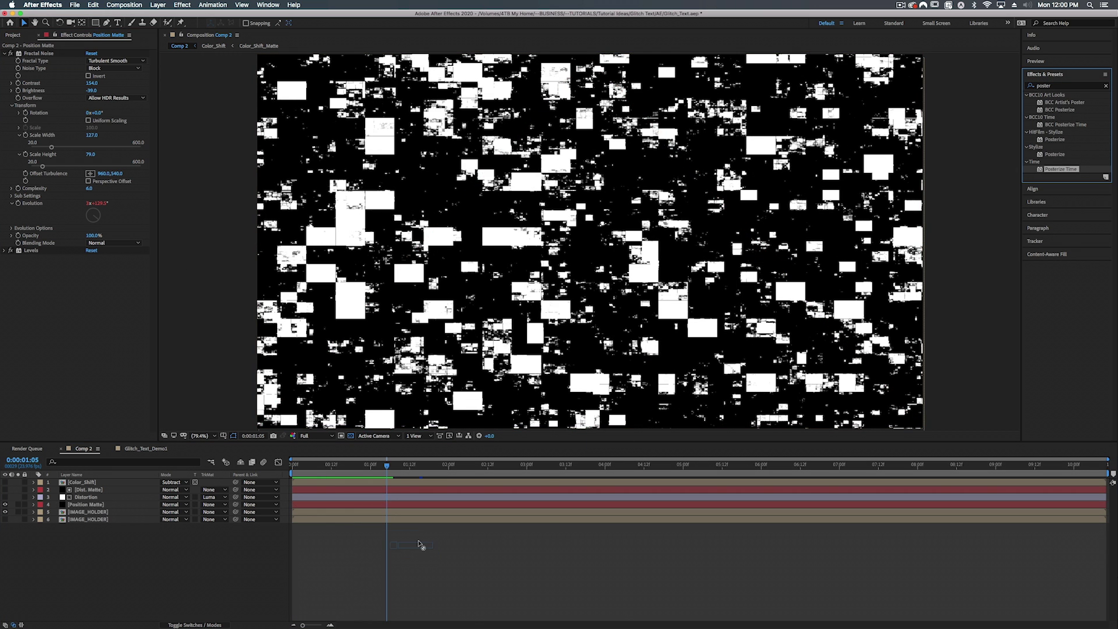
Set the Posterize Time Frame Rate to 8 and preview from the start.
click(90, 265)
text(8)
key(Return)
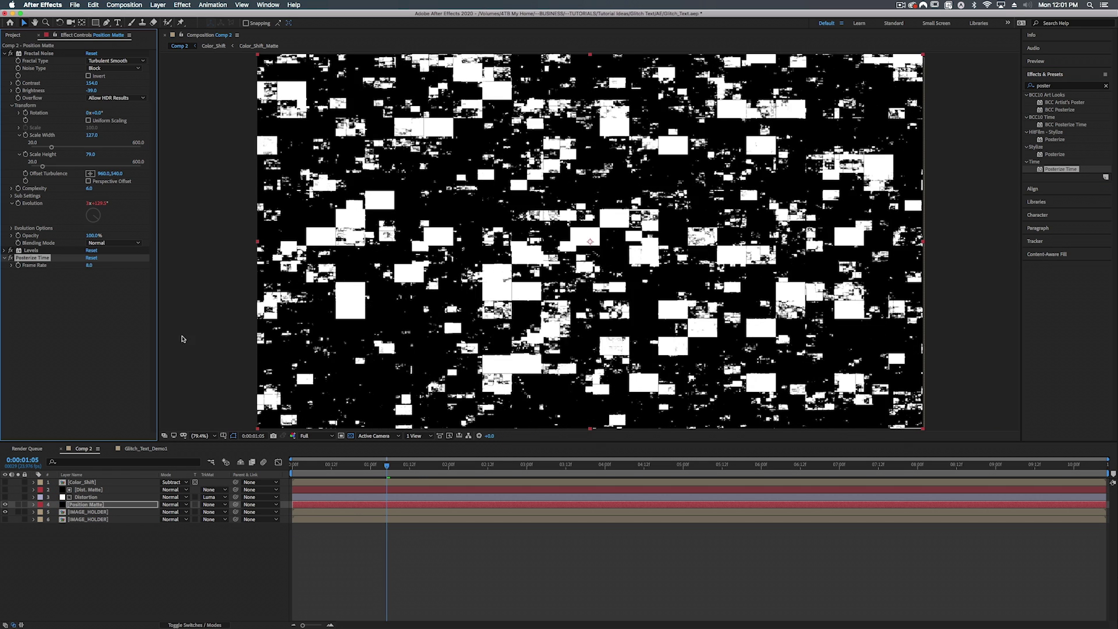
click(300, 465)
key(space)
Set the upper IMAGE_HOLDER's Track Matte to Luma Matte [Position Matte] and preview it.
click(88, 512)
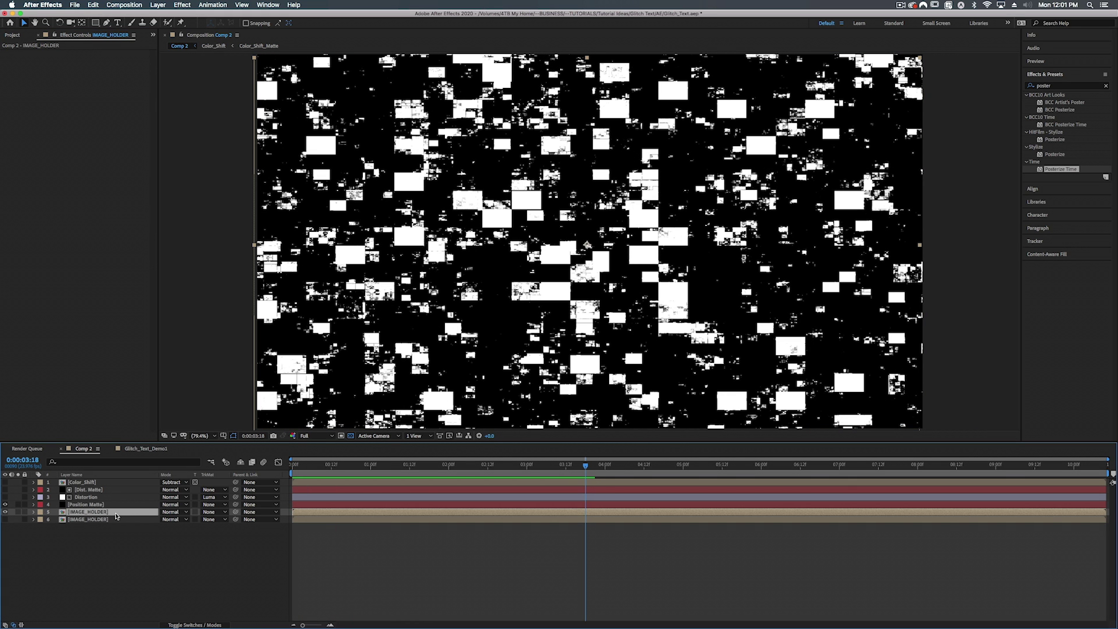
click(214, 512)
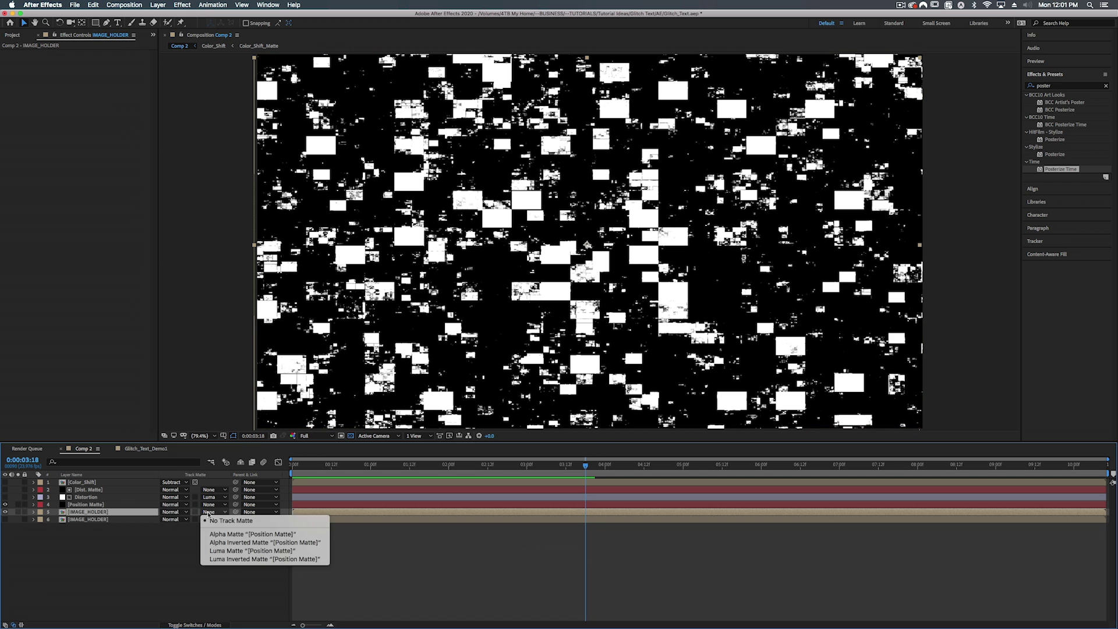
click(215, 551)
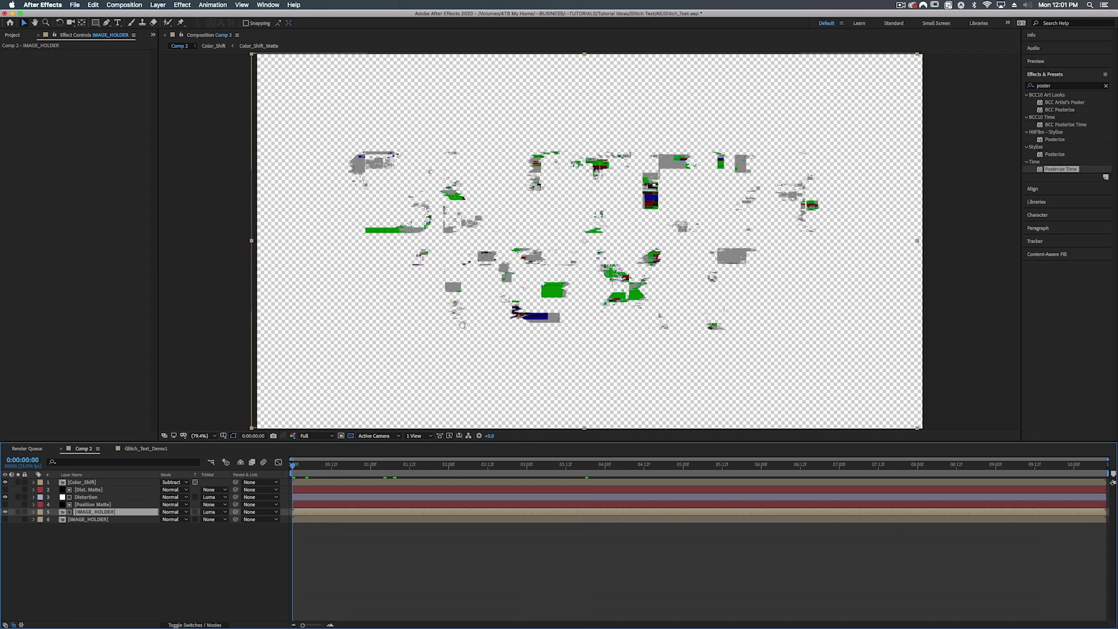
key(space)
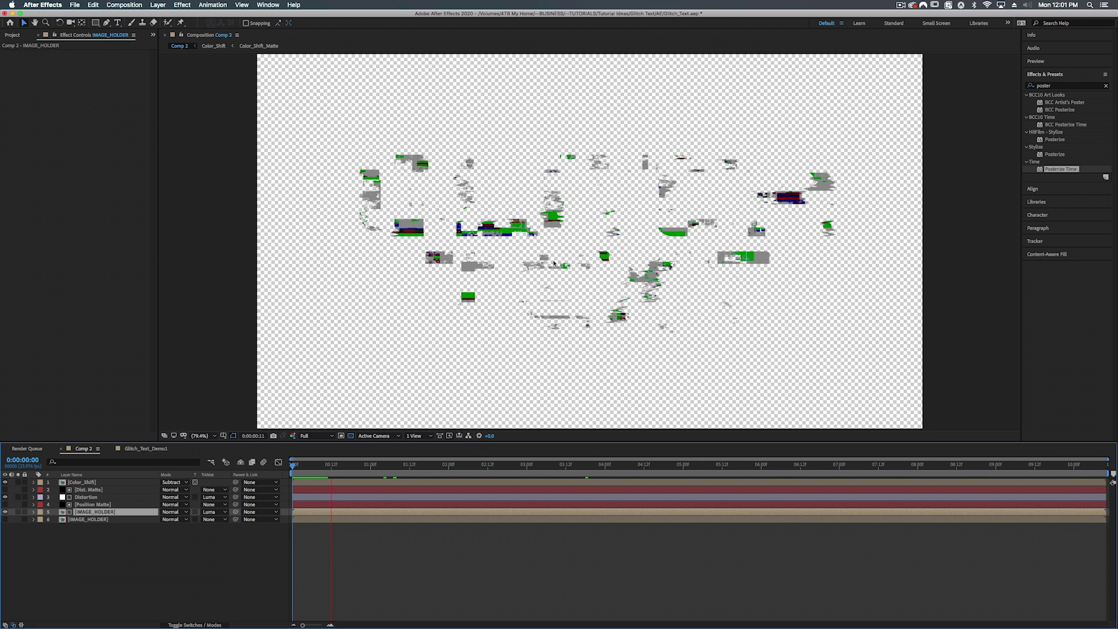
key(space)
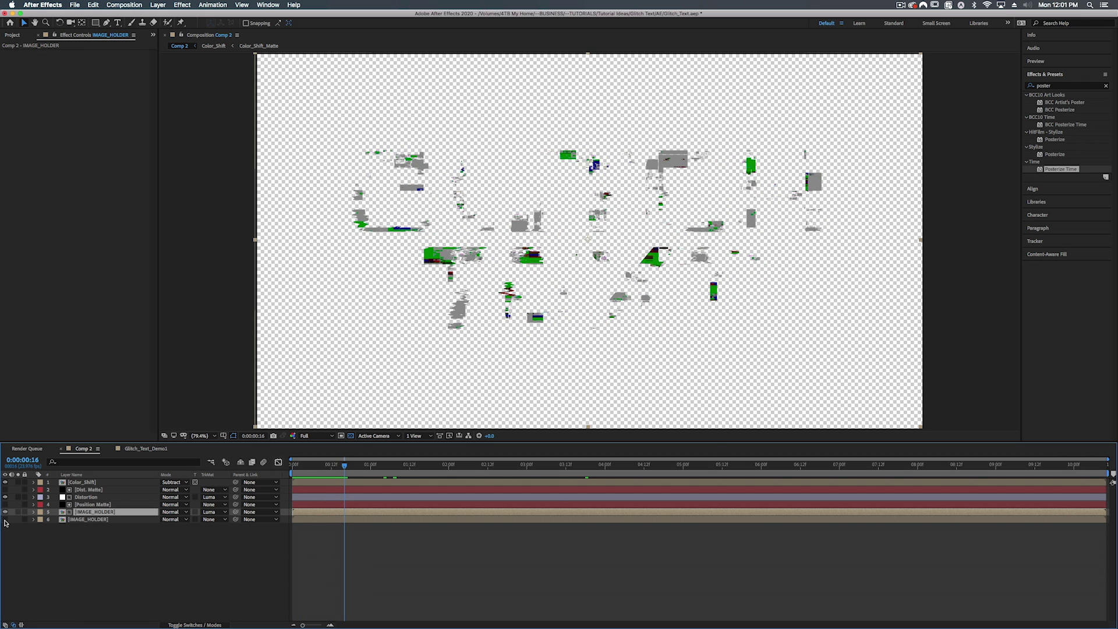
key(Home)
key(space)
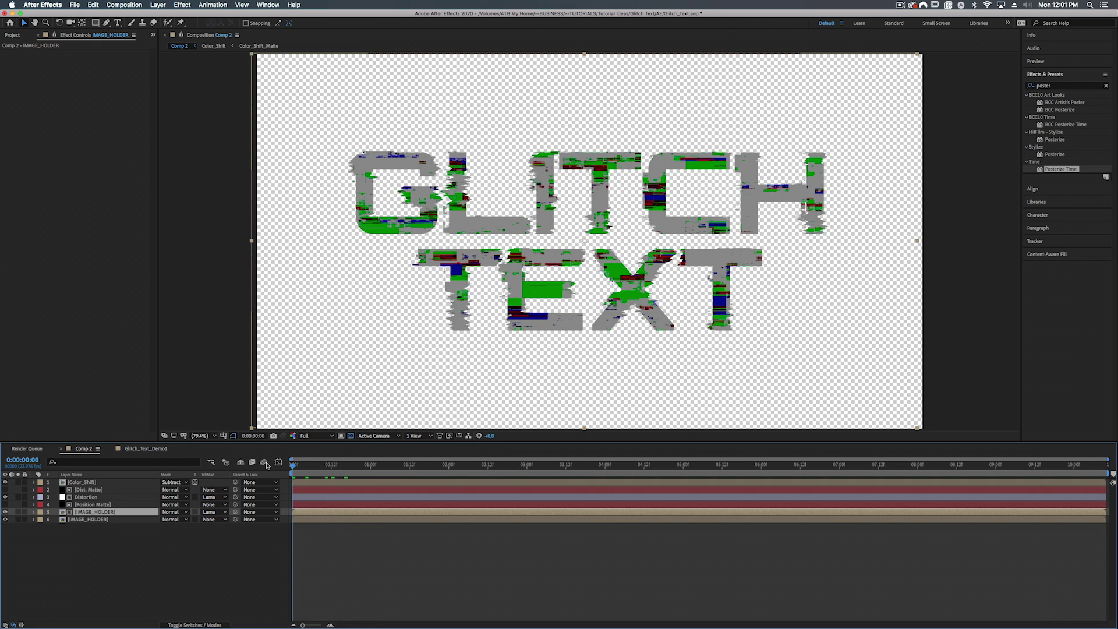
key(space)
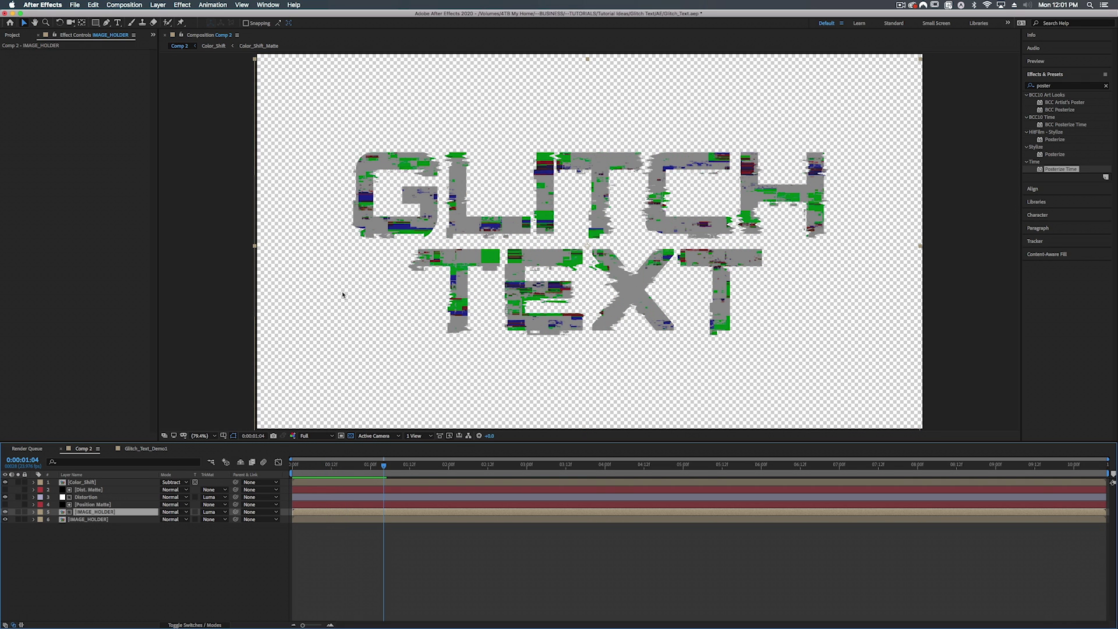
click(85, 520)
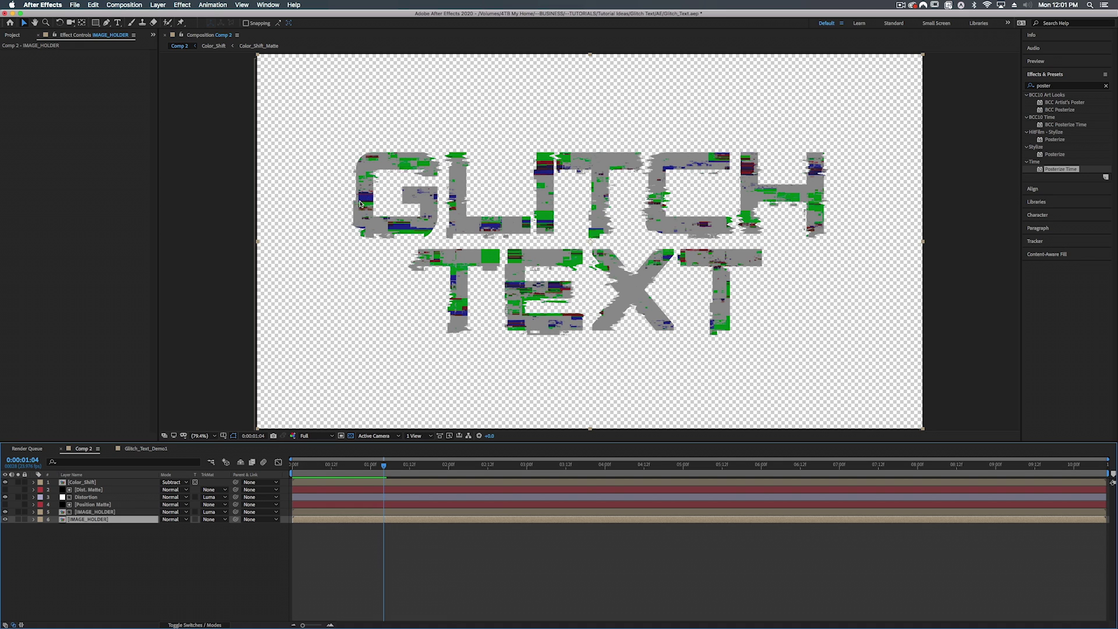
click(88, 512)
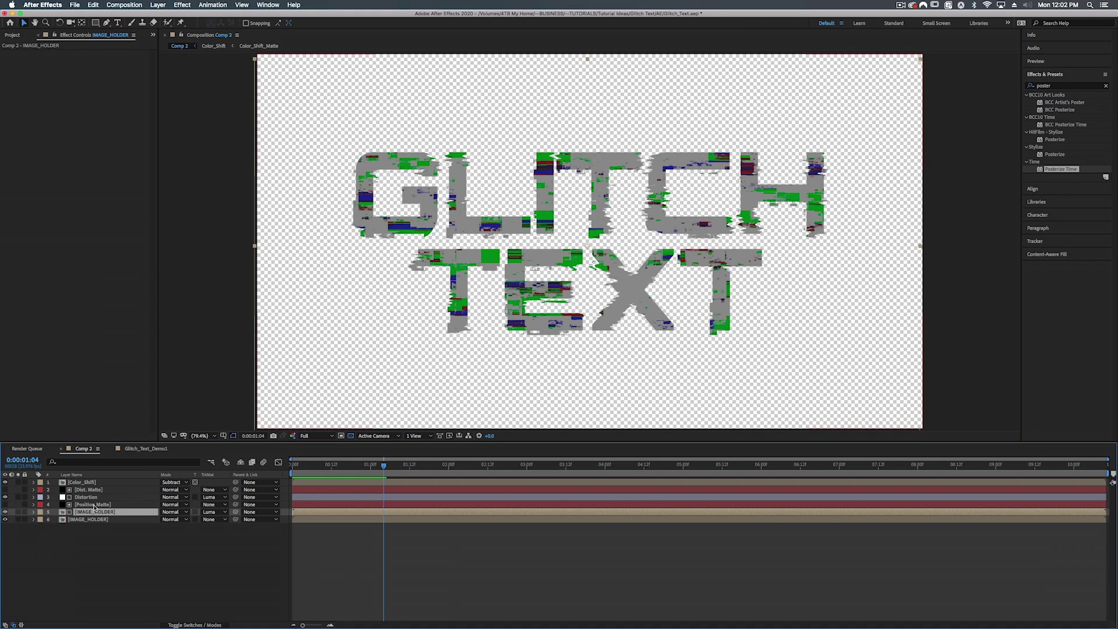
click(93, 505)
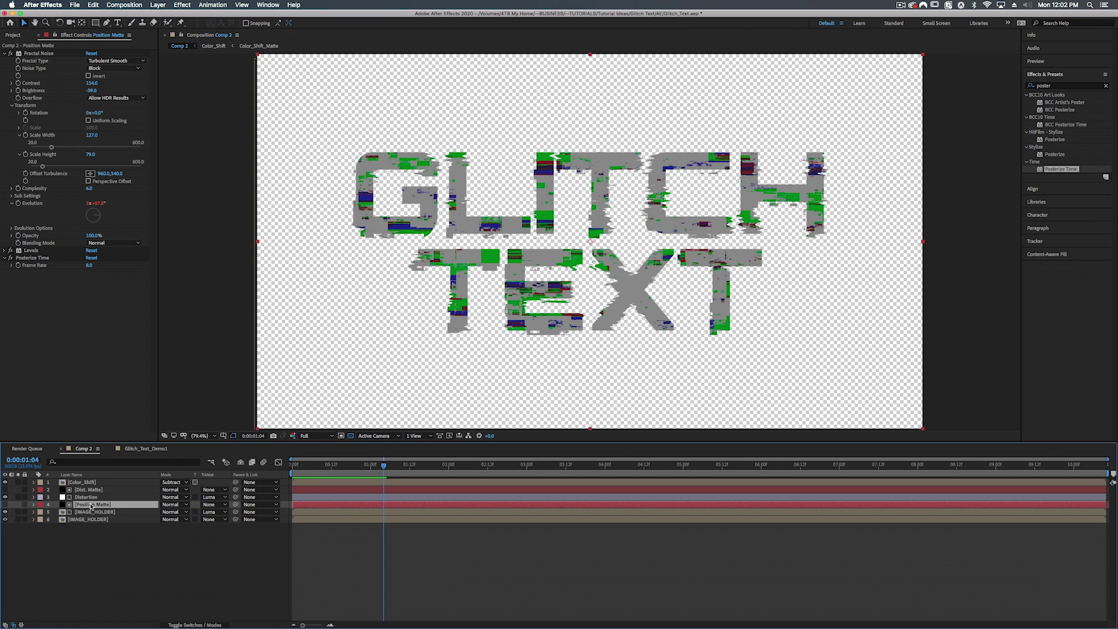
Duplicate Position Matte above the lower IMAGE_HOLDER, use it as Luma Inverted Matte, and preview over black.
key(super+d)
drag(99, 505, 97, 526)
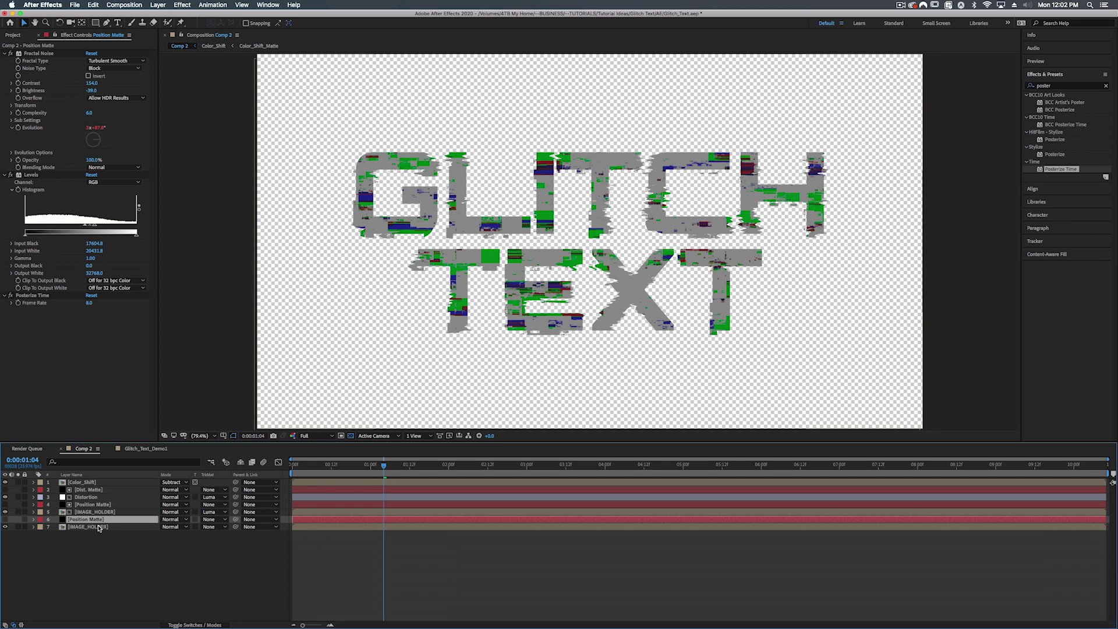
click(211, 527)
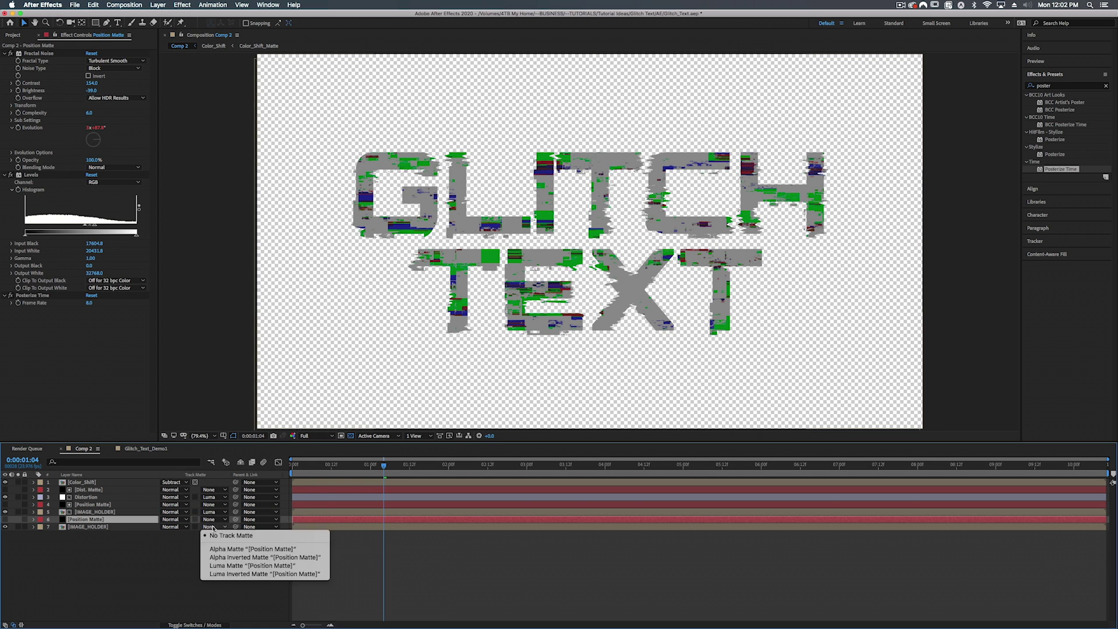
click(223, 574)
key(space)
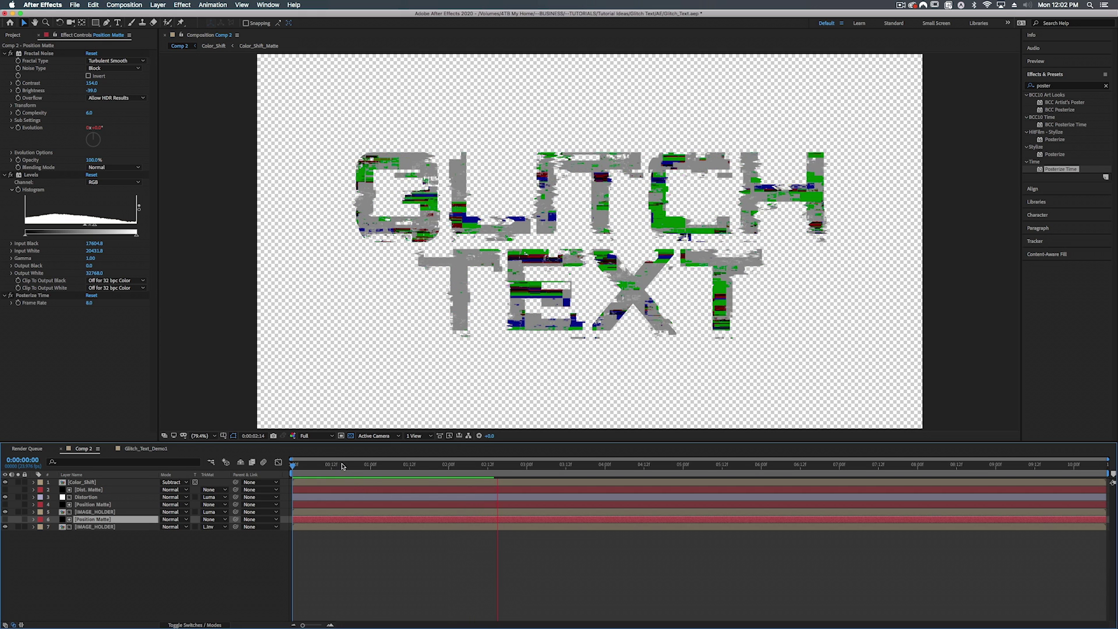
click(471, 226)
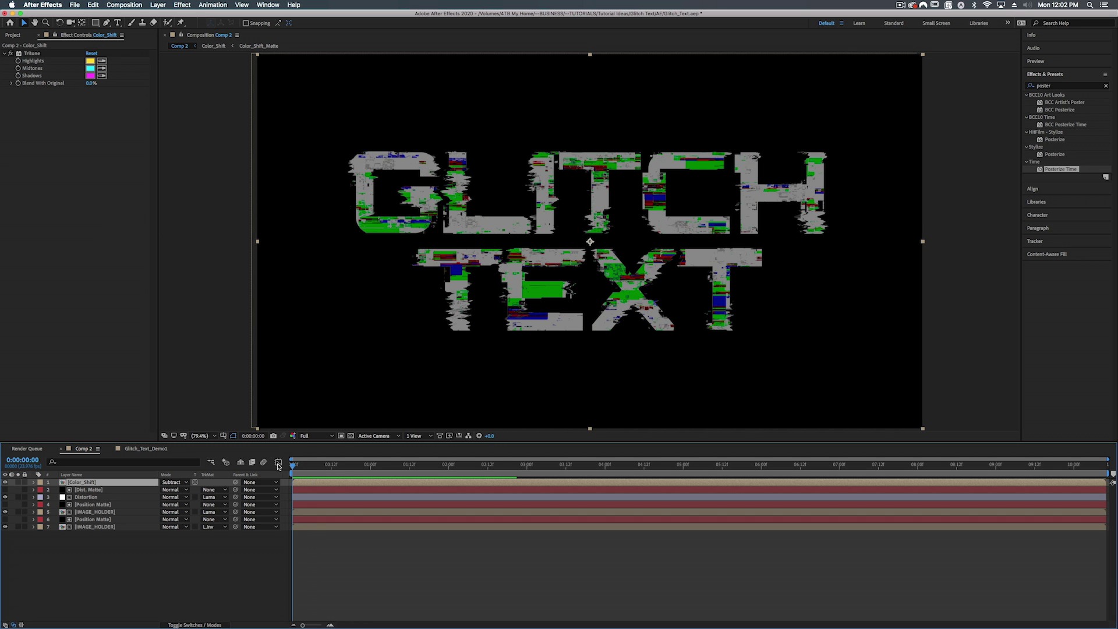
key(space)
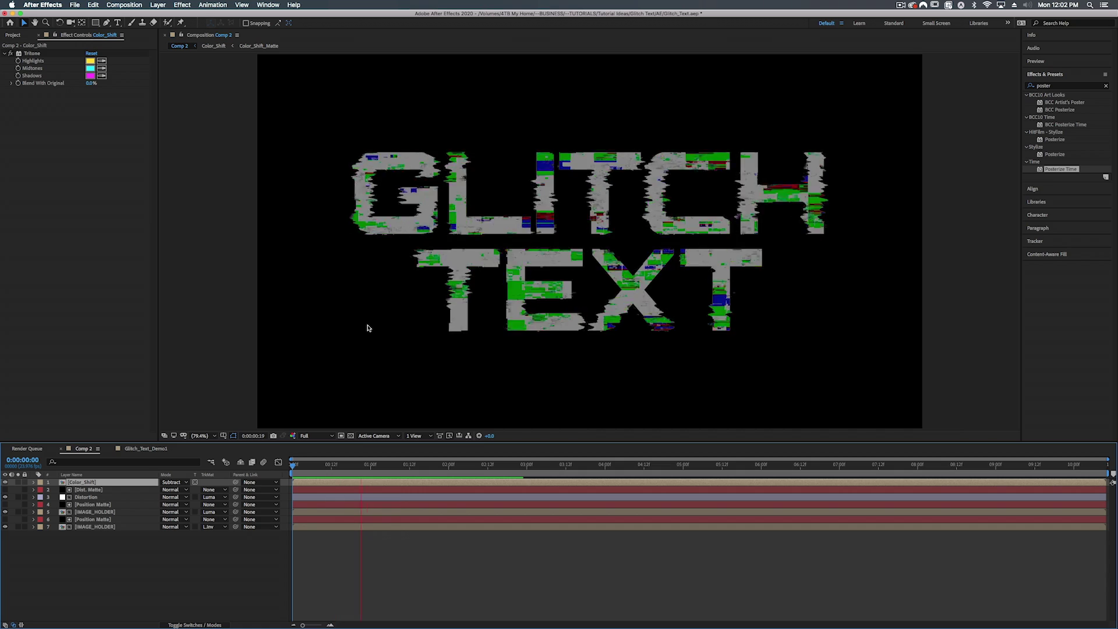
key(space)
key(space)
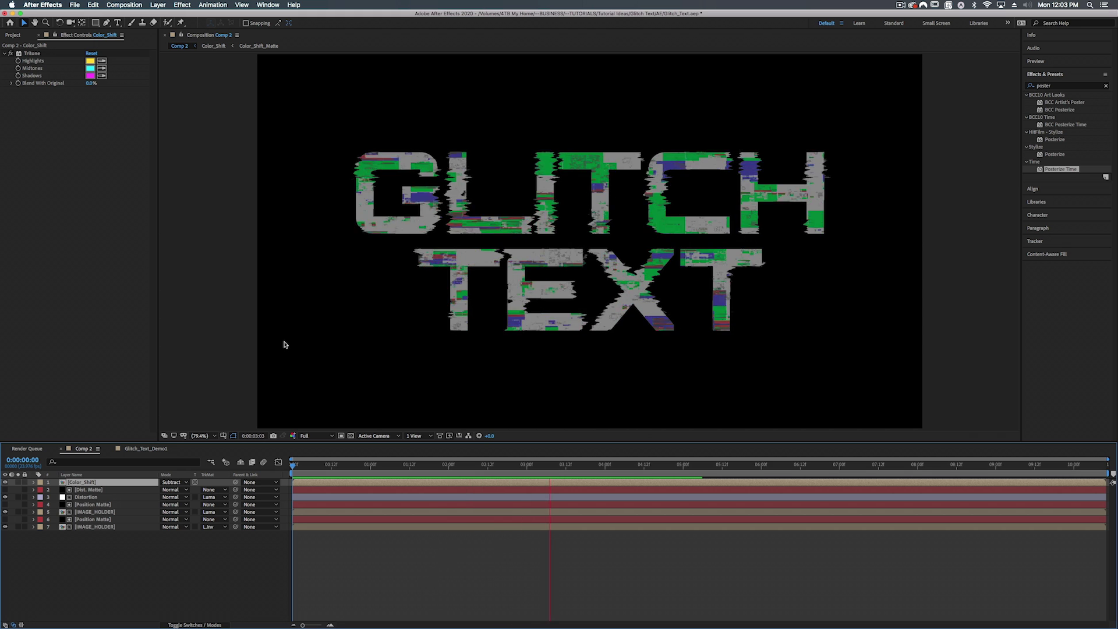
key(space)
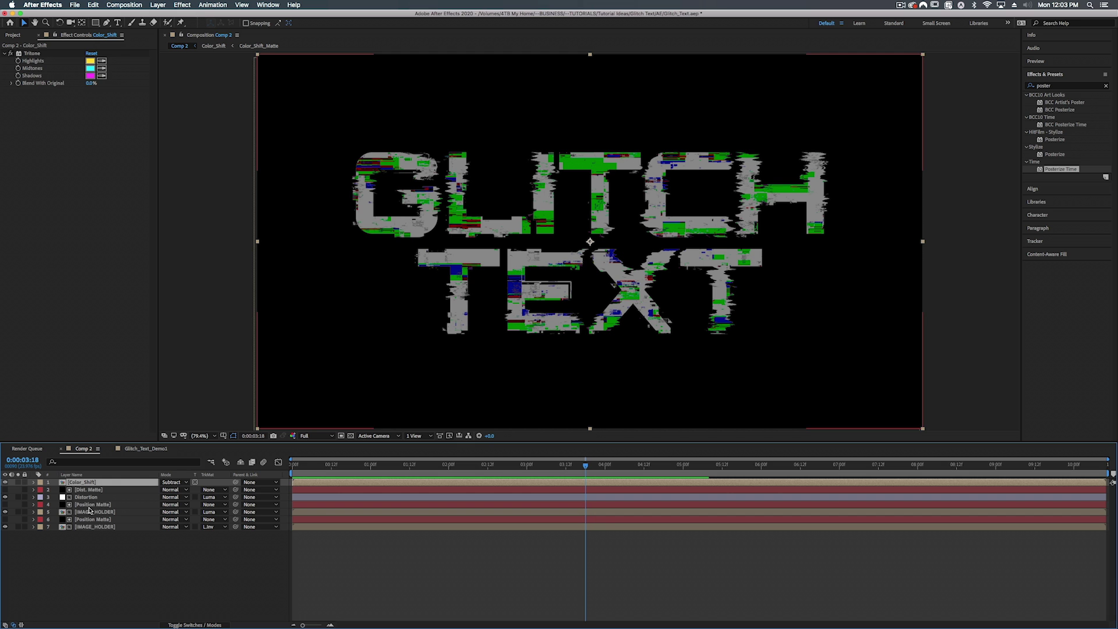
Compare the Position Matte noise with the Glitch_Text_Demo1 reference comp, then return to Comp 2.
click(89, 505)
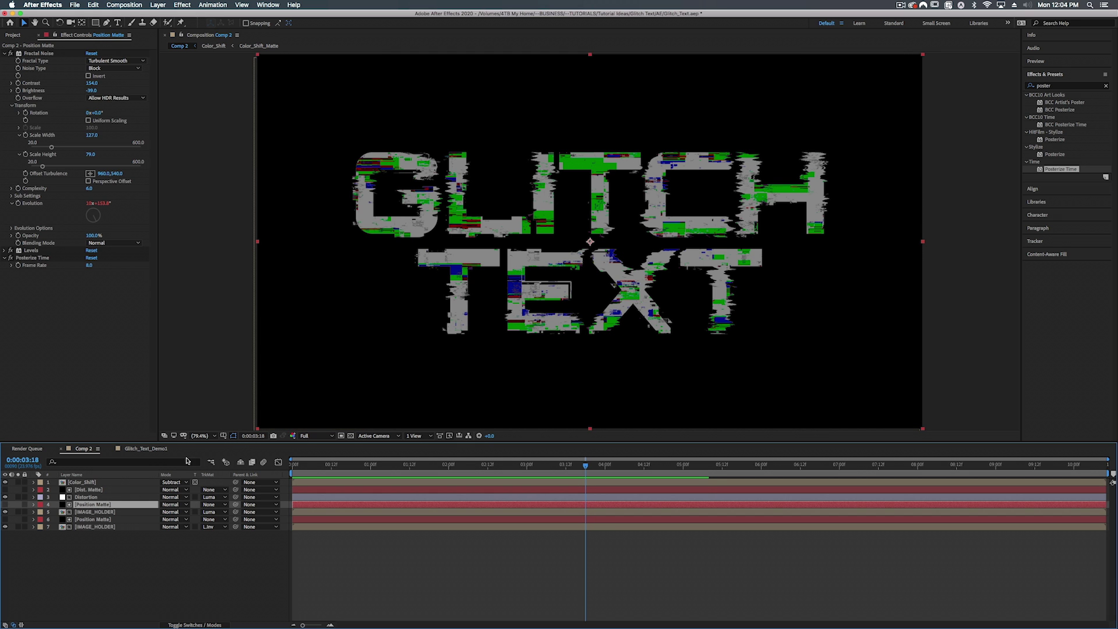
click(149, 449)
drag(474, 465, 509, 440)
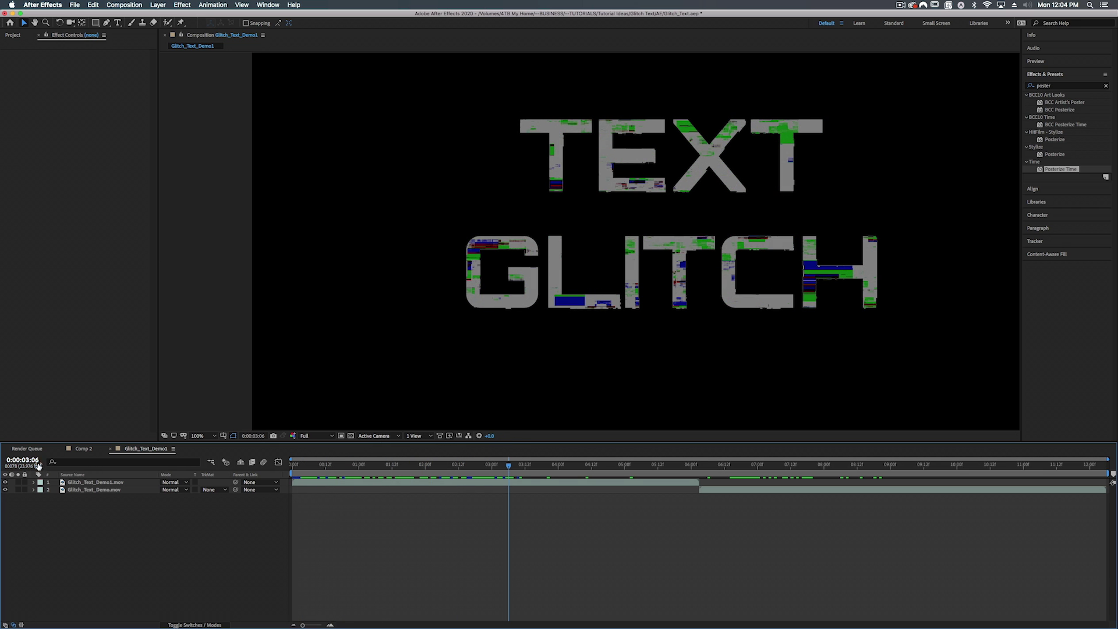
click(84, 449)
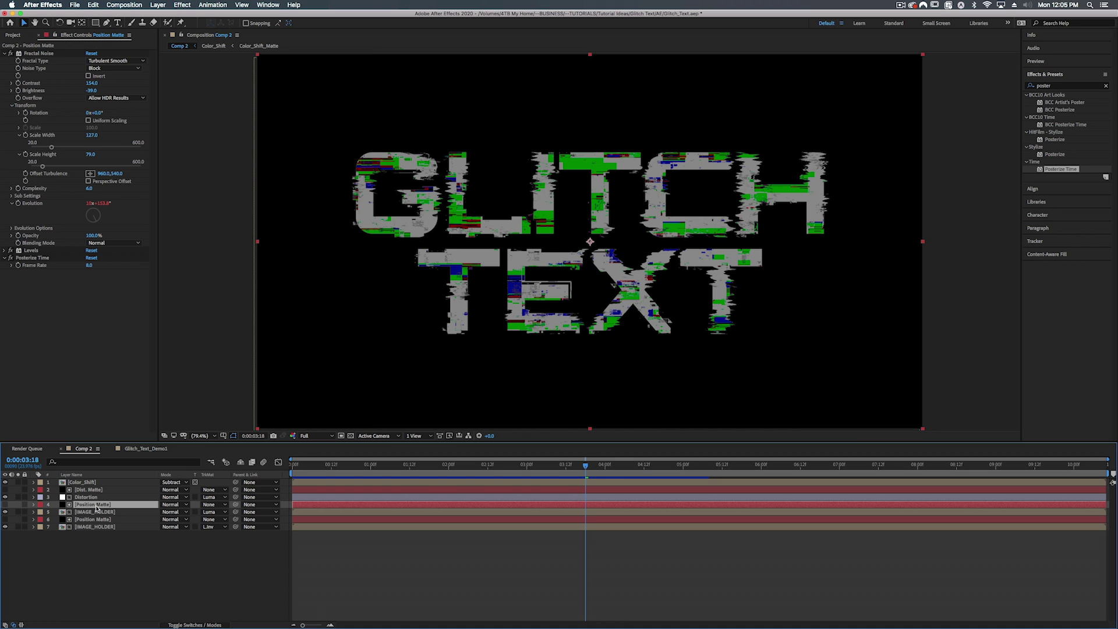
Add a new adjustment layer to Comp 2 and apply Fast Box Blur to it.
right_click(112, 527)
mouse_move(138, 535)
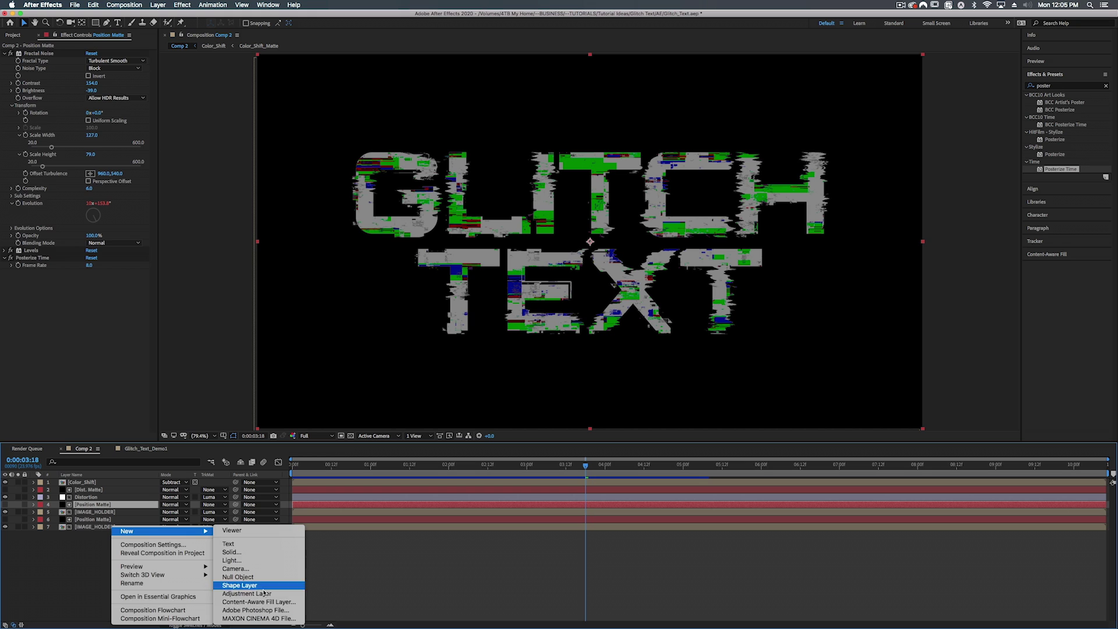
click(245, 594)
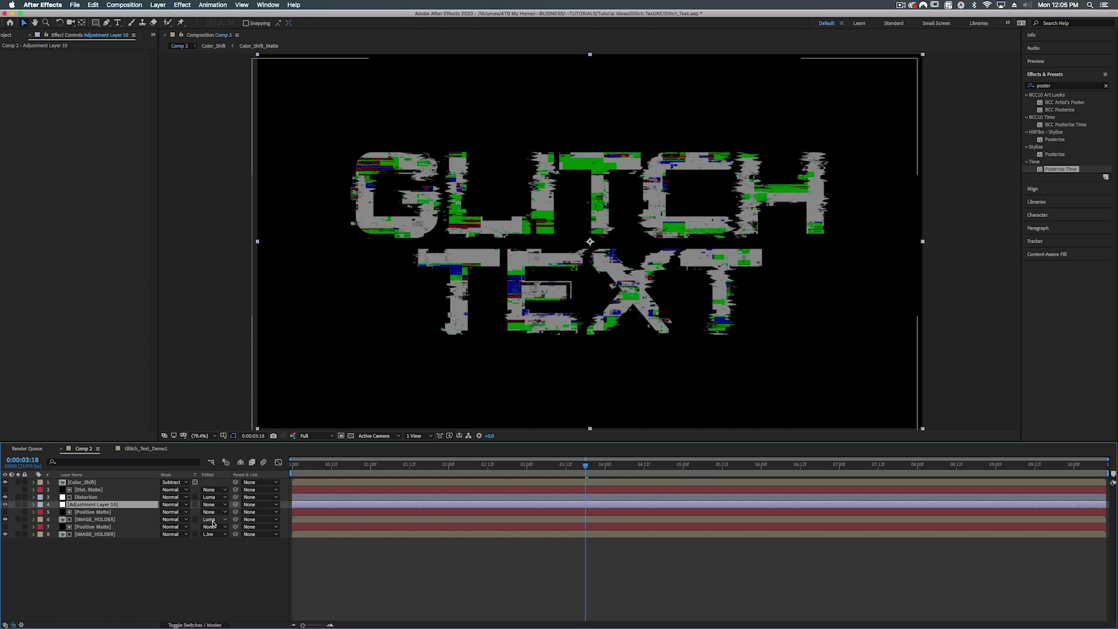
click(1057, 86)
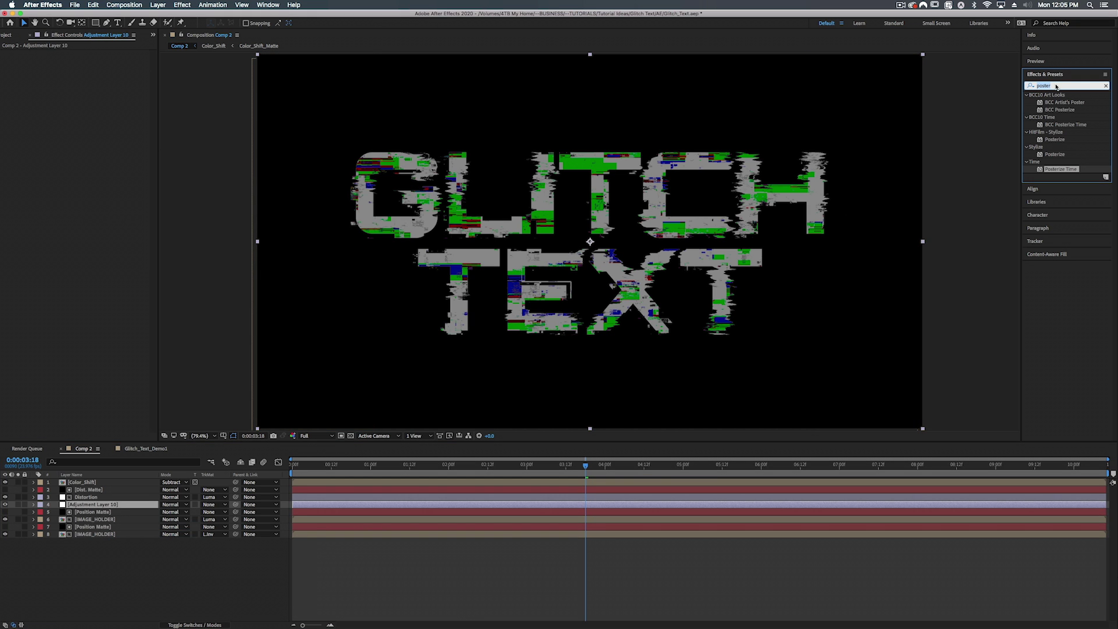
key(BackSpace)
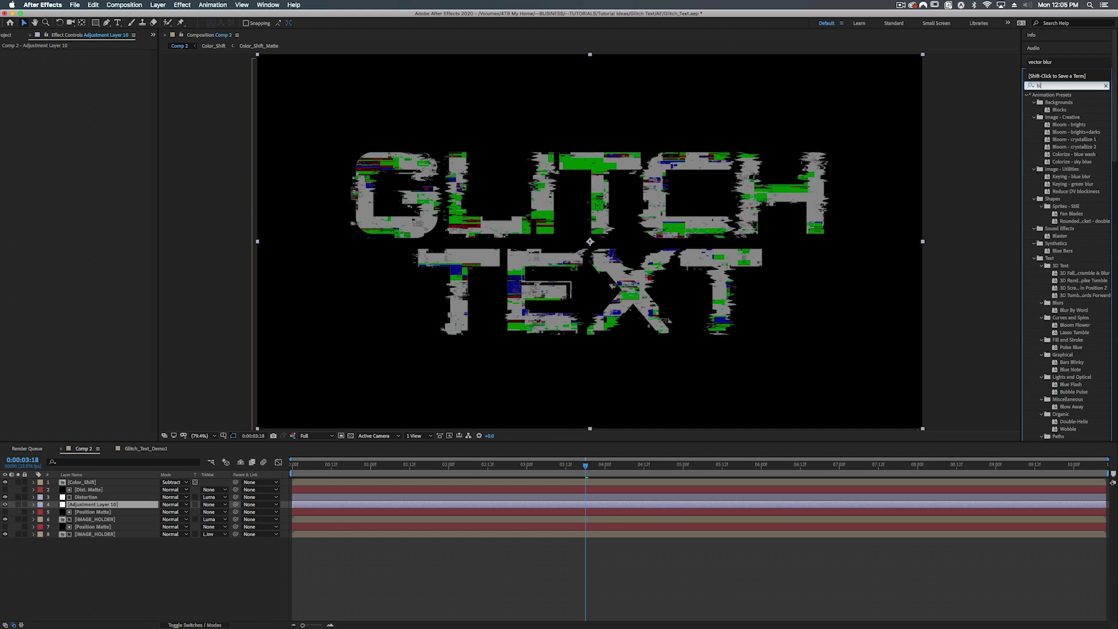
click(1031, 85)
text(fas)
drag(1067, 206, 569, 506)
Rename the adjustment layer to 'Blur'.
click(80, 505)
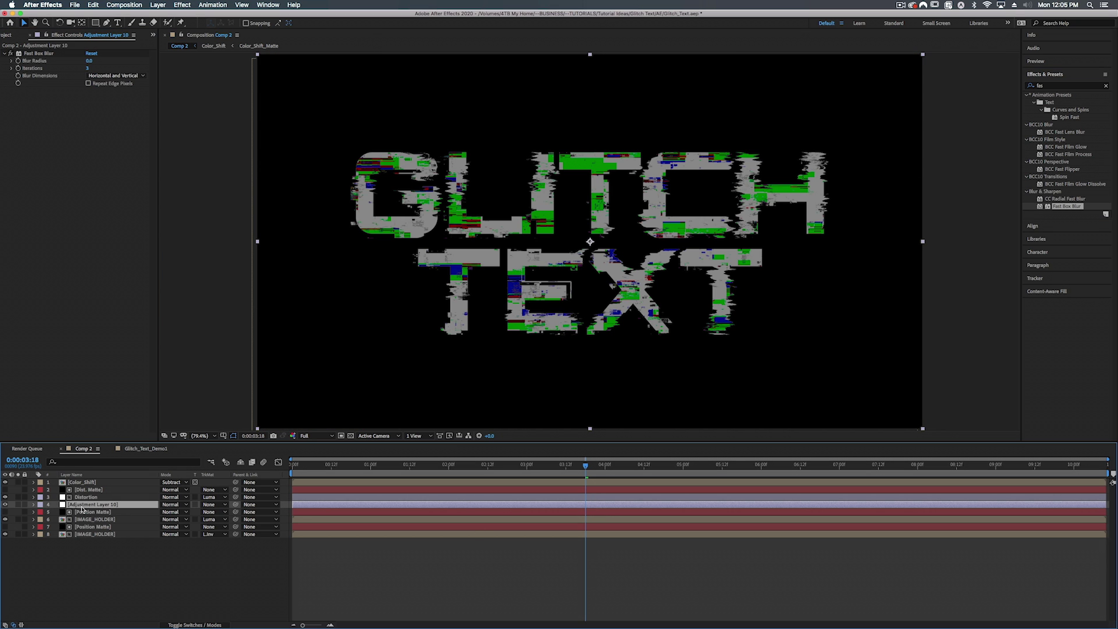
key(Return)
text(Blur)
key(Return)
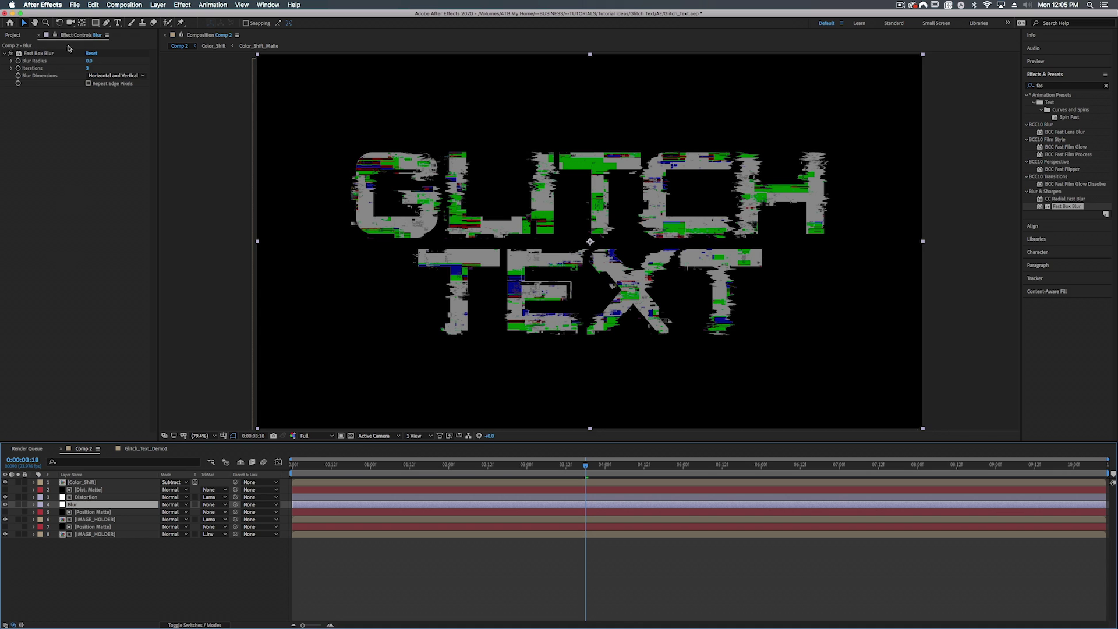
Set the Fast Box Blur radius to 5 with Repeat Edge Pixels enabled.
click(88, 84)
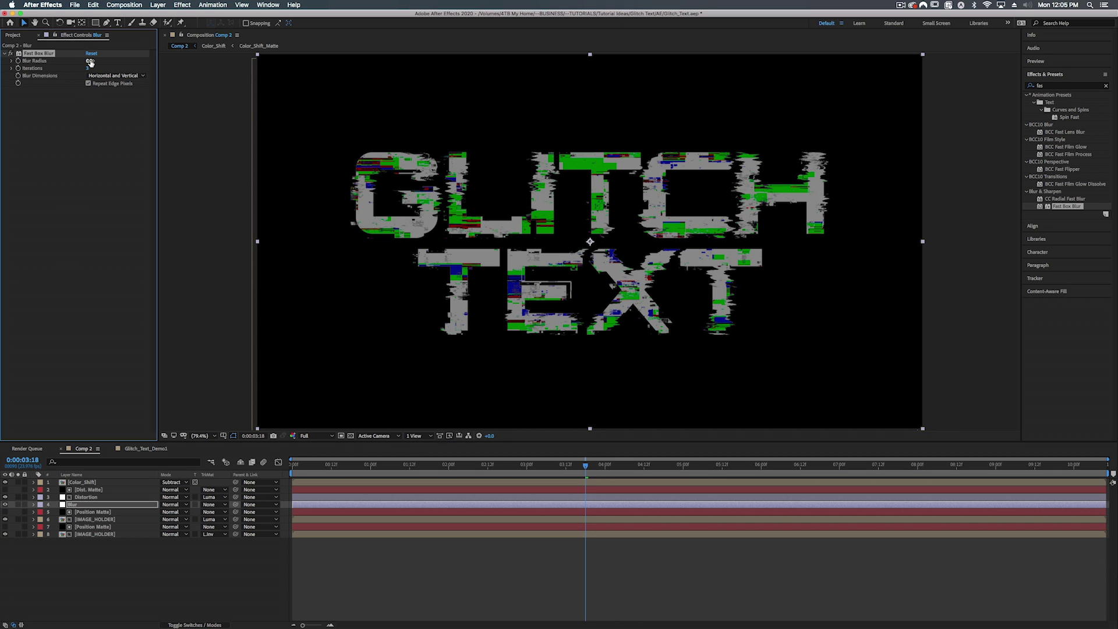
click(90, 61)
key(Up)
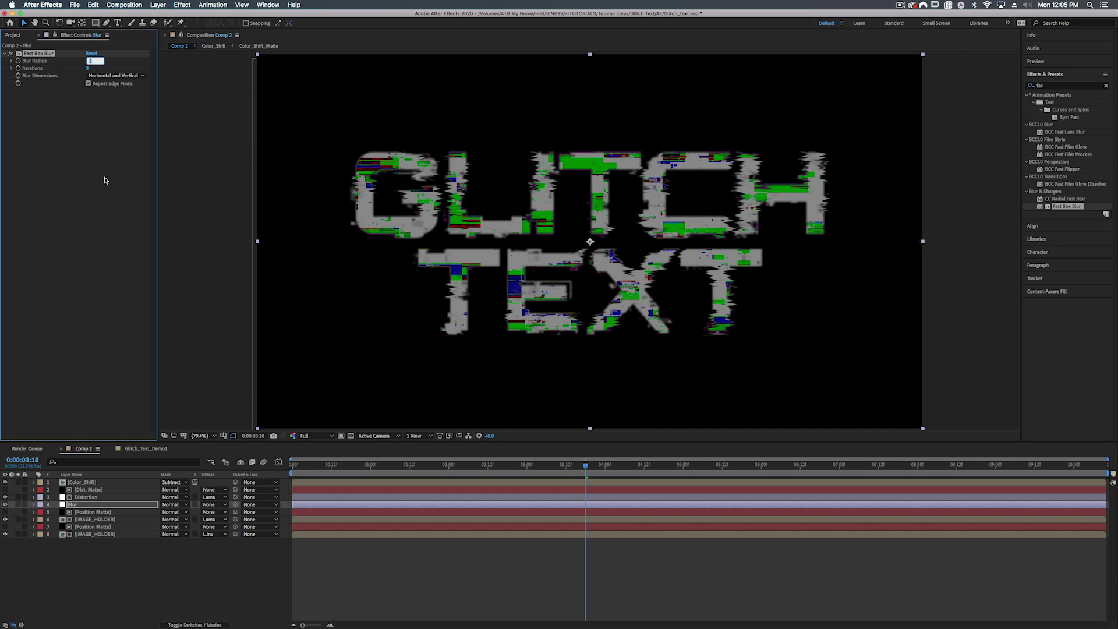
key(Up)
key(Up)
key(Up)
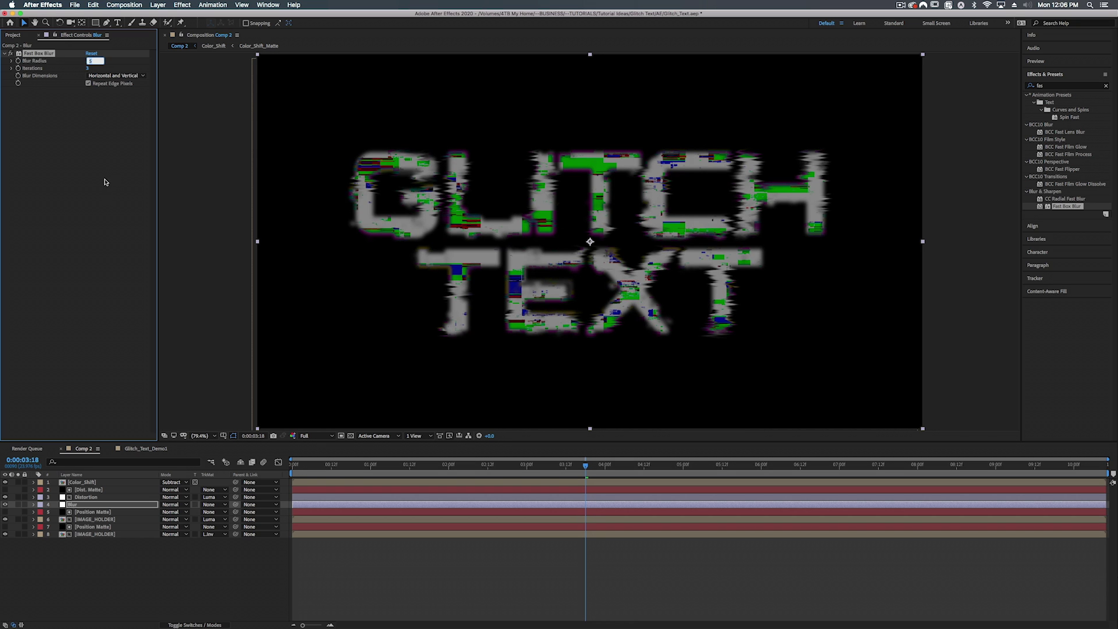
click(84, 504)
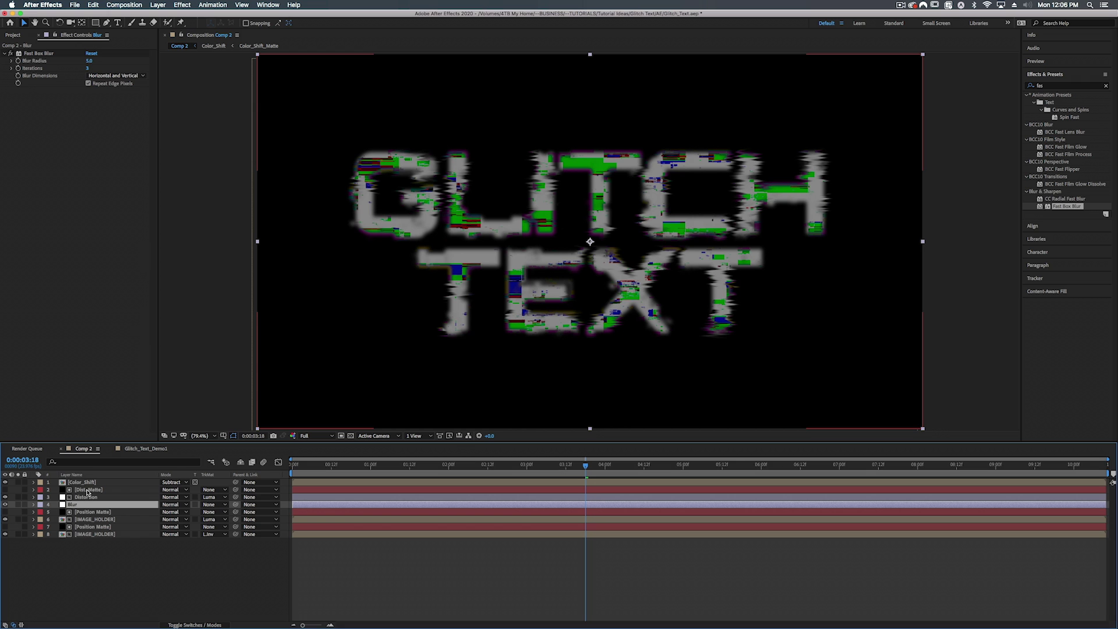
Duplicate Dist. Matte, place the copy above Blur, and set its noise Complexity to 3.0.
click(88, 491)
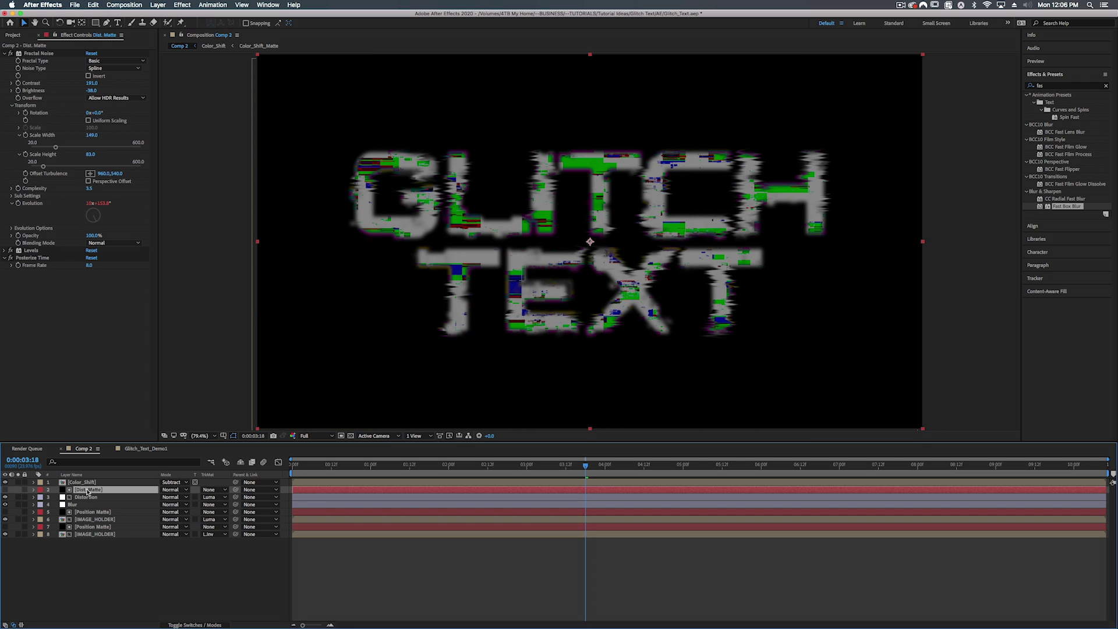
key(super+d)
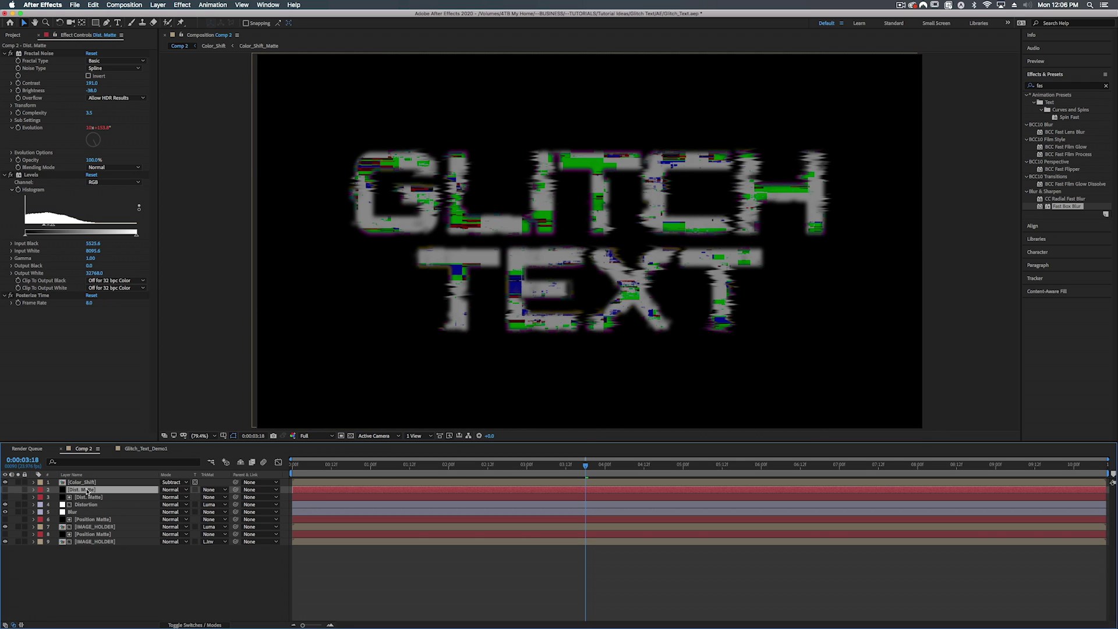
drag(88, 491, 85, 510)
click(92, 83)
key(Return)
drag(89, 116, 89, 115)
click(89, 114)
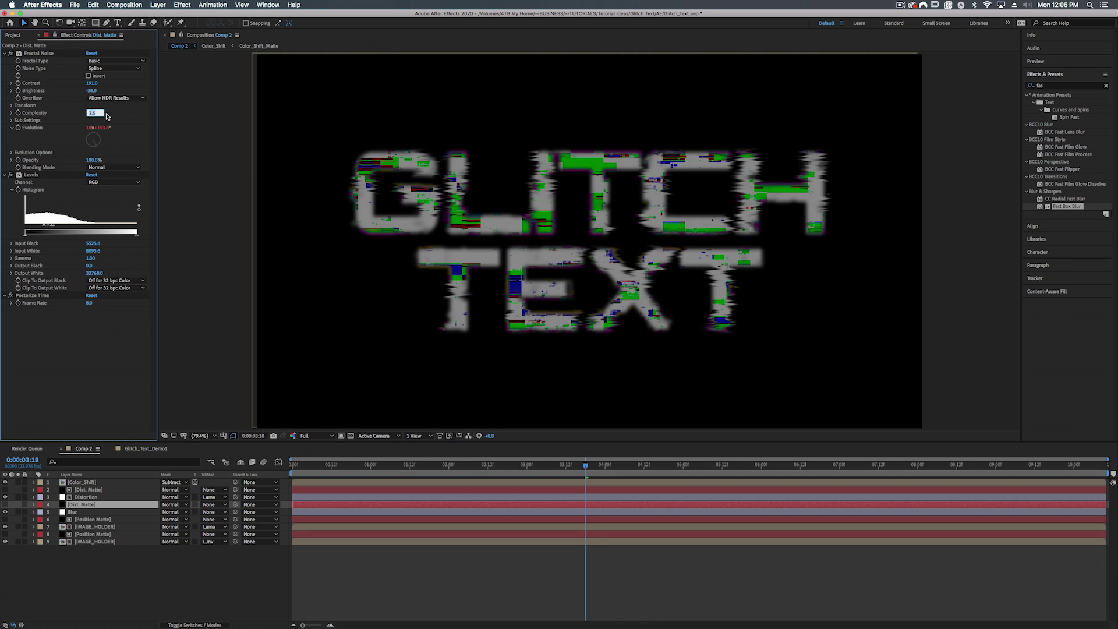
key(Return)
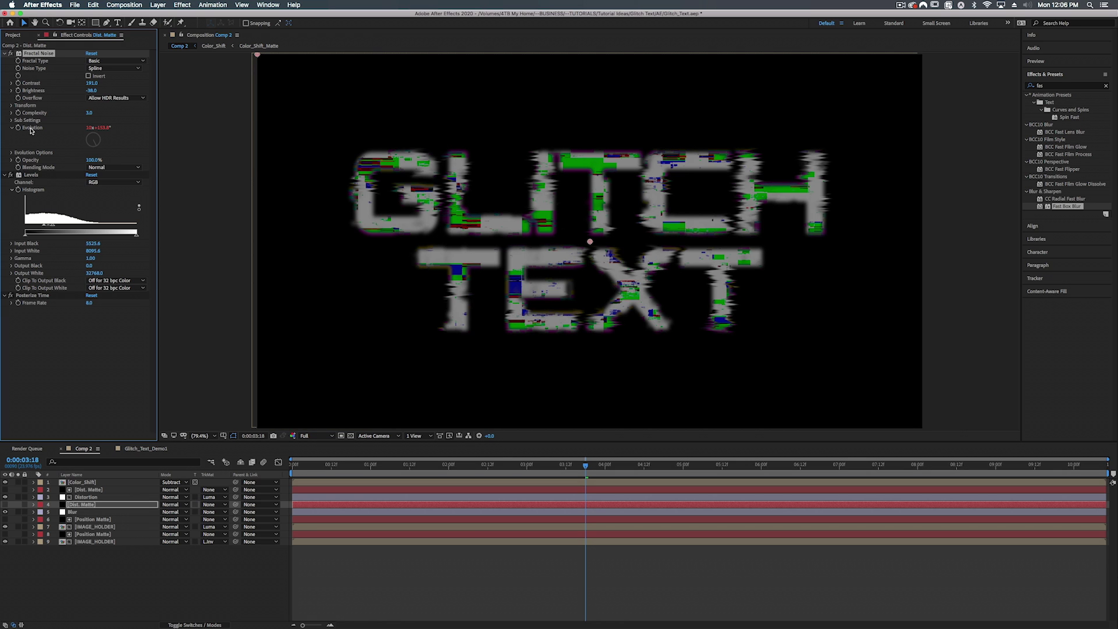
Rename the copy 'Blur Matte' and make it the Blur layer's Luma Matte.
click(85, 506)
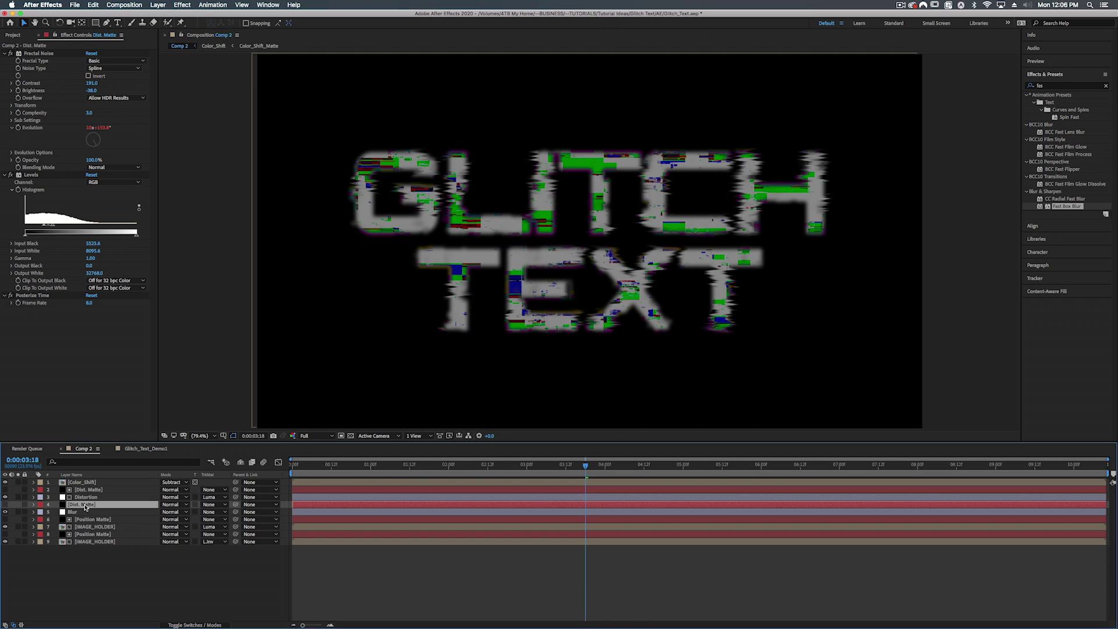
key(Return)
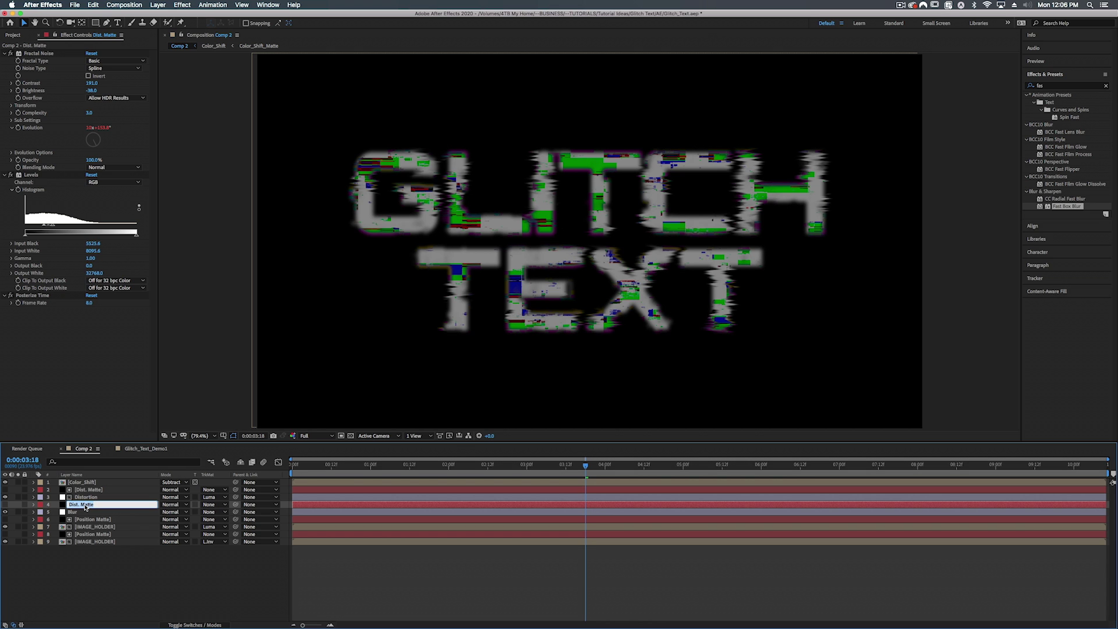
text(Blur)
key(Return)
click(80, 512)
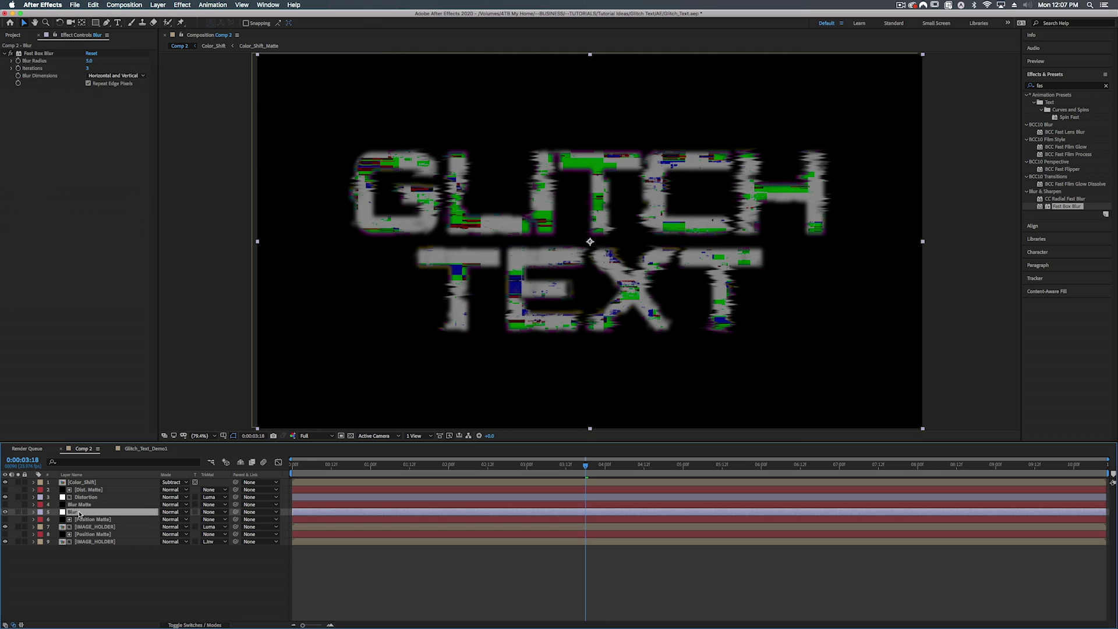
click(213, 512)
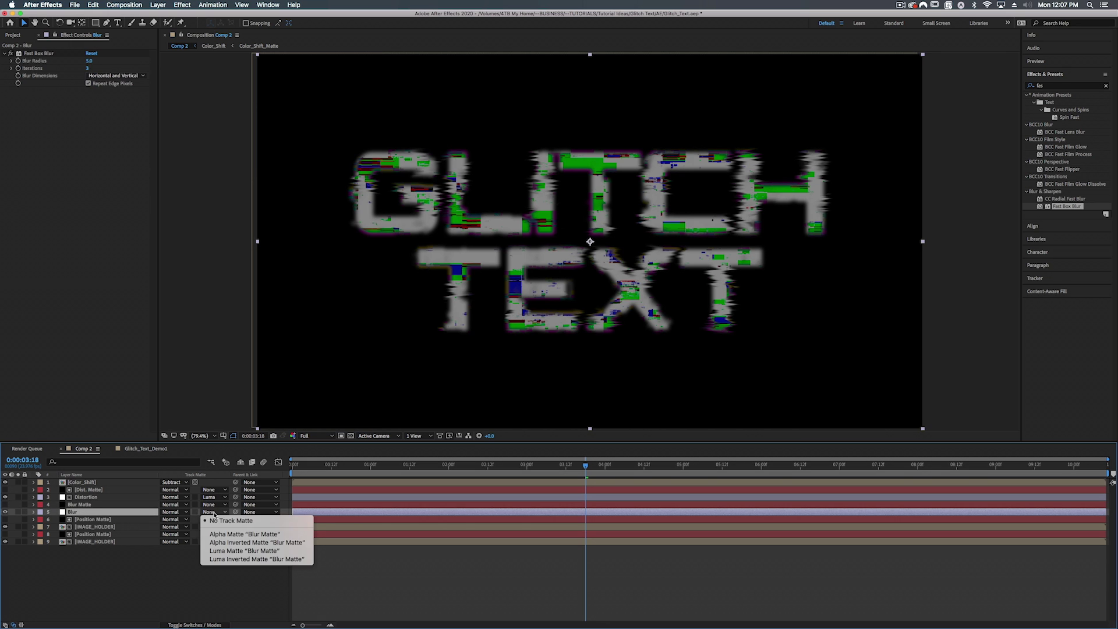
click(220, 551)
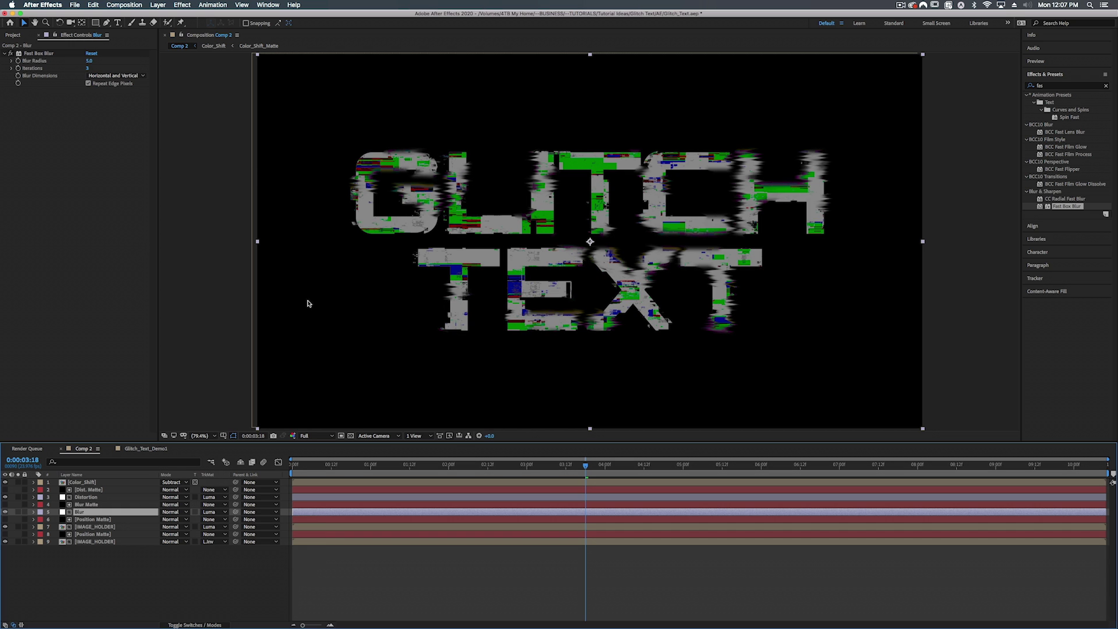
Change Blur Matte's Evolution expression from time*1000 to time*1500, then collapse the layer.
click(92, 504)
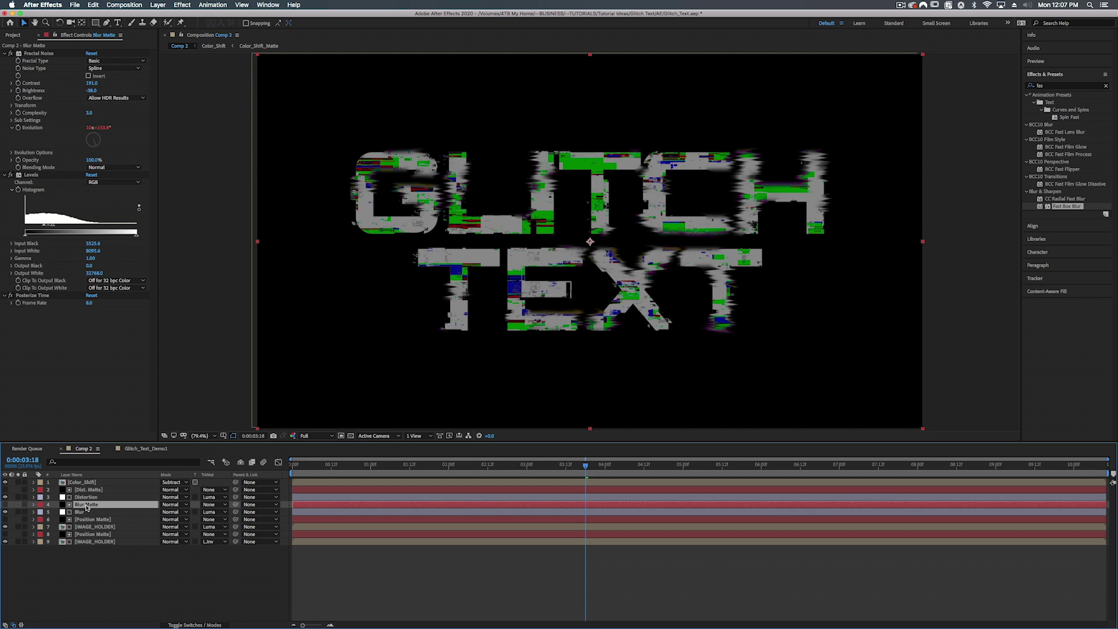
key(u)
key(u)
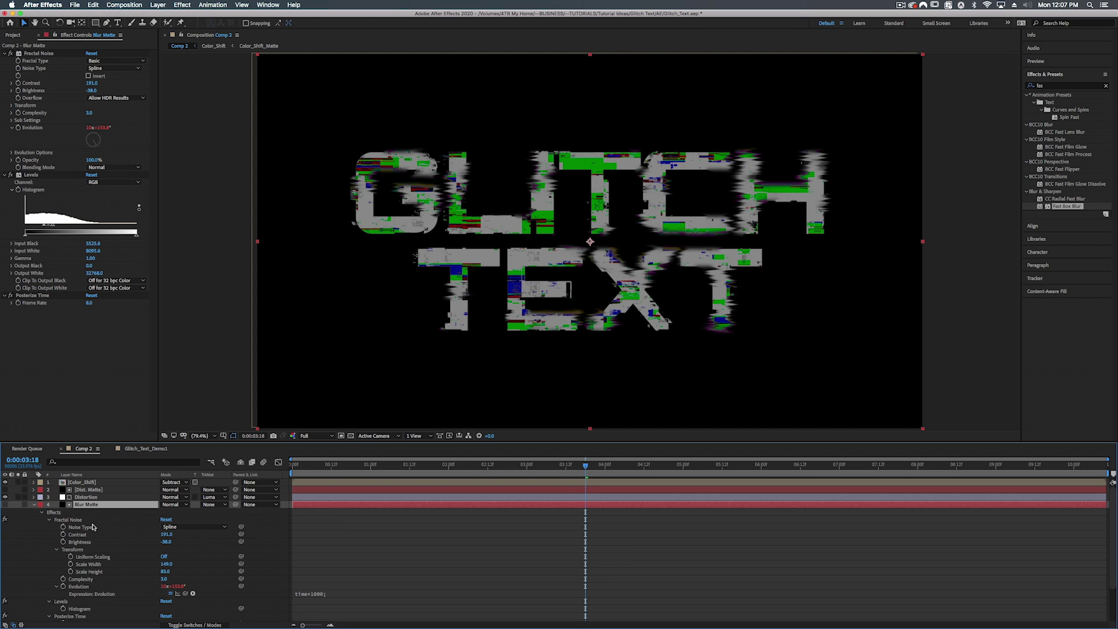
scroll(315, 552, down, 3)
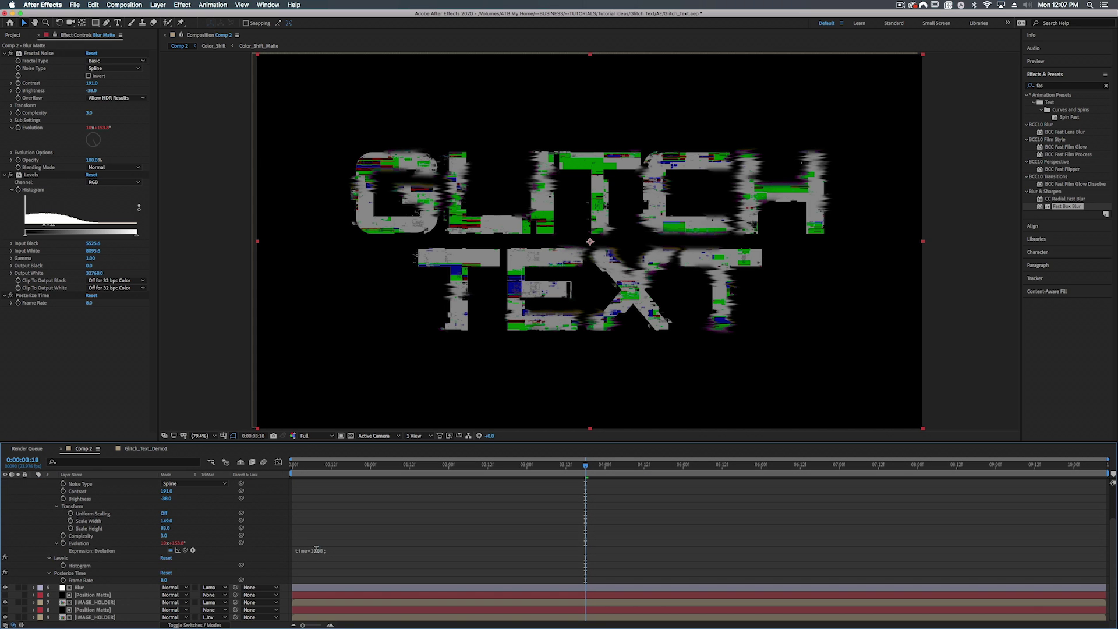
click(317, 552)
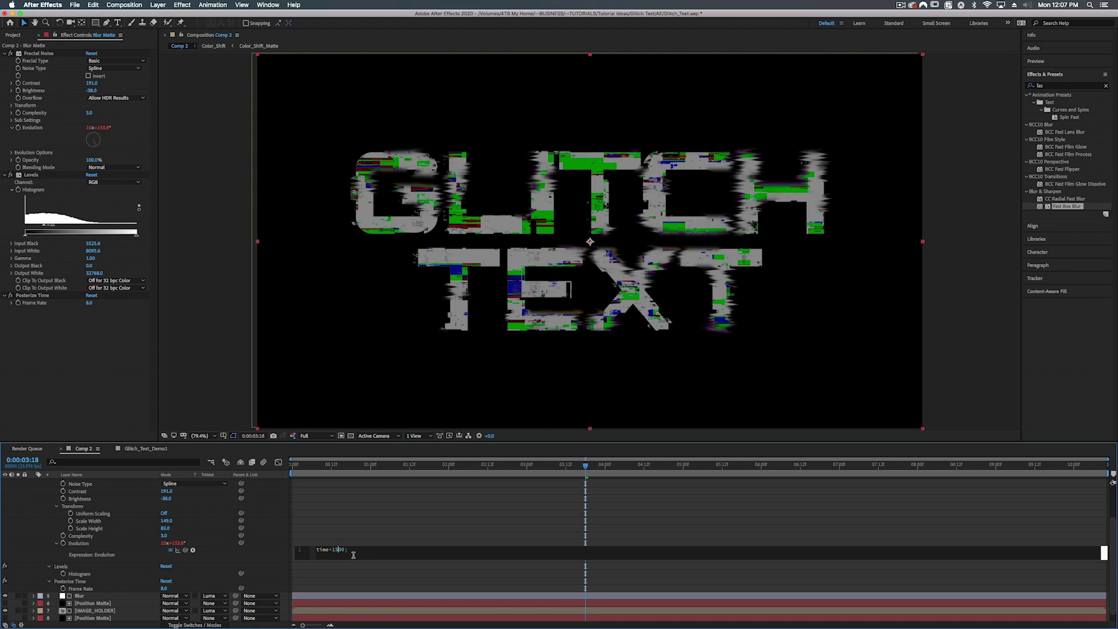
click(366, 572)
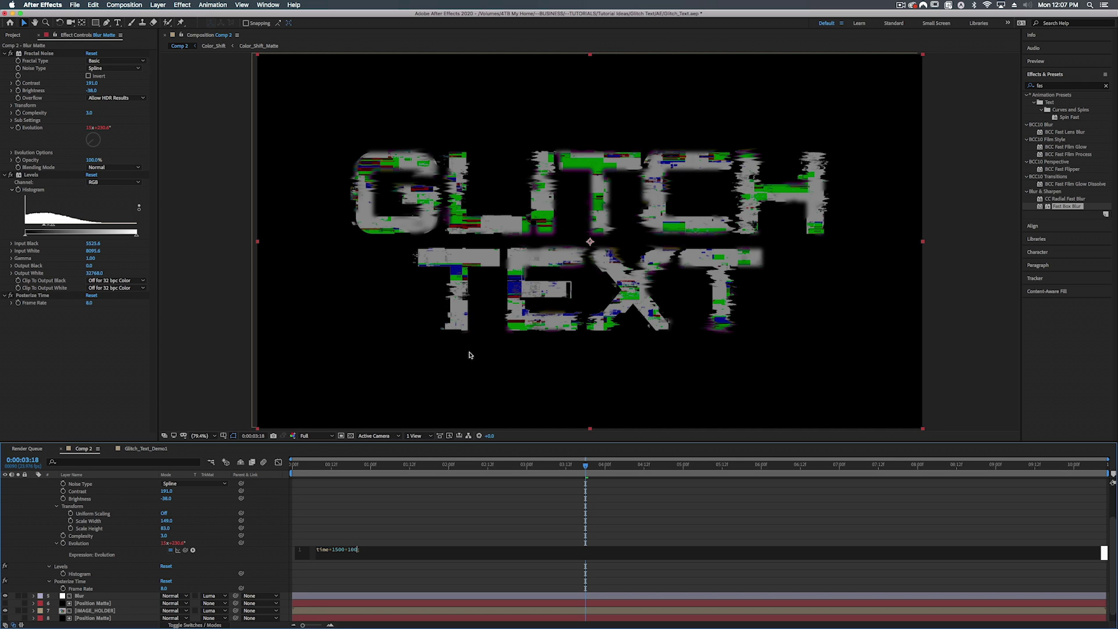
key(e)
click(34, 483)
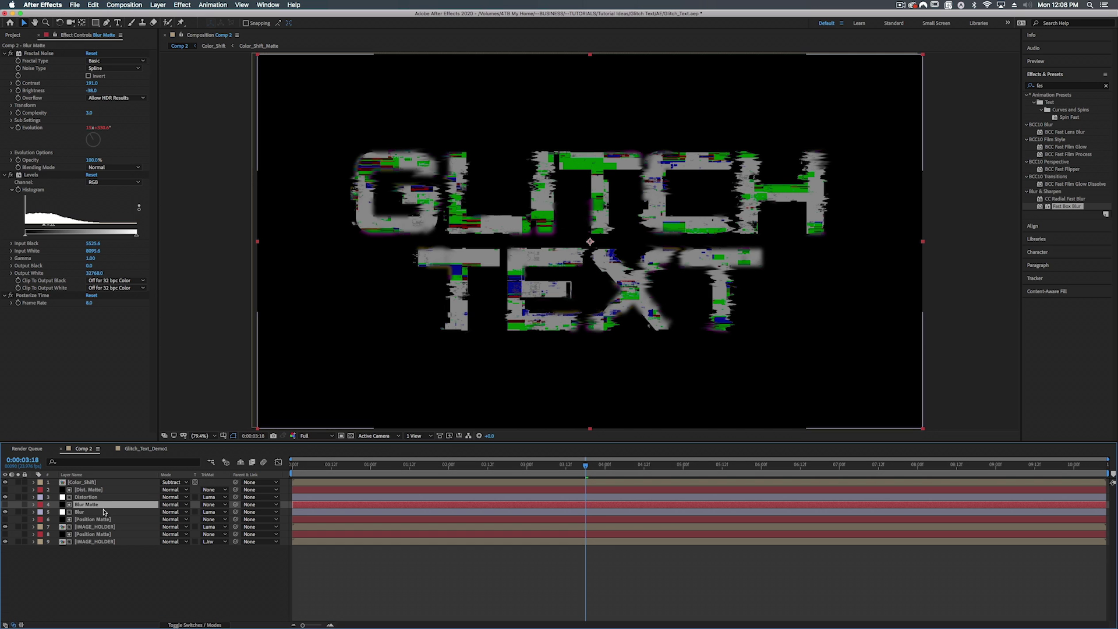
Lower the Blur layer's Fast Box Blur radius to 1.0 and preview from the start.
key(Home)
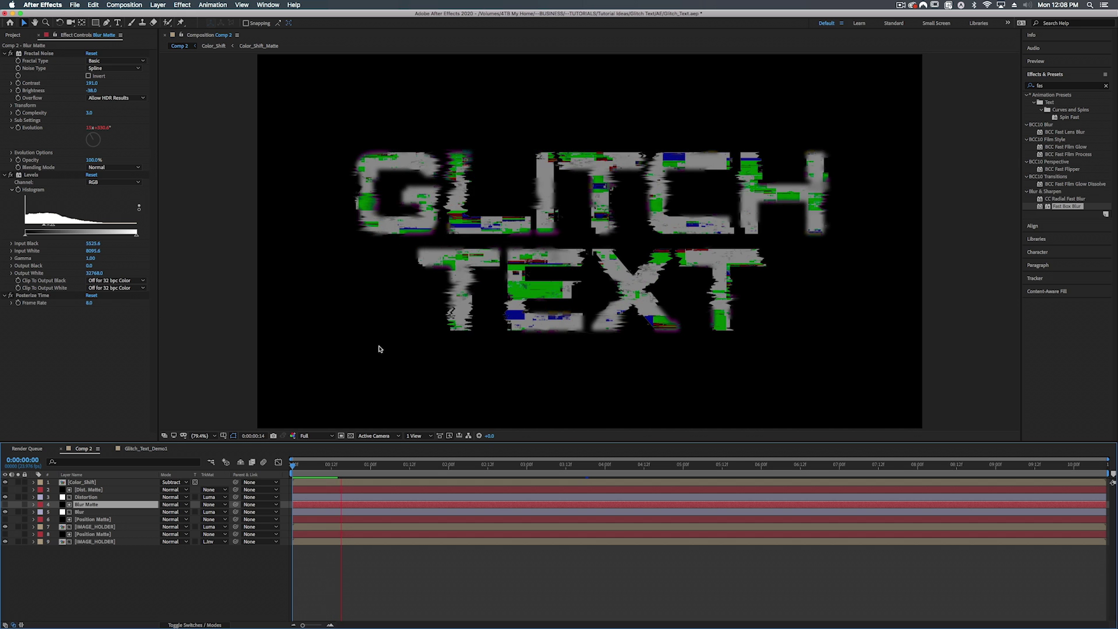
key(space)
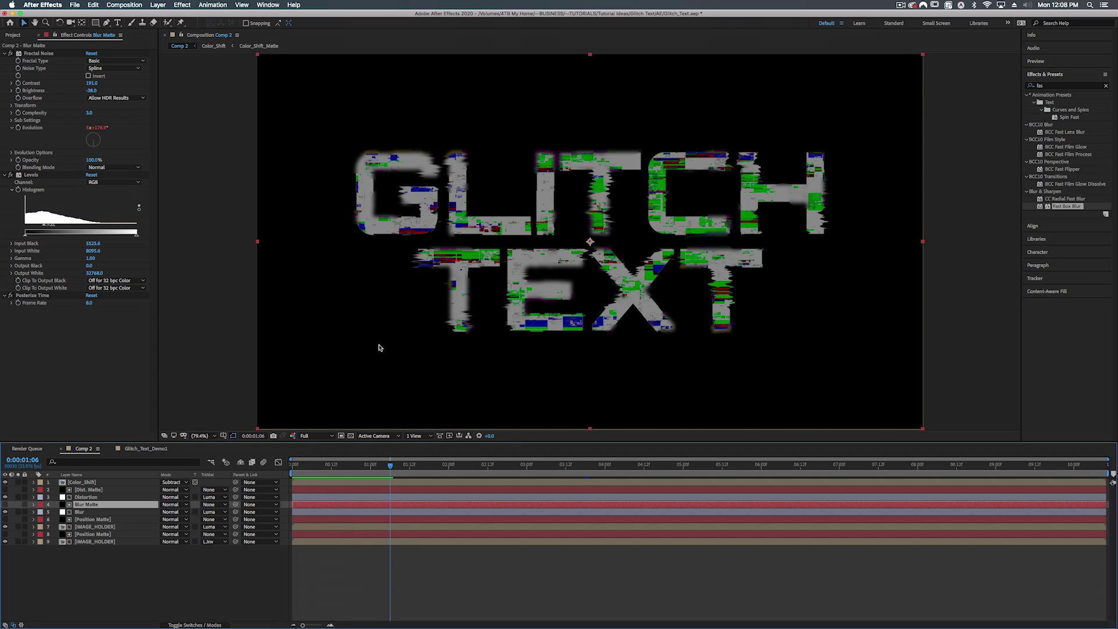
click(84, 512)
click(90, 61)
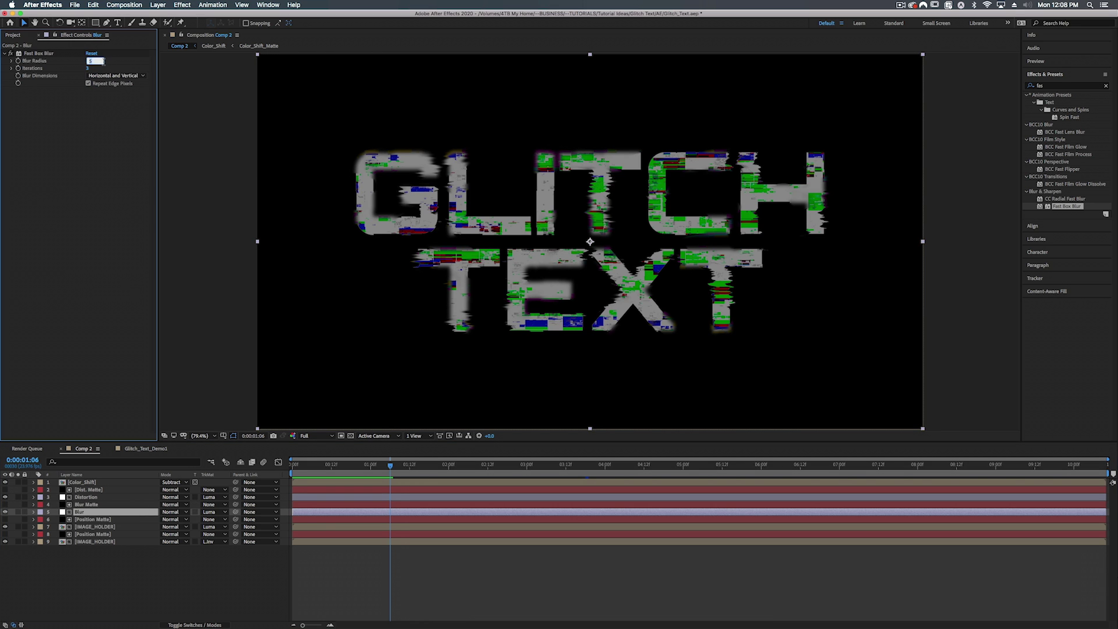
key(Return)
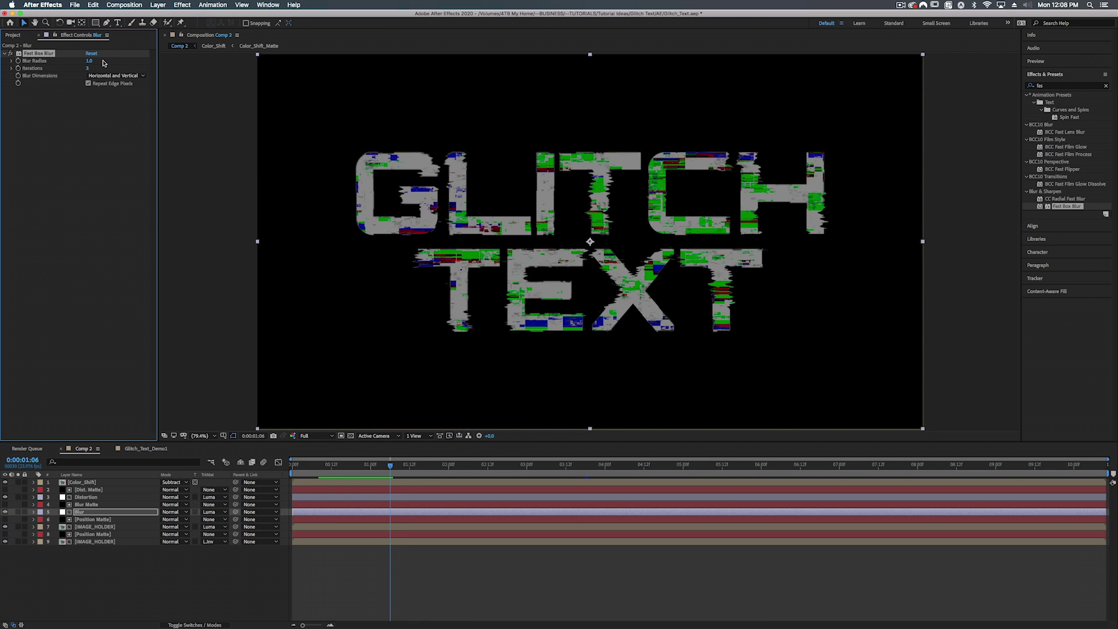
click(312, 460)
key(space)
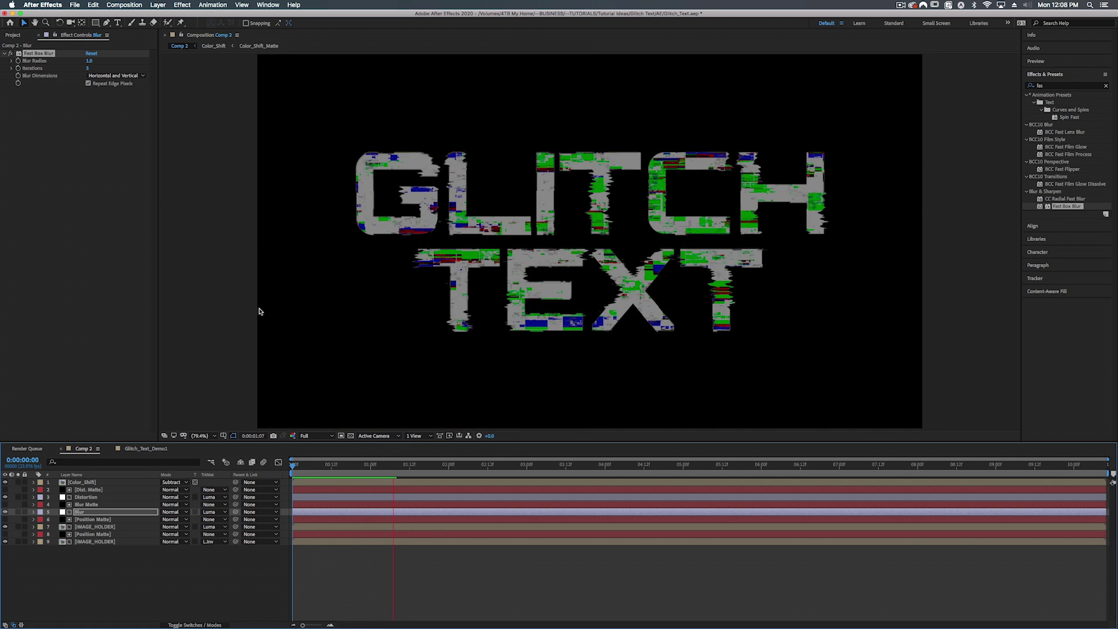
Move Blur Matte and Blur up the stack to sit beneath Color_Shift.
super+click(82, 504)
key(super+bracketright)
key(super+bracketright)
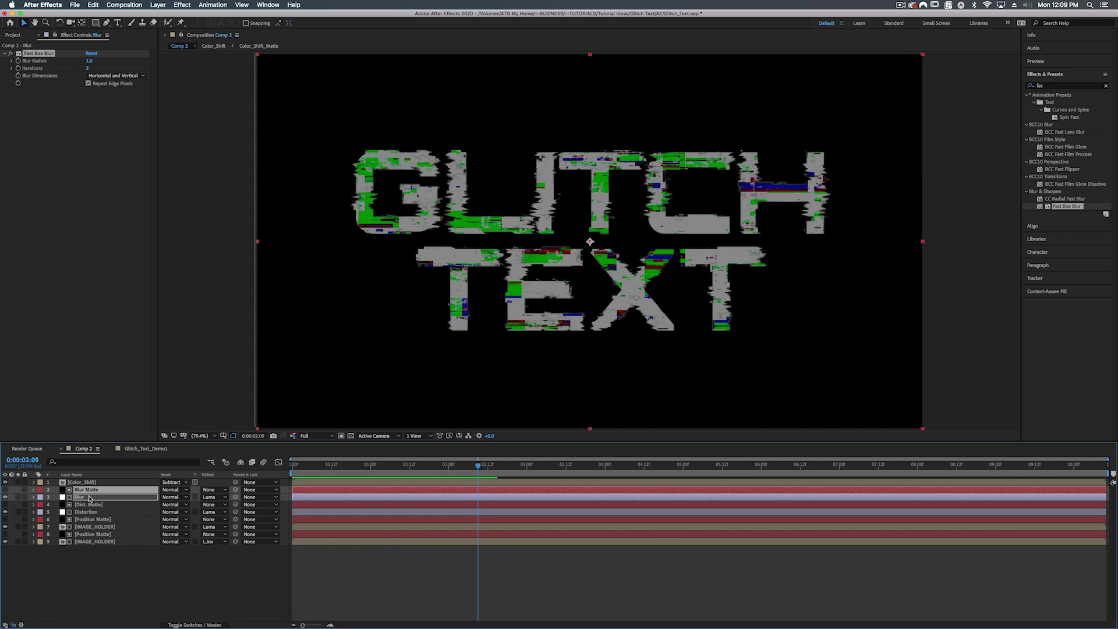
click(89, 499)
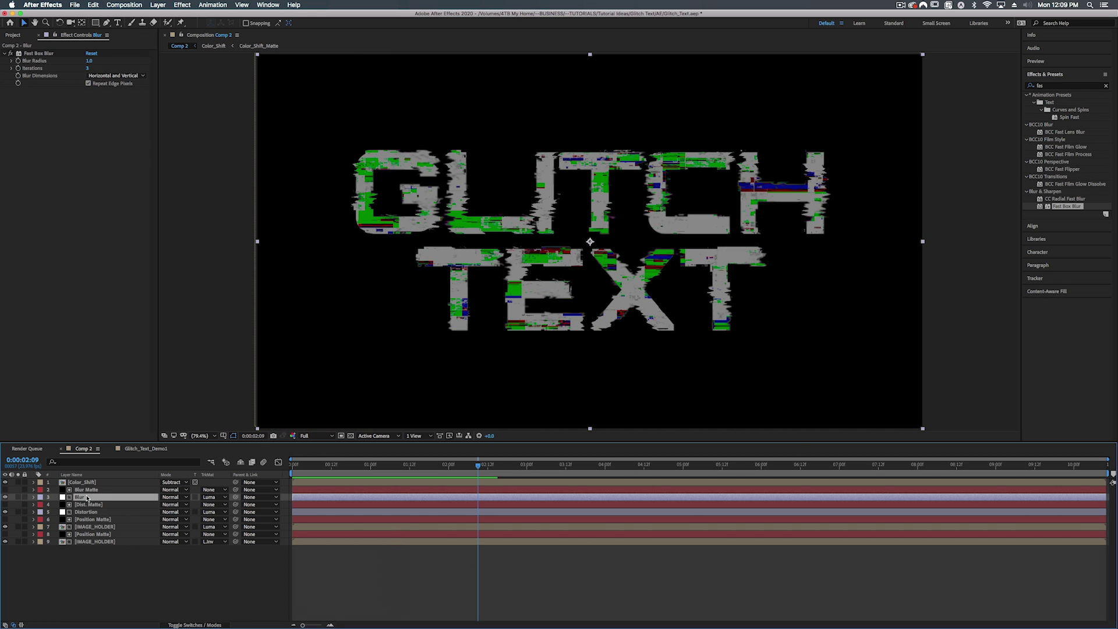
click(81, 484)
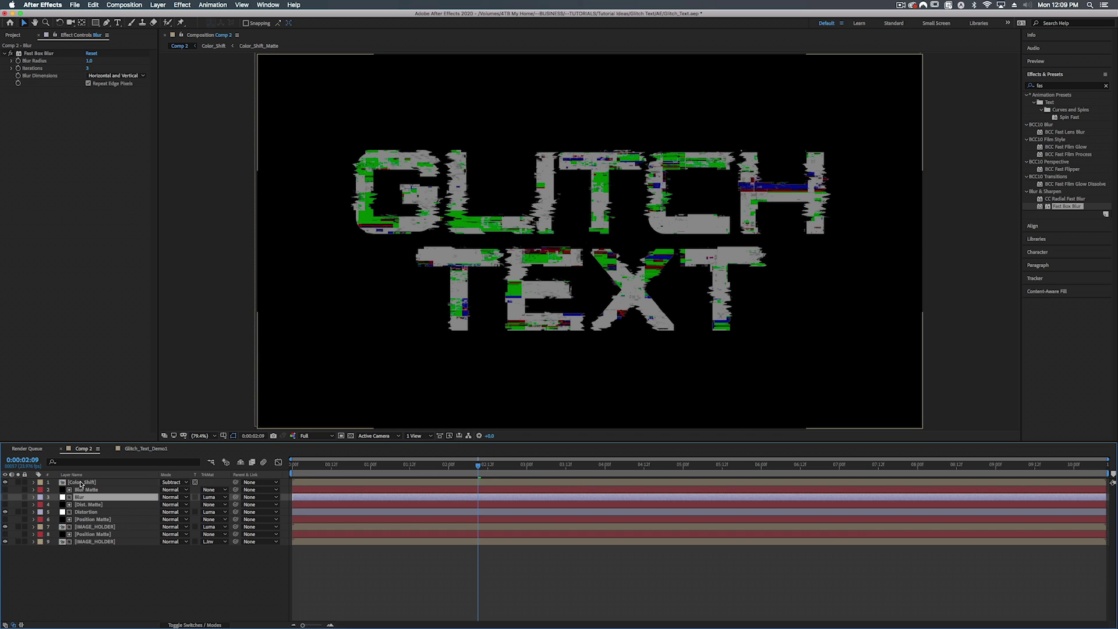
Hide layer handles and scrub the timeline to check the colour glitch.
drag(328, 466, 267, 462)
key(super+shift+h)
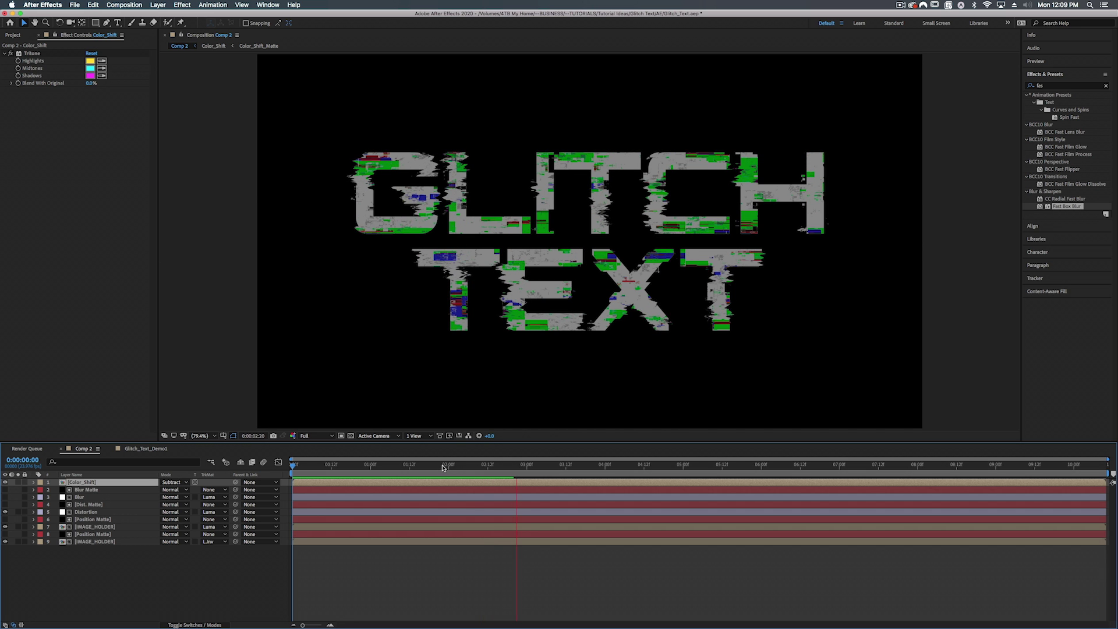
drag(443, 467, 293, 466)
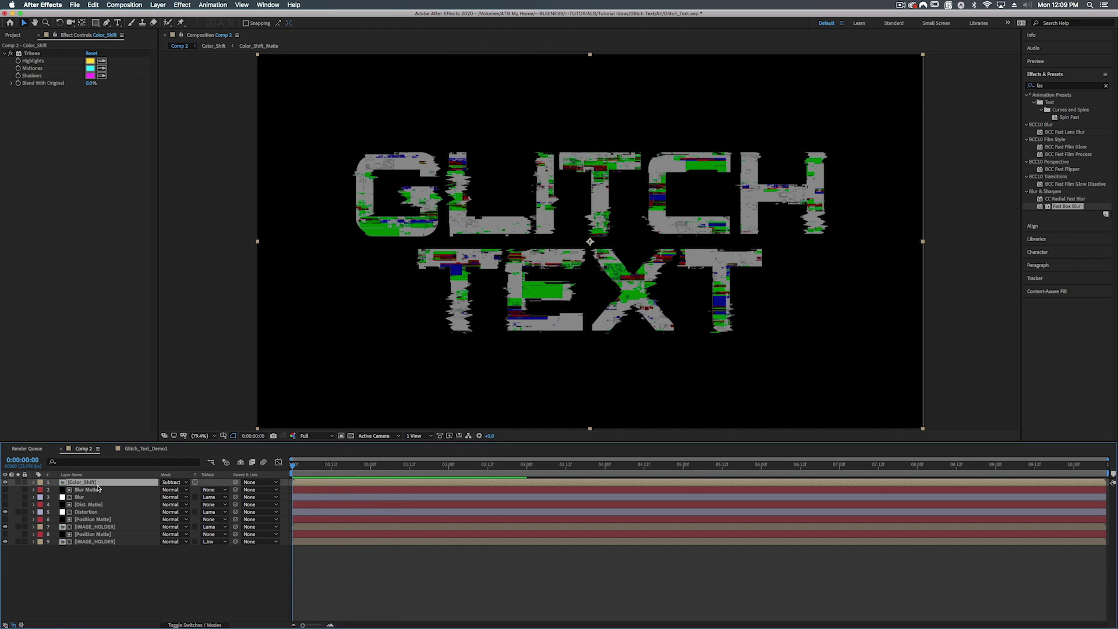
click(99, 546)
click(83, 483)
right_click(137, 587)
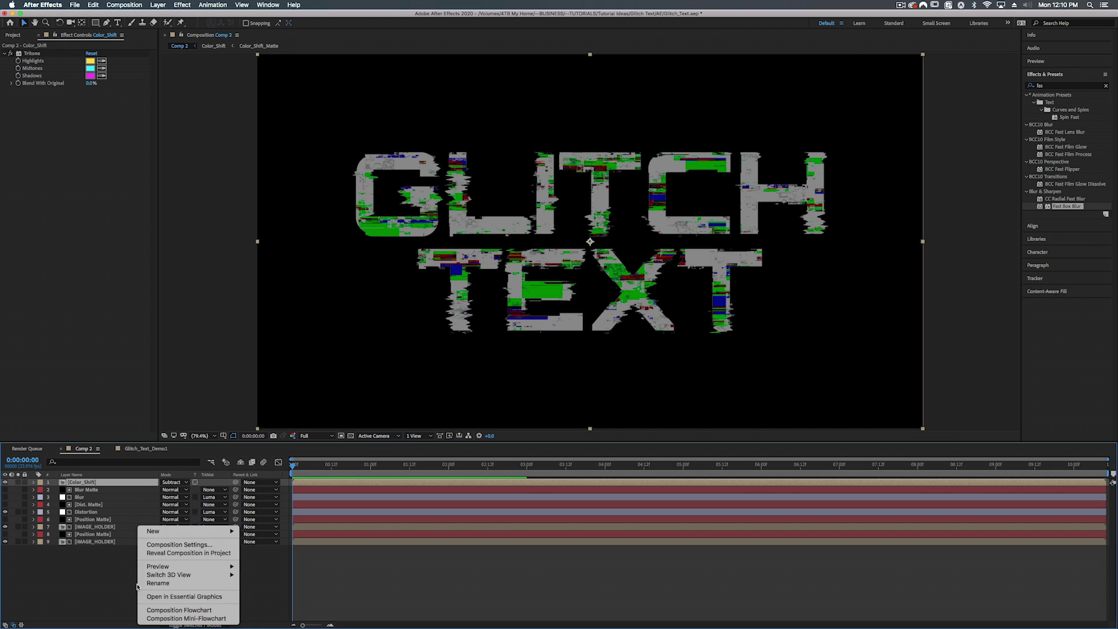
Create a new adjustment layer and name it 'Glitch CRTL', correcting a capitalisation typo.
mouse_move(164, 534)
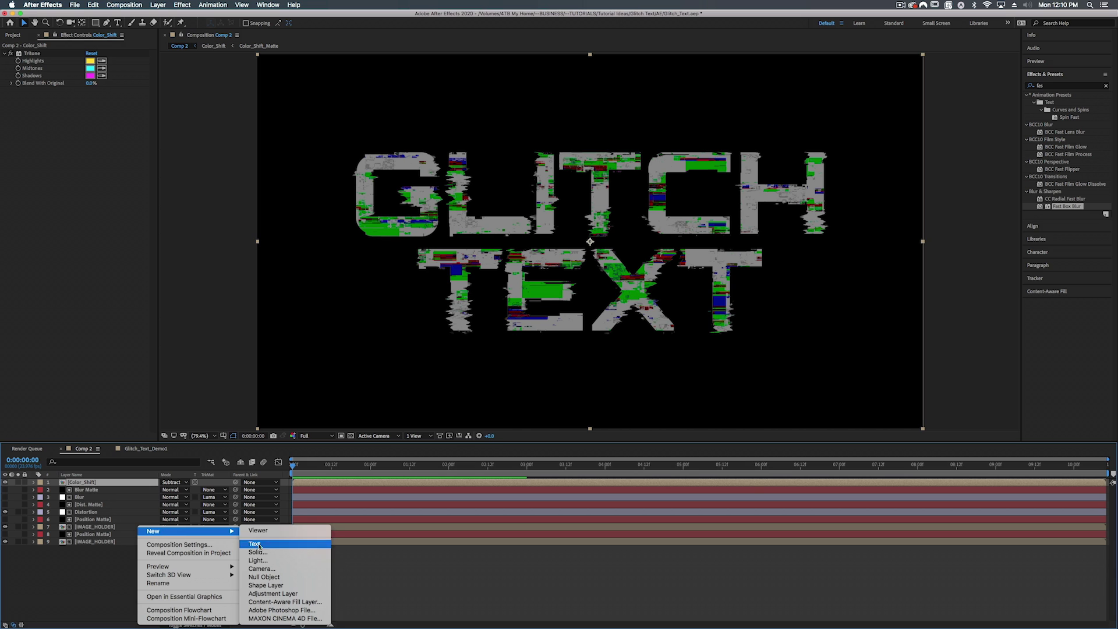
click(271, 594)
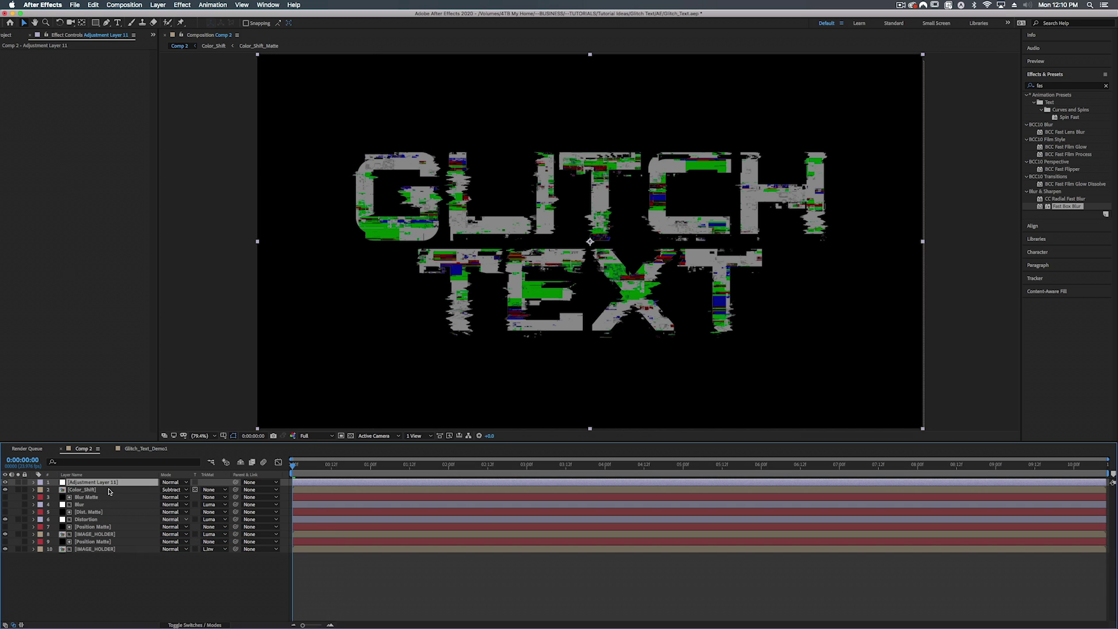
key(Return)
text(GLitch CRTL)
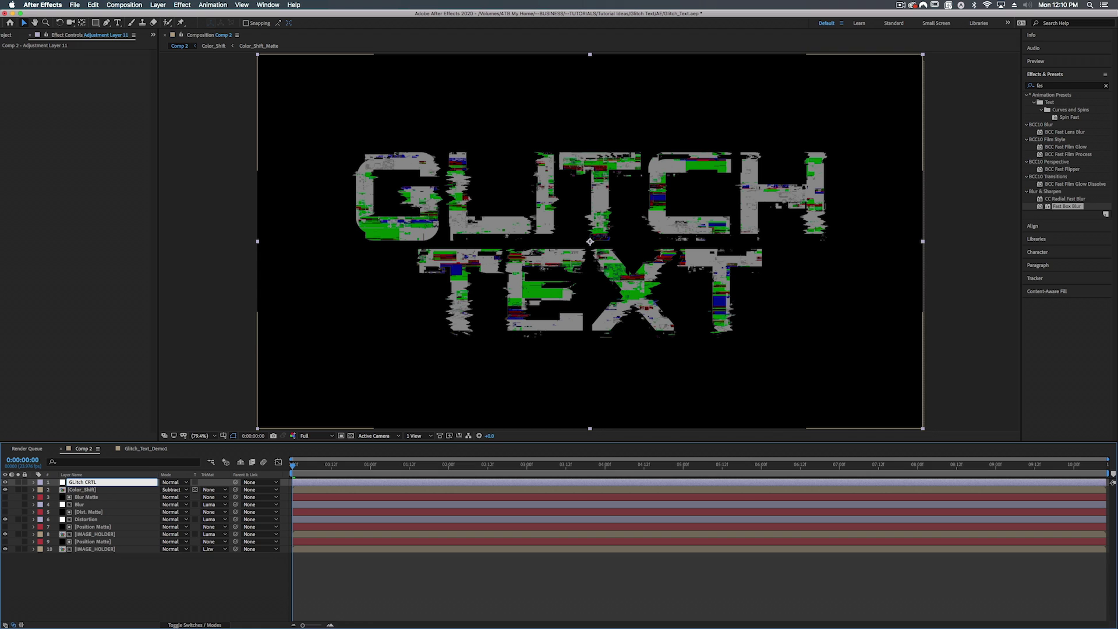
key(Return)
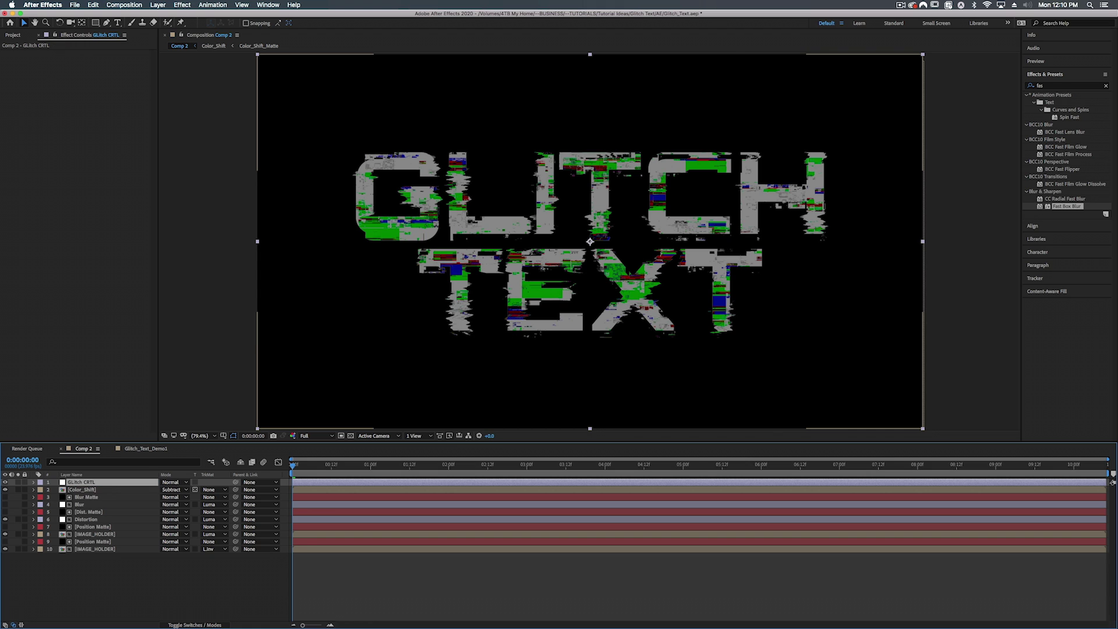
key(Return)
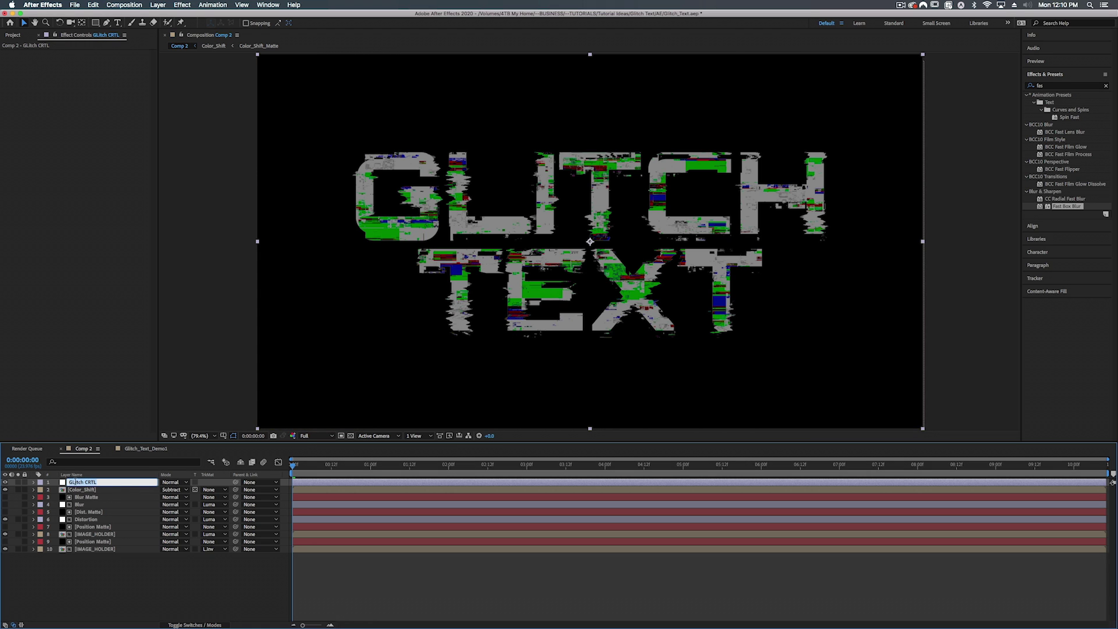
key(BackSpace)
text(l)
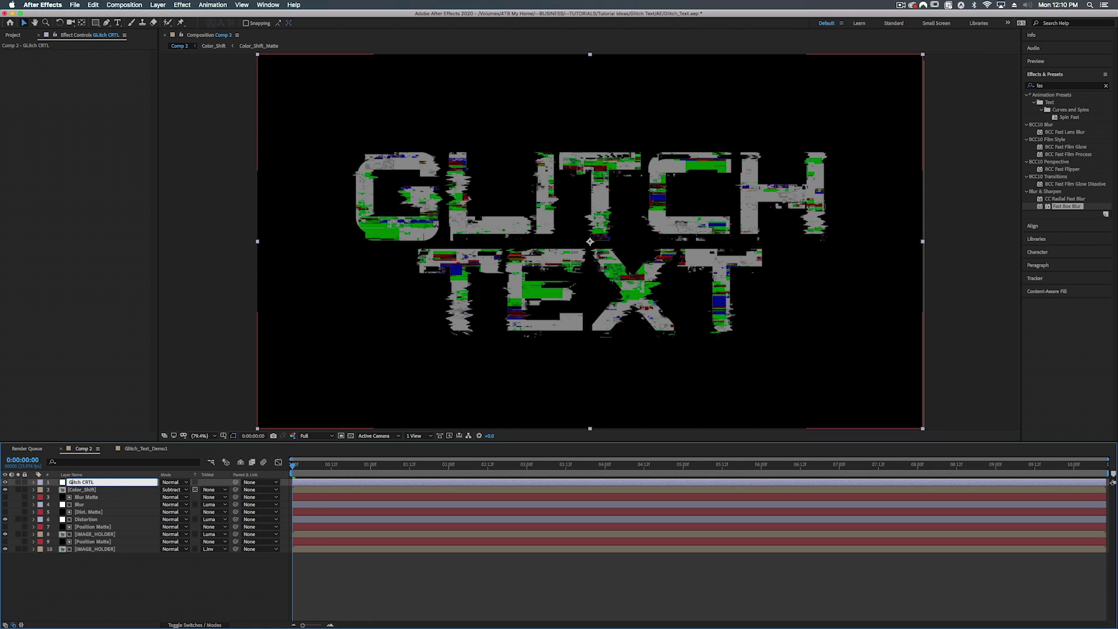
key(Return)
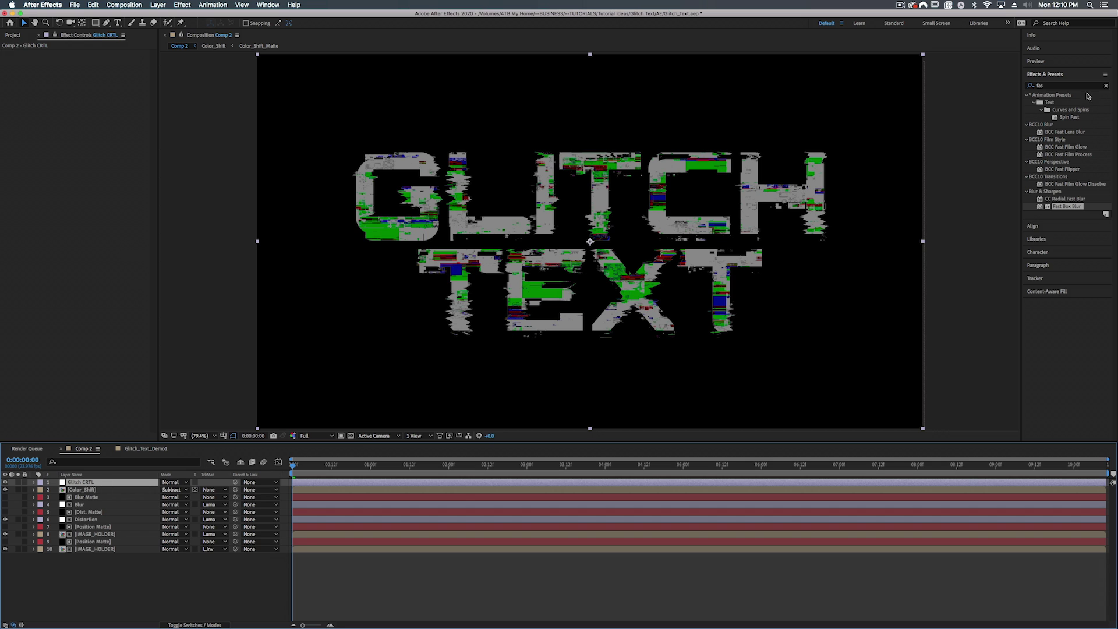
Apply Checkbox Control to Glitch CRTL and rename it 'Color Vis.'.
click(1035, 86)
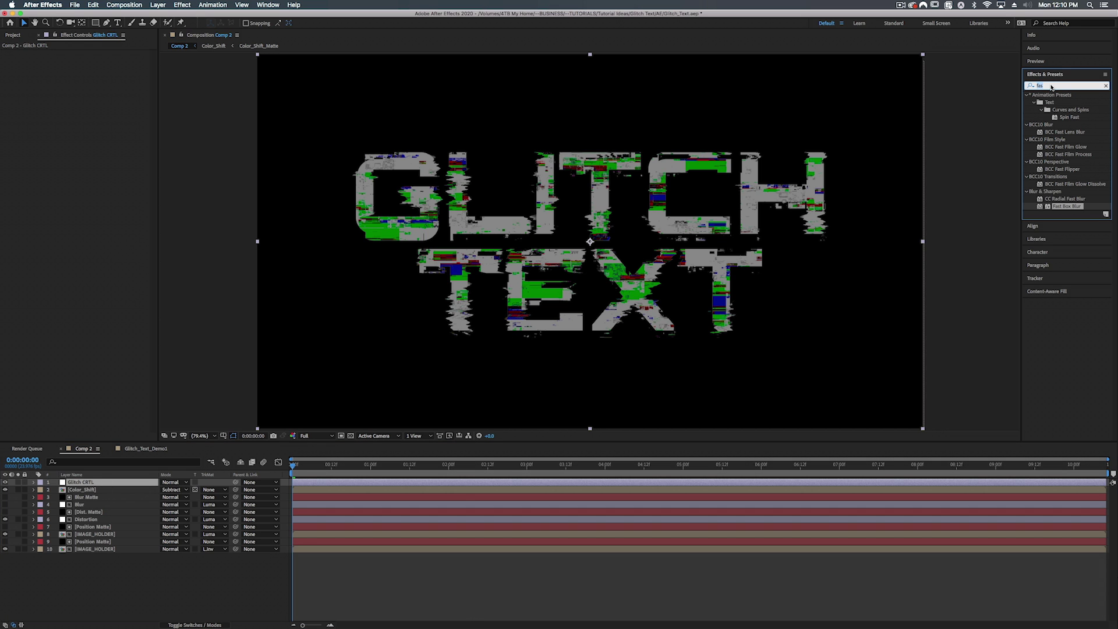
text(fas)
key(BackSpace)
key(BackSpace)
key(BackSpace)
text(checkbo)
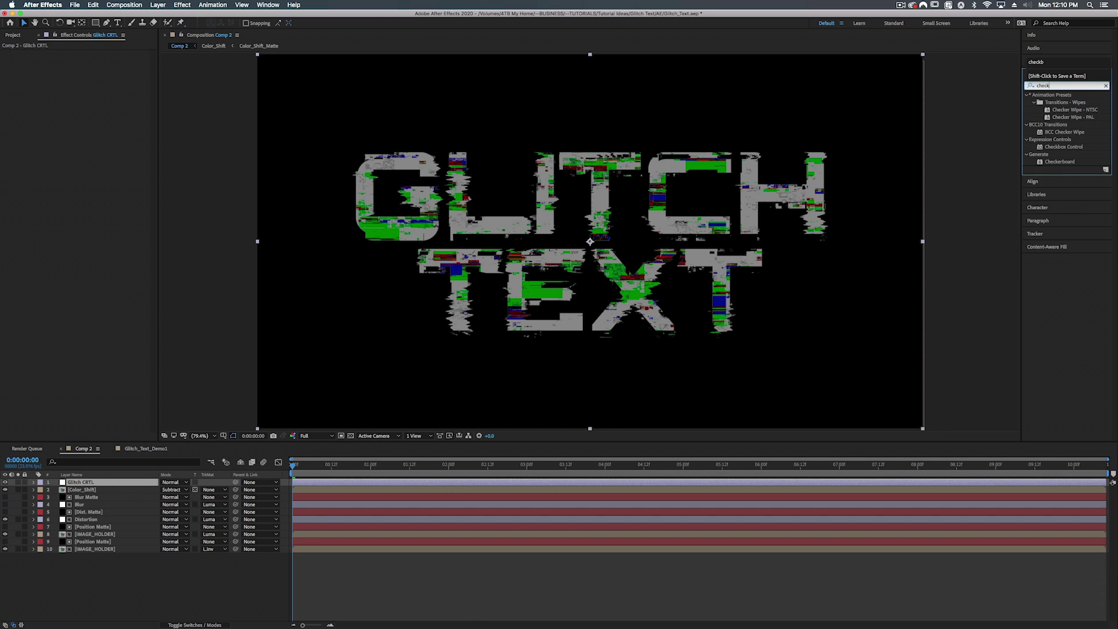
click(1045, 100)
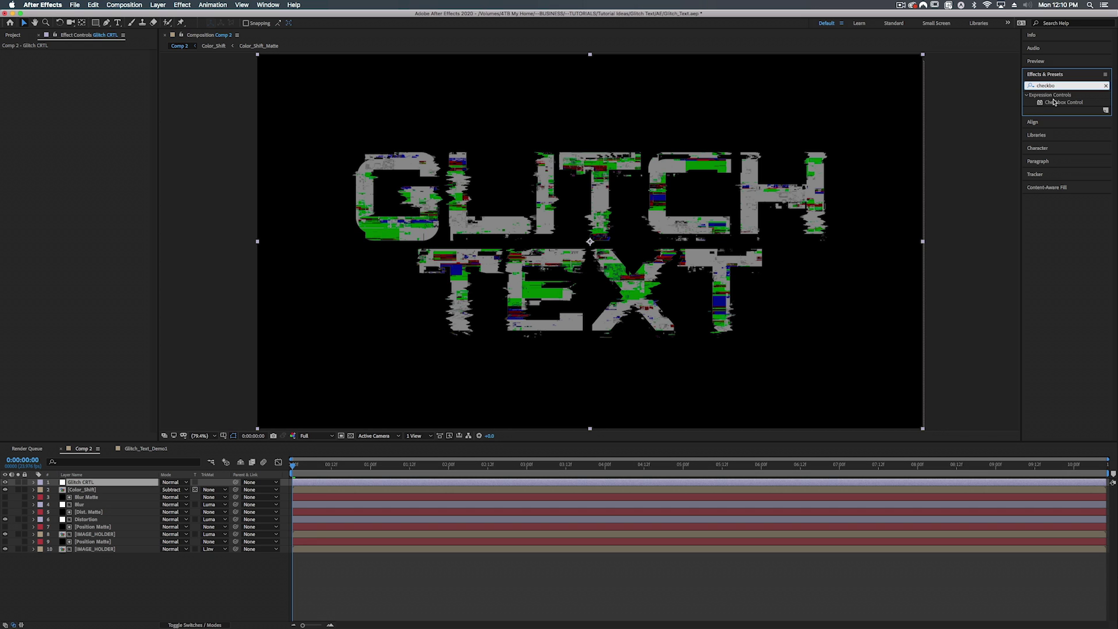
drag(1056, 103, 679, 278)
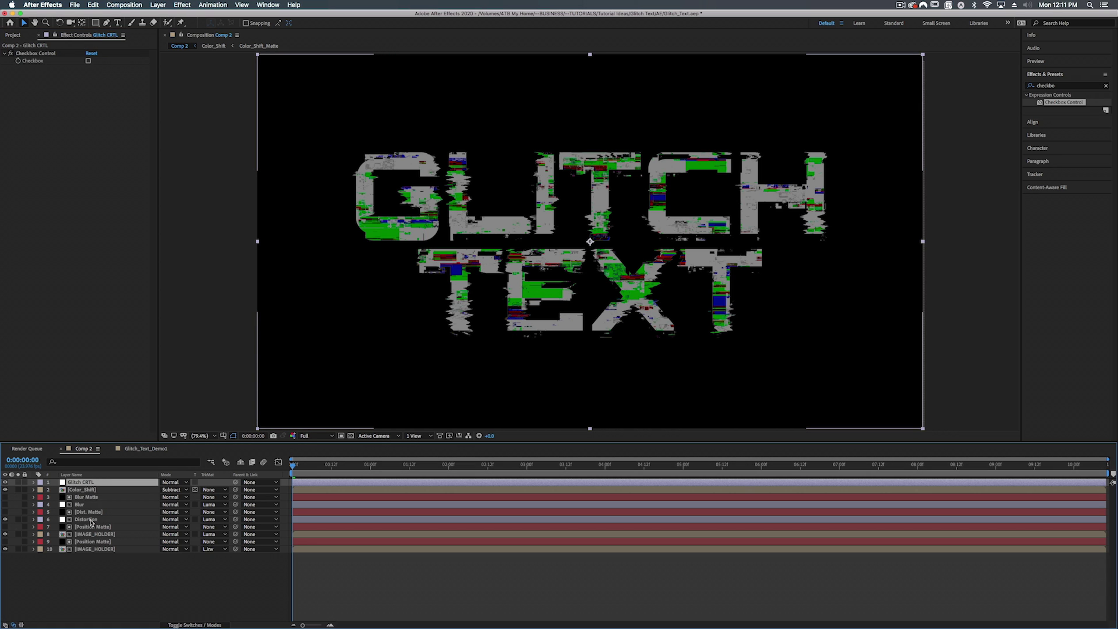
click(40, 55)
key(Return)
text(Color Vis.)
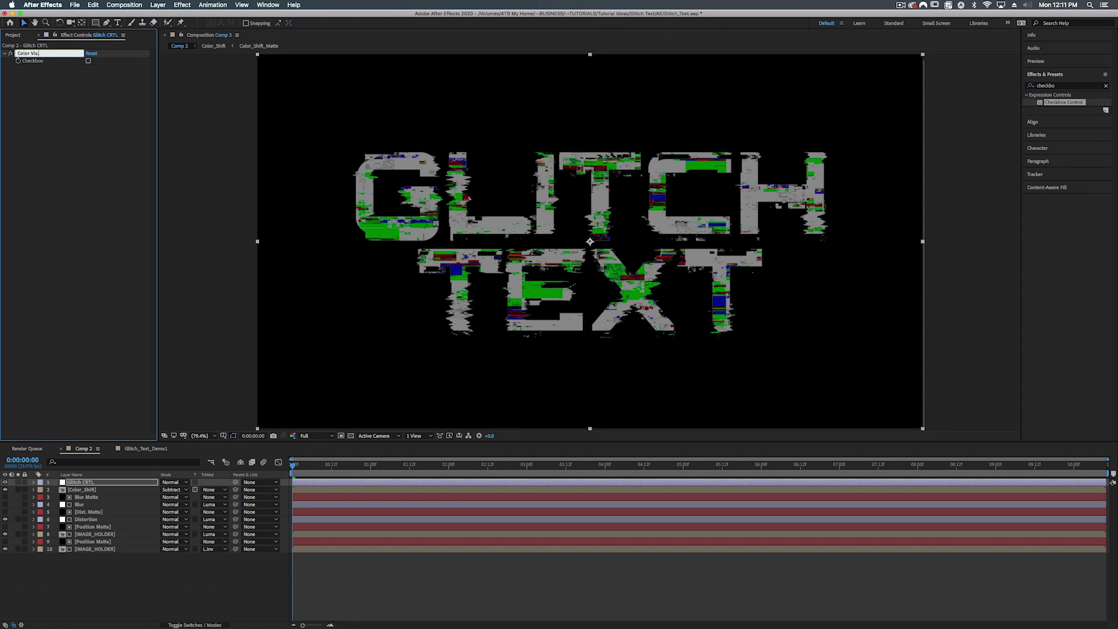
key(Return)
Duplicate the checkbox and rename the copy 'Dist. Vis.'.
key(super+d)
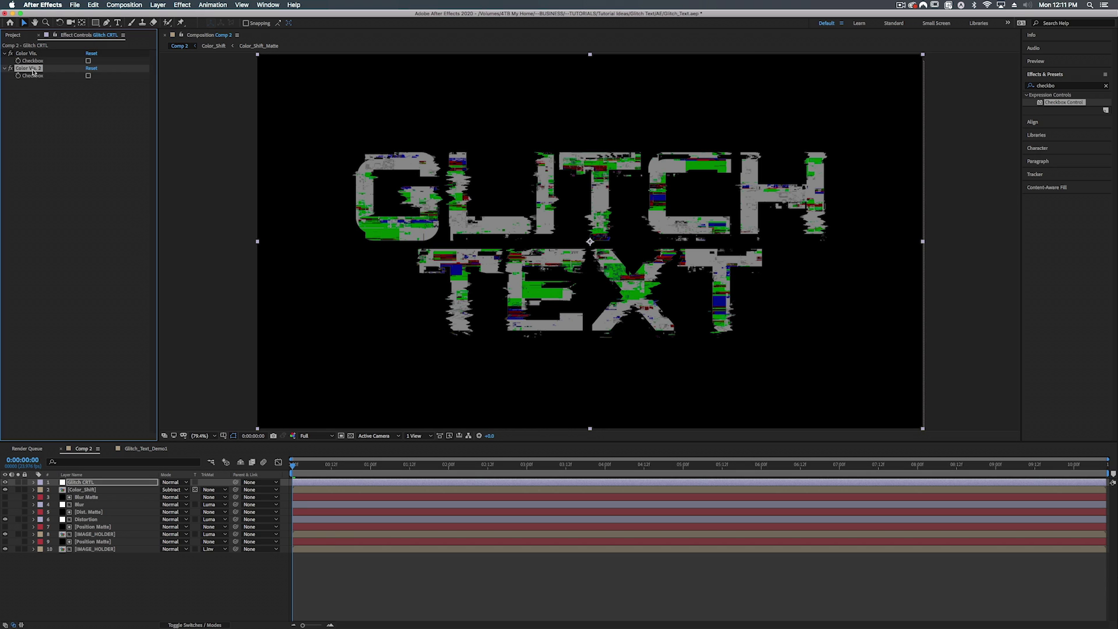
key(Return)
text(Dist.)
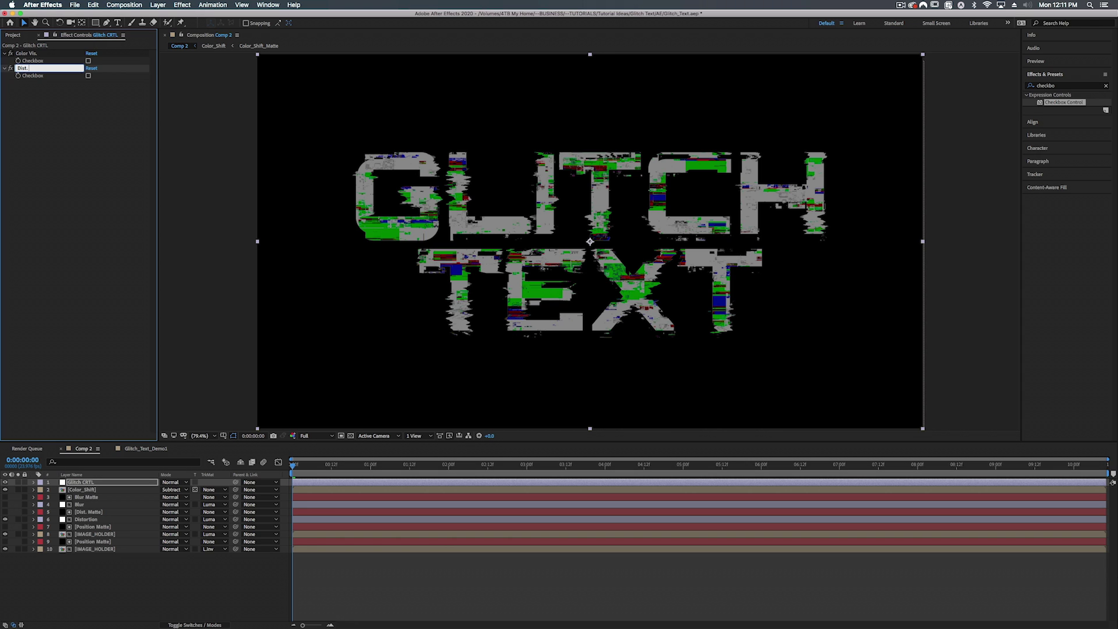
text( Vis.)
key(Return)
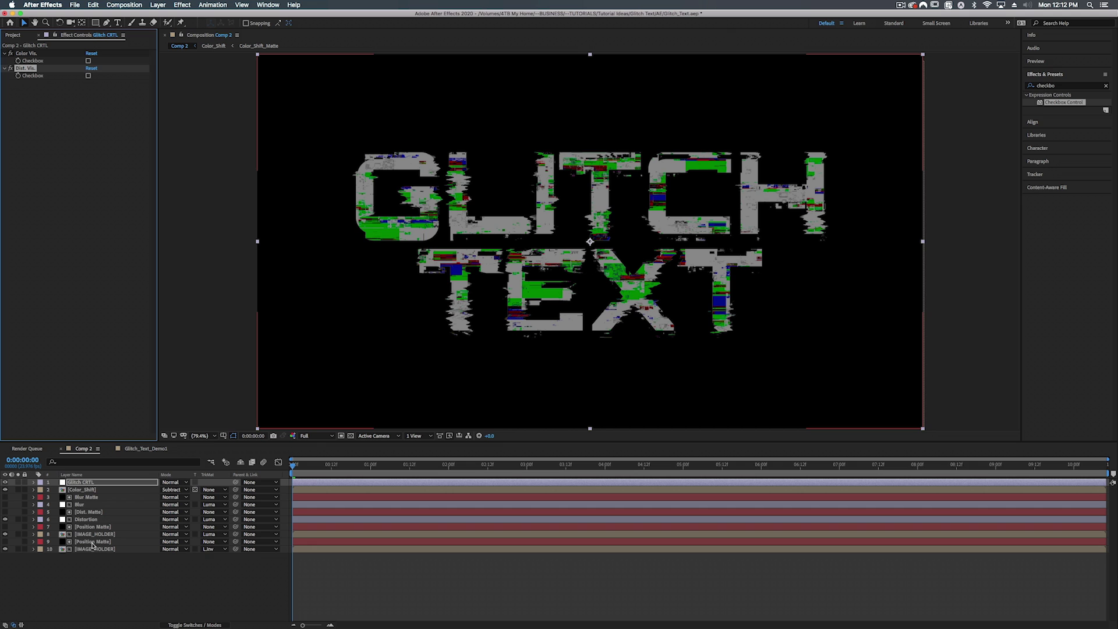
Apply Slider Control to Glitch CRTL and rename it 'Pos. Val.'.
click(1058, 87)
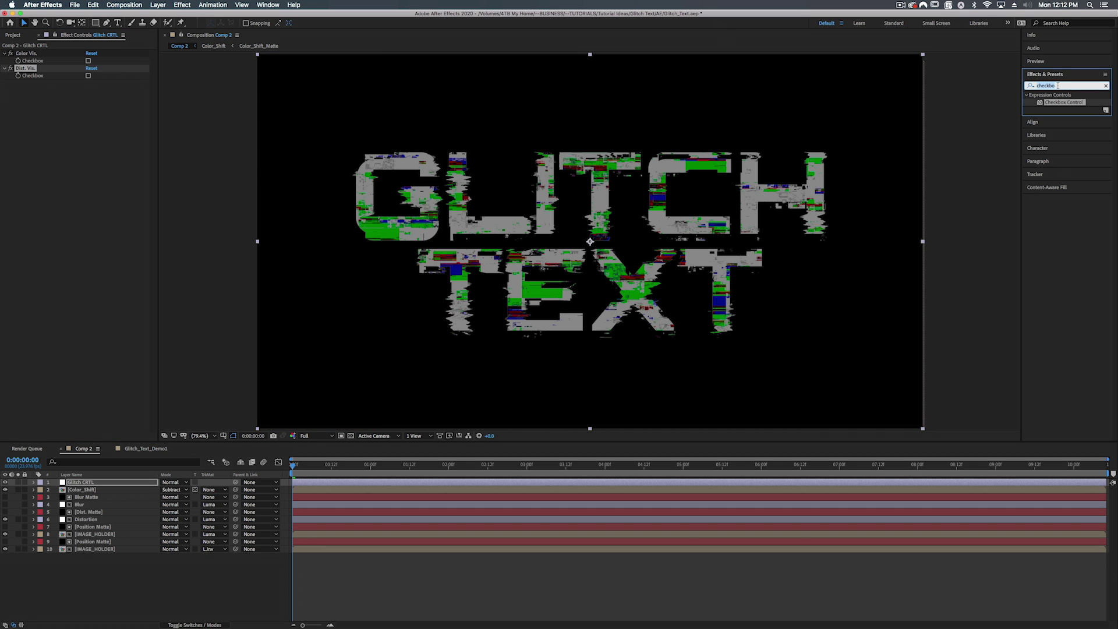
text(slider)
drag(1059, 102, 51, 172)
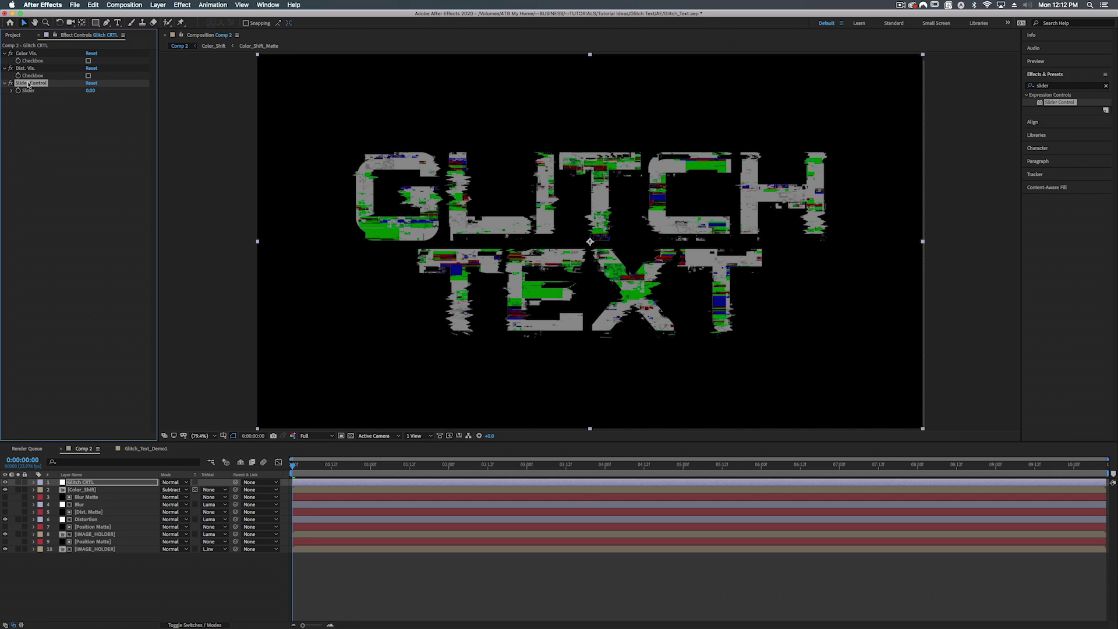
key(Return)
text(Pos. Val.)
key(Return)
Toggle the Color Vis. checkbox, then select the Color_Shift layer.
click(87, 61)
click(88, 60)
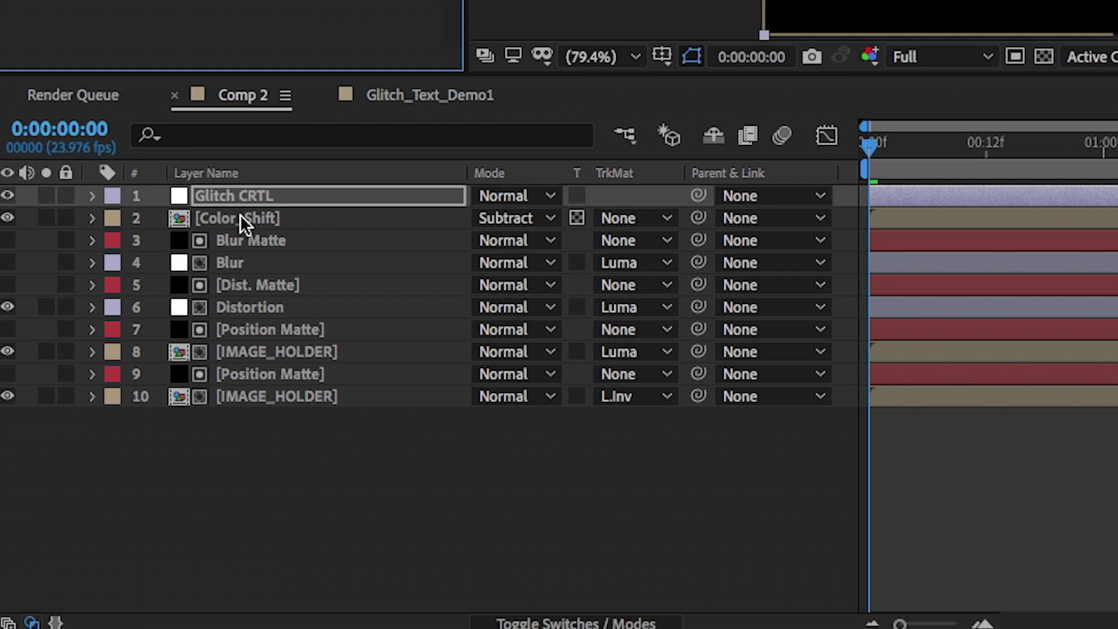
click(240, 216)
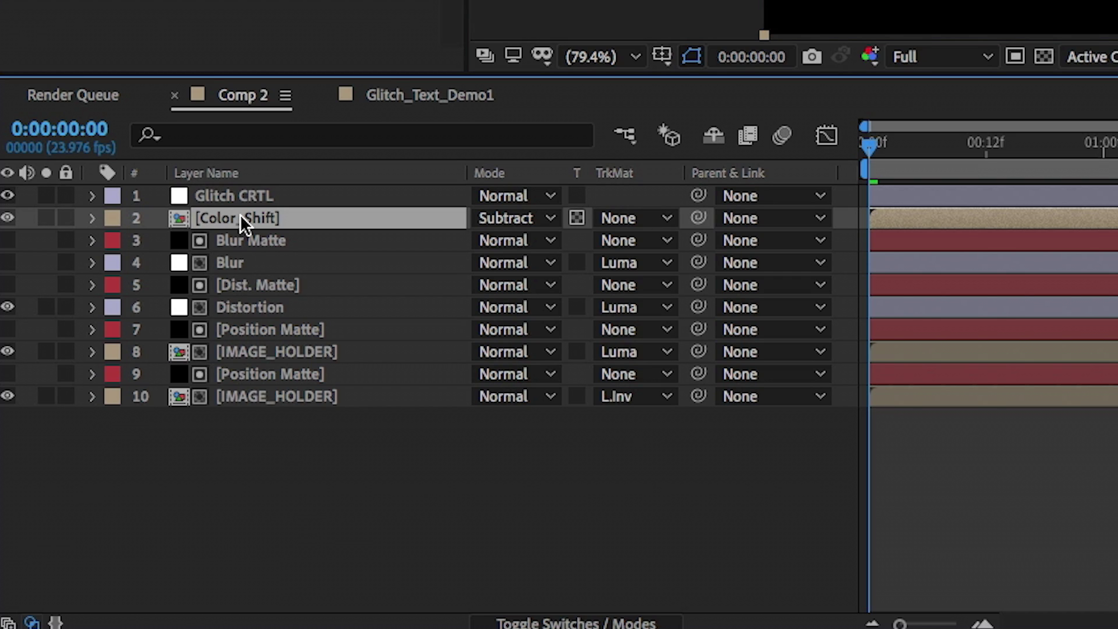
Give Color_Shift's Opacity the expression if(Color Vis. Checkbox==1)100 else 0;.
key(t)
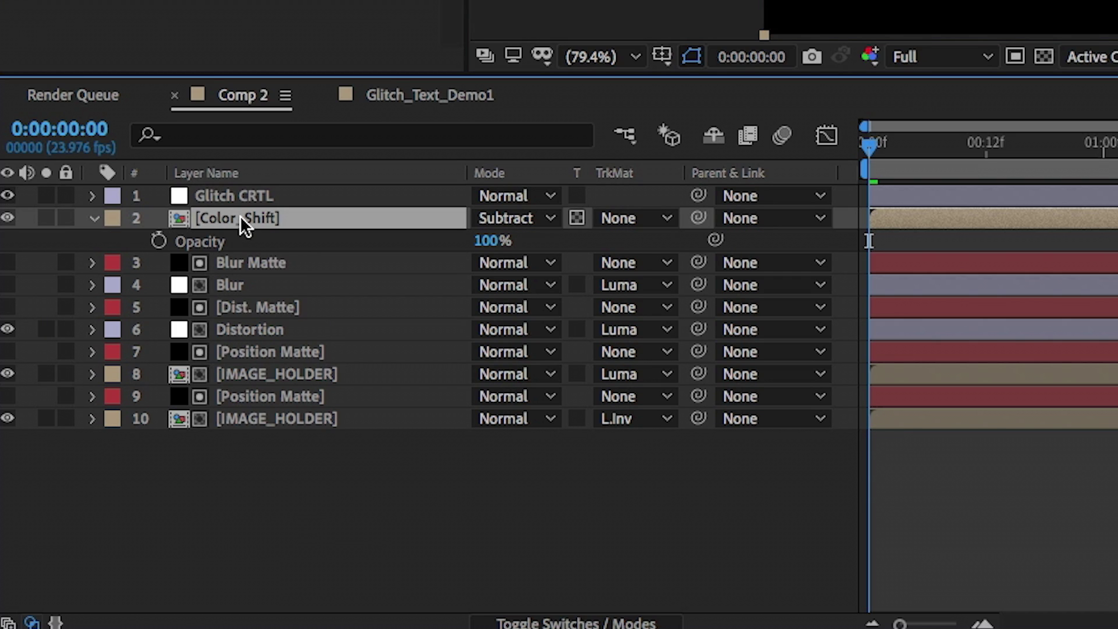
alt+click(159, 240)
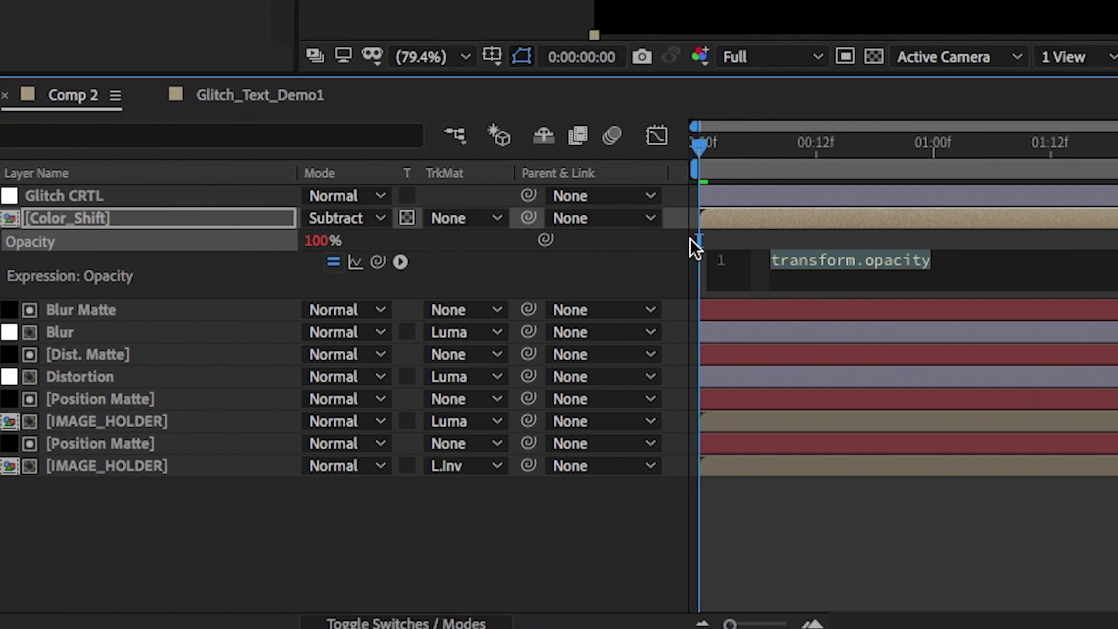
text(if)
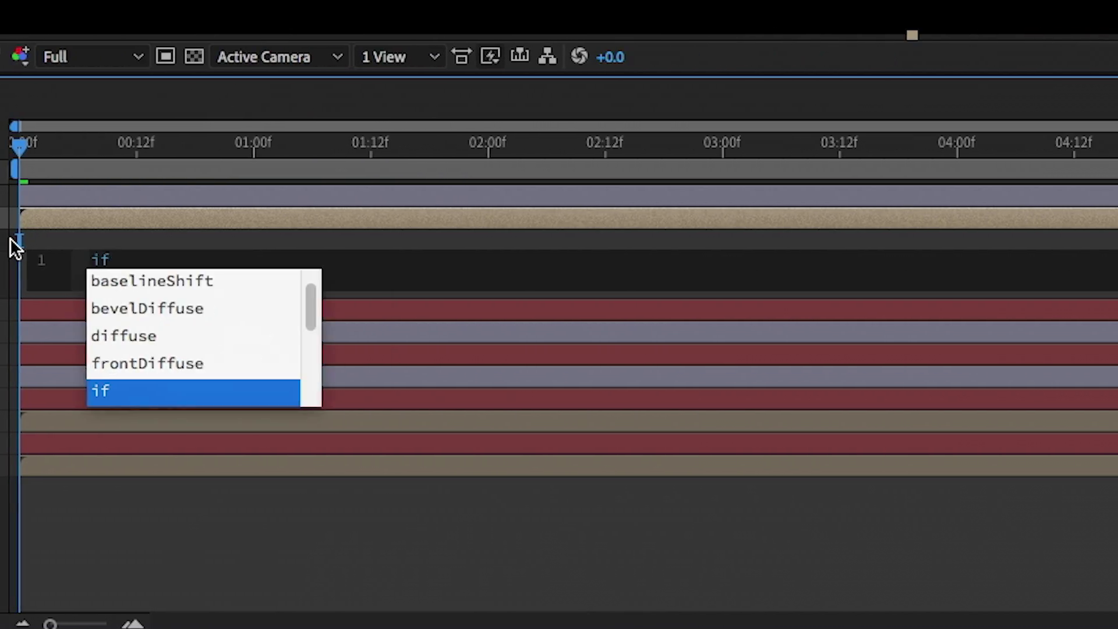
text(()
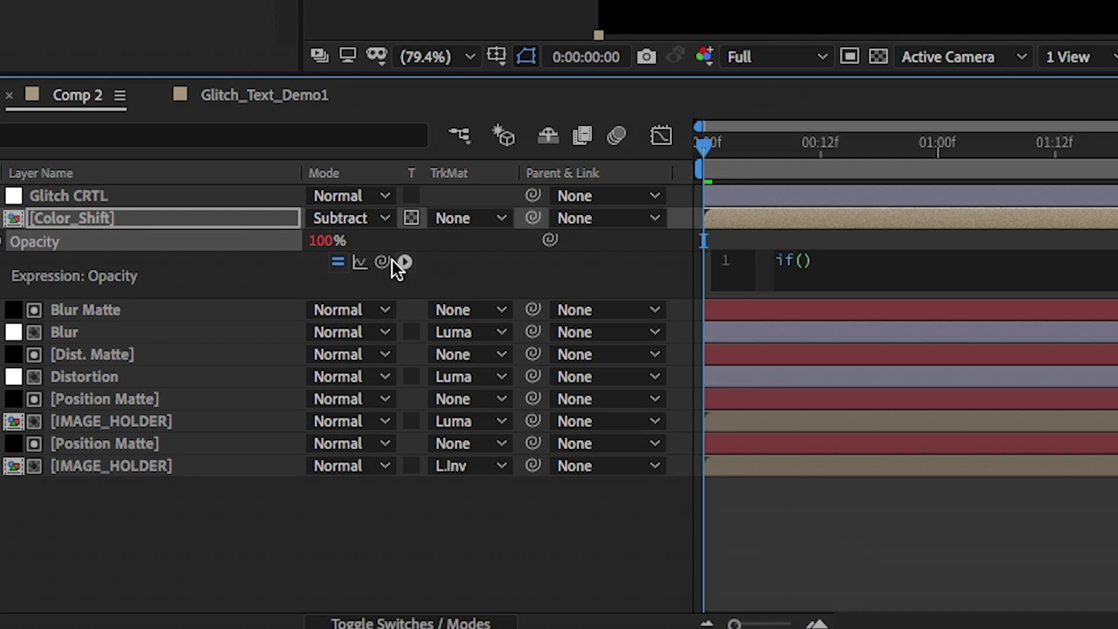
drag(382, 262, 86, 113)
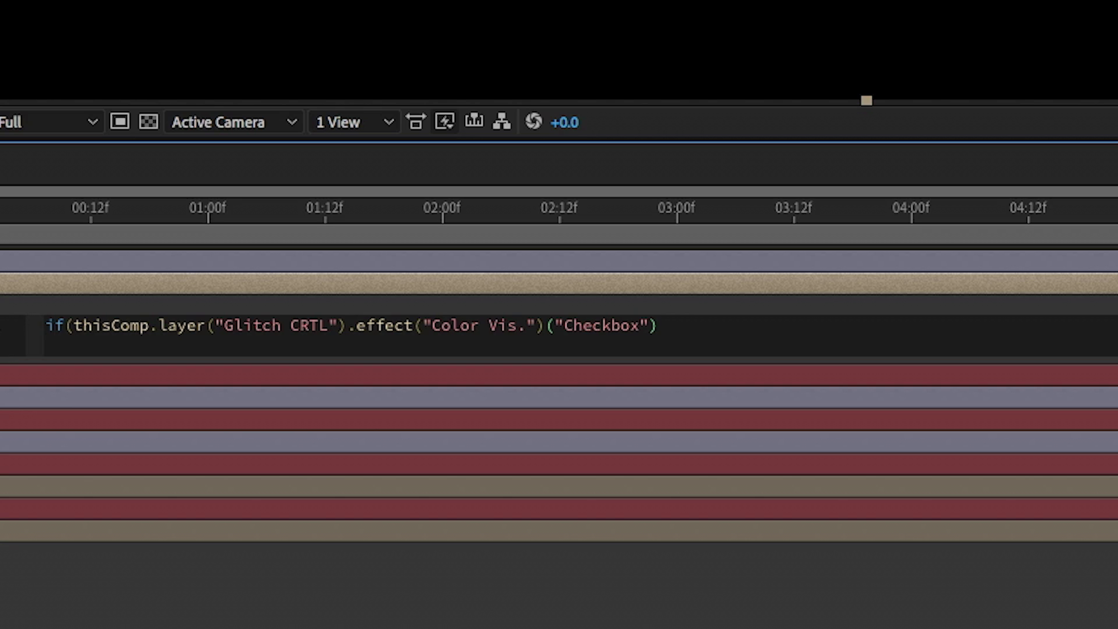
text(==1)100 els)
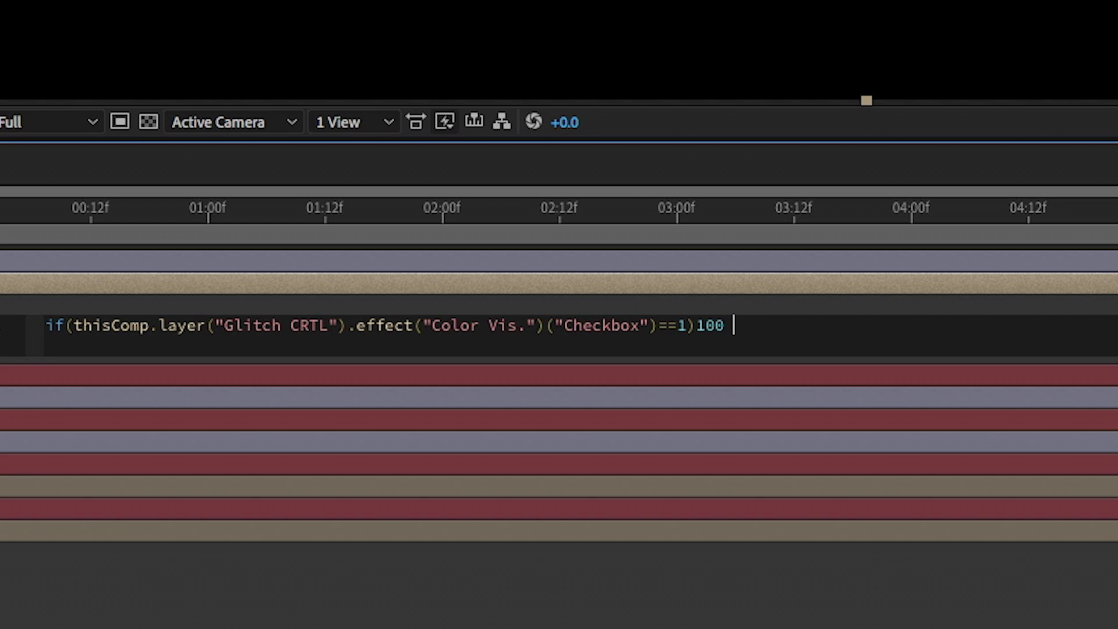
text(e 0;)
Commit the opacity expression and test the colour glitch by toggling Color Vis. on and off.
click(705, 206)
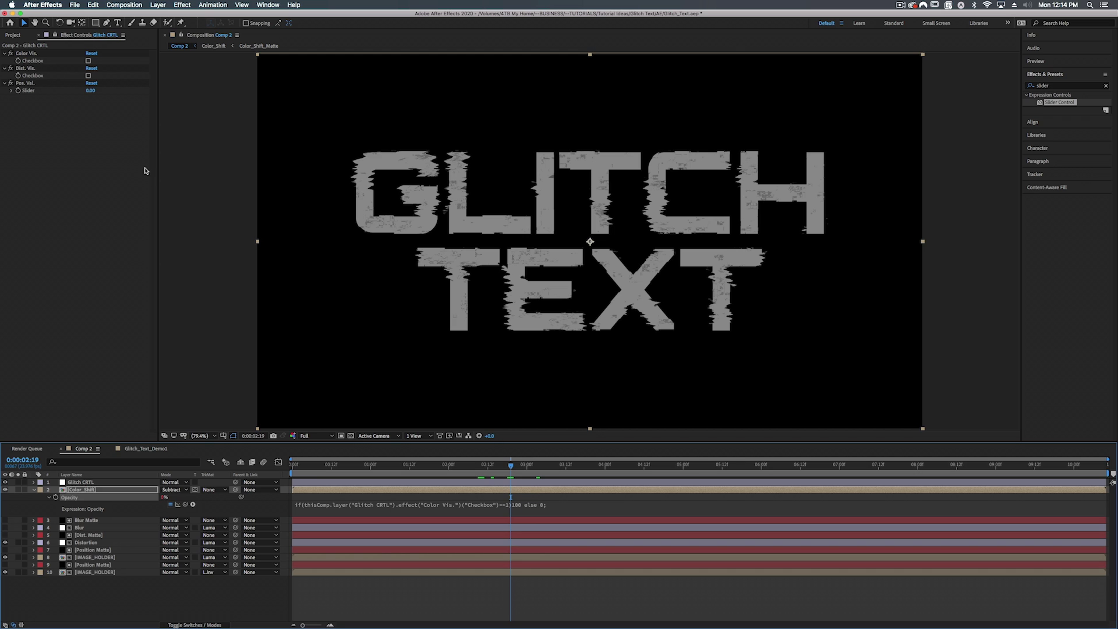
click(88, 64)
click(88, 60)
click(87, 61)
click(88, 61)
drag(343, 469, 387, 464)
click(28, 60)
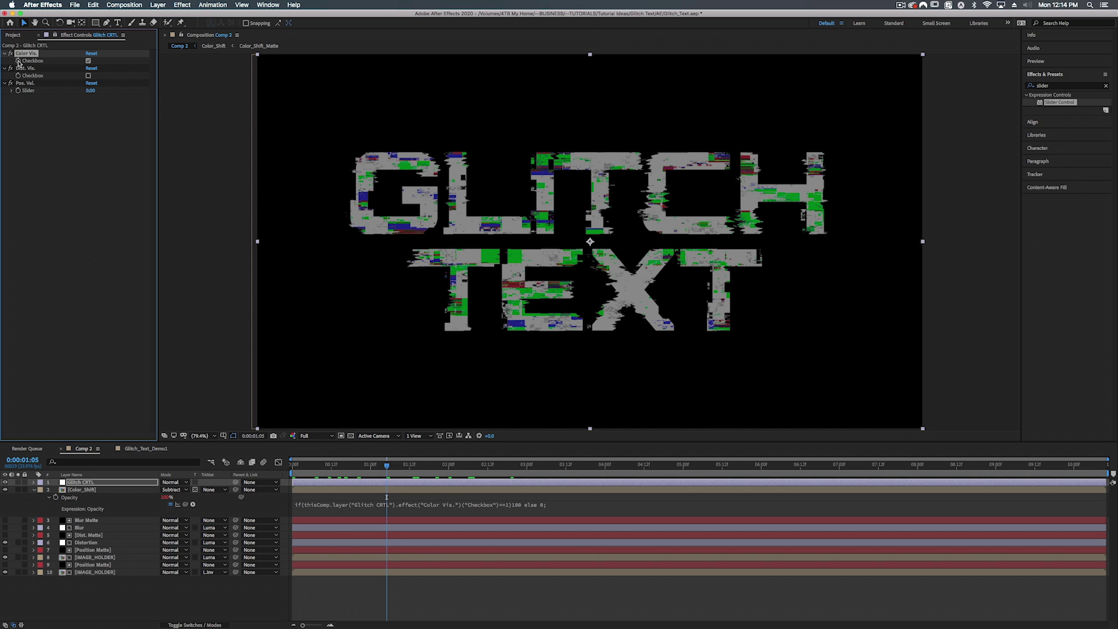
Add a wiggle(2,1) expression to the Color Vis. checkbox and preview it.
alt+click(18, 61)
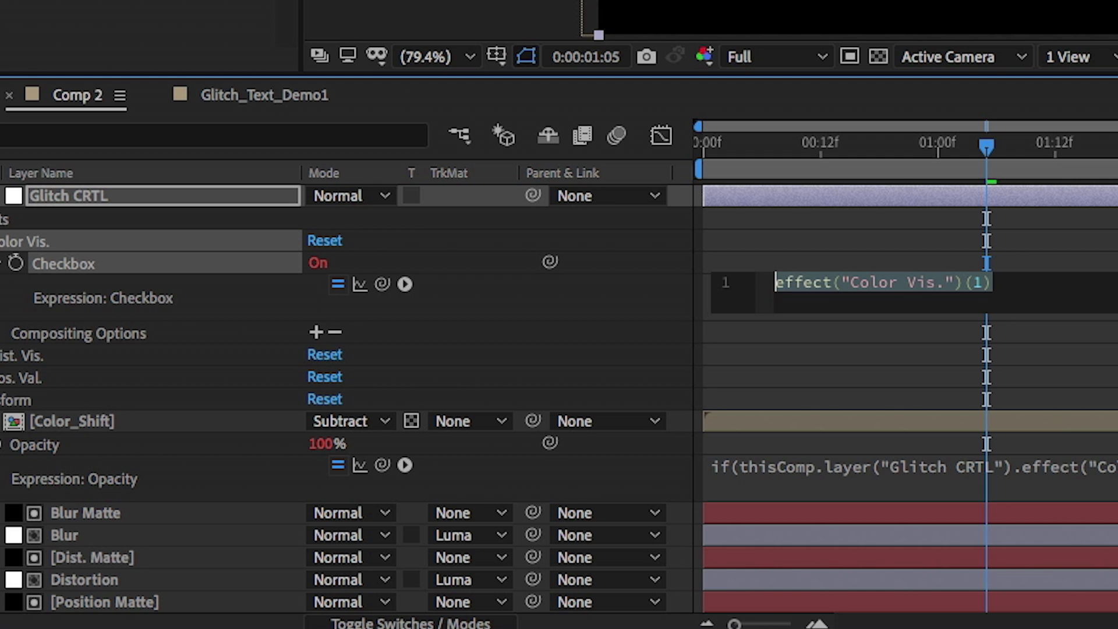
text(wiggle)
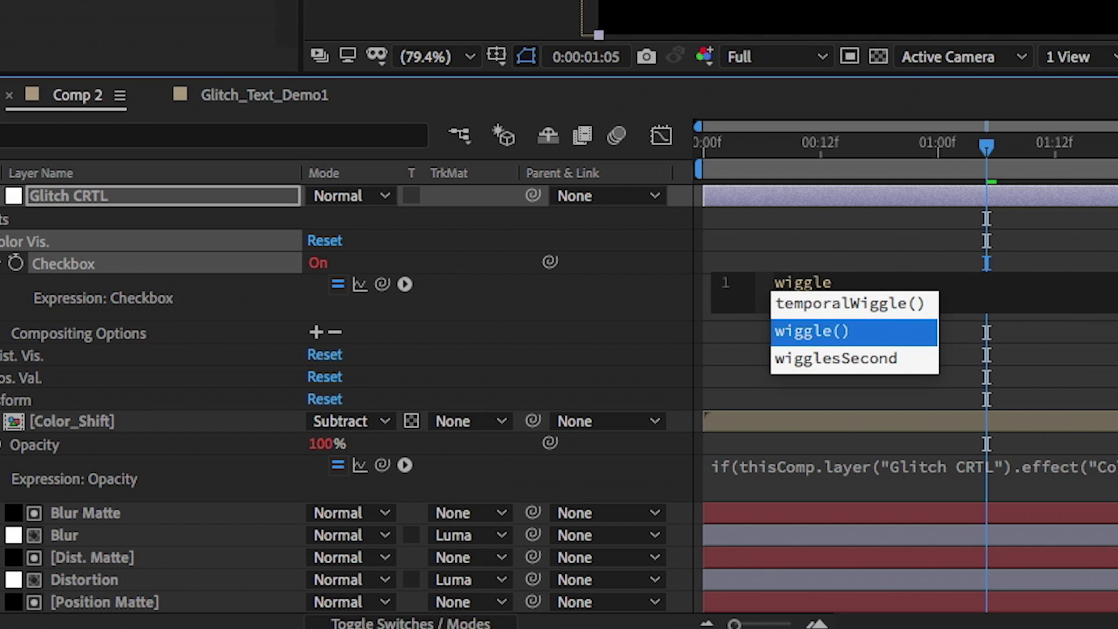
text((2)
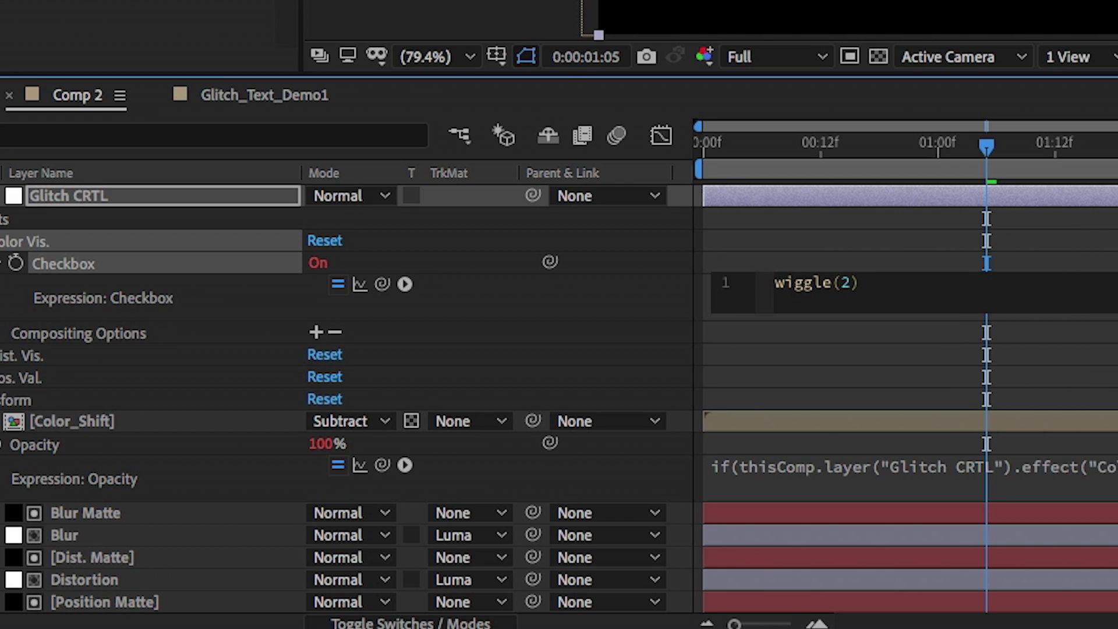
text(,1)
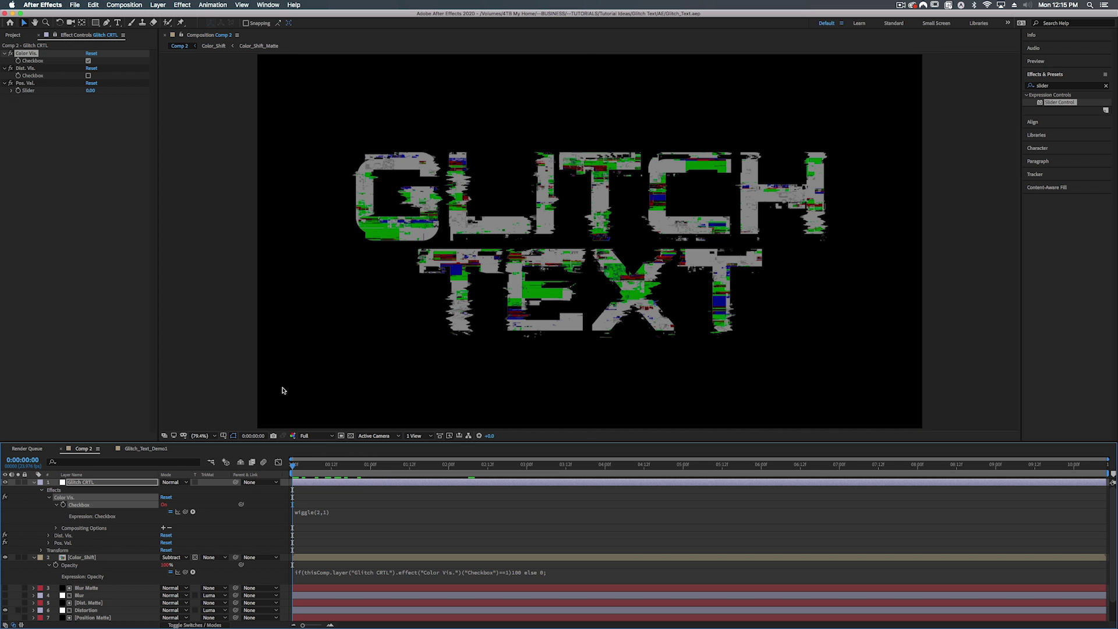
key(space)
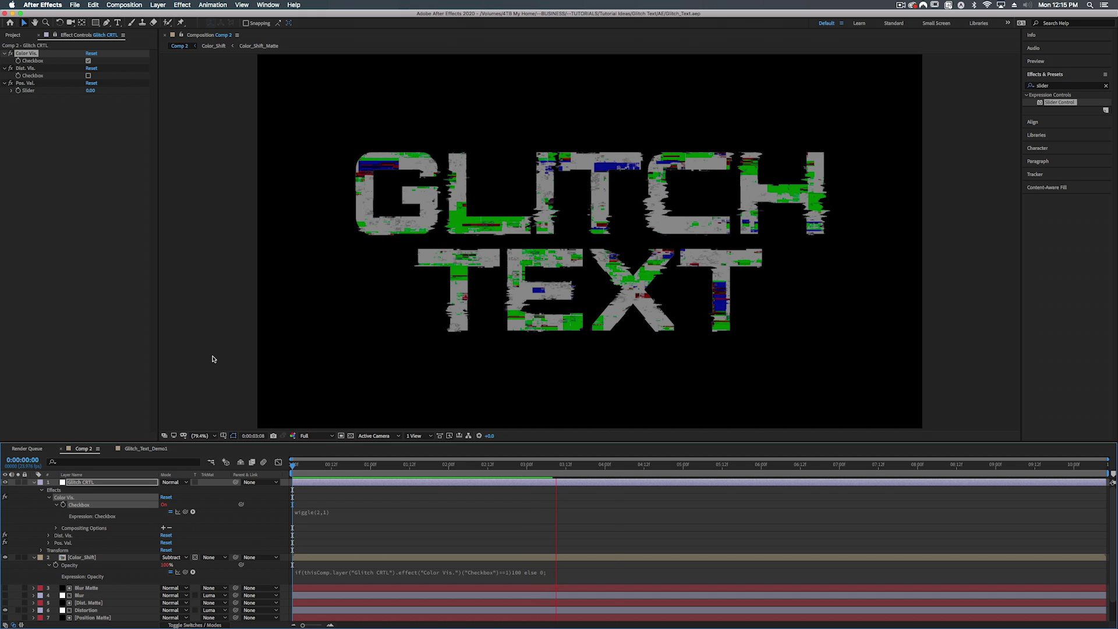
Change the Color Vis. checkbox expression to wiggle(5,1) and preview the faster glitch from the start.
click(342, 513)
key(BackSpace)
text(5)
click(357, 538)
key(Home)
key(space)
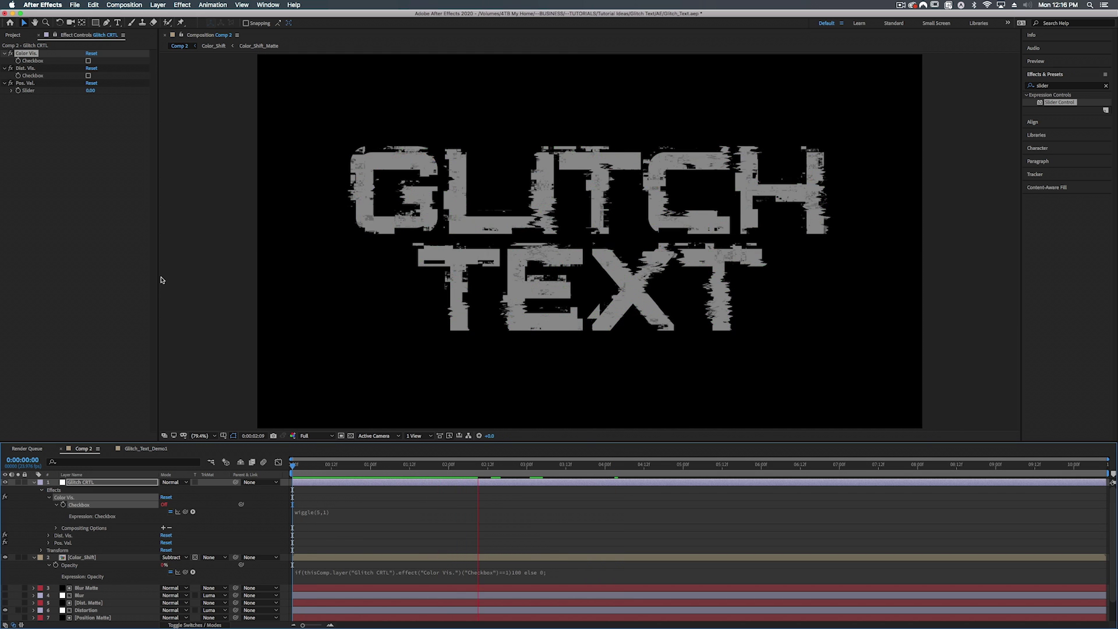
key(space)
click(318, 466)
key(Home)
key(space)
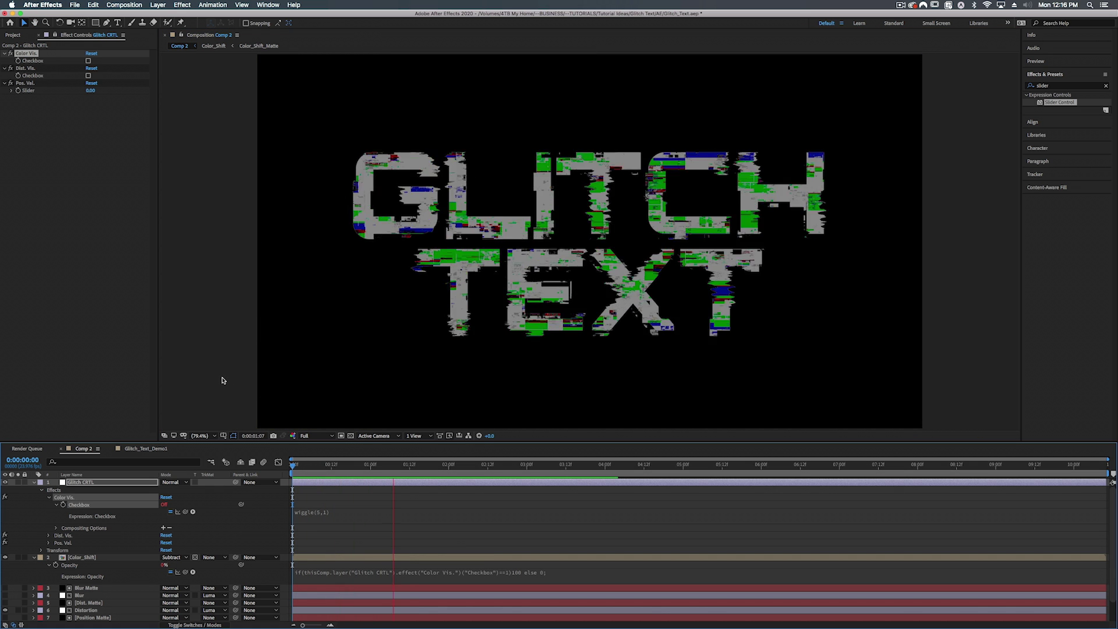
Slow the expression to wiggle(1,1) and preview the result from the start.
click(322, 513)
click(341, 510)
key(BackSpace)
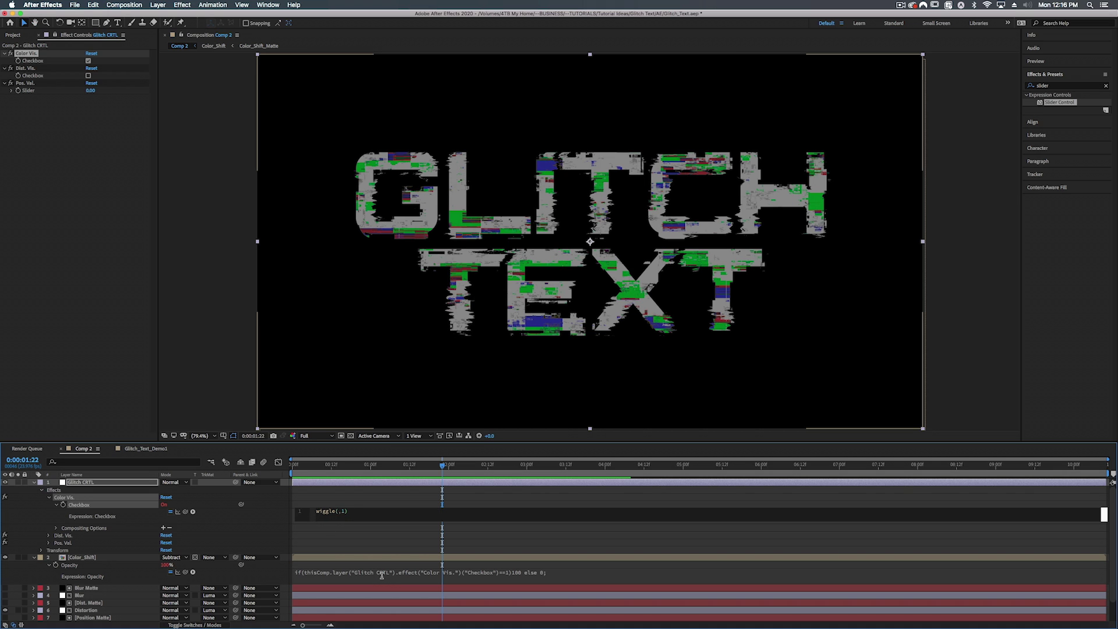
text(1)
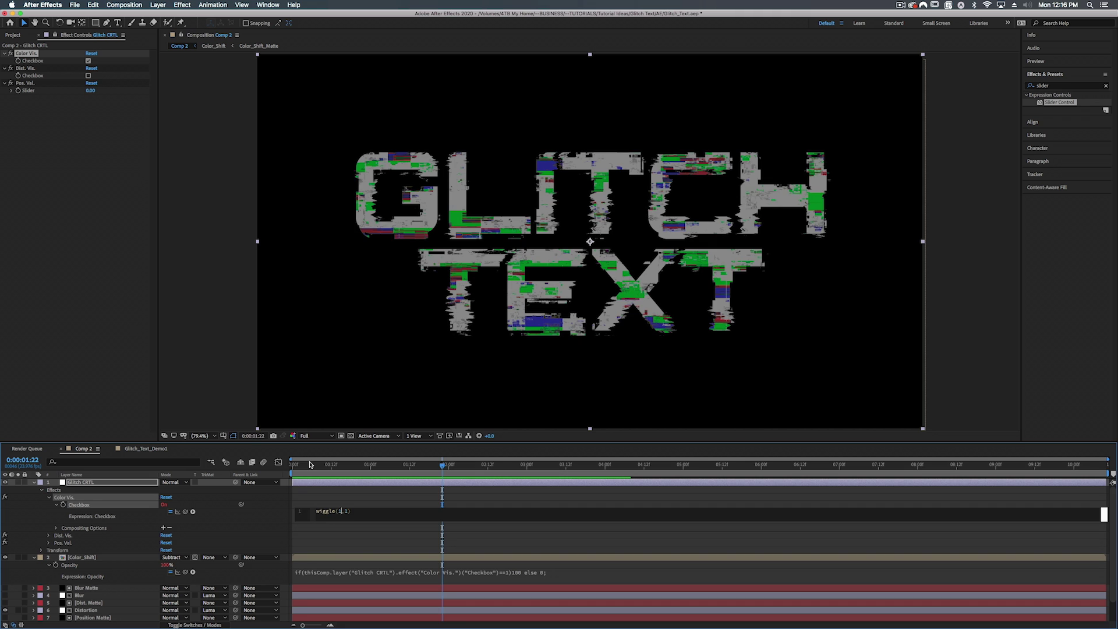
drag(307, 466, 263, 462)
key(space)
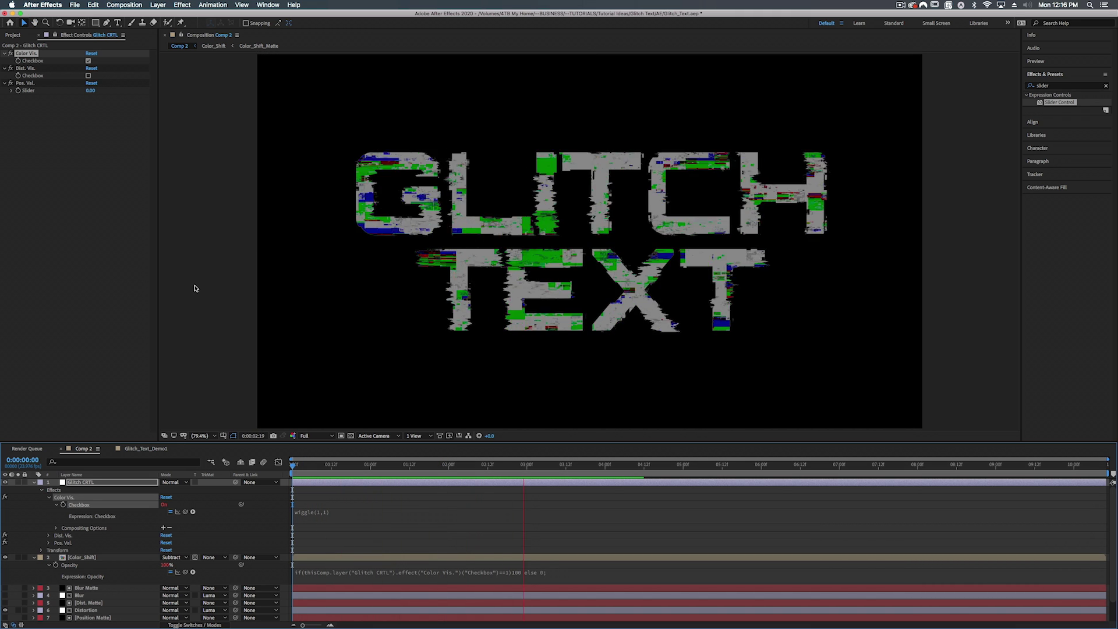
key(space)
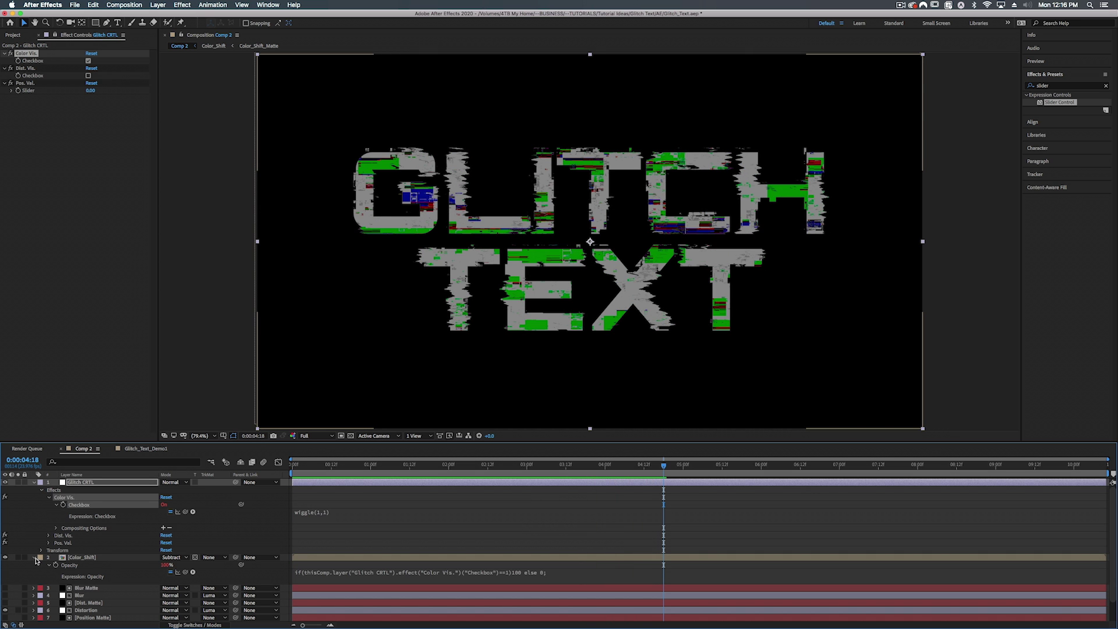
Deselect all layers and collapse the Glitch CRTL and Color_Shift layer properties.
click(343, 573)
key(super+c)
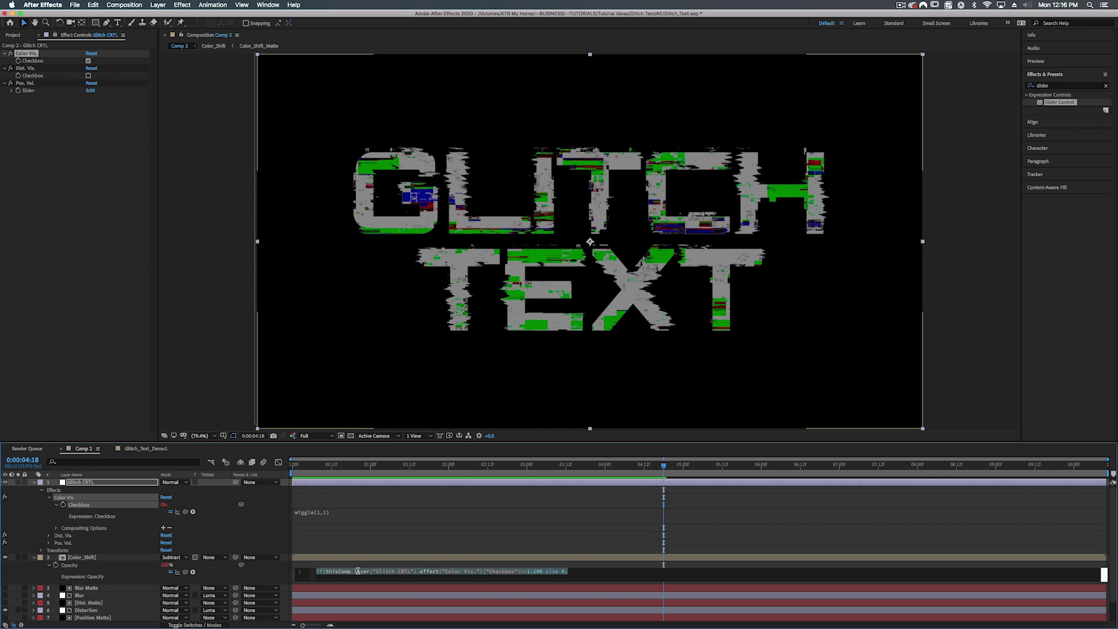
click(295, 465)
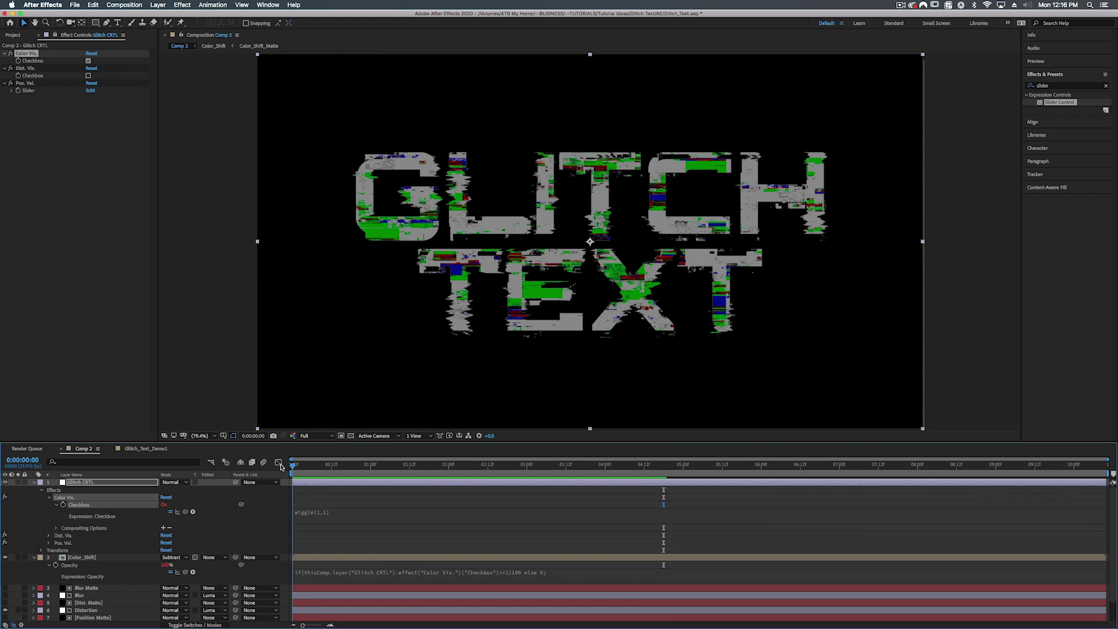
key(F2)
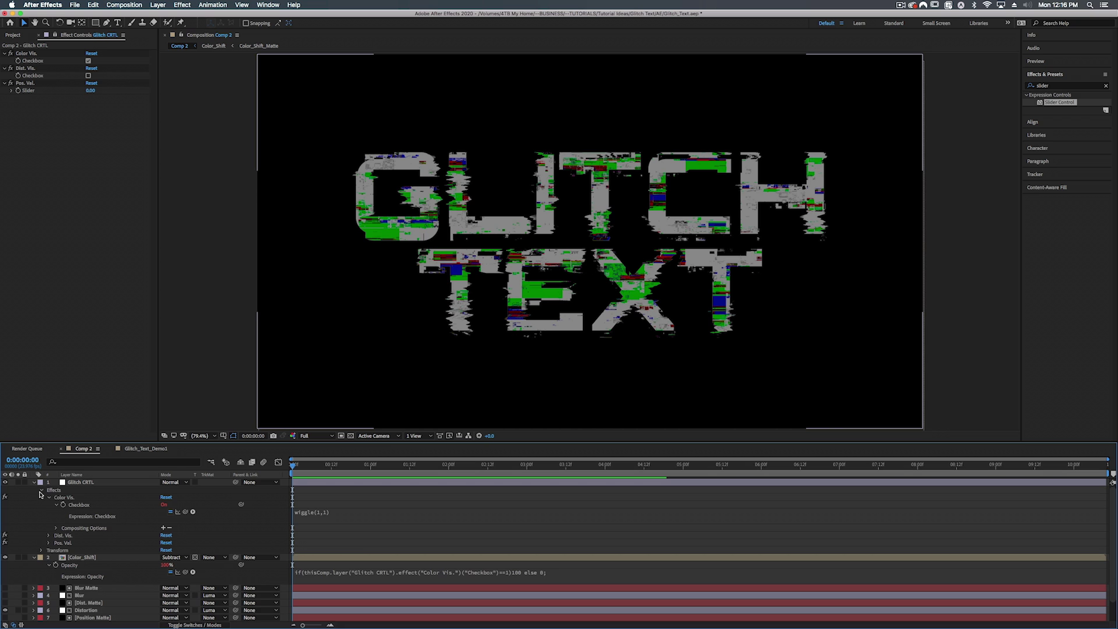
click(34, 482)
click(34, 490)
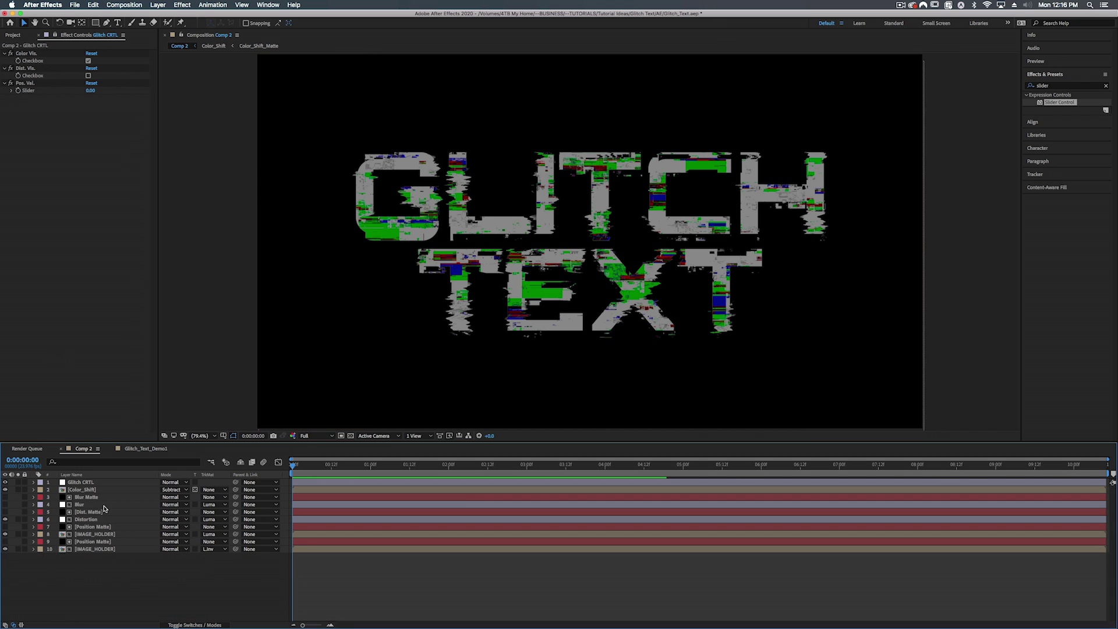
Paste the if-expression onto Distortion's Opacity and relink its condition to the Dist. Vis. checkbox.
click(86, 520)
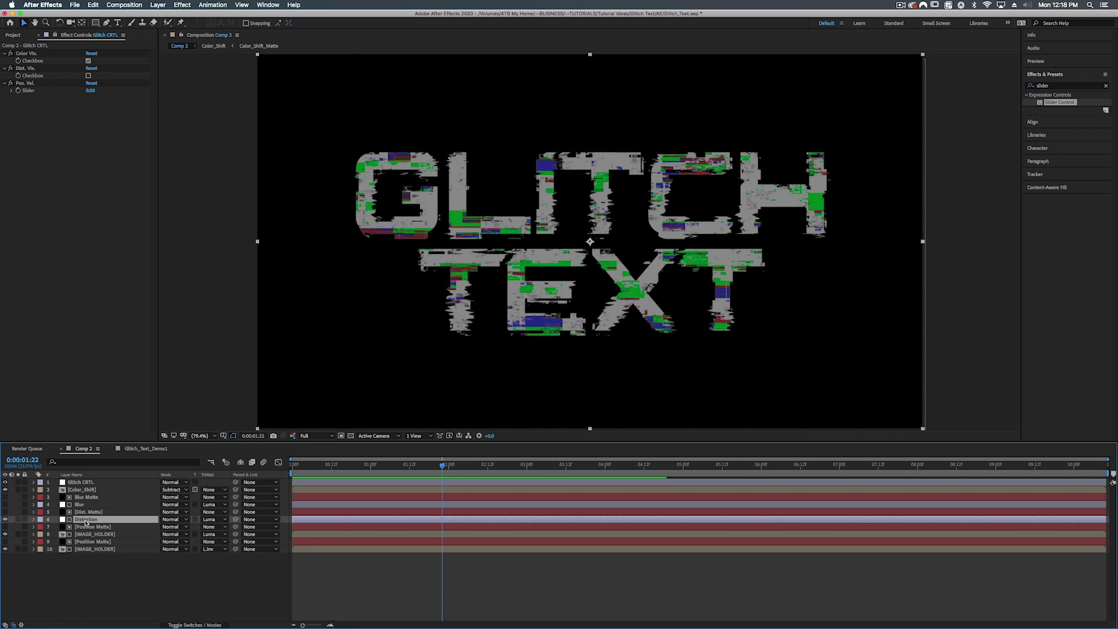
key(t)
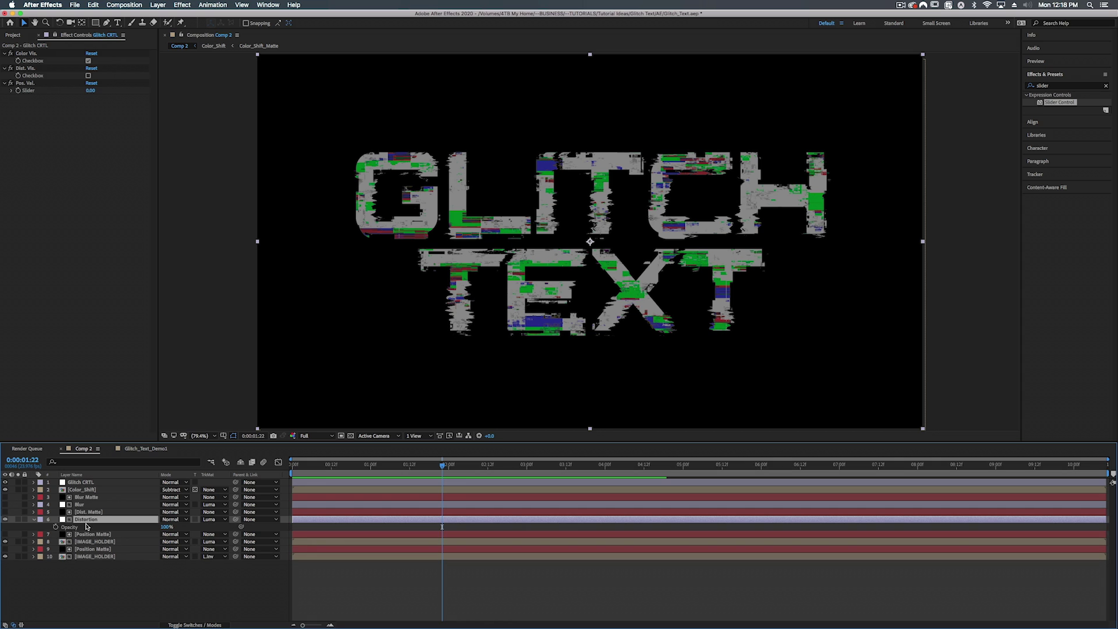
alt+click(56, 528)
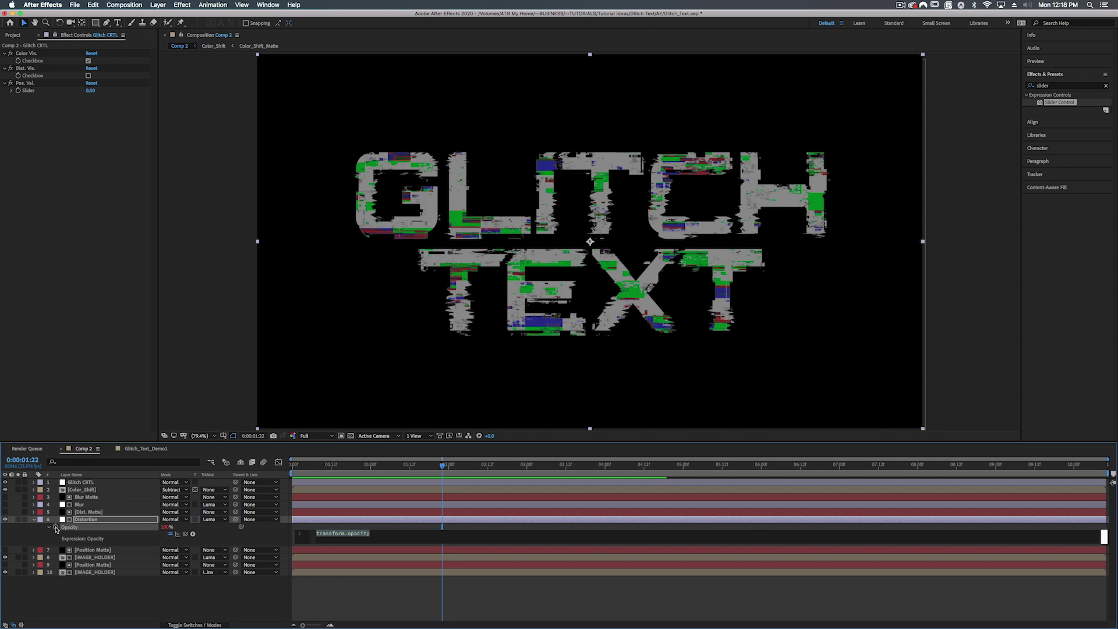
key(super+v)
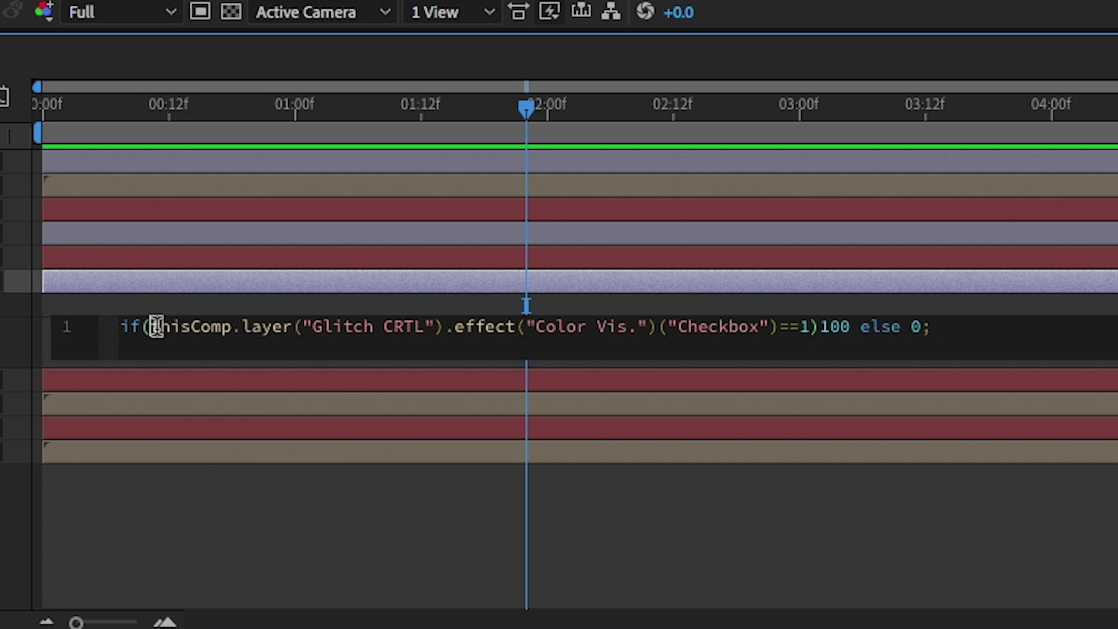
drag(156, 326, 788, 322)
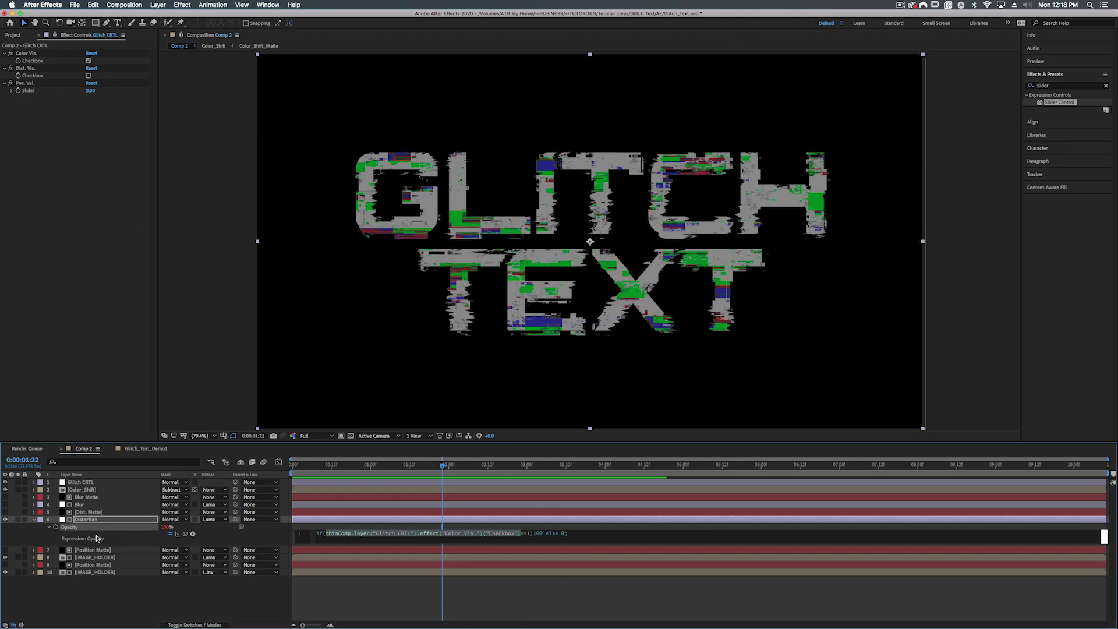
drag(186, 534, 37, 78)
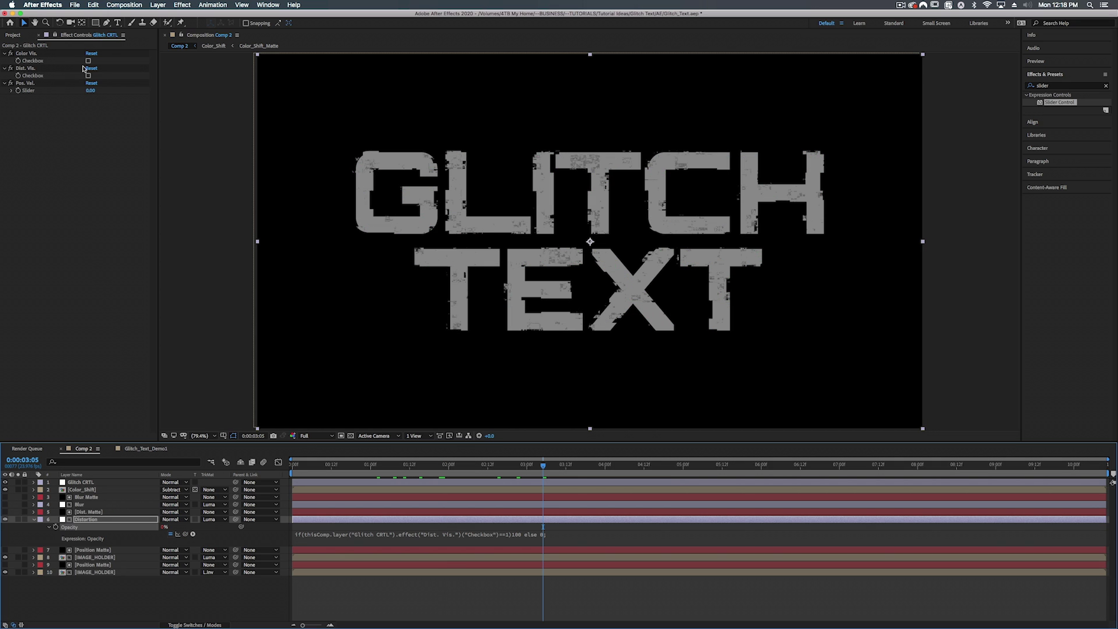
Toggle the Dist. Vis. checkbox on and off to test the distortion glitch.
click(89, 76)
click(87, 77)
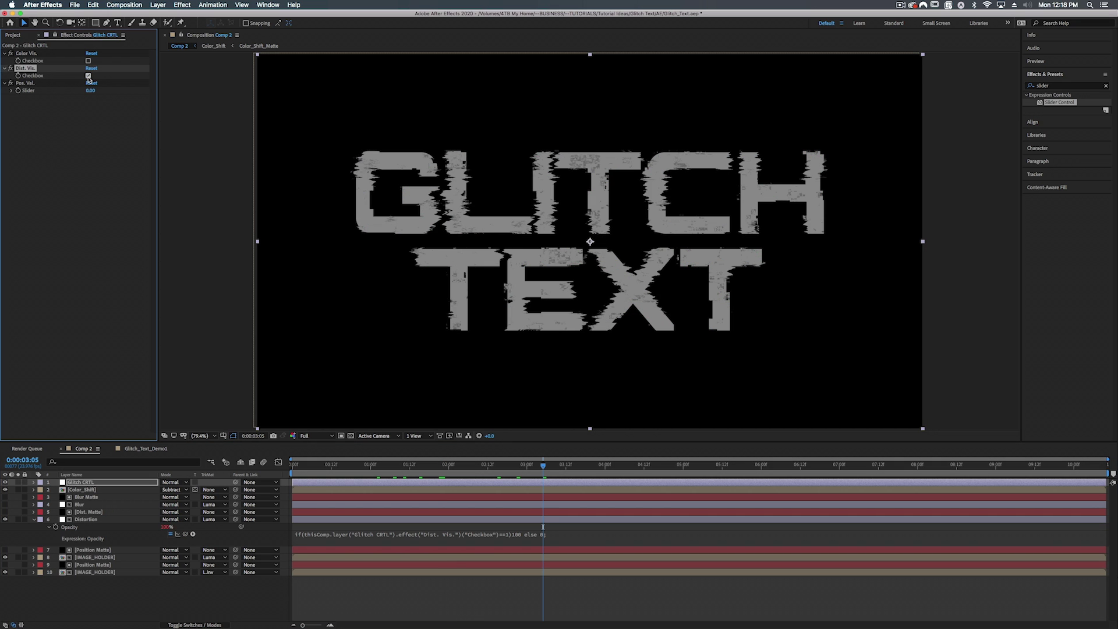
click(89, 76)
click(89, 77)
click(89, 76)
click(89, 77)
click(89, 76)
click(90, 76)
click(89, 76)
click(89, 76)
Give the Dist. Vis. checkbox a wiggle(2,1) expression and preview the flickering distortion.
key(super+grave)
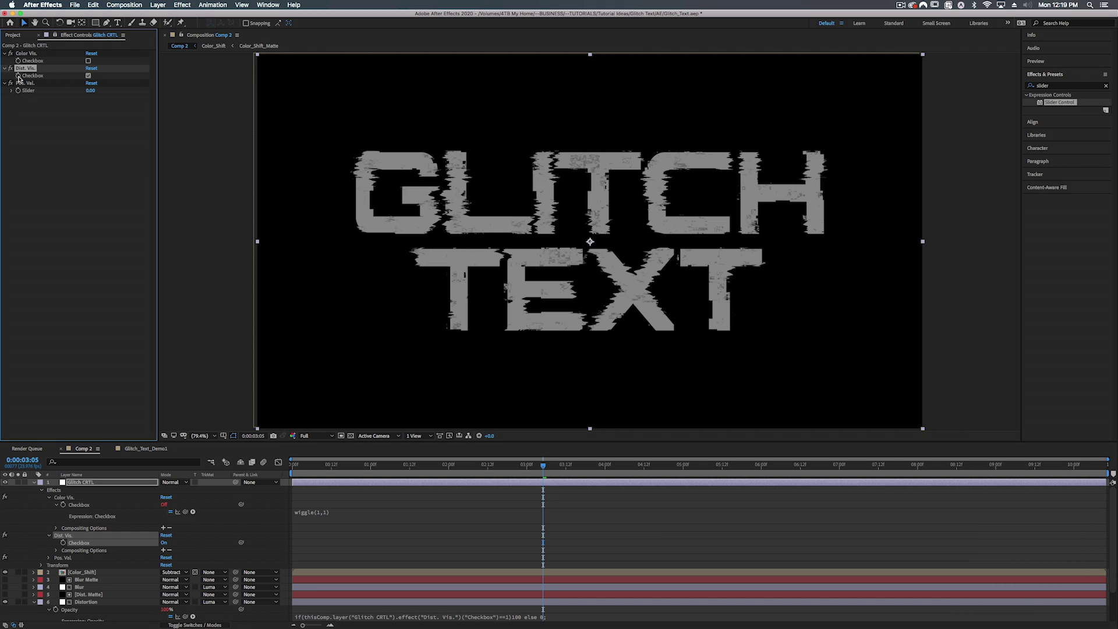
alt+click(19, 76)
key(BackSpace)
text(wig)
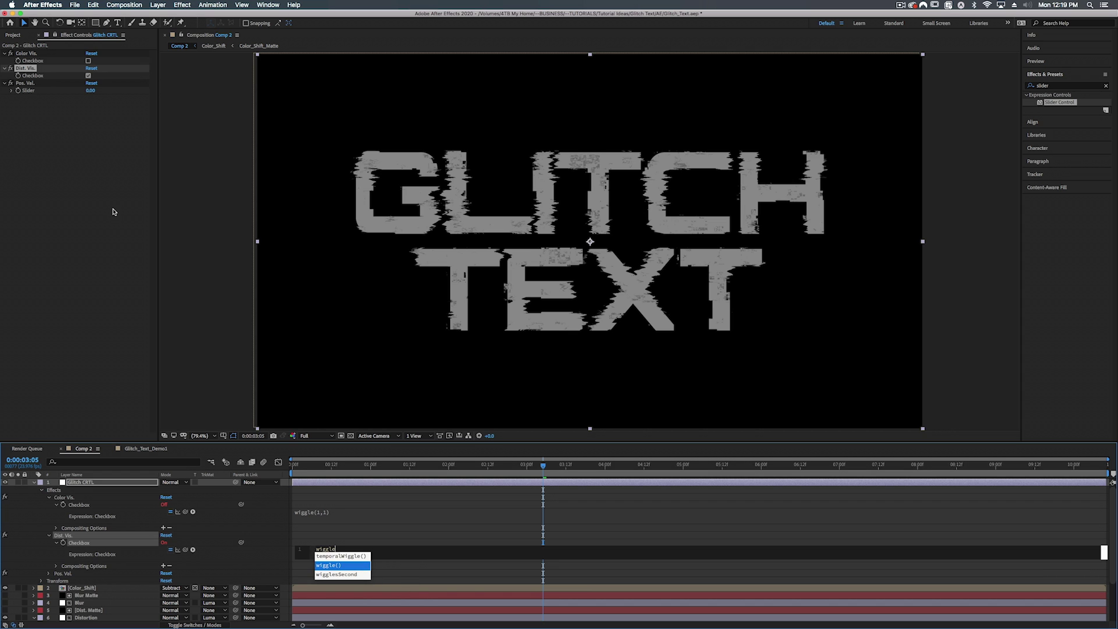
text(gle)
key(Return)
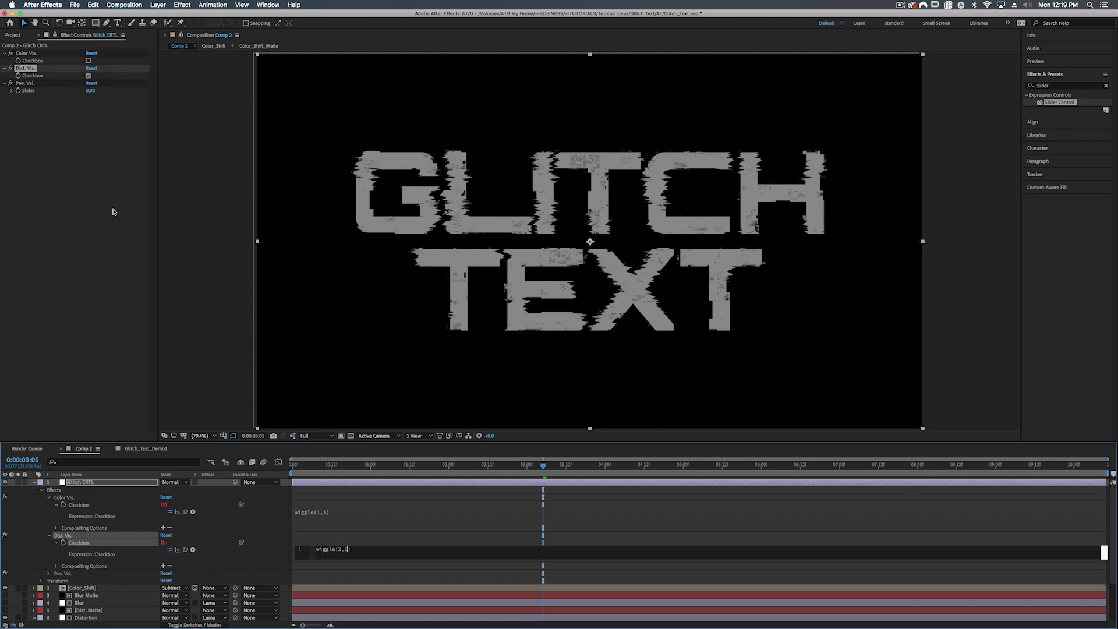
text(;)
click(114, 211)
key(space)
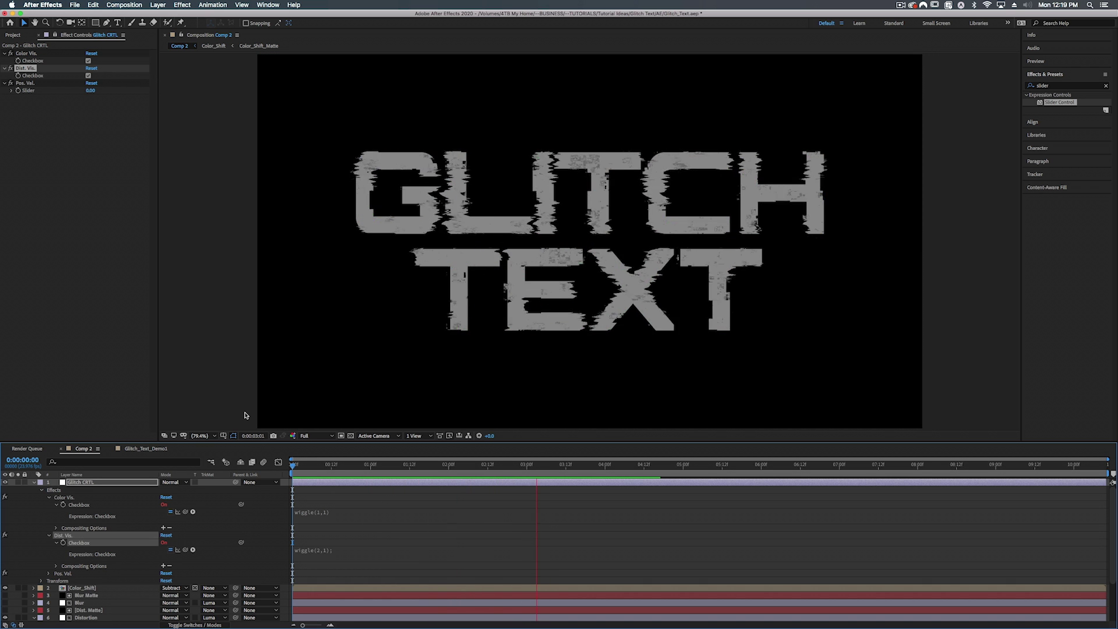
key(space)
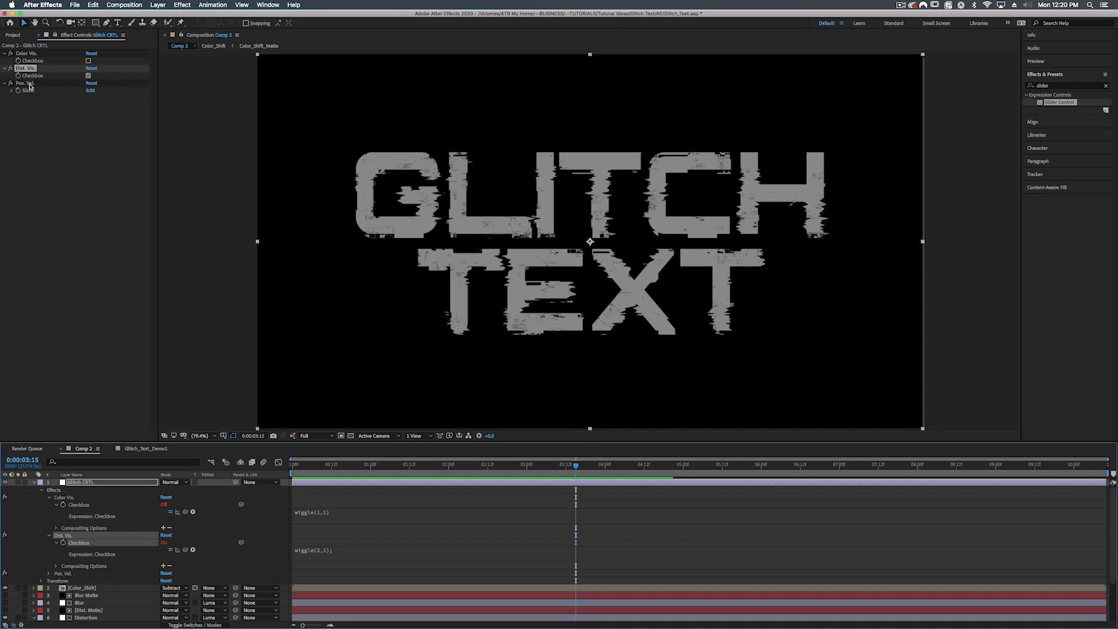
Make layer 8 IMAGE_HOLDER visible and reveal its Position expression.
click(34, 482)
click(89, 534)
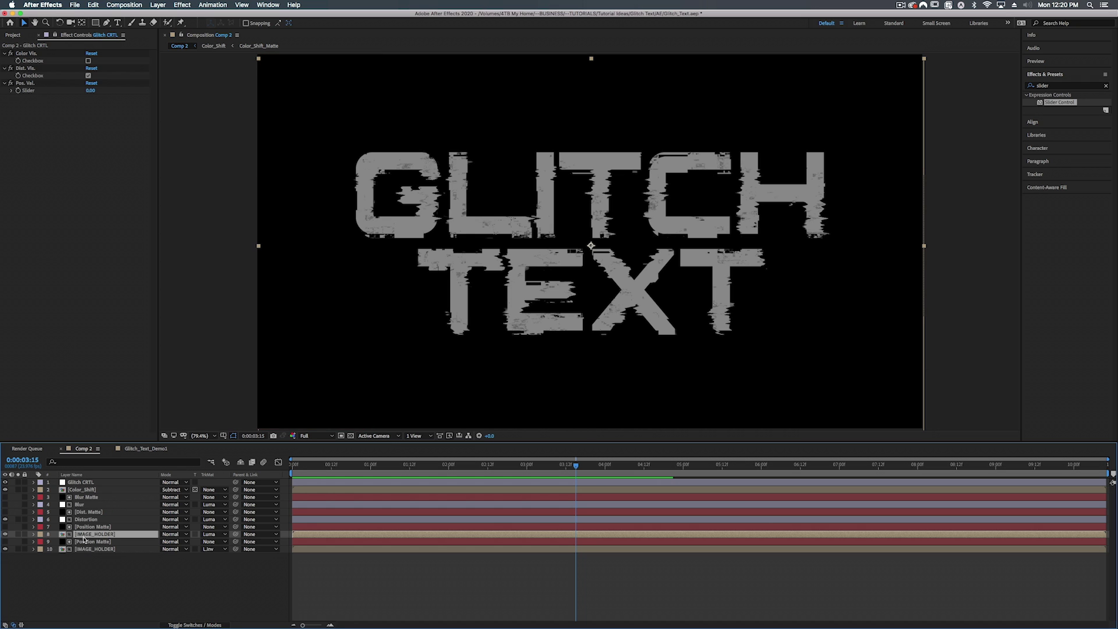
click(5, 534)
key(e)
key(e)
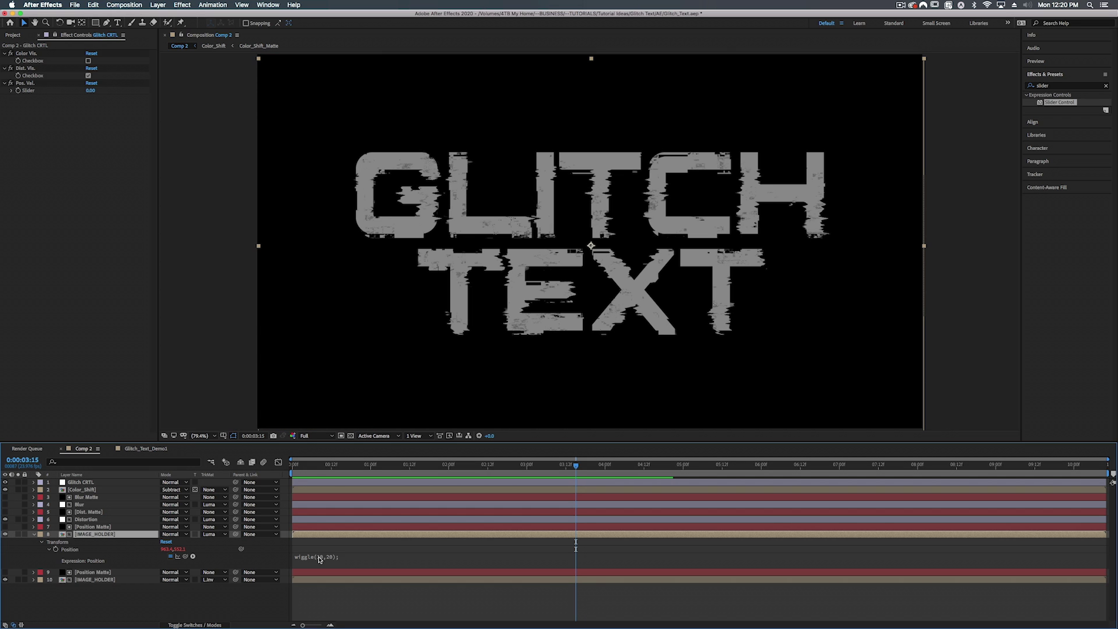
Link the wiggle's second argument to the Pos. Val. Slider and add the closing parenthesis.
click(319, 558)
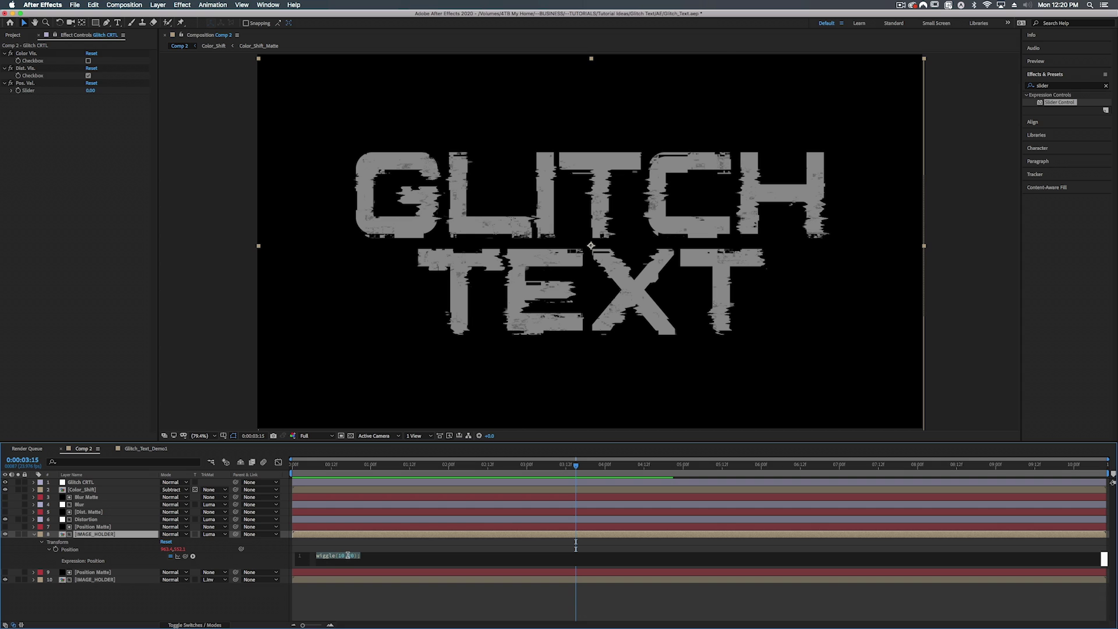
click(349, 555)
drag(185, 556, 27, 91)
click(533, 555)
click(809, 438)
text().effect("Pos. Val.")("Slider"))
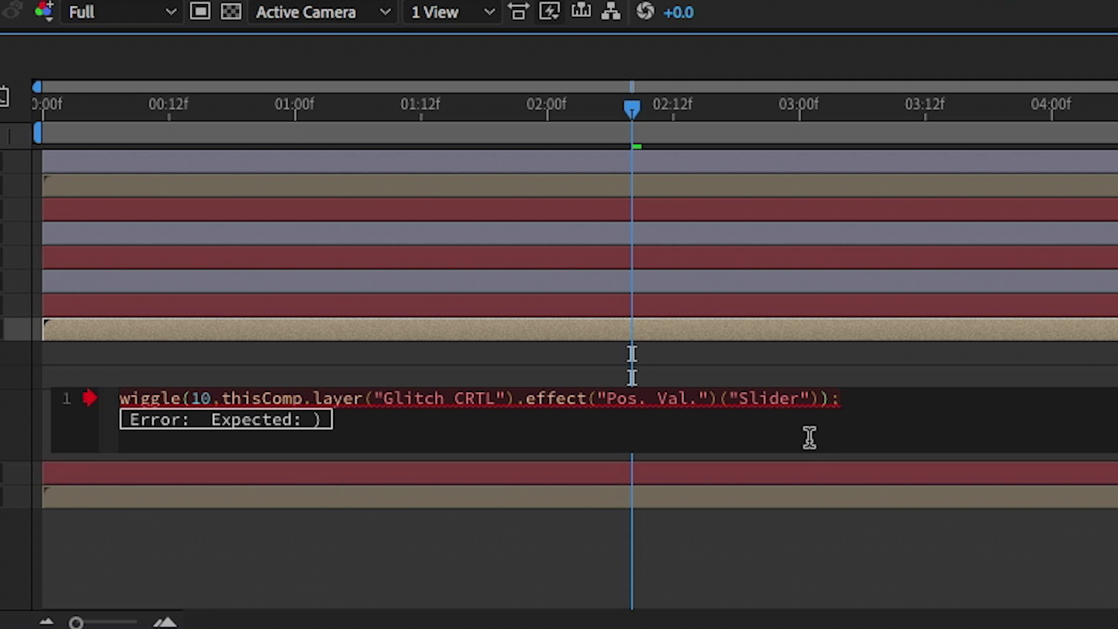
With the colour glitch off, raise Pos. Val. to test the position wiggle, then undo to 0.
drag(632, 103, 334, 109)
drag(382, 466, 305, 464)
click(87, 61)
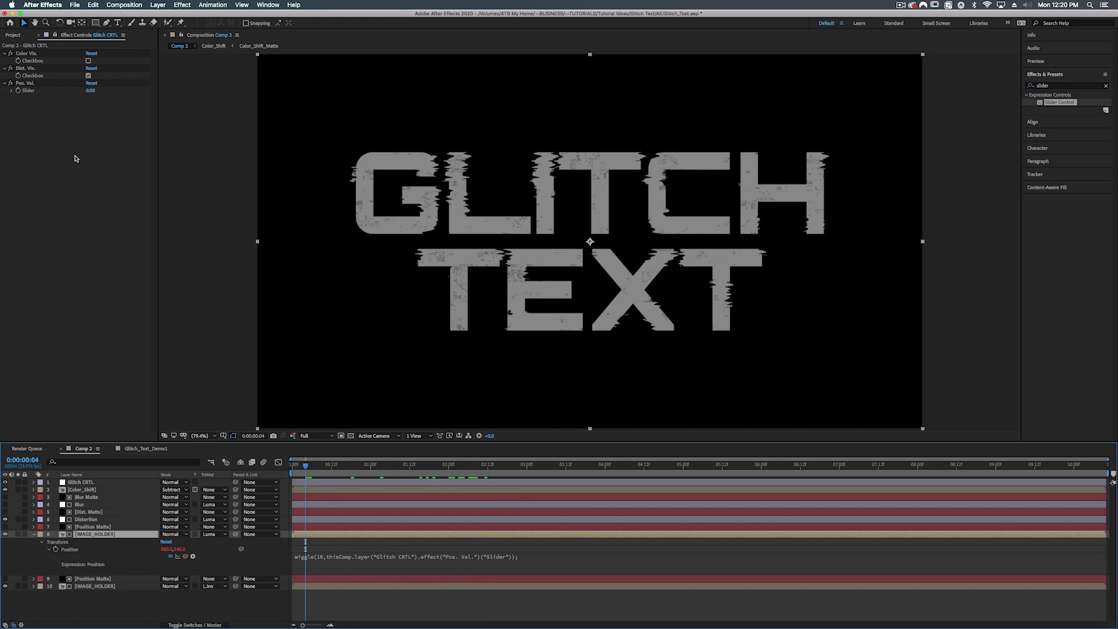
drag(91, 91, 1016, 50)
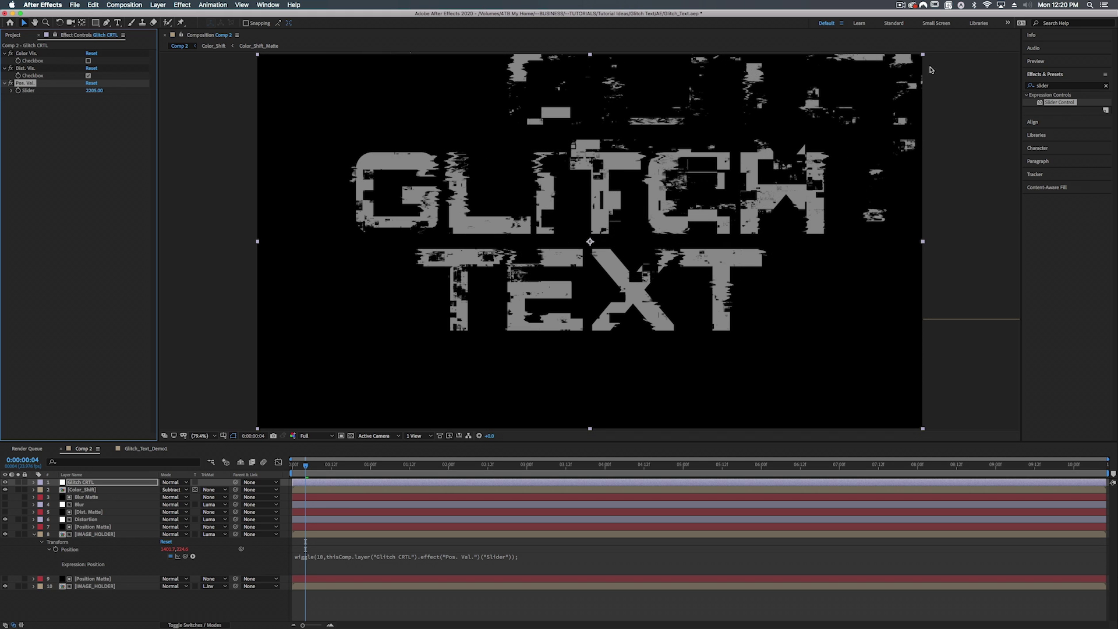
key(ctrl+z)
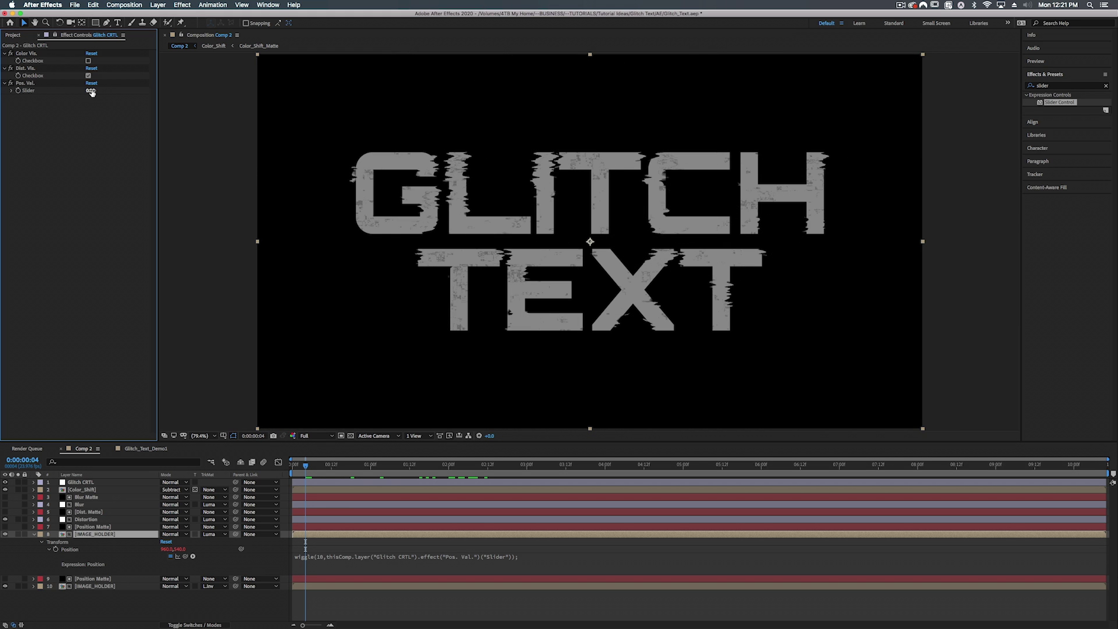
Give the Pos. Val. Slider a wiggle(5,10) expression and preview it.
alt+click(18, 91)
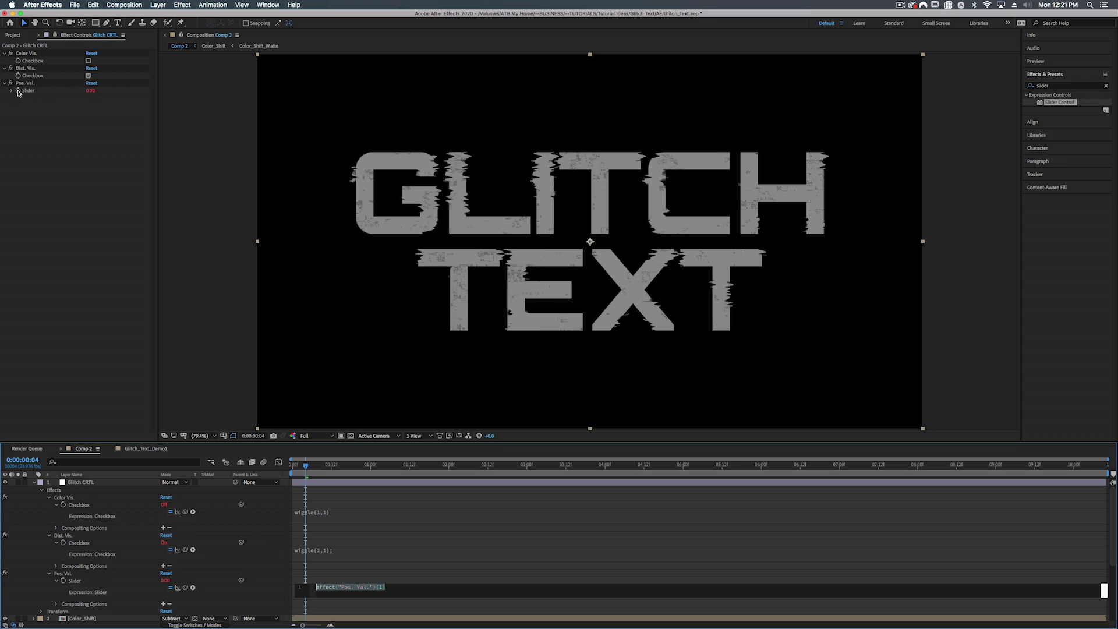
text(wigg)
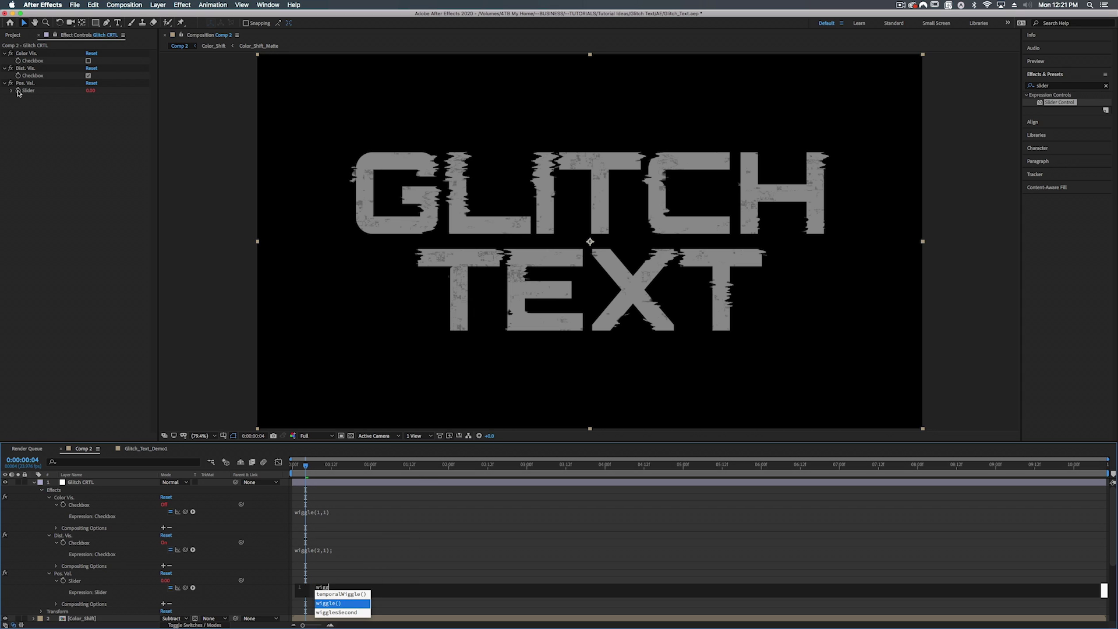
text(le)
key(Return)
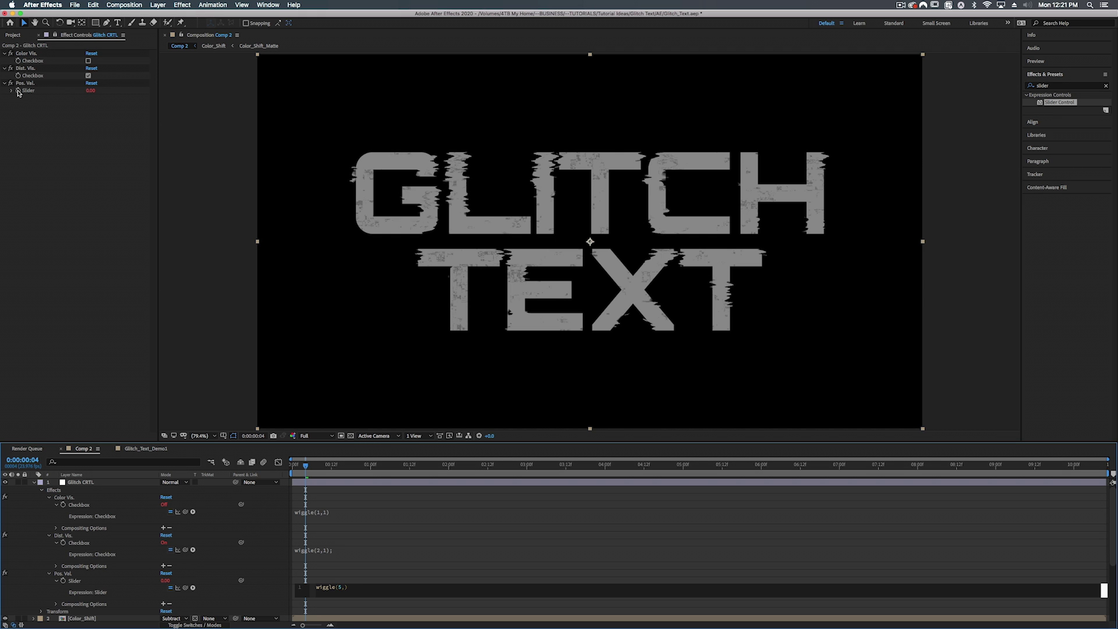
click(143, 320)
key(space)
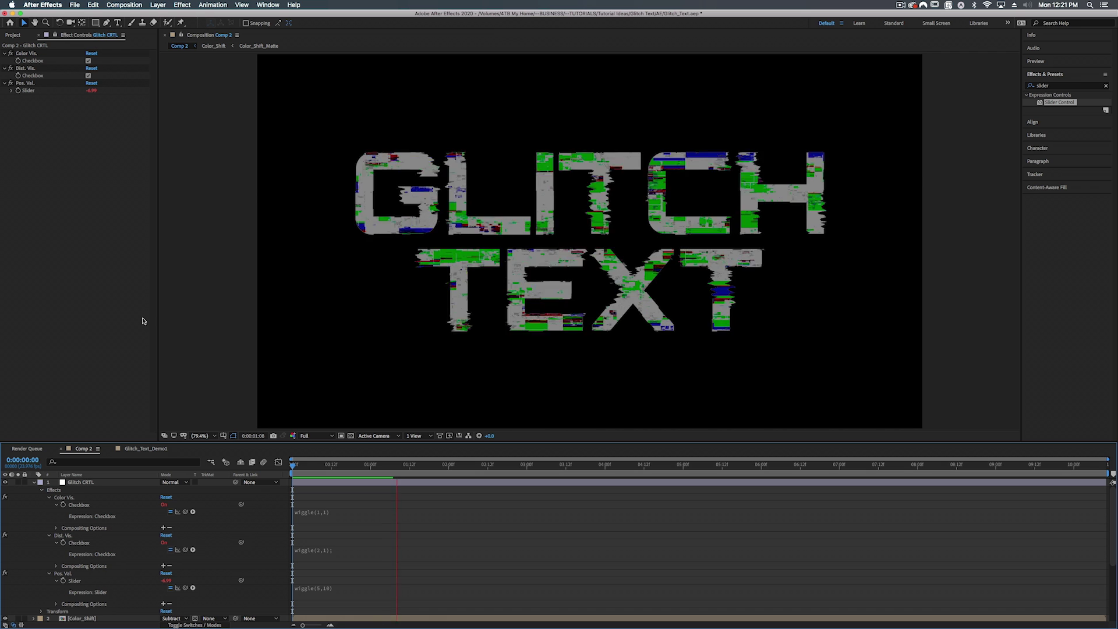
key(space)
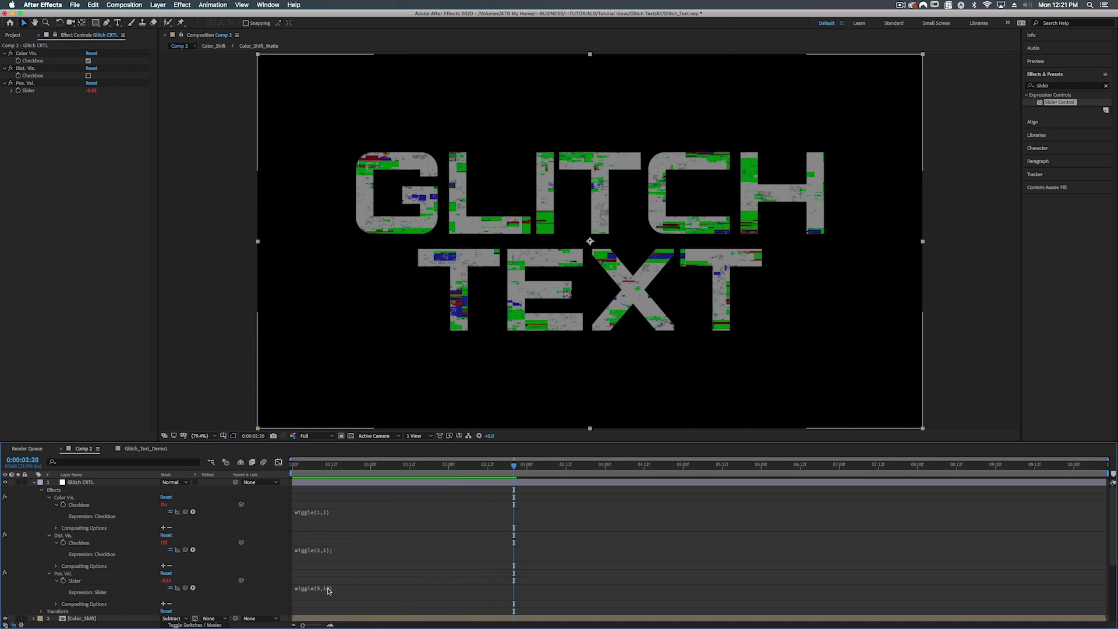
Change the slider expression to wiggle(10,20), preview from the start, and collapse IMAGE_HOLDER.
click(336, 588)
click(346, 587)
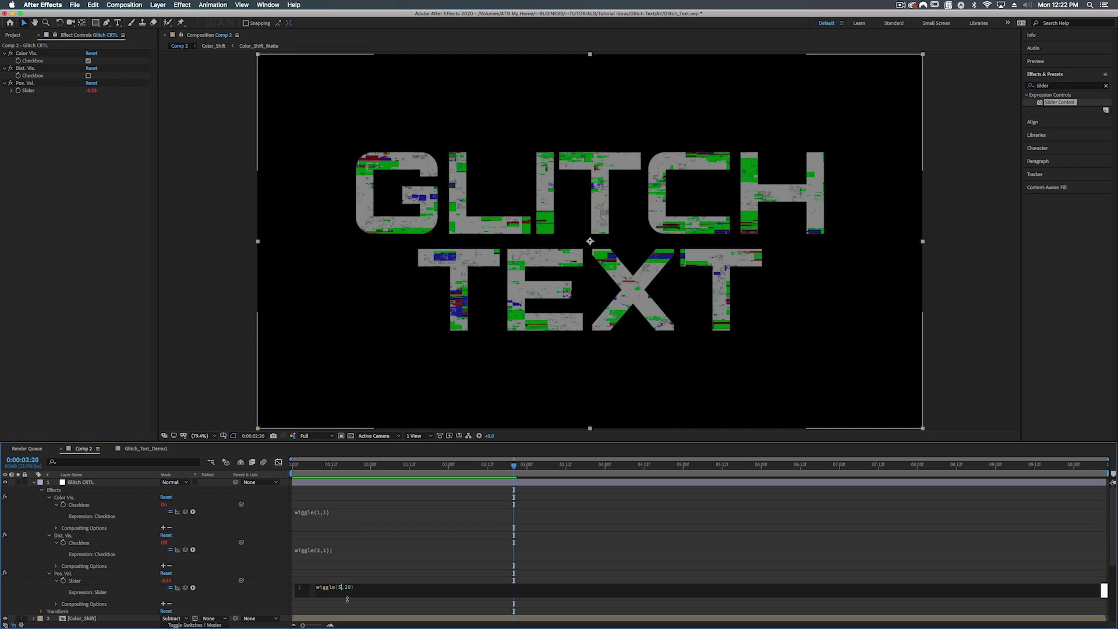
click(317, 485)
key(Home)
key(space)
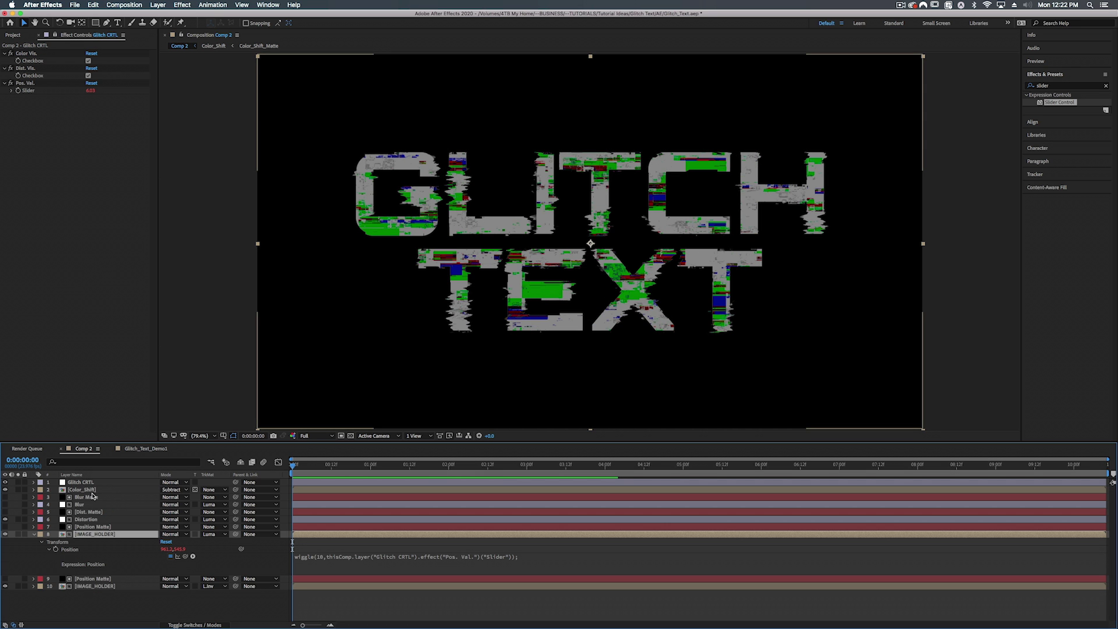
click(34, 534)
click(83, 505)
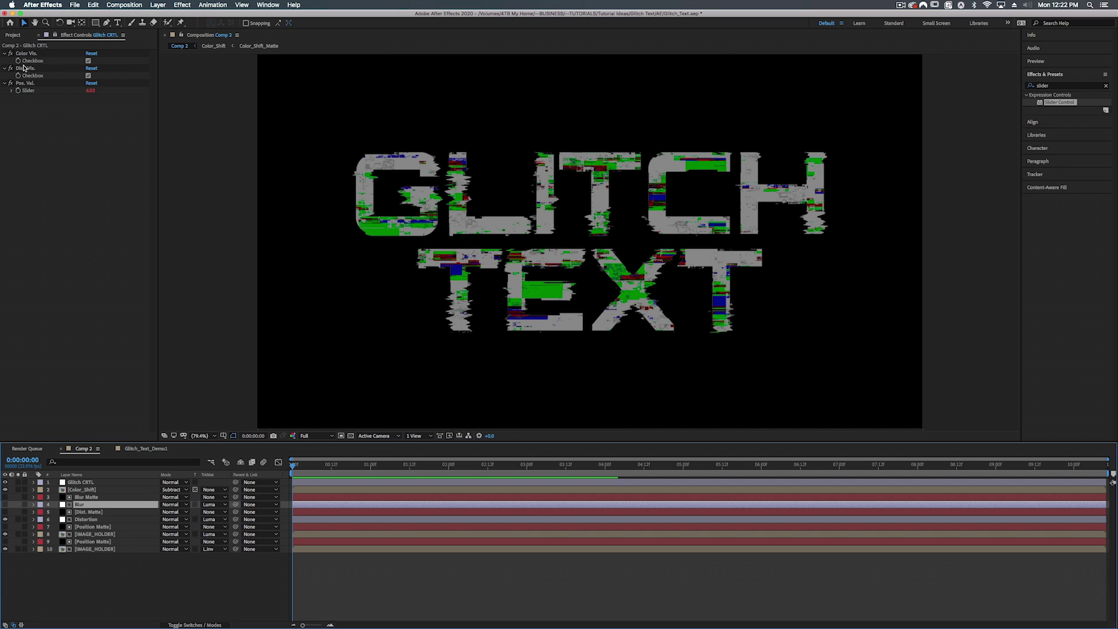
Inside the IMAGE_HOLDER precomp, hide GLITCH TEXT, add Project_Files.mov, and play the banner clip.
double_click(91, 549)
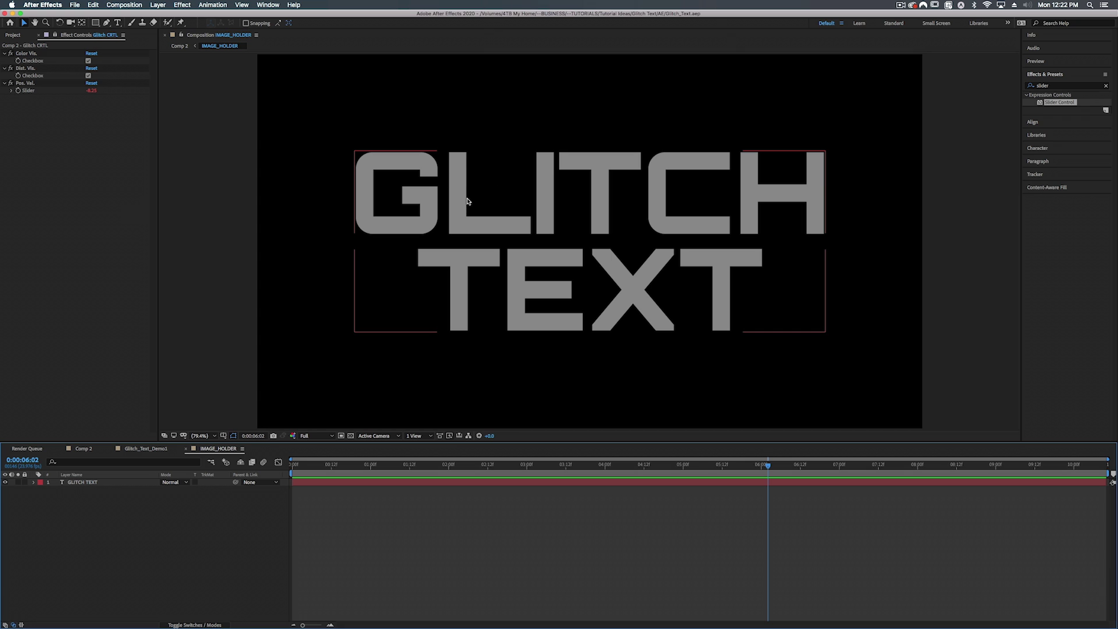
key(ctrl+t)
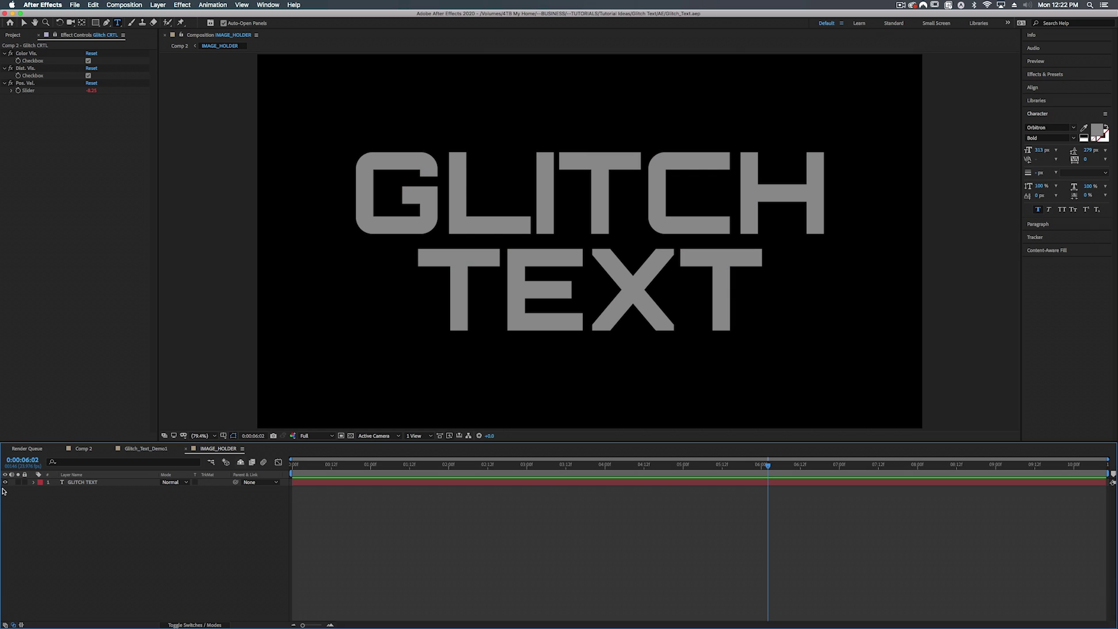
click(4, 482)
right_click(97, 516)
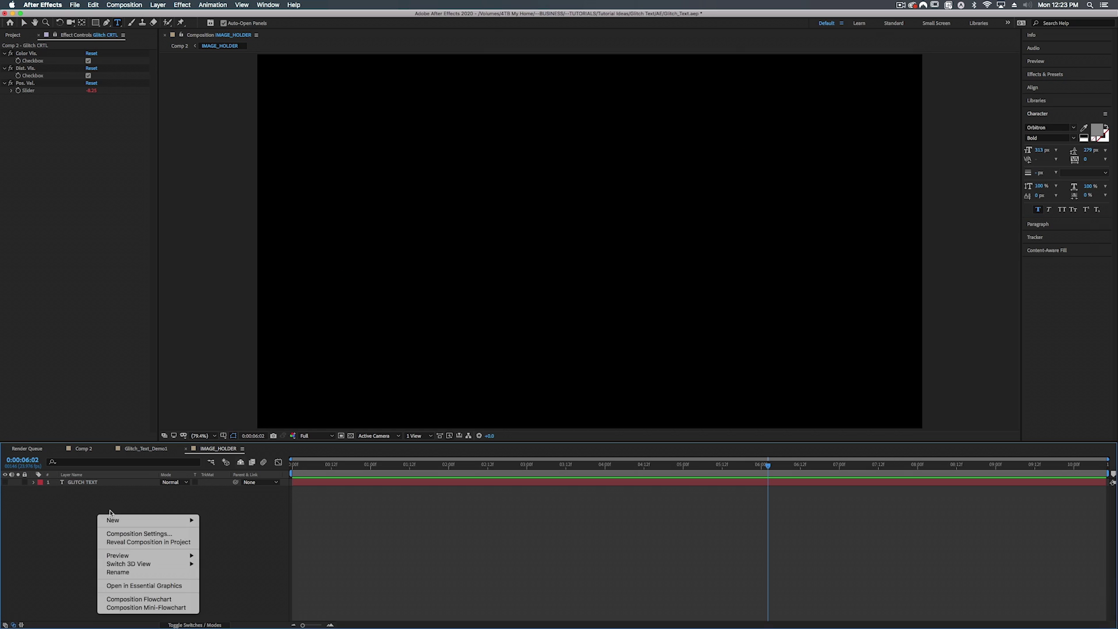
click(125, 539)
drag(53, 238, 87, 482)
drag(347, 464, 221, 464)
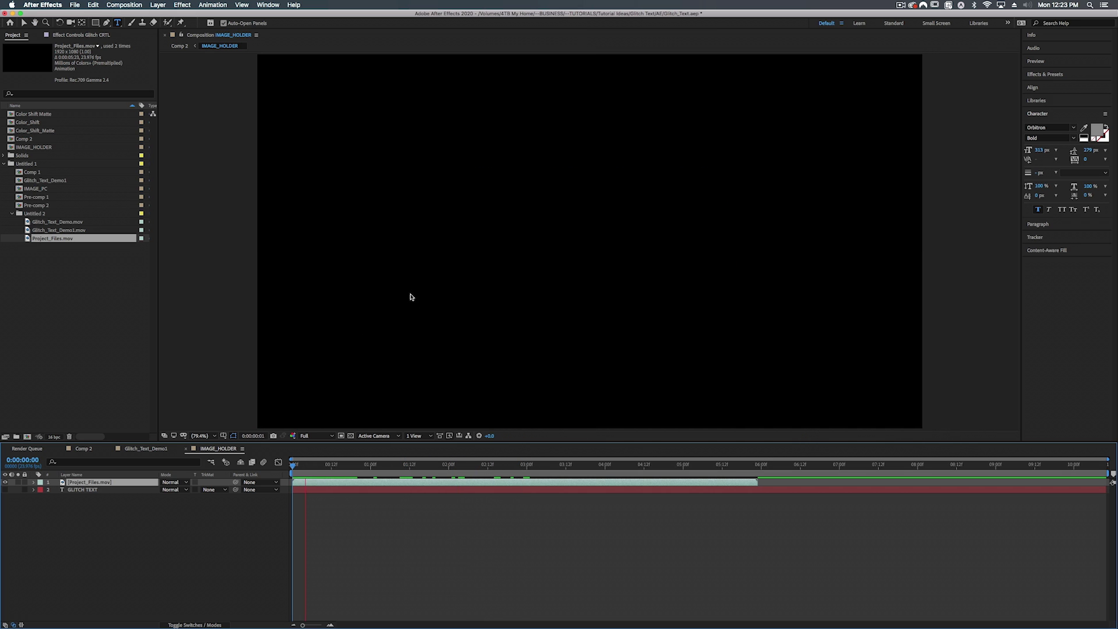
key(space)
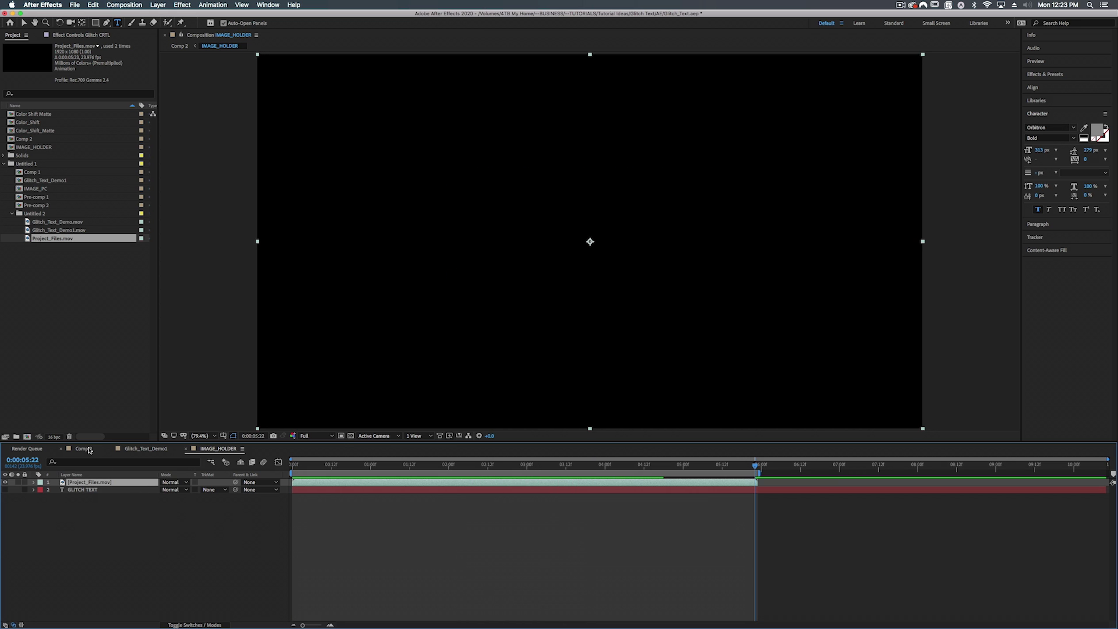
In Comp 2, end the work area at 6:00 and preview the glitched banner.
click(85, 449)
drag(754, 468, 525, 466)
key(n)
key(space)
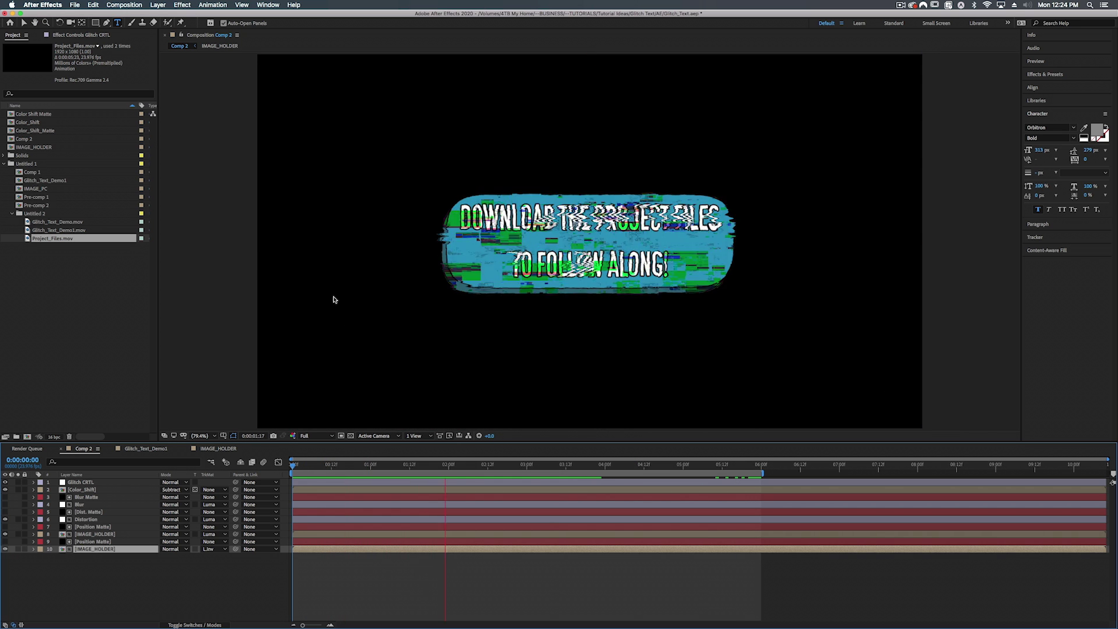
Preview Comp 2 from the first frame and inspect the frame at 0:00:01:11.
key(space)
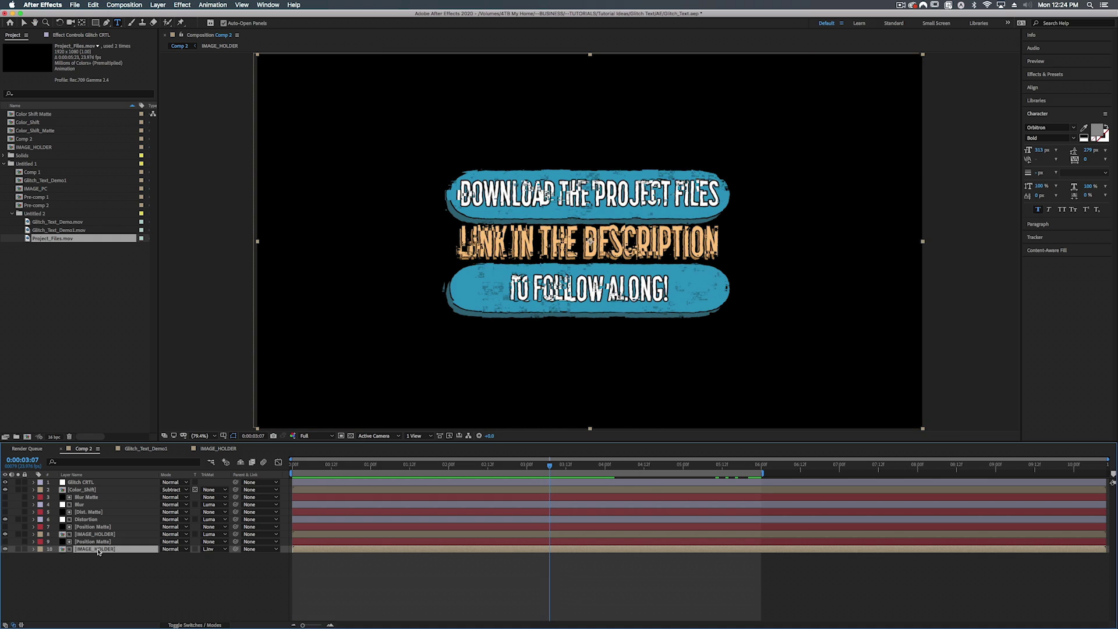
drag(309, 467, 280, 463)
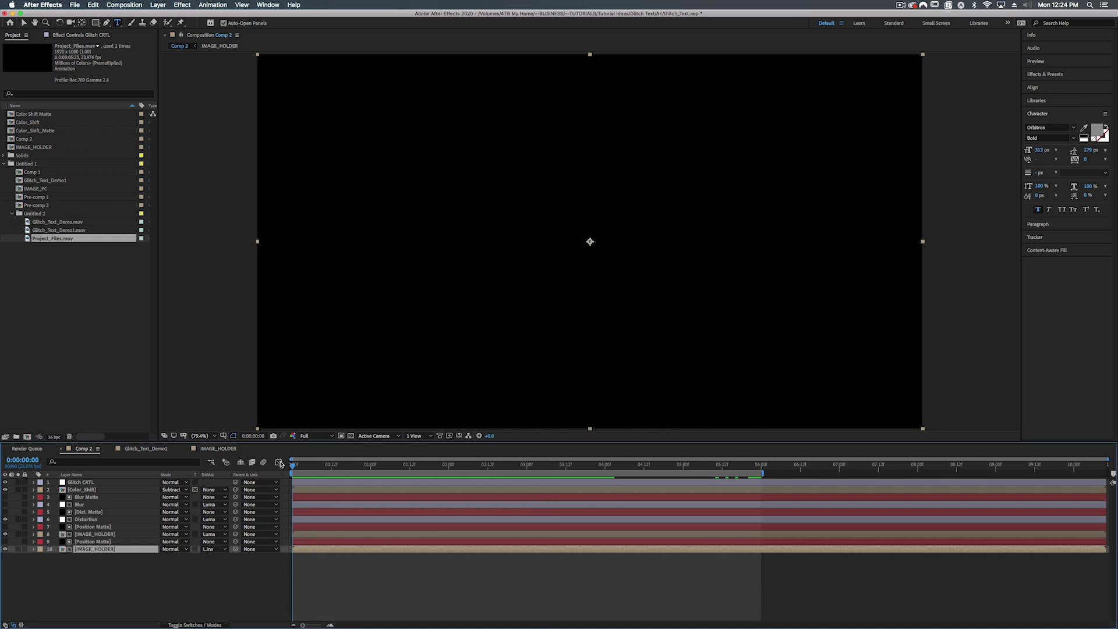
key(space)
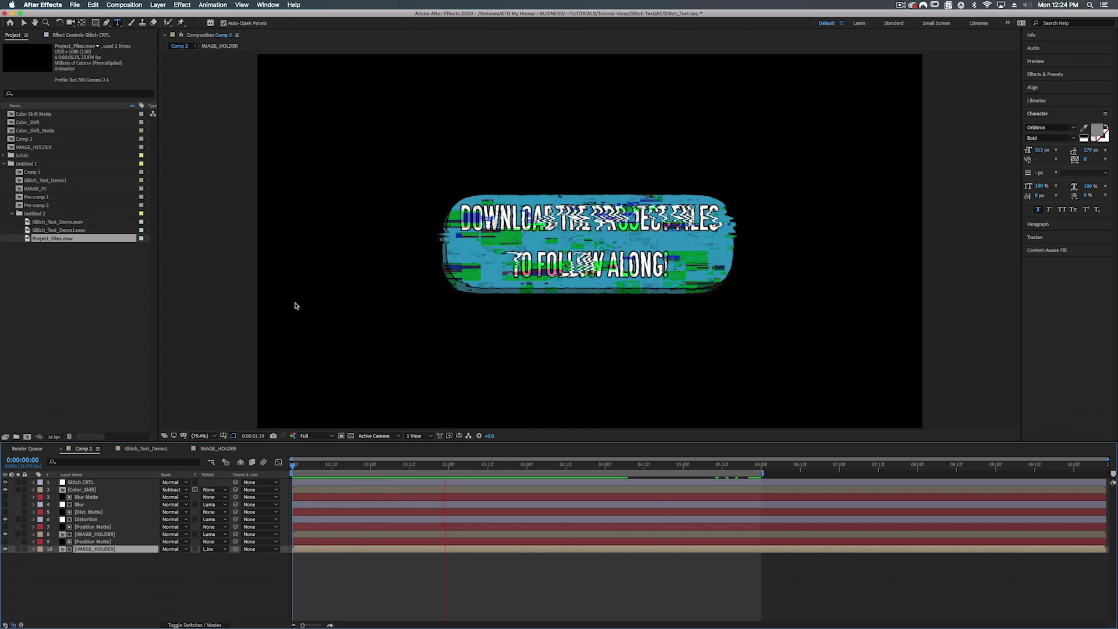
key(space)
click(406, 467)
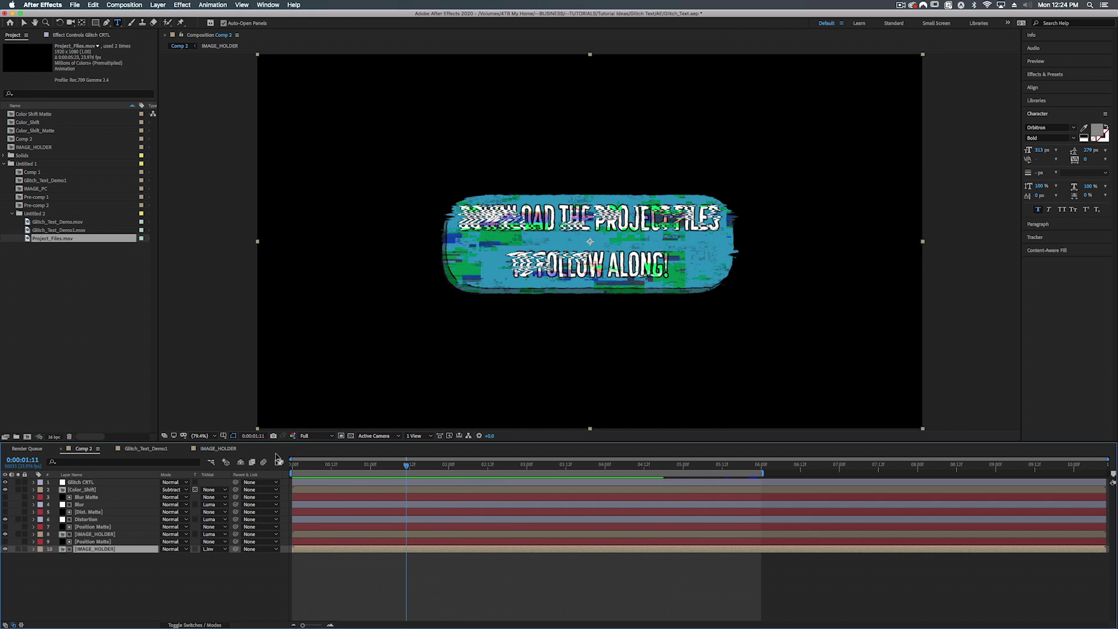
Show the Distortion layer's Turbulent Displace settings and shift the work area slightly later.
click(85, 519)
click(72, 35)
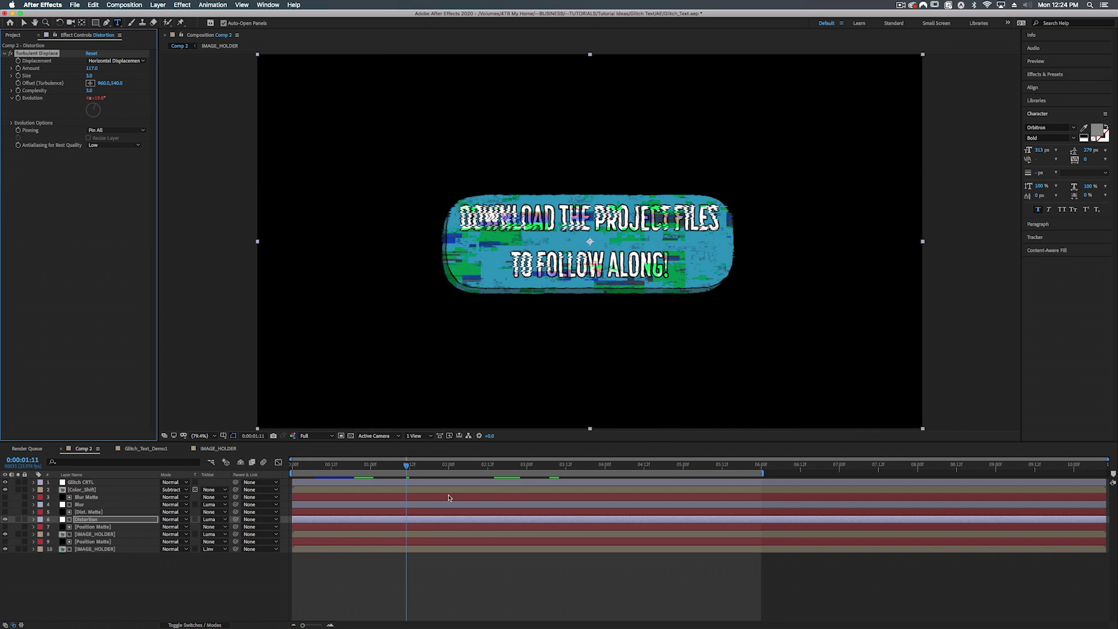
drag(354, 466, 312, 466)
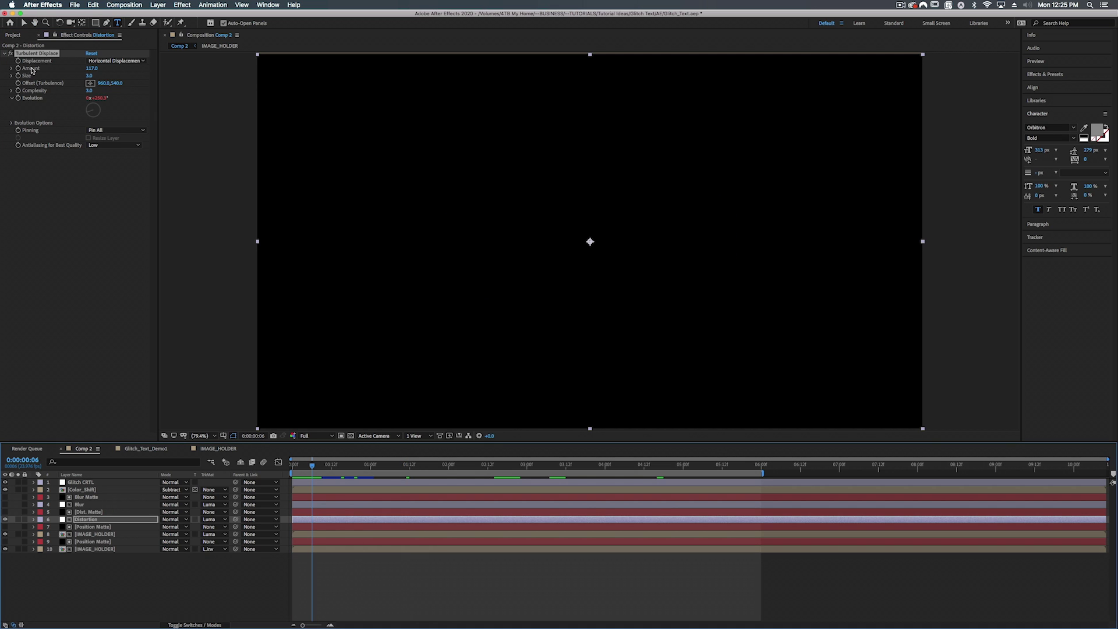
drag(317, 471, 517, 463)
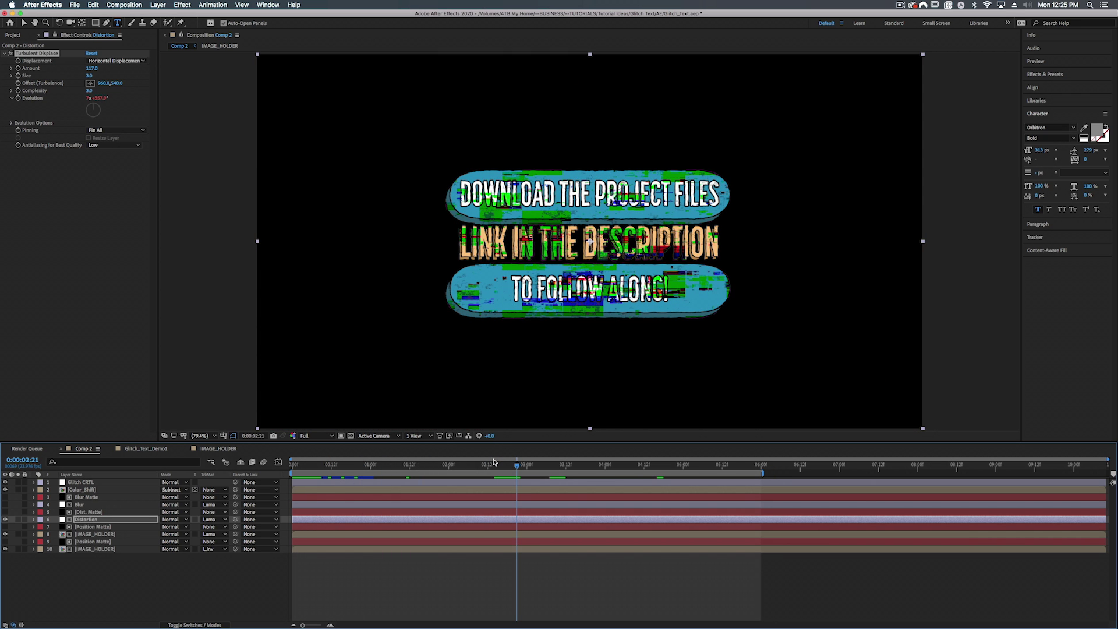
key(Home)
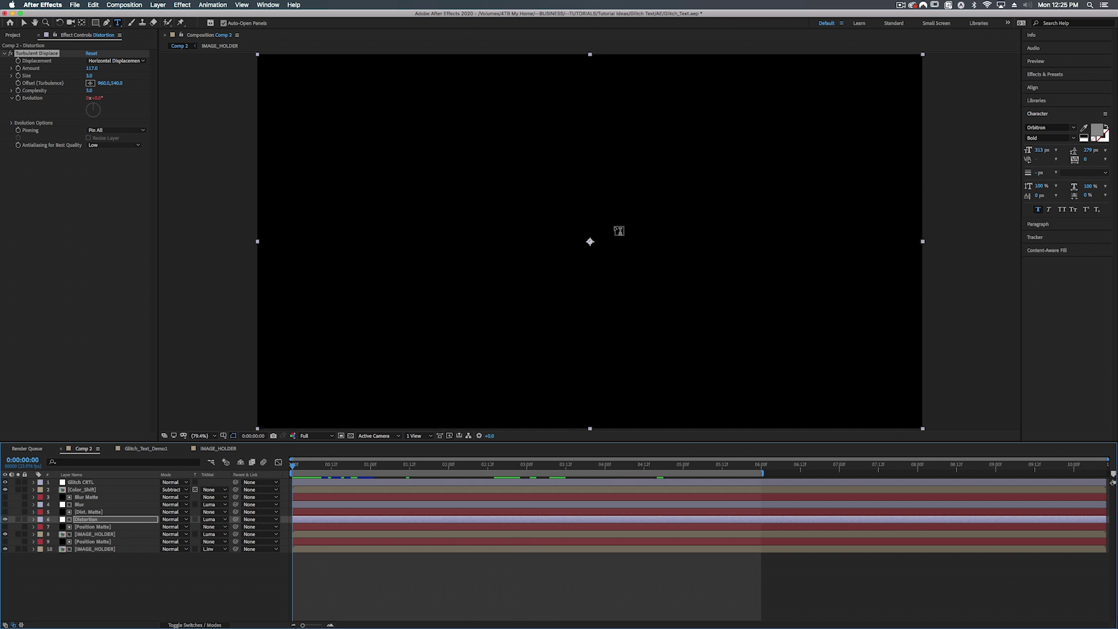